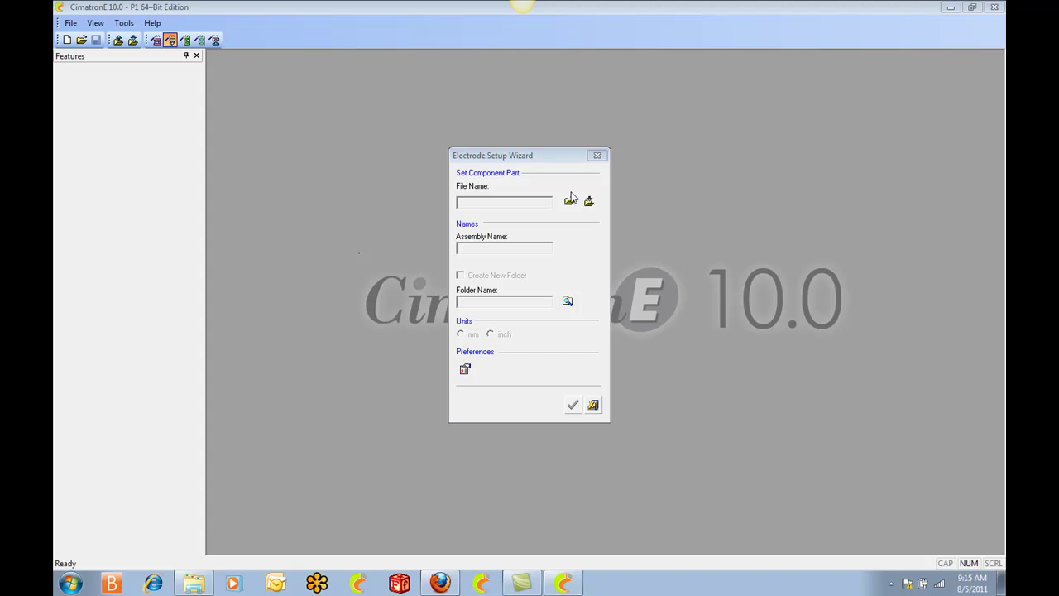
Step: Choose core10.elt from the DEMOS\Electrode folder as the component part for the electrode setup
{"action": "left_click_drag", "start_coordinate": [552, 159], "coordinate": [575, 164]}
{"action": "left_click", "coordinate": [592, 206]}
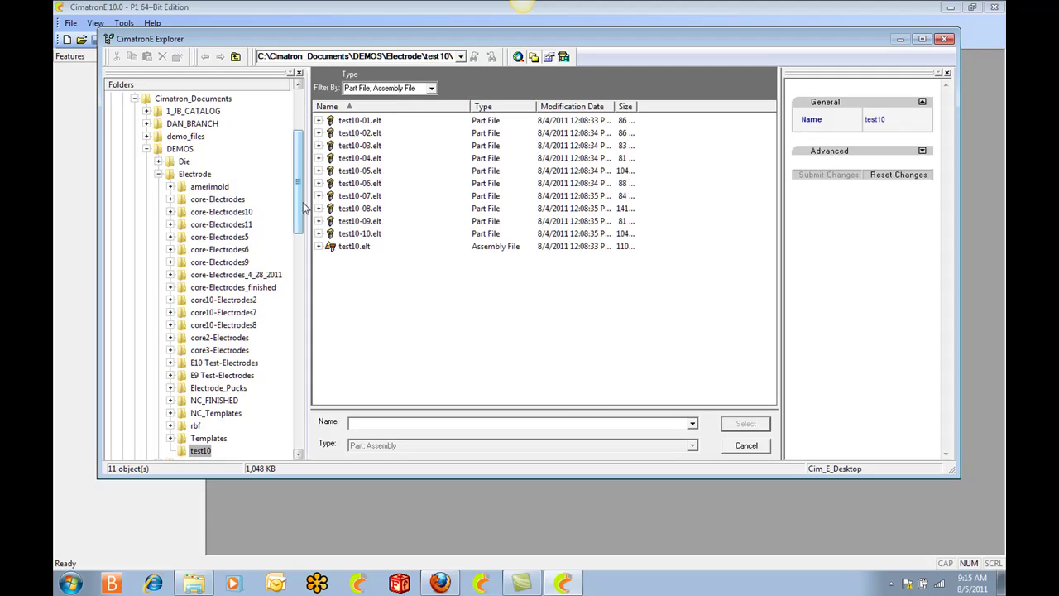
{"action": "mouse_move", "coordinate": [300, 195]}
{"action": "left_mouse_down"}
{"action": "mouse_move", "coordinate": [300, 234]}
{"action": "mouse_move", "coordinate": [300, 184]}
{"action": "left_mouse_up"}
{"action": "left_click", "coordinate": [196, 212]}
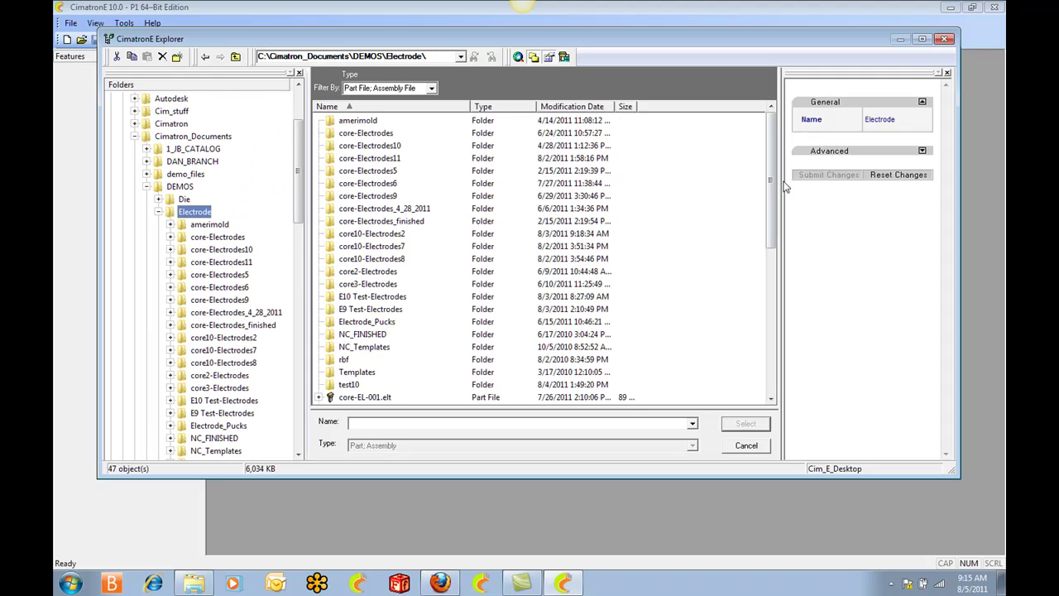
{"action": "left_click_drag", "start_coordinate": [772, 178], "coordinate": [772, 291]}
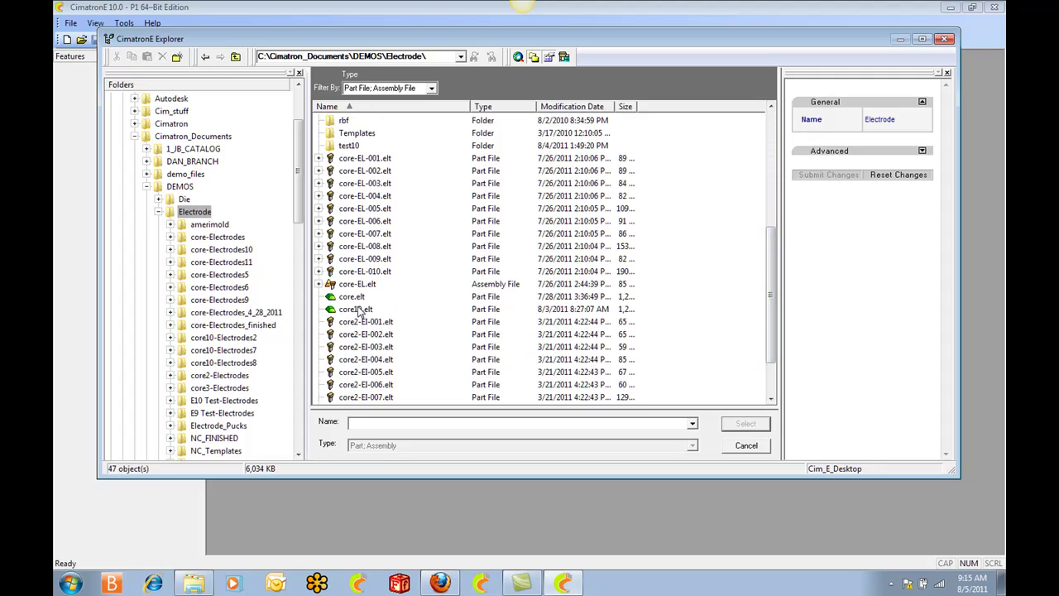
{"action": "left_click", "coordinate": [360, 310]}
{"action": "left_click", "coordinate": [758, 425]}
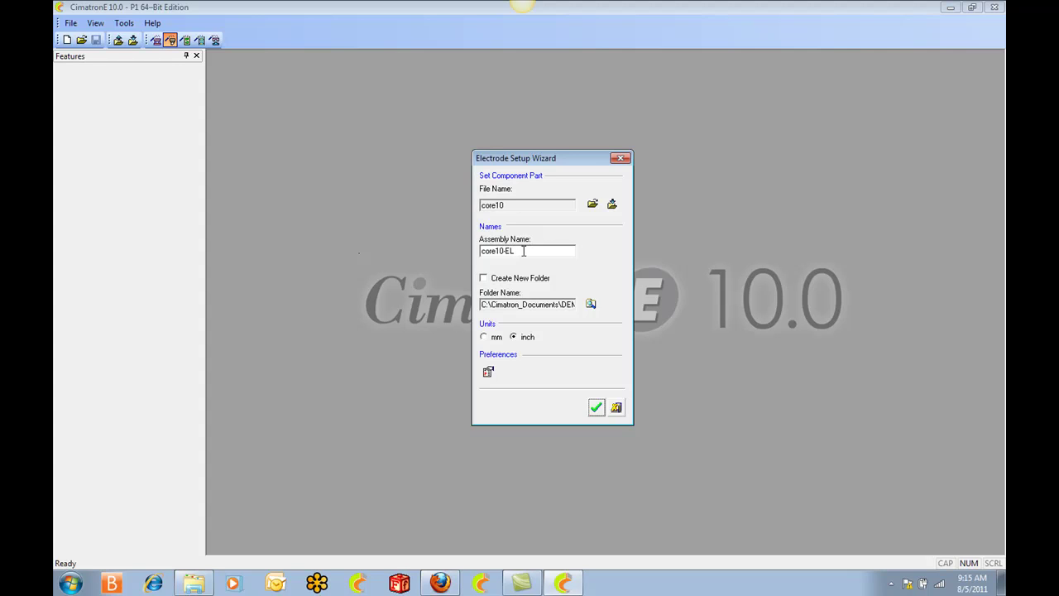
Step: Name the electrode assembly demo1, store it in a new folder named demo1, and create the setup
{"action": "left_click_drag", "start_coordinate": [557, 250], "coordinate": [465, 259]}
{"action": "type", "text": "demo1"}
{"action": "left_click", "coordinate": [513, 281]}
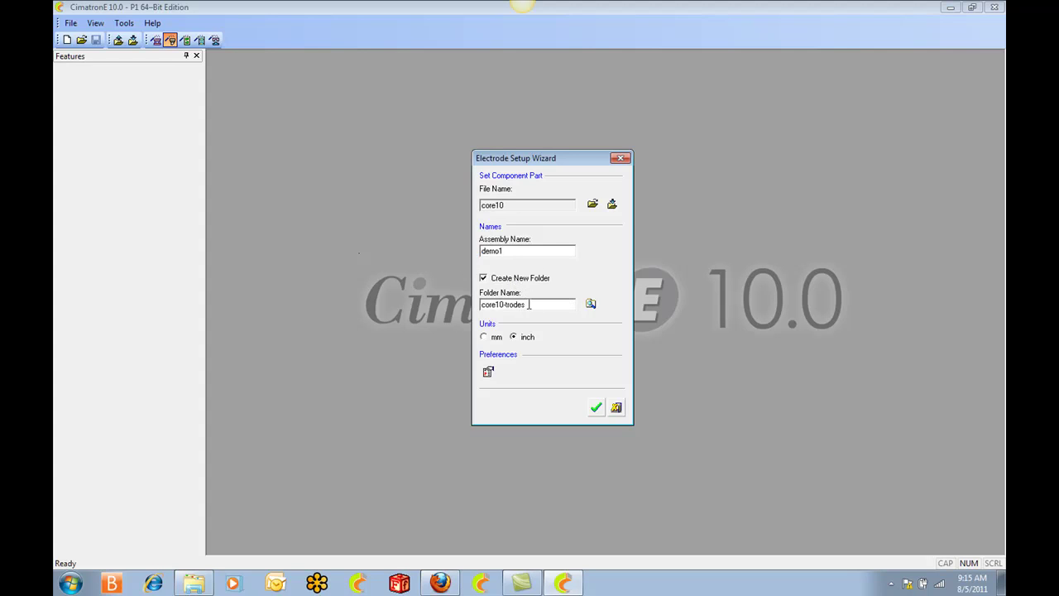
{"action": "left_click_drag", "start_coordinate": [531, 304], "coordinate": [468, 307]}
{"action": "type", "text": "demo1"}
{"action": "left_click", "coordinate": [595, 407]}
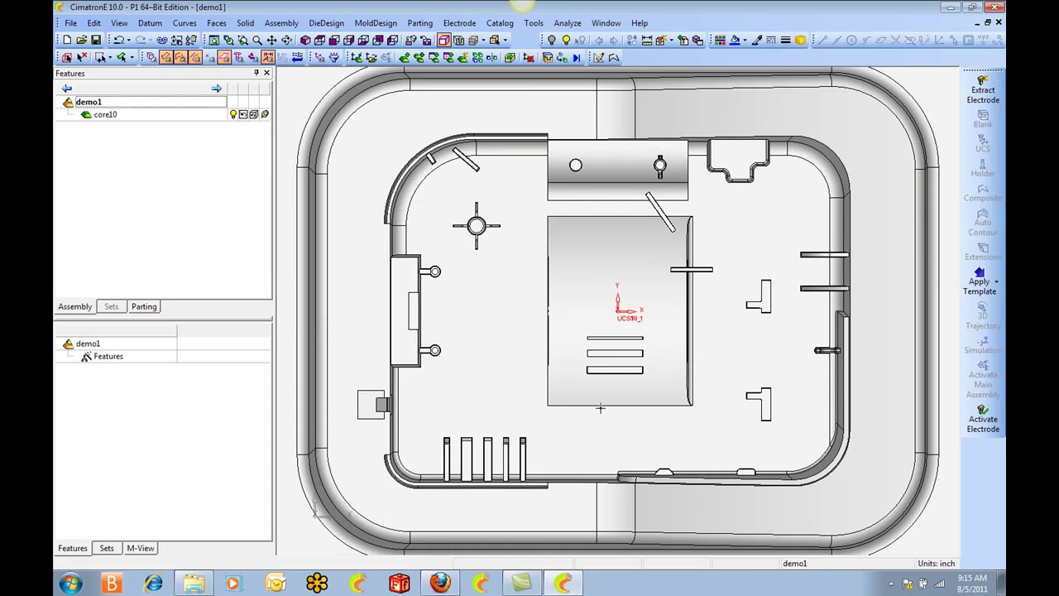
{"action": "right_click_drag", "start_coordinate": [572, 251], "coordinate": [621, 449], "text": "ctrl"}
{"action": "middle_click_drag", "start_coordinate": [621, 449], "coordinate": [587, 282], "text": "ctrl"}
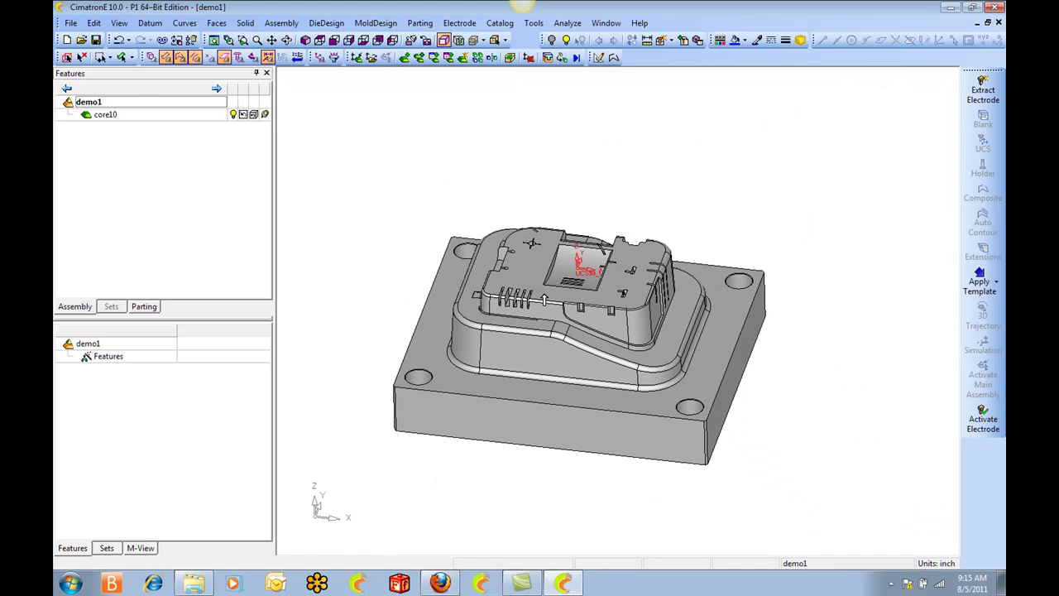
{"action": "left_click", "coordinate": [582, 269]}
{"action": "left_click", "coordinate": [150, 22]}
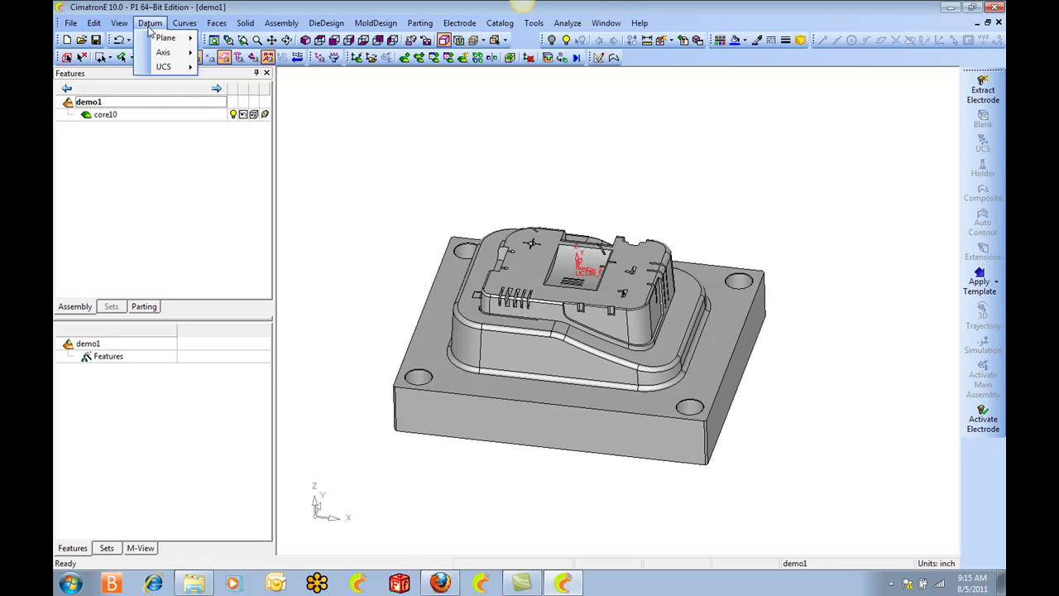
{"action": "mouse_move", "coordinate": [157, 53]}
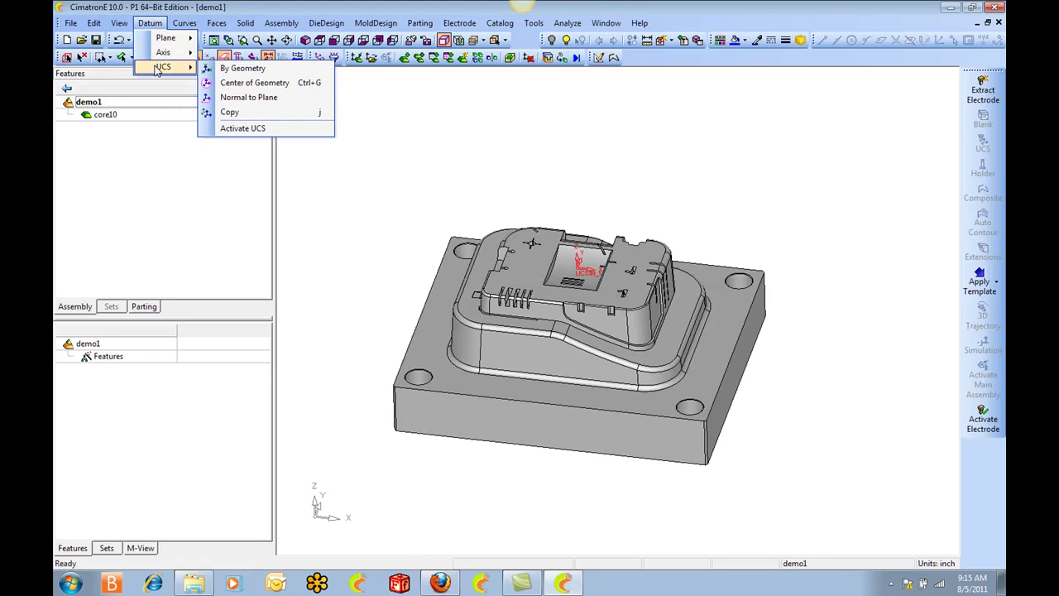
{"action": "left_click", "coordinate": [238, 83]}
{"action": "left_click_drag", "start_coordinate": [354, 139], "coordinate": [860, 518]}
{"action": "middle_click", "coordinate": [846, 418]}
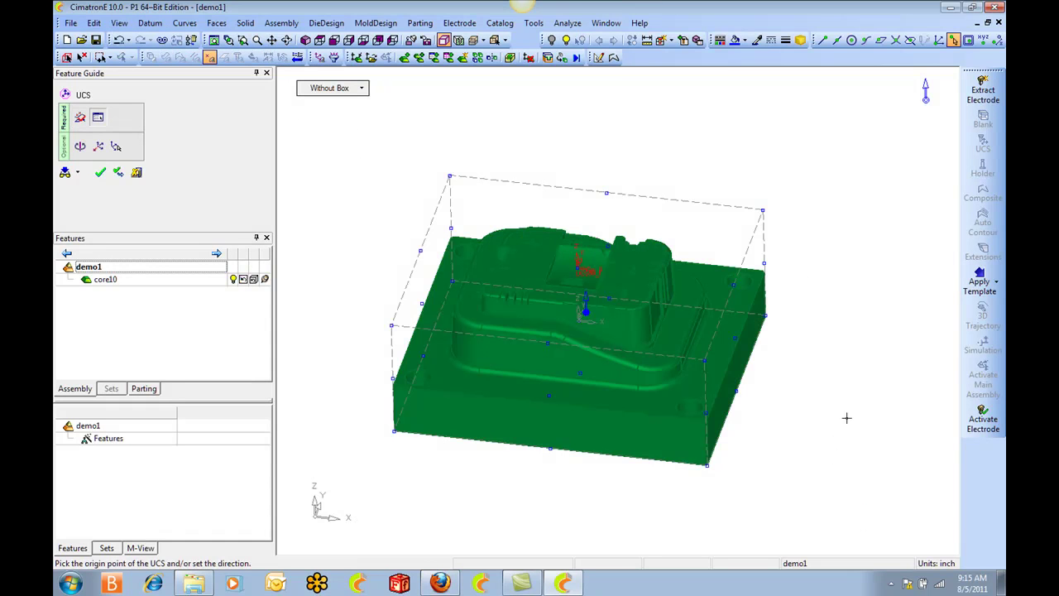
{"action": "left_click", "coordinate": [762, 211]}
{"action": "left_click", "coordinate": [604, 192]}
{"action": "left_click", "coordinate": [447, 176]}
{"action": "middle_click_drag", "start_coordinate": [644, 170], "coordinate": [655, 272]}
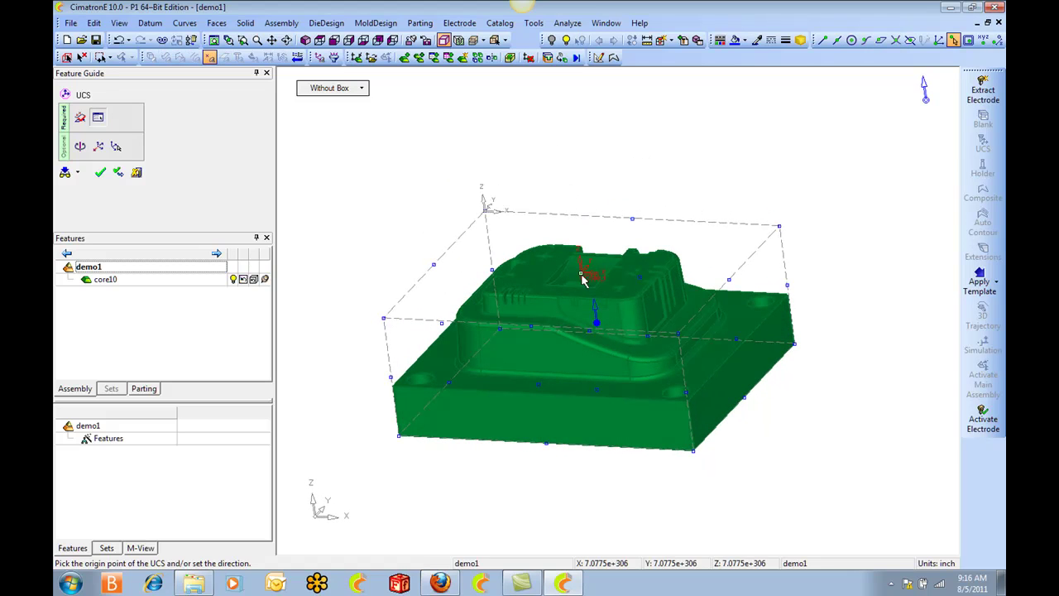
{"action": "left_click", "coordinate": [583, 270]}
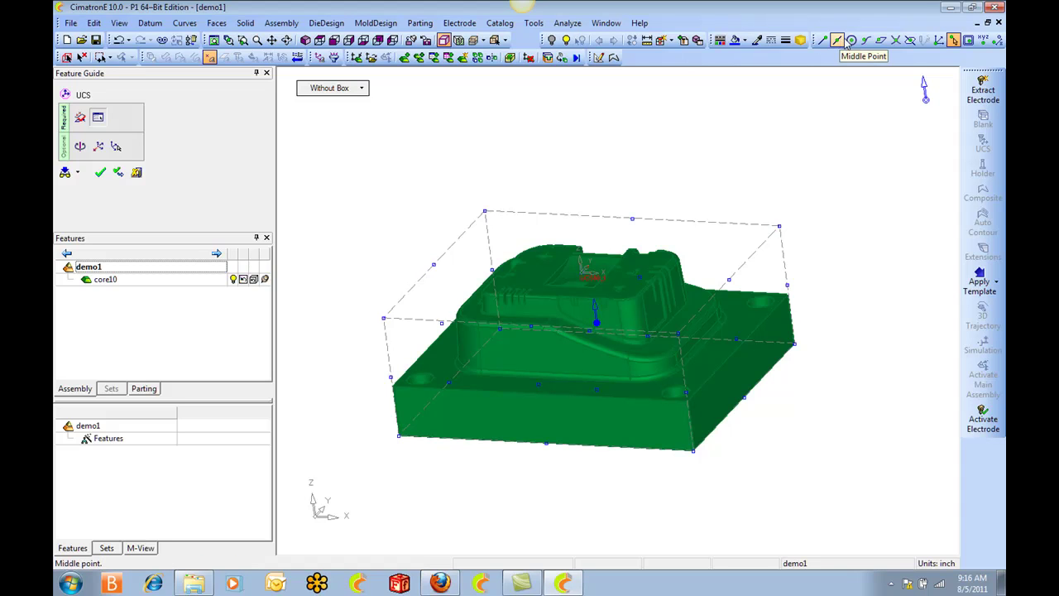
{"action": "left_click", "coordinate": [850, 42]}
{"action": "scroll", "coordinate": [680, 374], "scroll_direction": "up", "scroll_amount": 5}
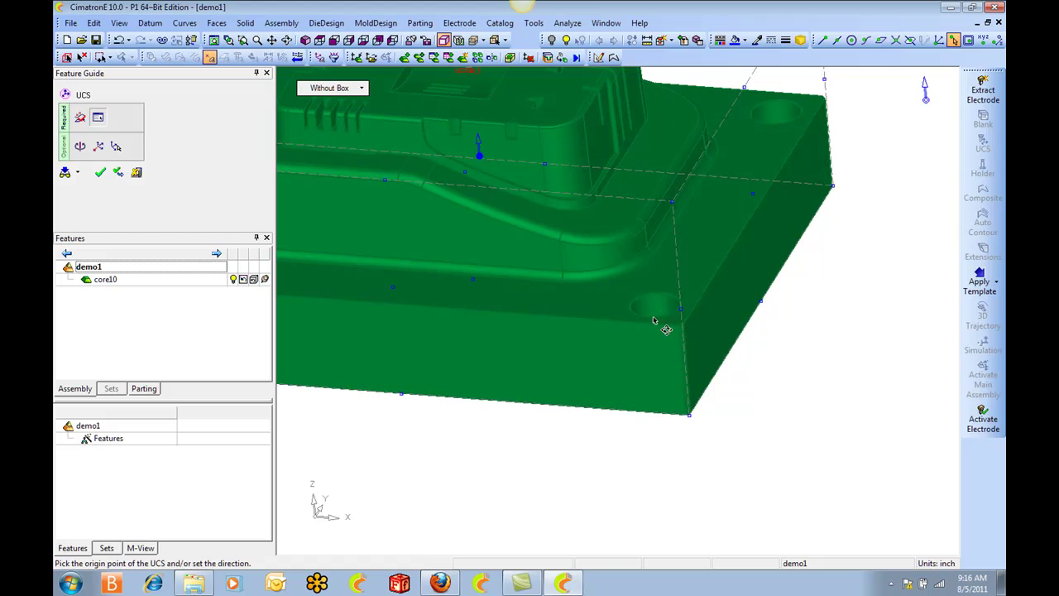
{"action": "left_click", "coordinate": [850, 42]}
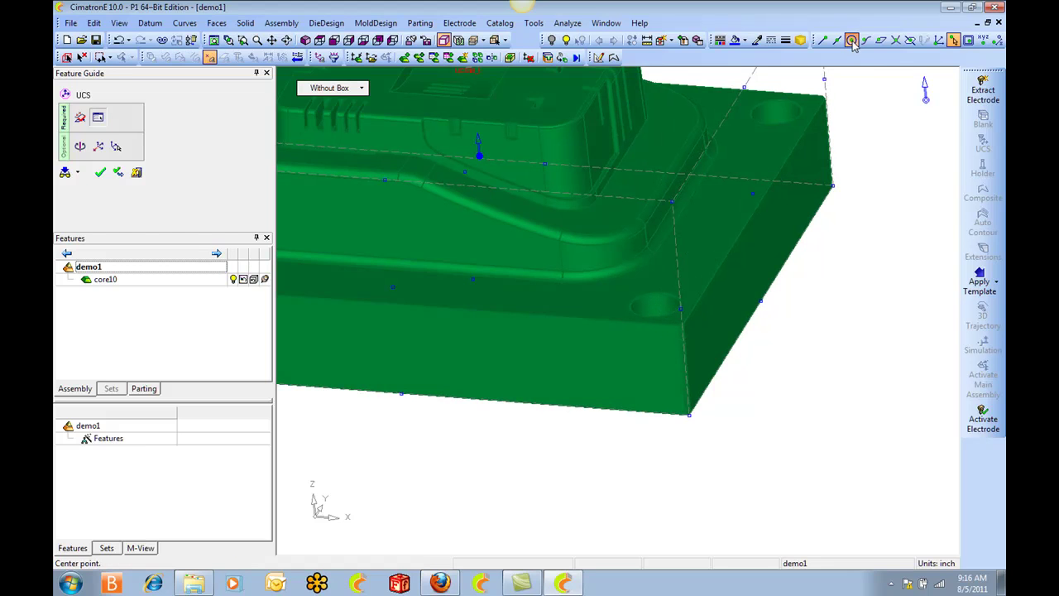
{"action": "left_click", "coordinate": [661, 299]}
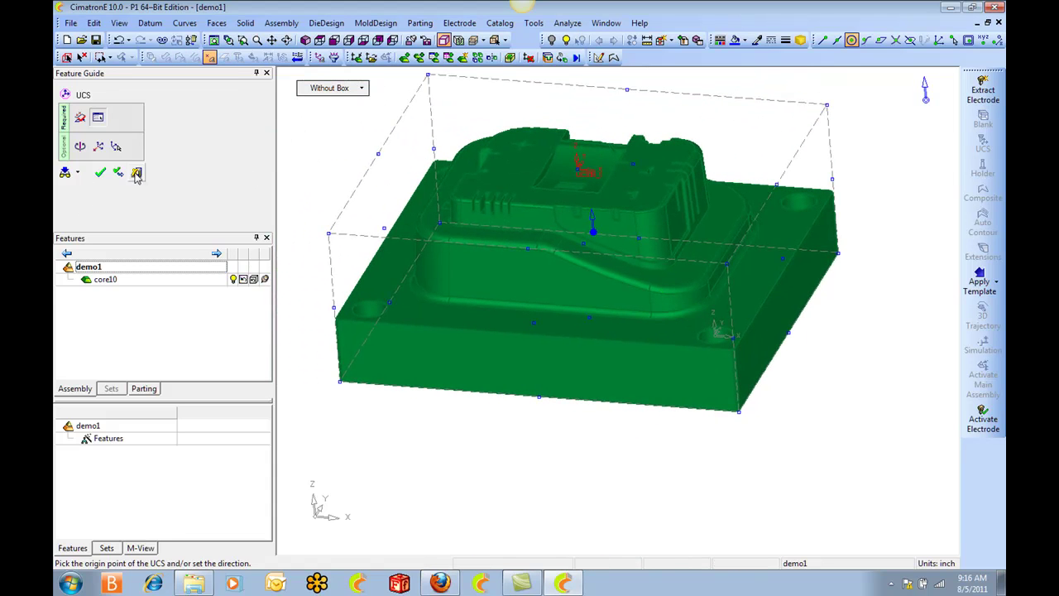
{"action": "left_click", "coordinate": [137, 173]}
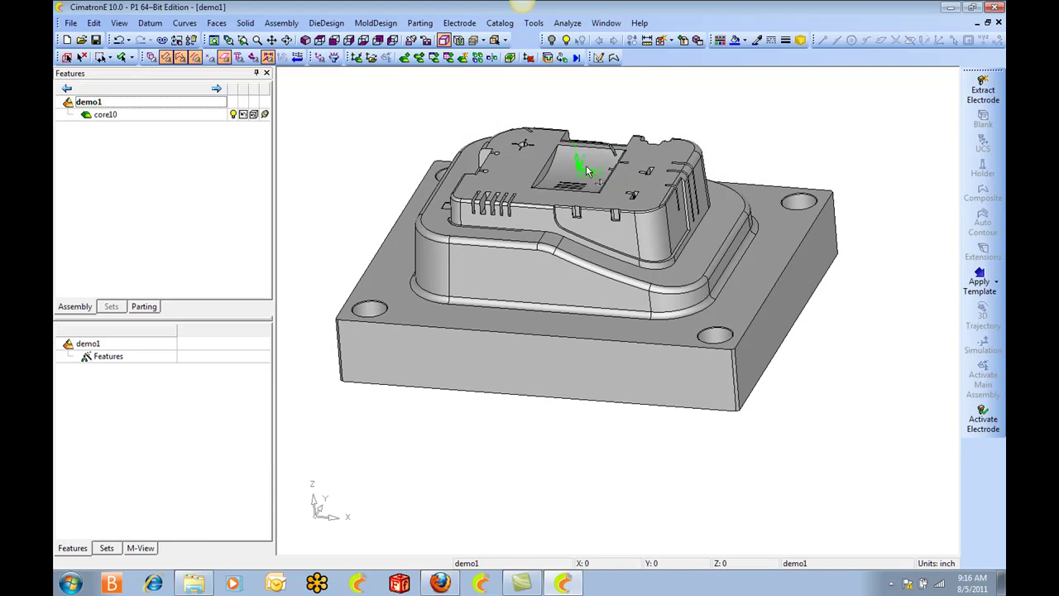
Step: Start extracting an electrode and fit the rectangular frame around the upper of the two T-shaped pockets, seen from above
{"action": "left_click", "coordinate": [321, 41]}
{"action": "right_click_drag", "start_coordinate": [714, 314], "coordinate": [714, 236], "text": "ctrl"}
{"action": "middle_click_drag", "start_coordinate": [714, 237], "coordinate": [597, 217], "text": "ctrl"}
{"action": "left_click", "coordinate": [982, 91]}
{"action": "scroll", "coordinate": [673, 267], "scroll_direction": "up", "scroll_amount": 5}
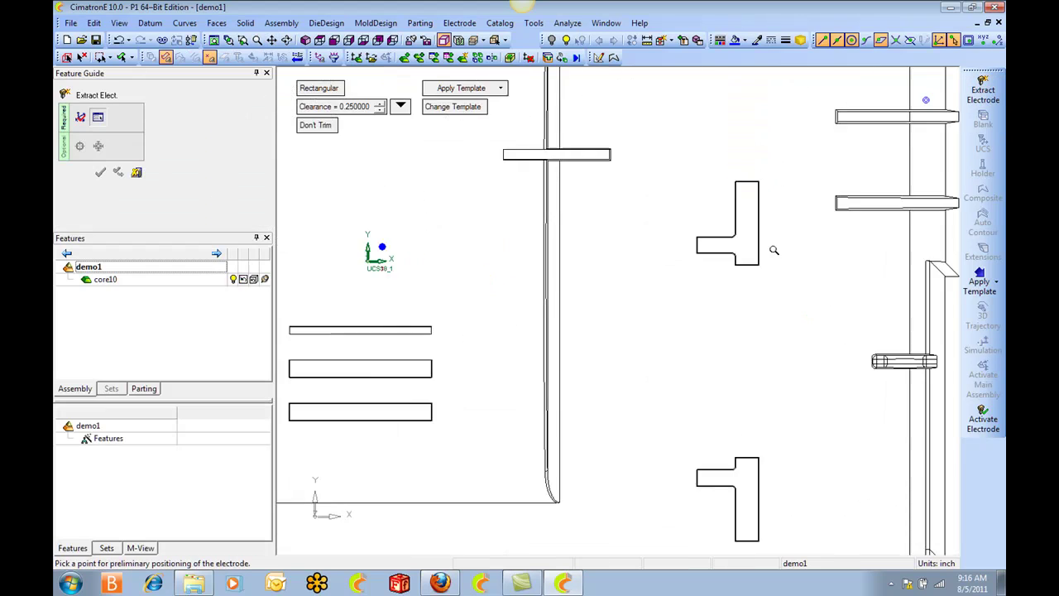
{"action": "left_click", "coordinate": [660, 263]}
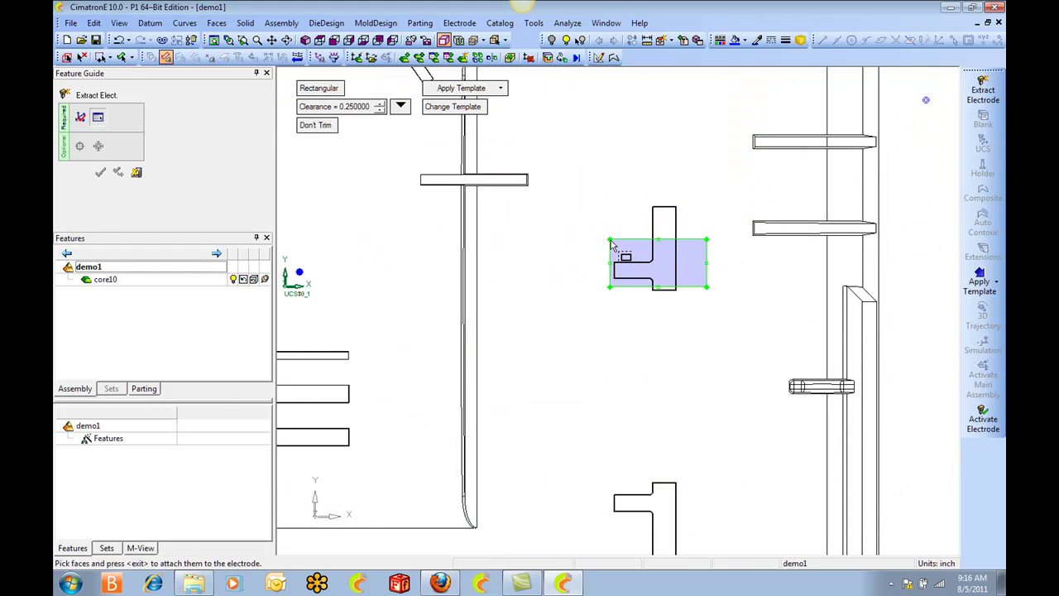
{"action": "left_click_drag", "start_coordinate": [611, 238], "coordinate": [598, 194]}
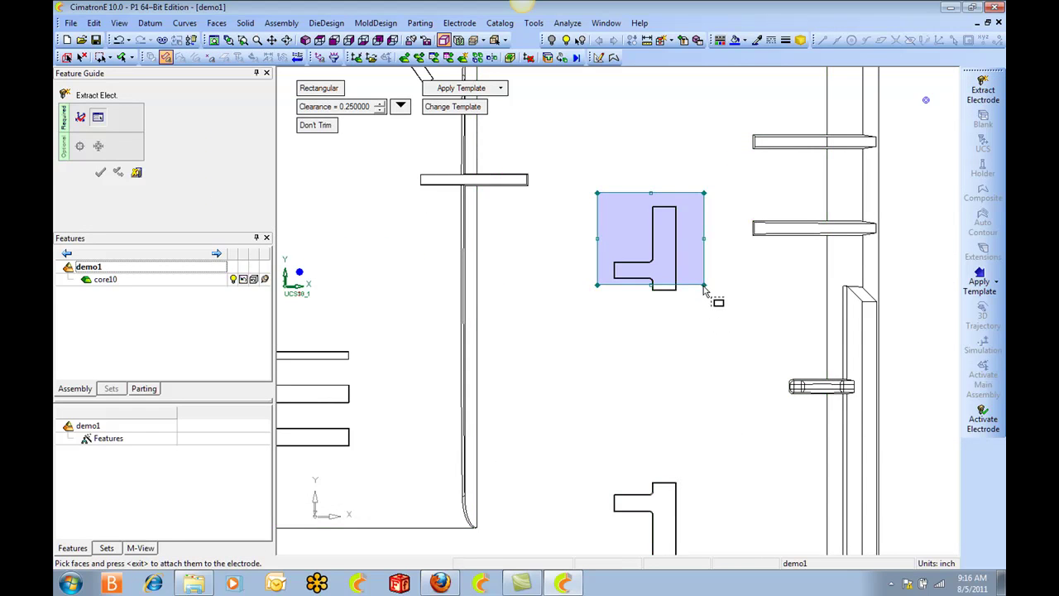
{"action": "left_click_drag", "start_coordinate": [705, 287], "coordinate": [708, 304]}
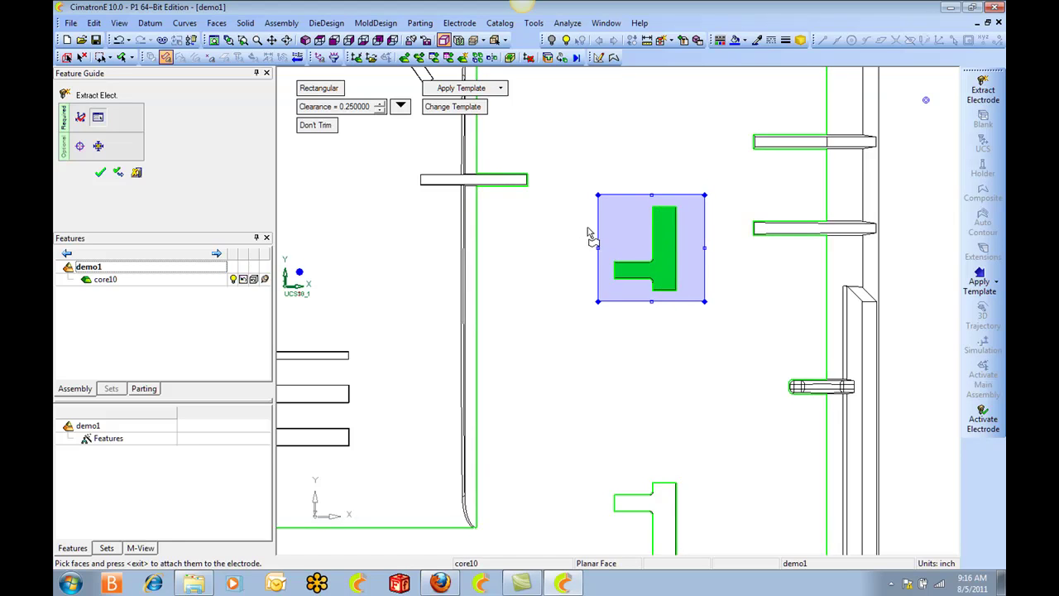
Step: Show the extraction frame's size parameters and set its length to 1.000 inch
{"action": "left_click", "coordinate": [399, 106]}
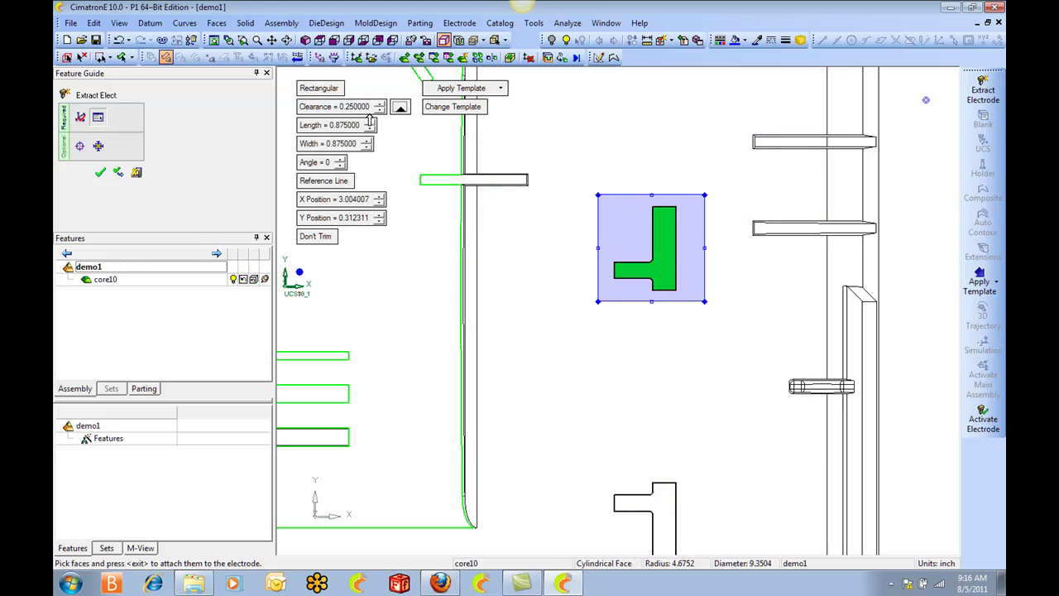
{"action": "left_click", "coordinate": [370, 122]}
{"action": "left_click", "coordinate": [370, 122]}
{"action": "left_click", "coordinate": [369, 121]}
{"action": "left_click", "coordinate": [370, 122]}
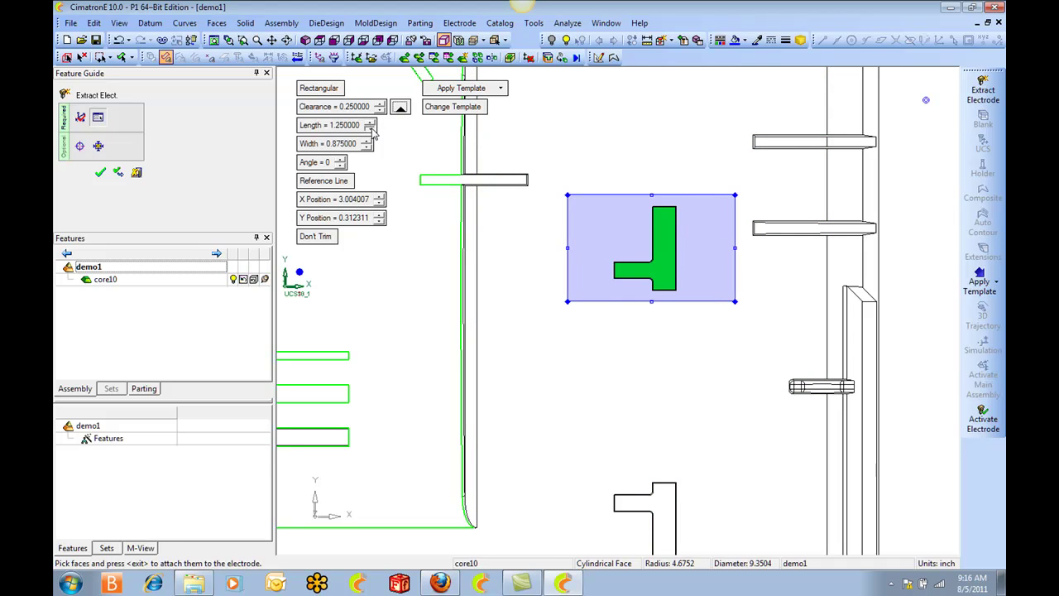
{"action": "left_click", "coordinate": [370, 128]}
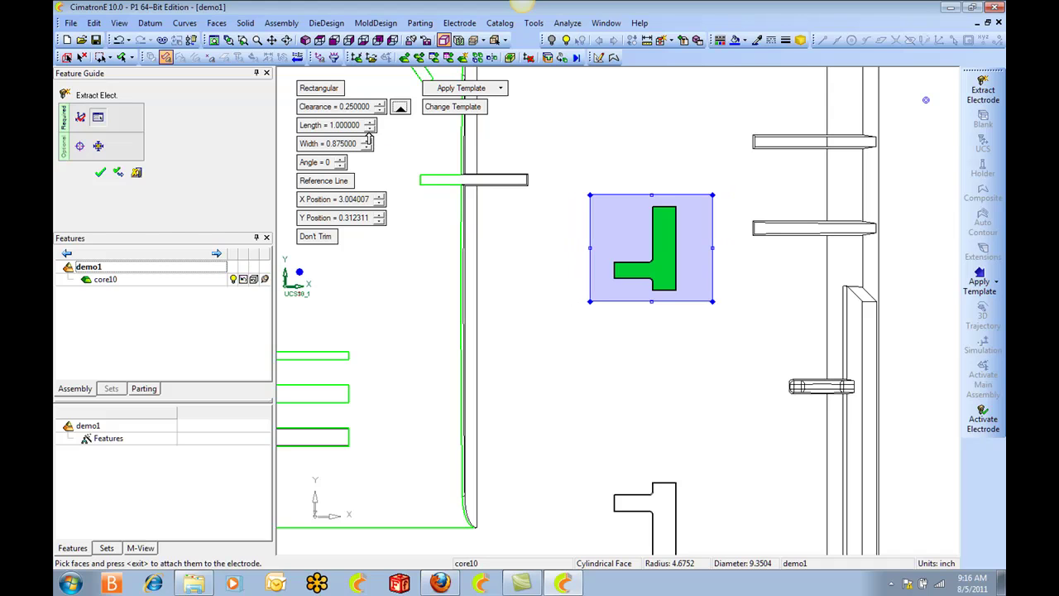
Step: Try different rotation angles for the extraction frame and return the angle to 0
{"action": "left_click", "coordinate": [340, 160]}
{"action": "left_click", "coordinate": [339, 161]}
{"action": "left_click", "coordinate": [340, 161]}
{"action": "left_click", "coordinate": [340, 166]}
{"action": "left_click", "coordinate": [340, 165]}
{"action": "left_click", "coordinate": [340, 165]}
{"action": "left_click", "coordinate": [340, 165]}
{"action": "left_click", "coordinate": [340, 166]}
{"action": "left_click", "coordinate": [340, 166]}
Step: Center the extraction frame on the picked T-shaped faces and swap its length and width
{"action": "left_click", "coordinate": [80, 146]}
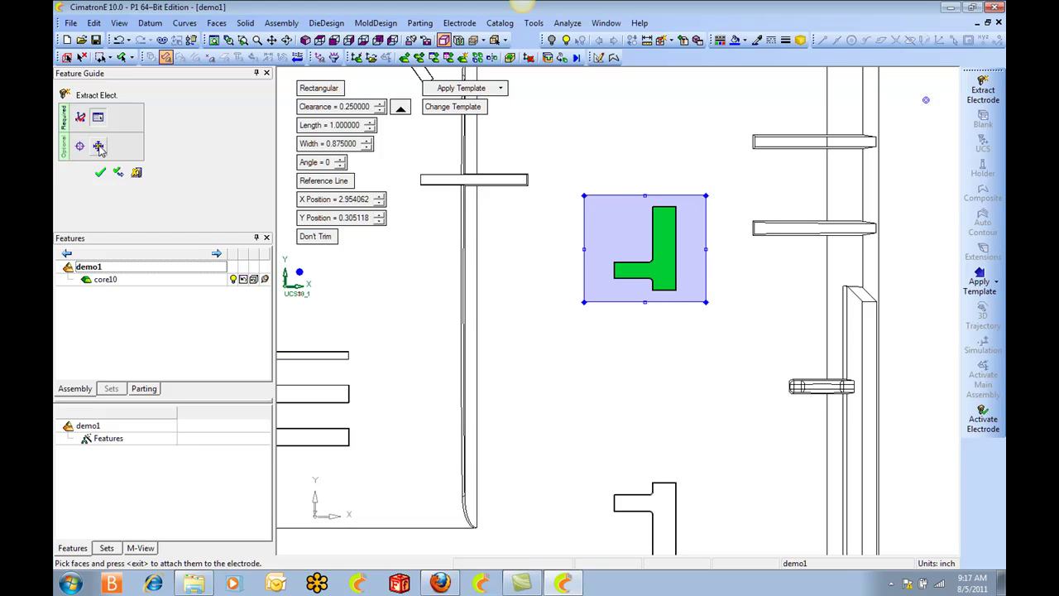
{"action": "left_click", "coordinate": [99, 146]}
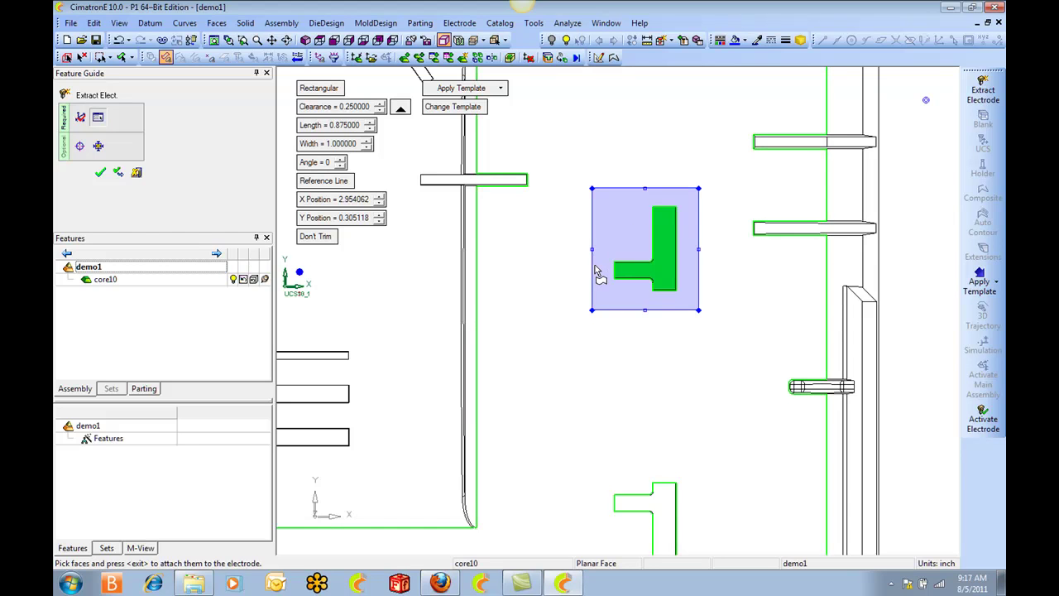
Step: Extract the T-shaped electrode with the No Template option
{"action": "left_click", "coordinate": [498, 87]}
{"action": "left_click", "coordinate": [490, 117]}
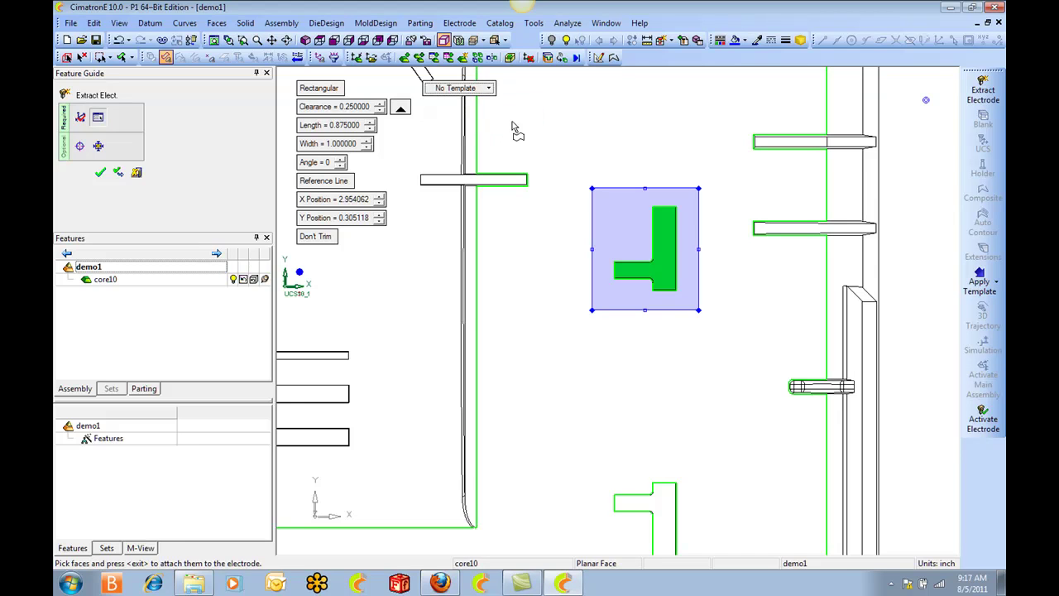
{"action": "right_click", "coordinate": [580, 159]}
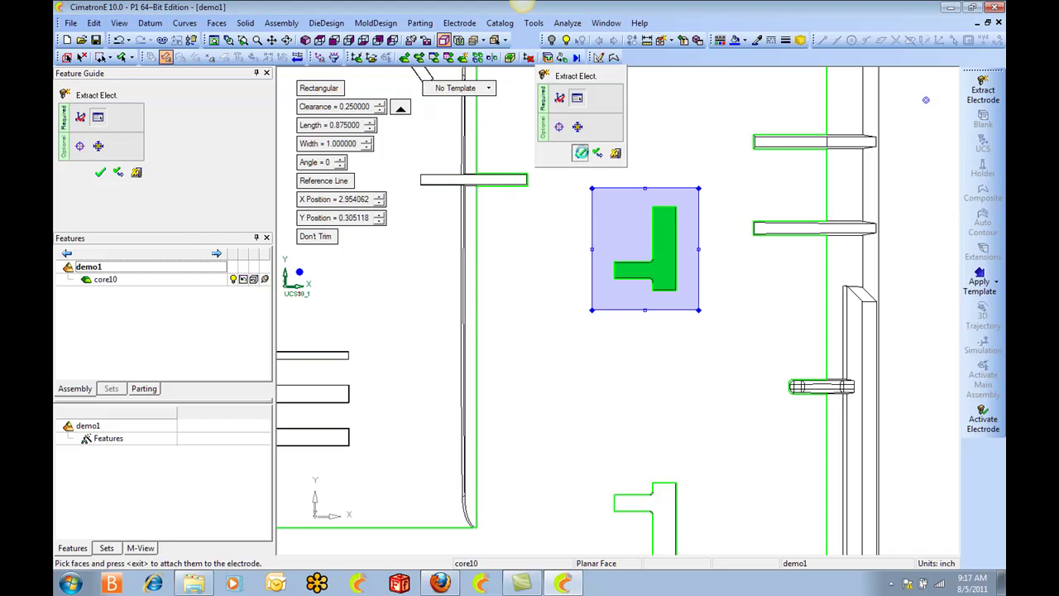
{"action": "left_click", "coordinate": [578, 149]}
Step: Hide the core workpiece in the electrode tree and activate the extracted T-shaped electrode component
{"action": "scroll", "coordinate": [607, 180], "scroll_direction": "down", "scroll_amount": 3}
{"action": "middle_click_drag", "start_coordinate": [607, 180], "coordinate": [449, 142]}
{"action": "left_click", "coordinate": [244, 101]}
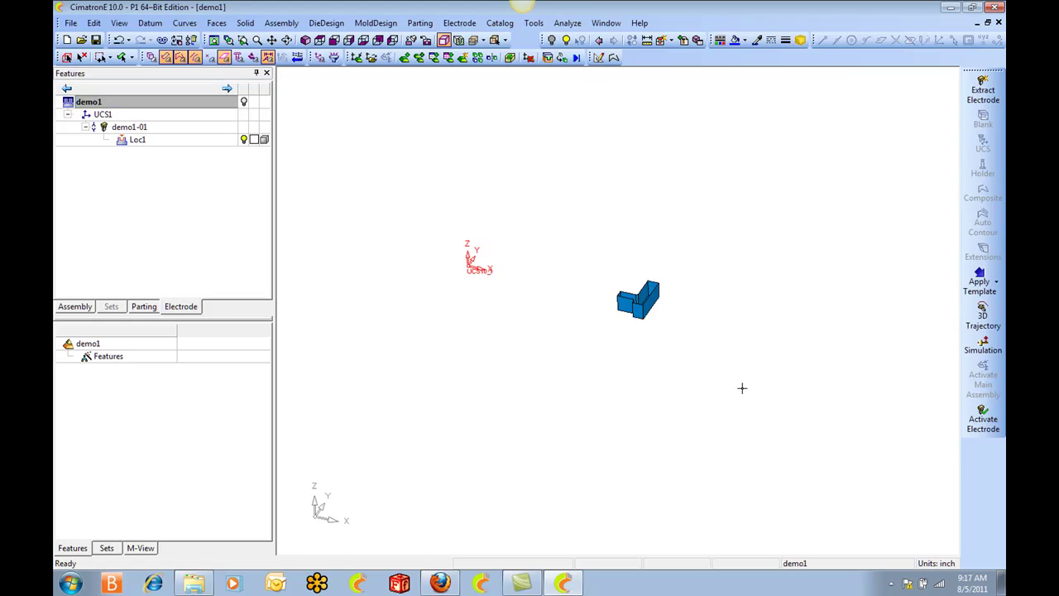
{"action": "scroll", "coordinate": [733, 262], "scroll_direction": "up", "scroll_amount": 3}
{"action": "right_click", "coordinate": [659, 304]}
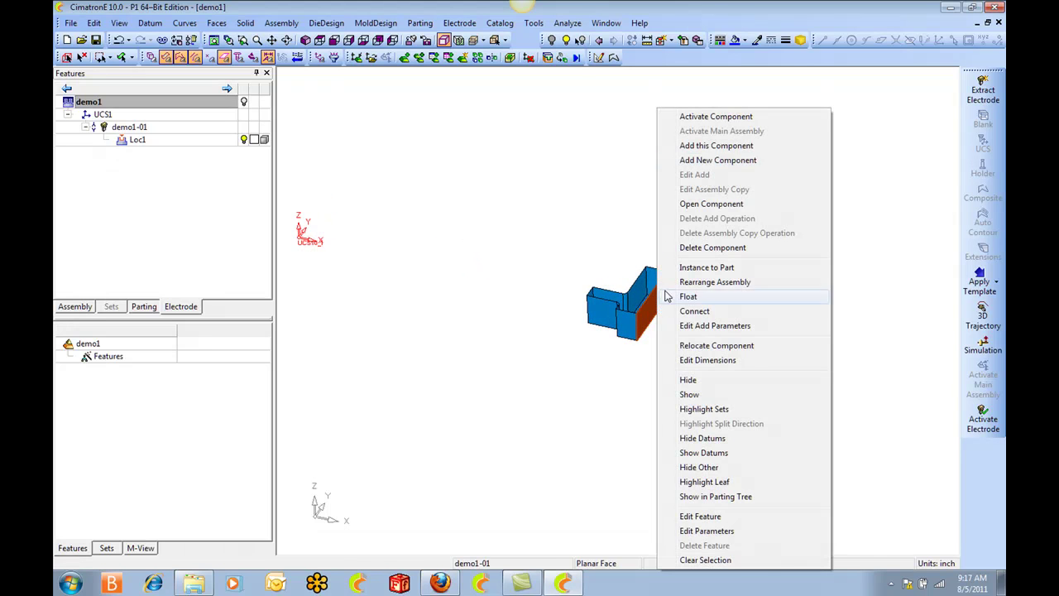
{"action": "left_click", "coordinate": [718, 111]}
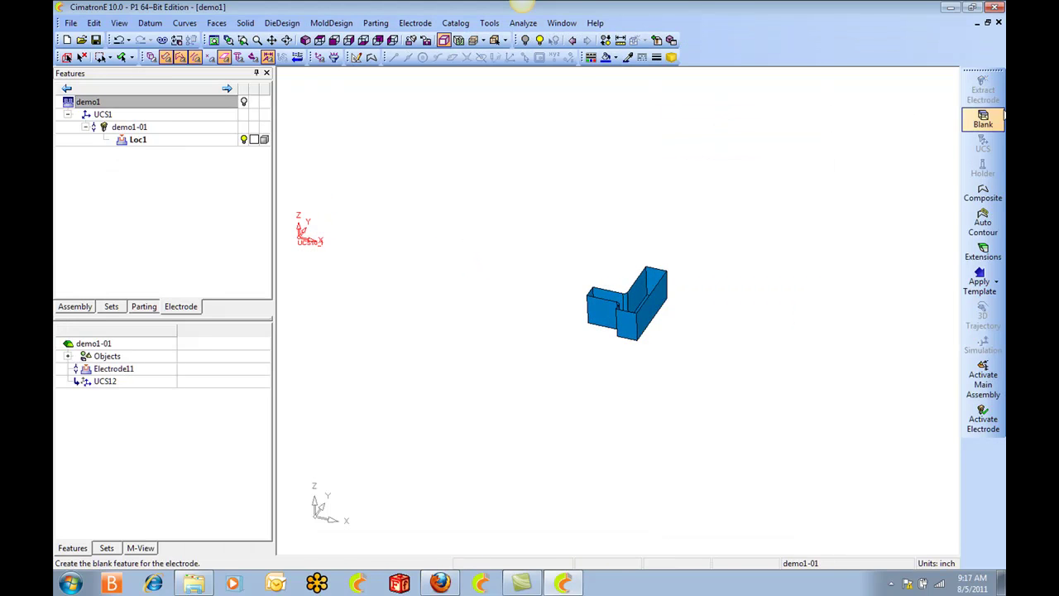
Step: Create a rectangular blank with free blank size, 0.75 inch base height, 0.25 inch clearance and zero allowance for the electrode
{"action": "left_click", "coordinate": [983, 118]}
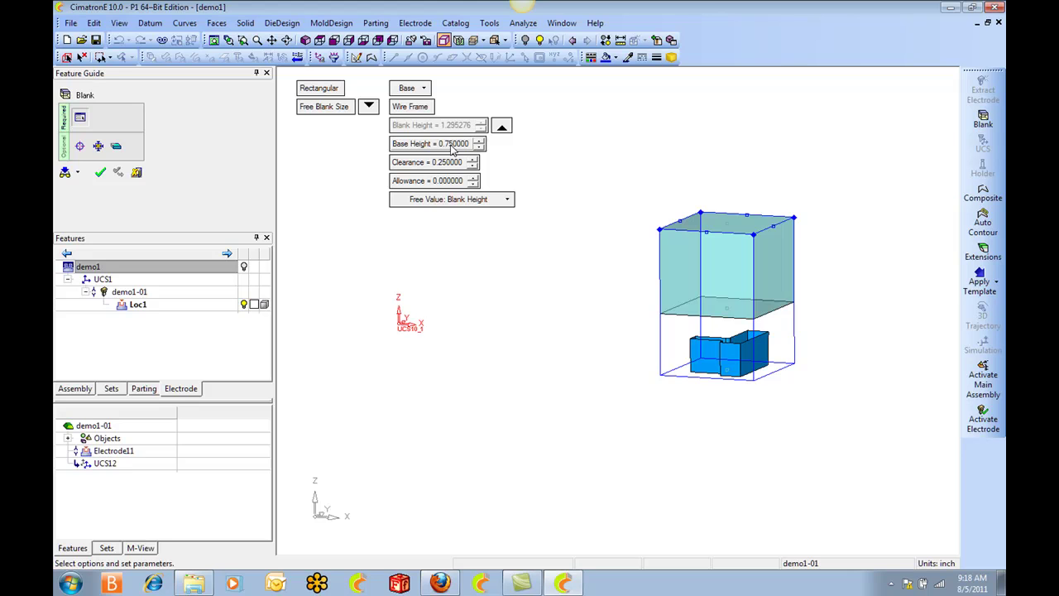
{"action": "middle_click", "coordinate": [565, 141]}
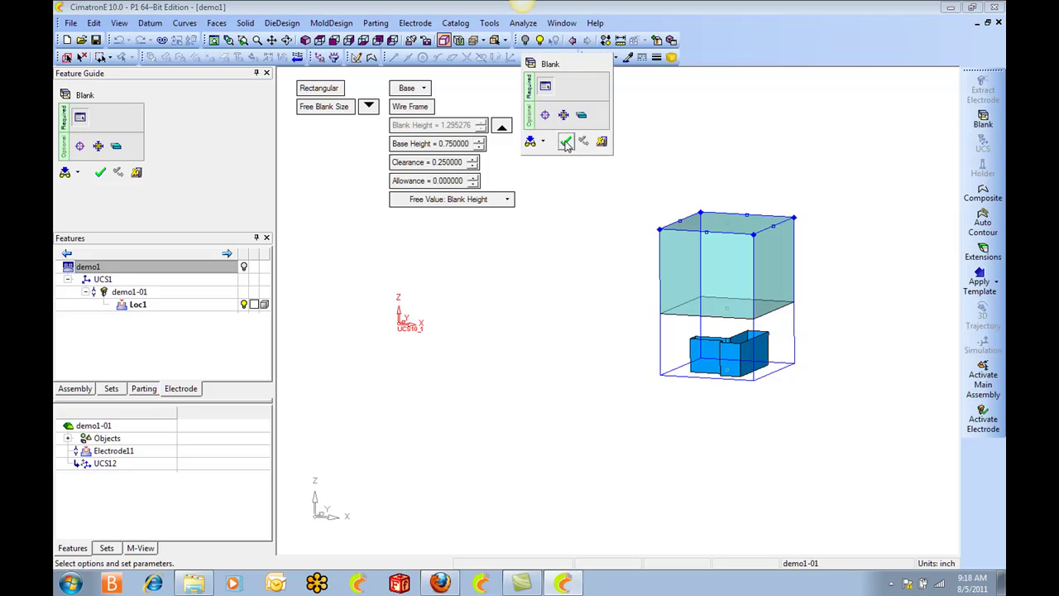
{"action": "left_click", "coordinate": [566, 141]}
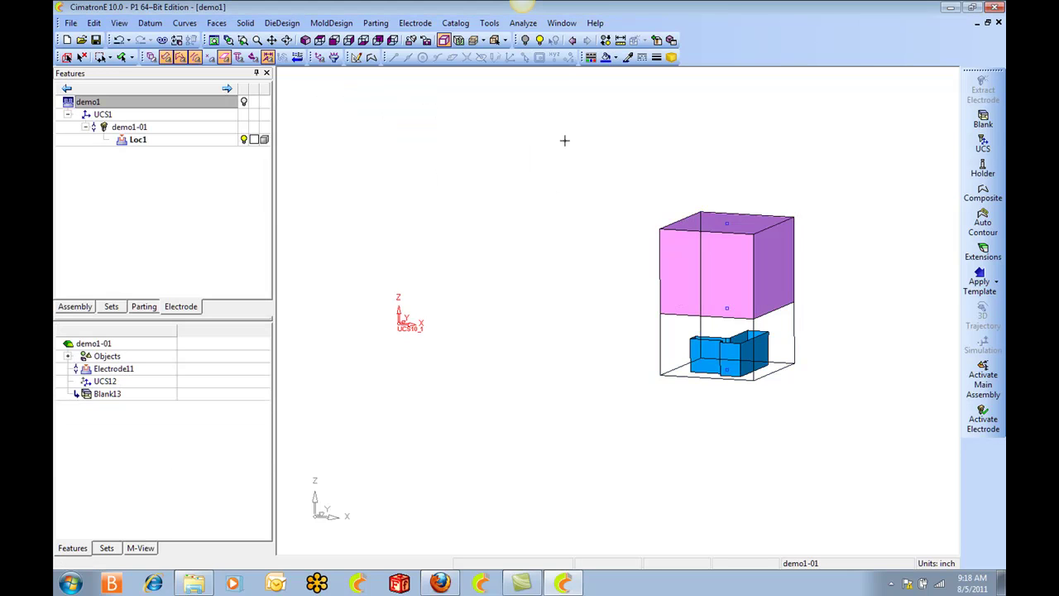
Step: Start an electrode UCS with its origin at the center point of the blank outline's bottom face, below the T-shaped electrode faces
{"action": "left_click", "coordinate": [983, 146]}
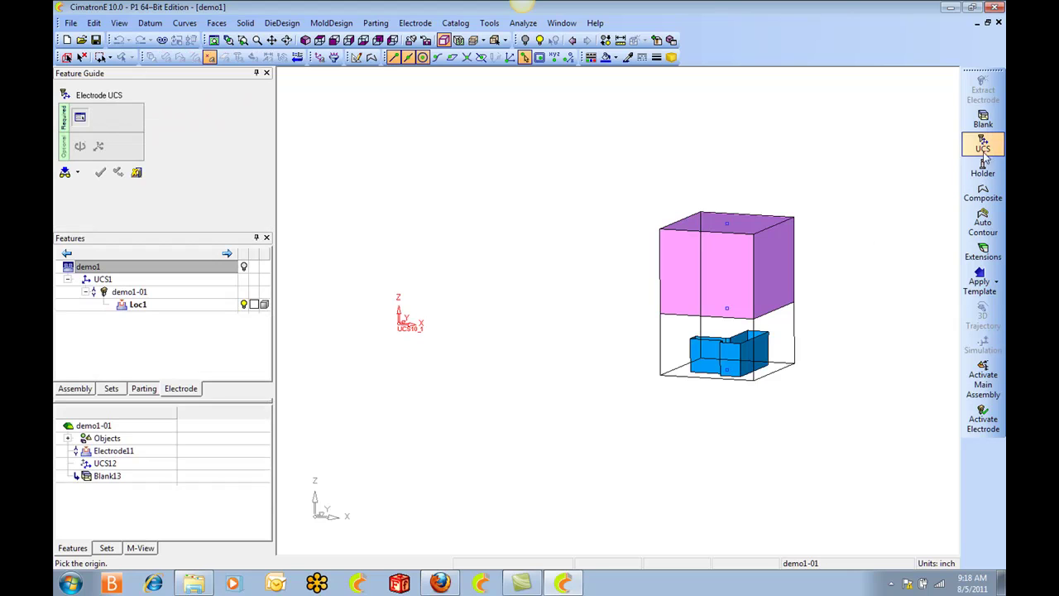
{"action": "left_click", "coordinate": [728, 373]}
{"action": "left_click_drag", "start_coordinate": [722, 404], "coordinate": [669, 435], "text": "ctrl"}
{"action": "middle_click_drag", "start_coordinate": [428, 217], "coordinate": [468, 213], "text": "ctrl"}
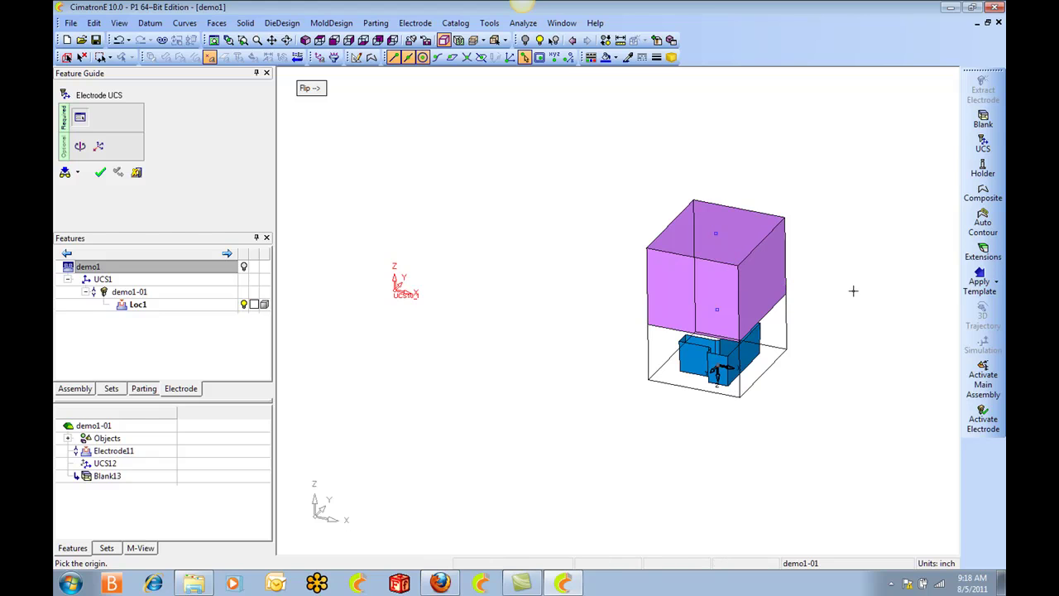
Step: Rotate the electrode UCS 180 degrees about its Z axis and create it
{"action": "left_click", "coordinate": [79, 147]}
{"action": "left_click", "coordinate": [324, 108]}
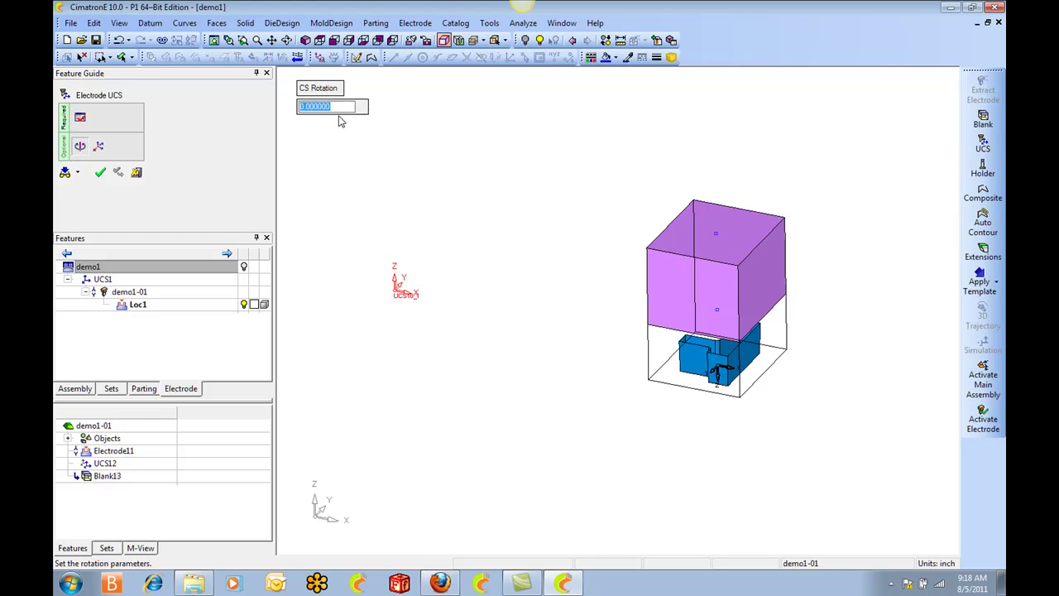
{"action": "type", "text": "90"}
{"action": "key", "text": "Return"}
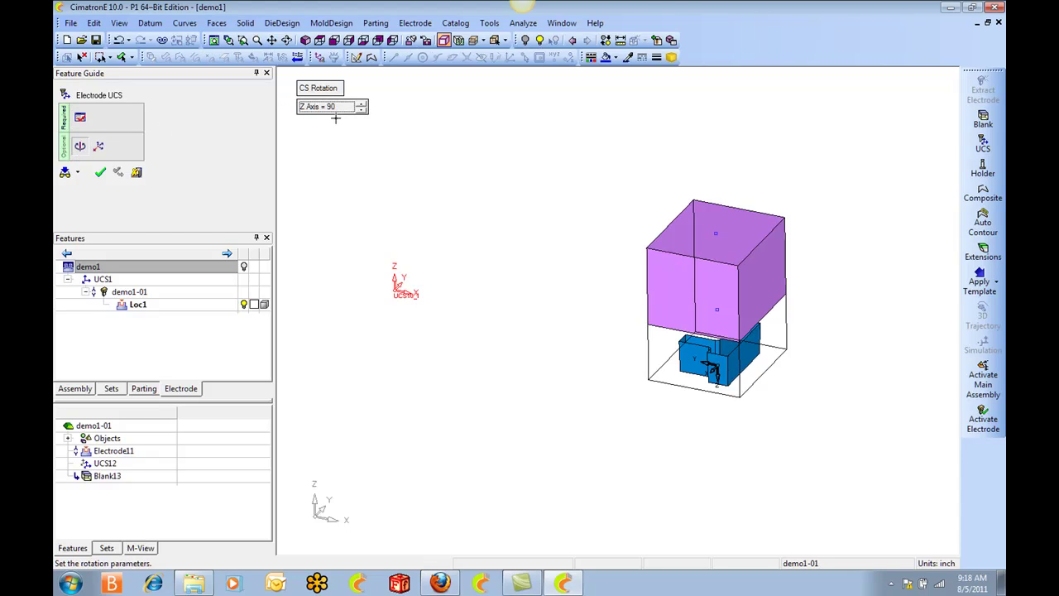
{"action": "left_click", "coordinate": [345, 114]}
{"action": "type", "text": "180"}
{"action": "key", "text": "Return"}
{"action": "left_click", "coordinate": [100, 174]}
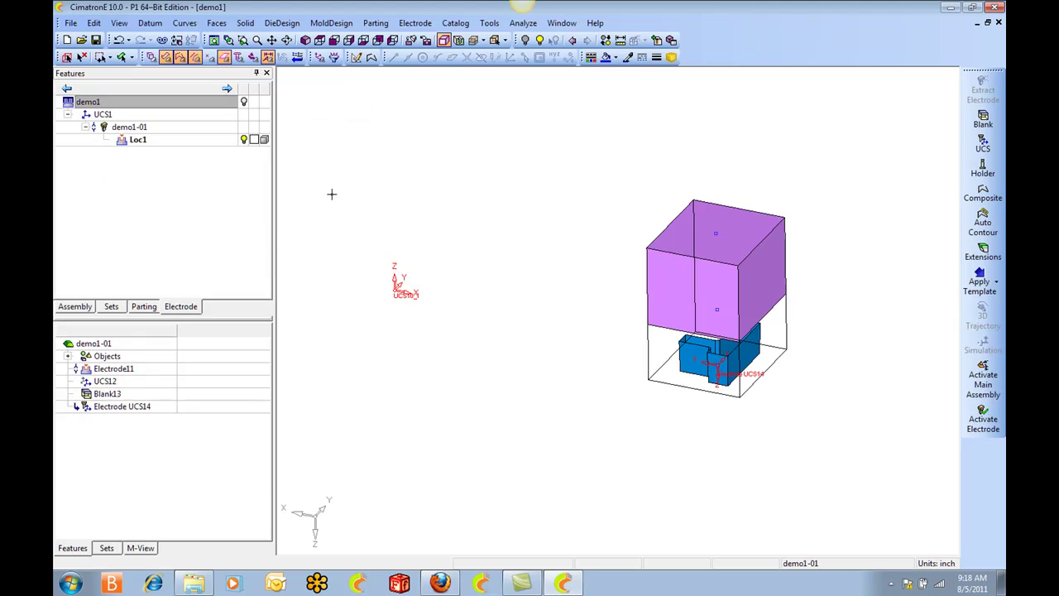
{"action": "left_click", "coordinate": [983, 169]}
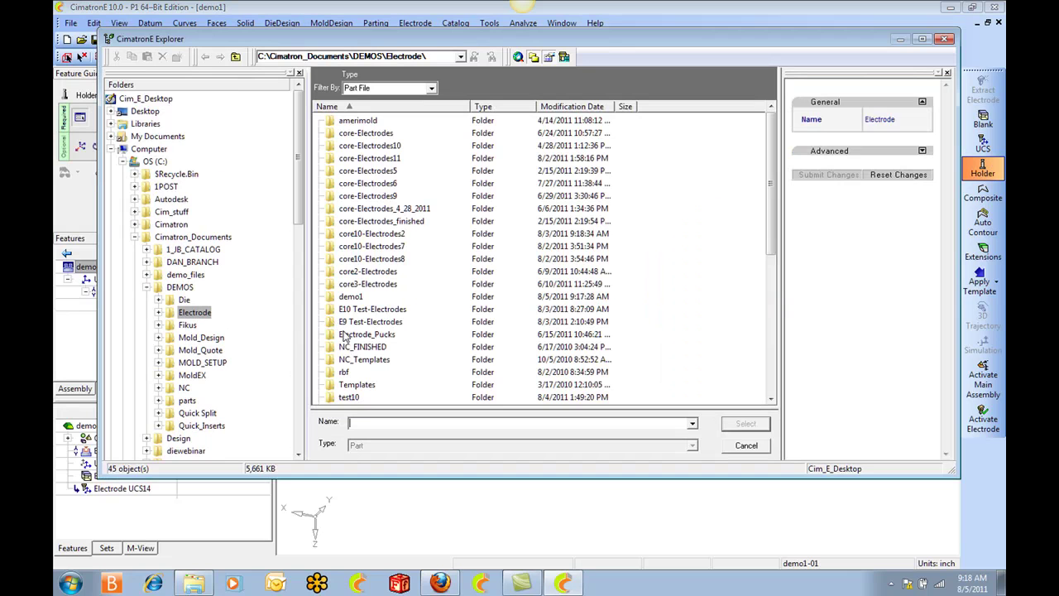
{"action": "double_click", "coordinate": [346, 335]}
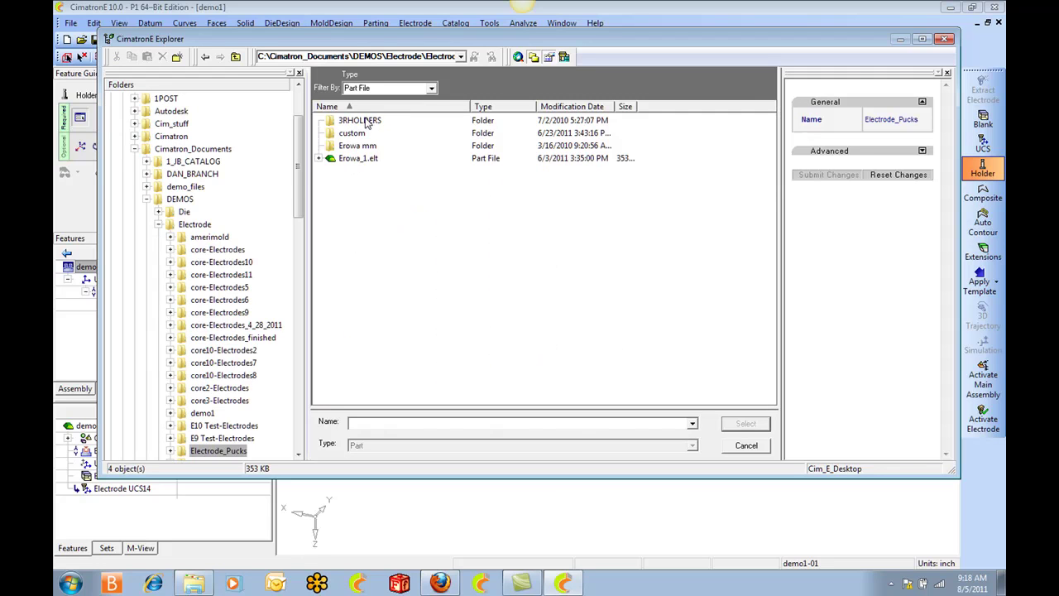
{"action": "left_click", "coordinate": [364, 121]}
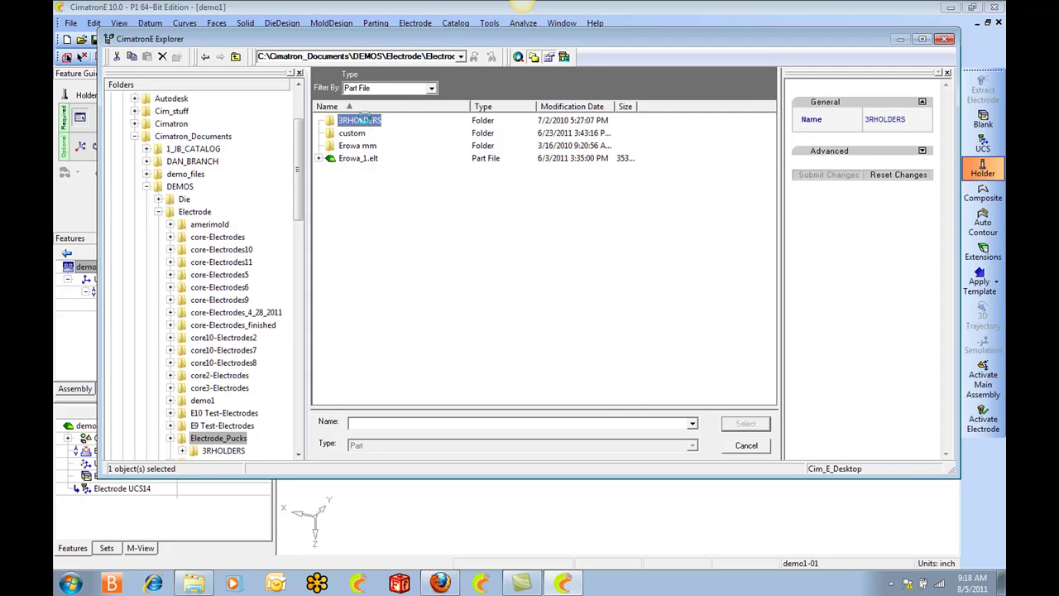
{"action": "double_click", "coordinate": [364, 121]}
{"action": "left_click", "coordinate": [362, 122]}
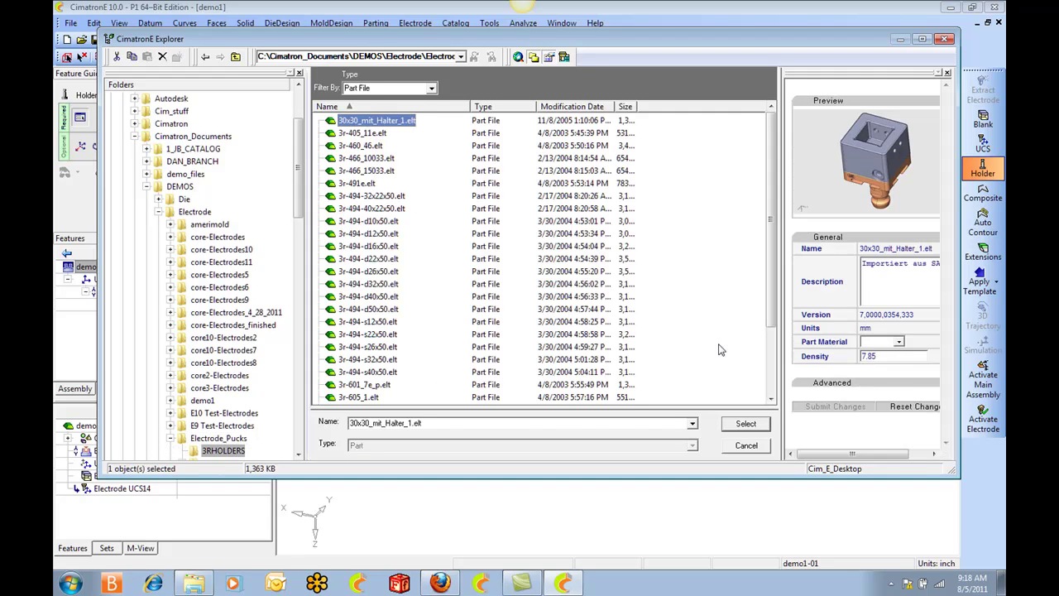
{"action": "left_click", "coordinate": [744, 426]}
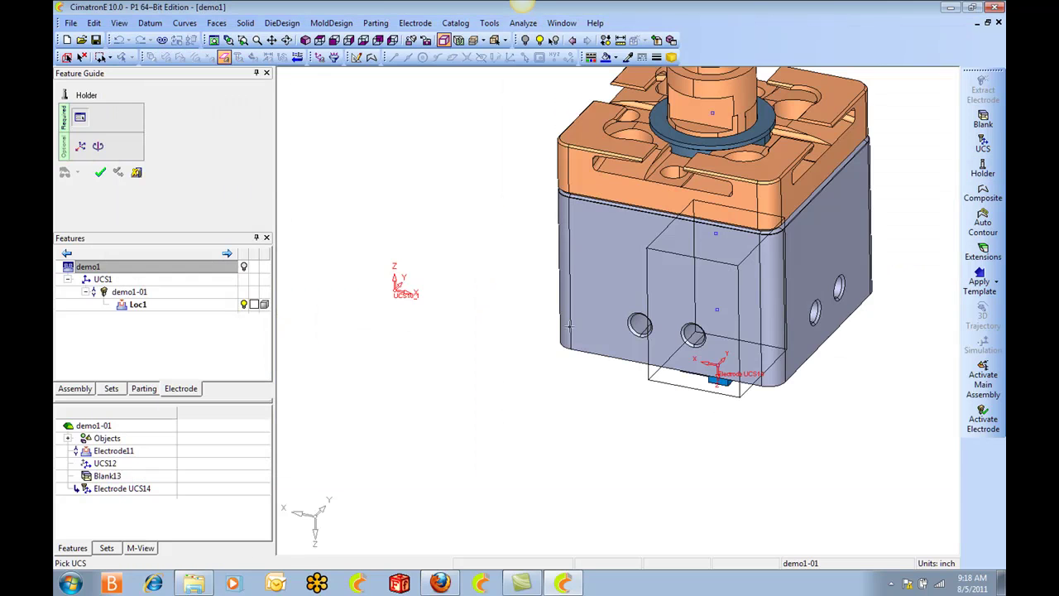
{"action": "middle_click_drag", "start_coordinate": [569, 326], "coordinate": [621, 215]}
{"action": "middle_click_drag", "start_coordinate": [702, 382], "coordinate": [645, 253]}
{"action": "middle_click_drag", "start_coordinate": [711, 248], "coordinate": [754, 422]}
{"action": "middle_click_drag", "start_coordinate": [743, 162], "coordinate": [754, 333]}
{"action": "left_click_drag", "start_coordinate": [755, 333], "coordinate": [782, 280], "text": "ctrl"}
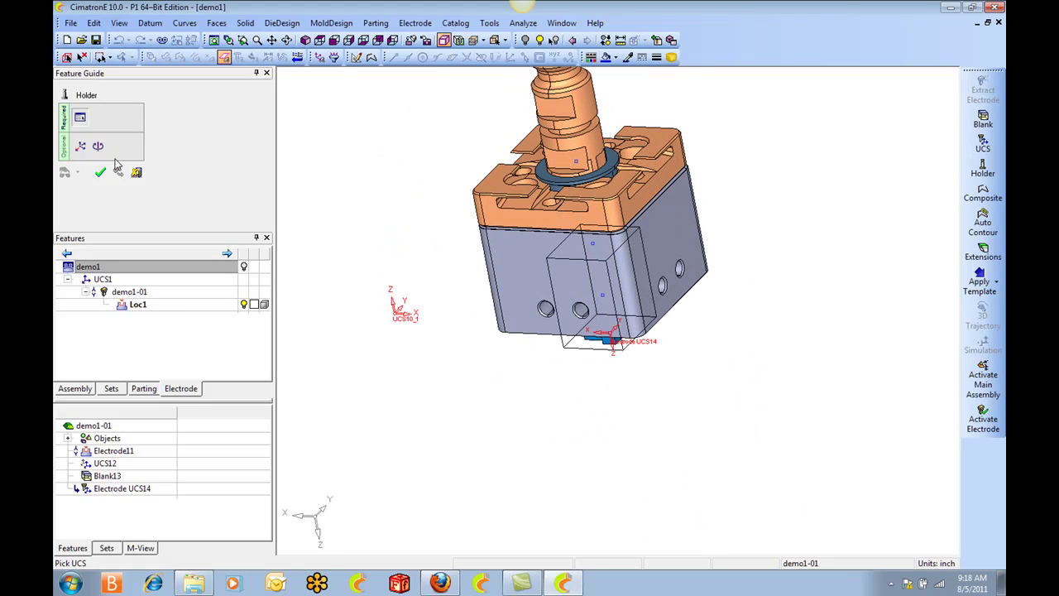
{"action": "left_click", "coordinate": [136, 173]}
Step: Add the PUCK_WF_85.elt holder from the custom folder of Electrode_Pucks to the electrode blank
{"action": "left_click", "coordinate": [983, 168]}
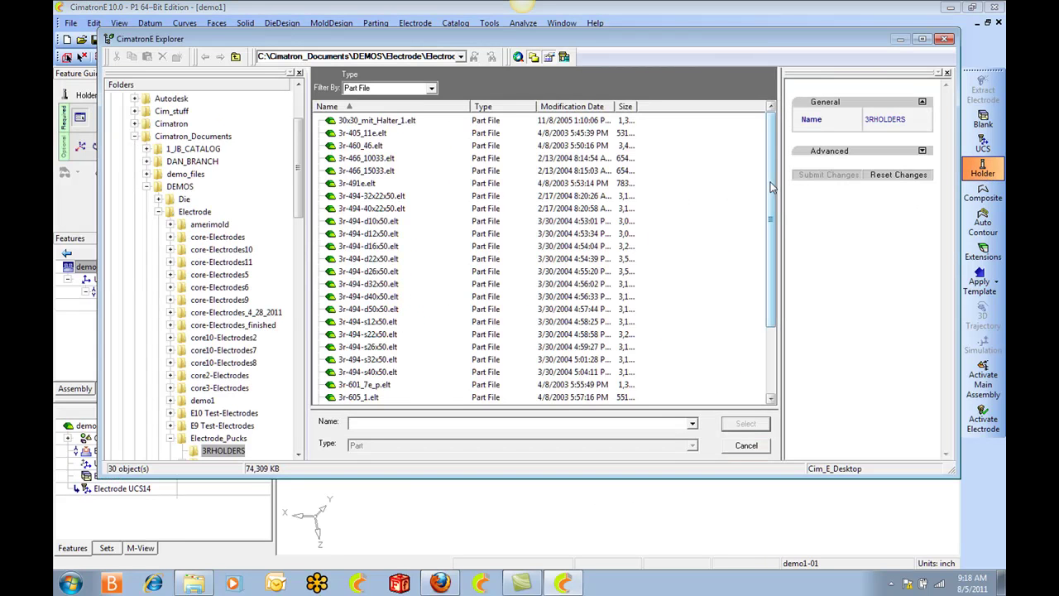
{"action": "left_click", "coordinate": [236, 57]}
{"action": "double_click", "coordinate": [359, 132]}
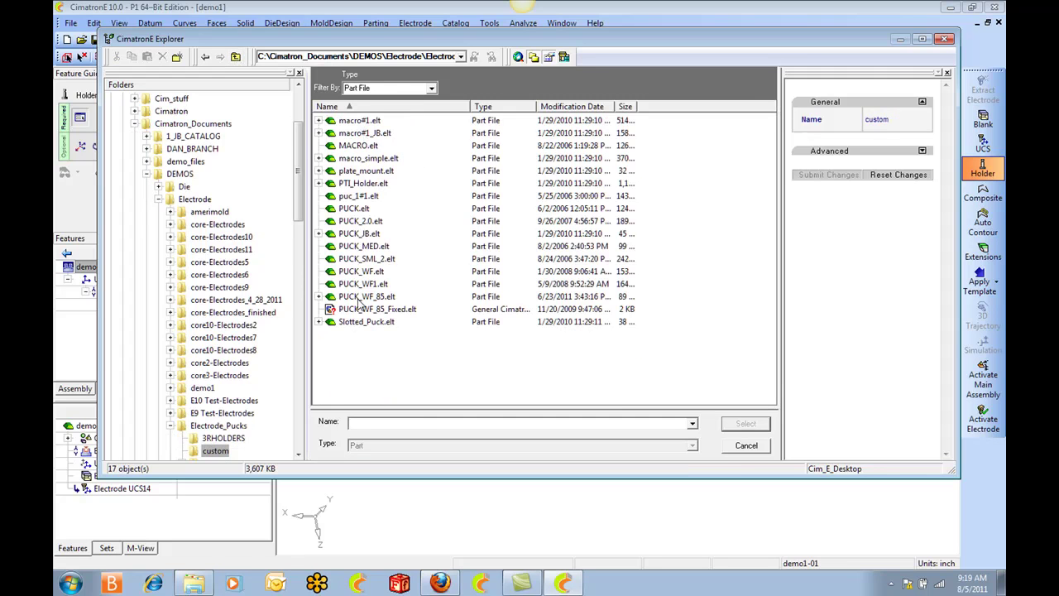
{"action": "left_click", "coordinate": [362, 296]}
{"action": "left_click", "coordinate": [746, 423]}
{"action": "left_click_drag", "start_coordinate": [658, 367], "coordinate": [689, 346], "text": "ctrl"}
{"action": "middle_click_drag", "start_coordinate": [688, 346], "coordinate": [740, 387], "text": "ctrl"}
{"action": "middle_click_drag", "start_coordinate": [812, 392], "coordinate": [792, 375]}
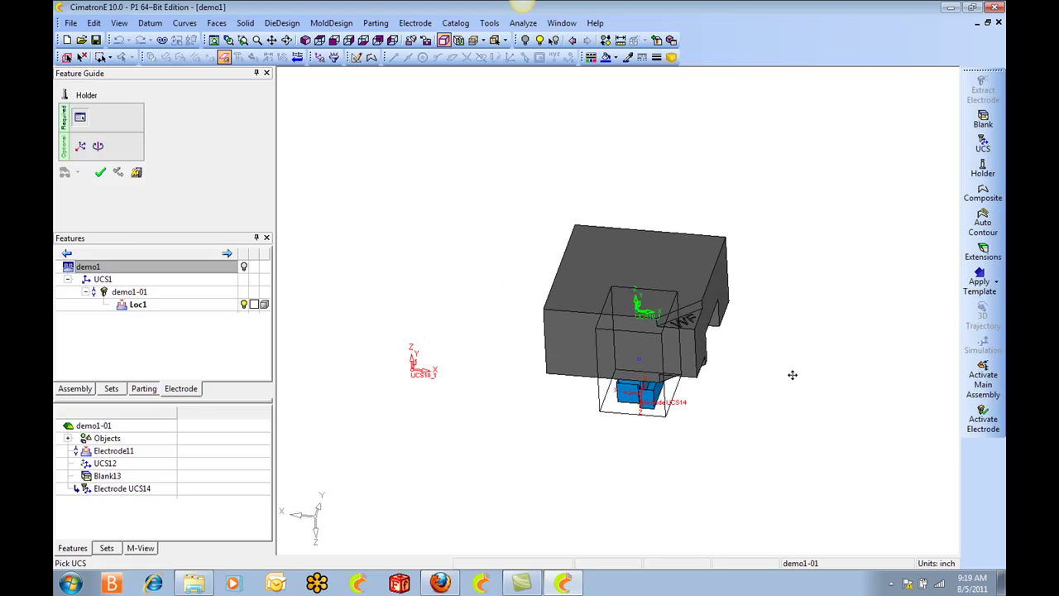
{"action": "left_click", "coordinate": [101, 172]}
Step: Examine how the T-shaped electrode and its blank sit in the holder from the flipped, upright orientation
{"action": "left_click_drag", "start_coordinate": [675, 273], "coordinate": [702, 339], "text": "ctrl"}
{"action": "middle_click_drag", "start_coordinate": [702, 340], "coordinate": [693, 321]}
{"action": "right_click_drag", "start_coordinate": [693, 320], "coordinate": [745, 253], "text": "ctrl"}
{"action": "middle_click_drag", "start_coordinate": [744, 253], "coordinate": [752, 310], "text": "ctrl"}
{"action": "left_click_drag", "start_coordinate": [752, 310], "coordinate": [749, 286], "text": "ctrl"}
{"action": "right_click_drag", "start_coordinate": [749, 285], "coordinate": [742, 256], "text": "ctrl"}
{"action": "middle_click_drag", "start_coordinate": [742, 263], "coordinate": [773, 271], "text": "ctrl"}
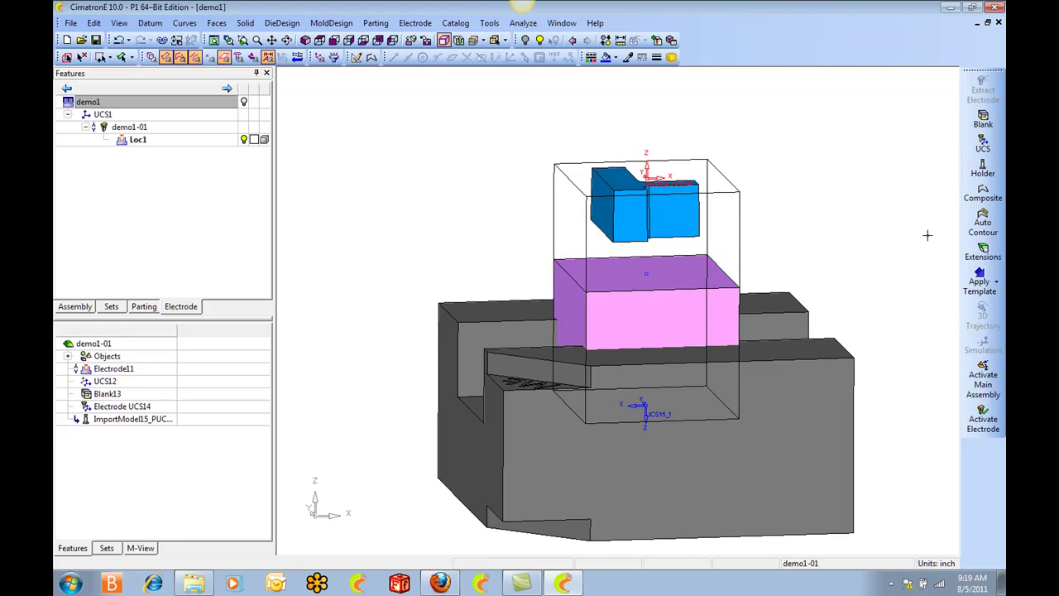
{"action": "middle_click_drag", "start_coordinate": [899, 244], "coordinate": [861, 213], "text": "ctrl"}
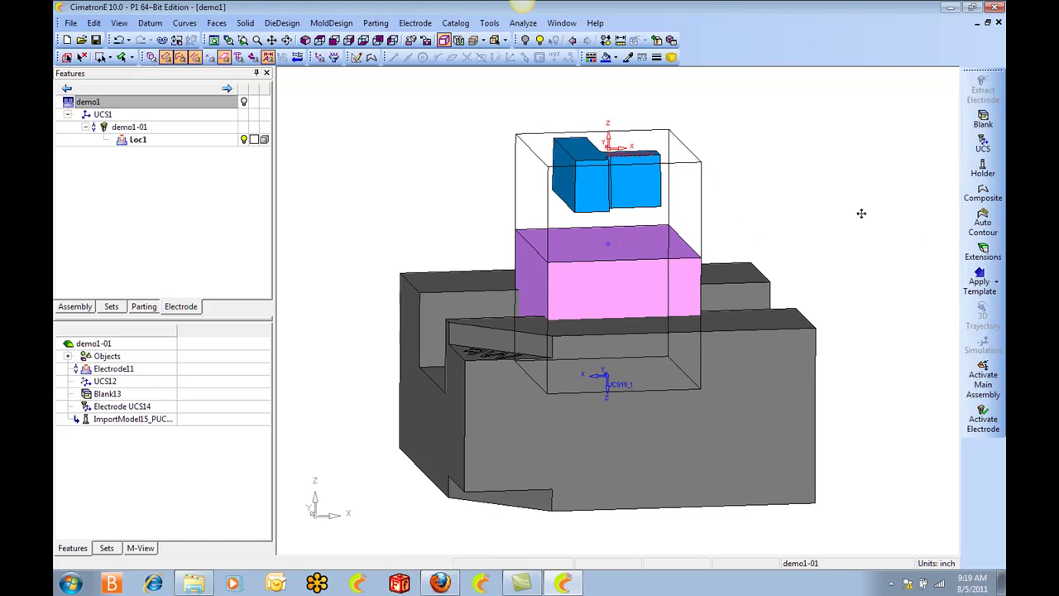
Step: Create an automatic contour on the open edges of the electrode faces and extend them tangentially with the To Blank option
{"action": "left_click", "coordinate": [983, 227]}
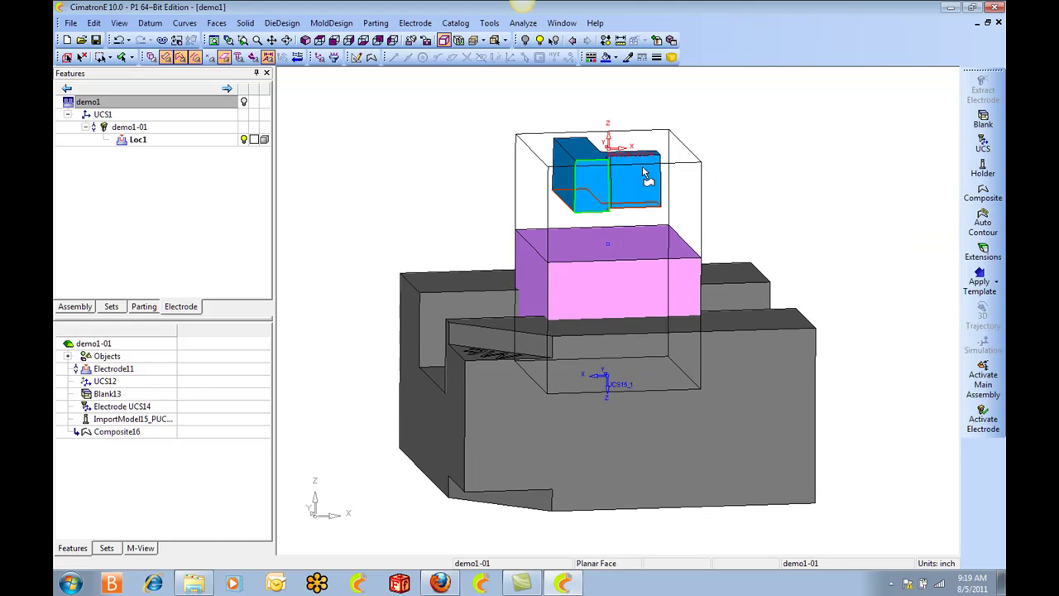
{"action": "left_click", "coordinate": [983, 249]}
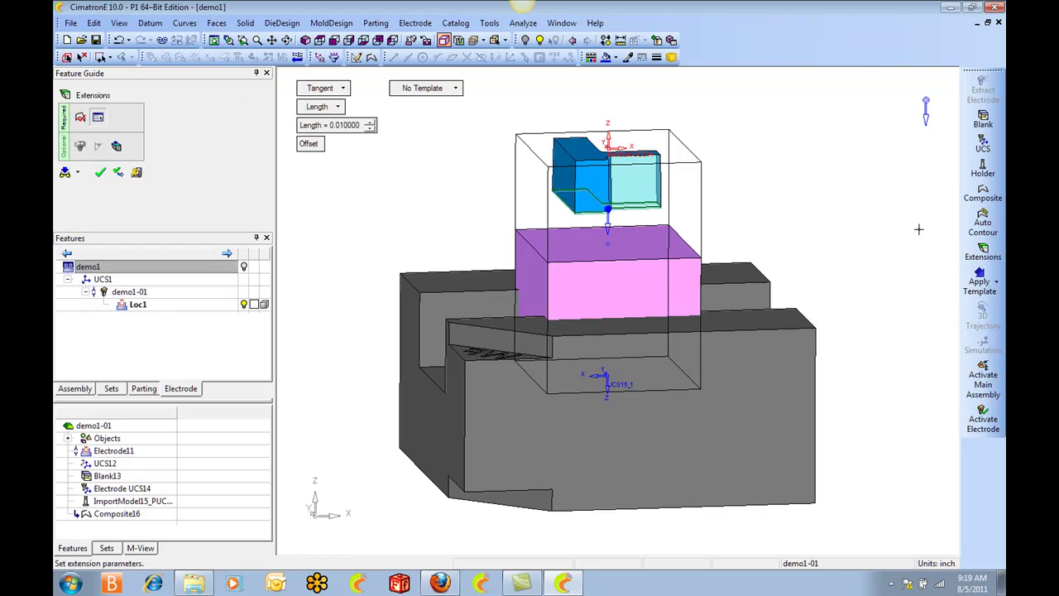
{"action": "left_click", "coordinate": [323, 106]}
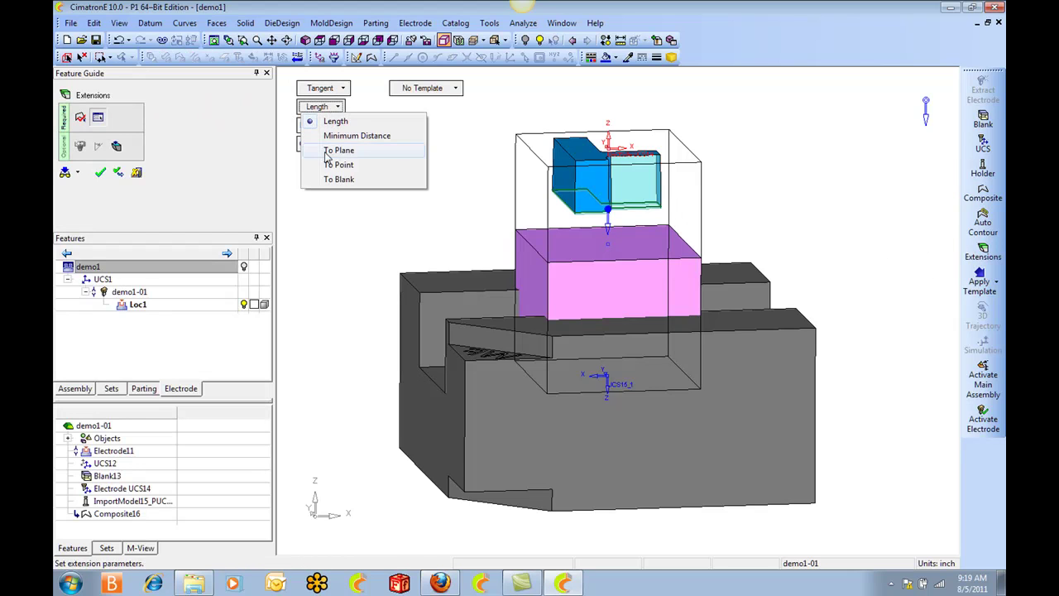
{"action": "left_click", "coordinate": [339, 178]}
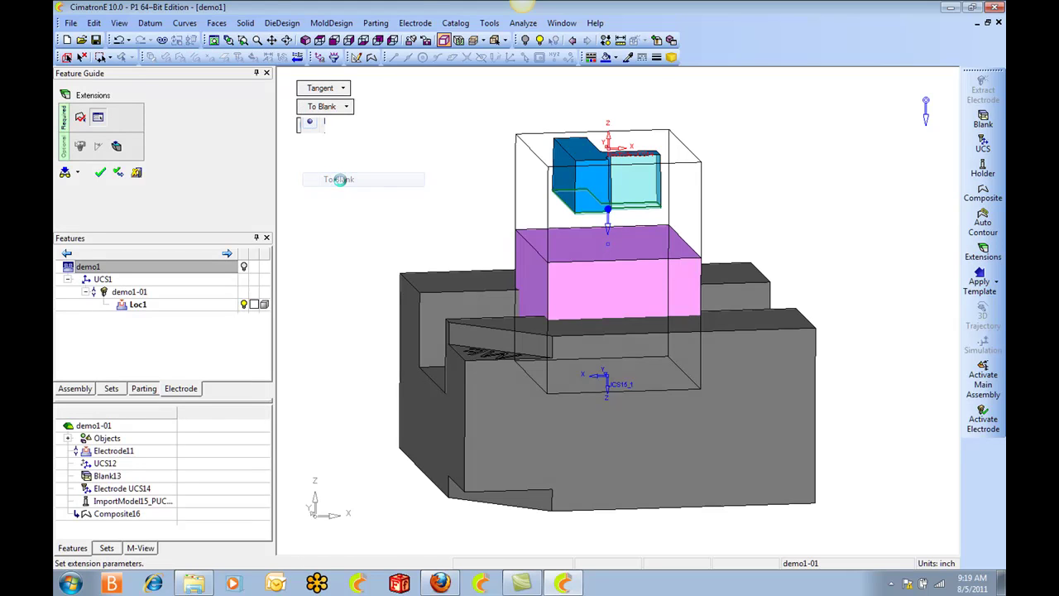
{"action": "right_click", "coordinate": [402, 172]}
{"action": "left_click", "coordinate": [403, 173]}
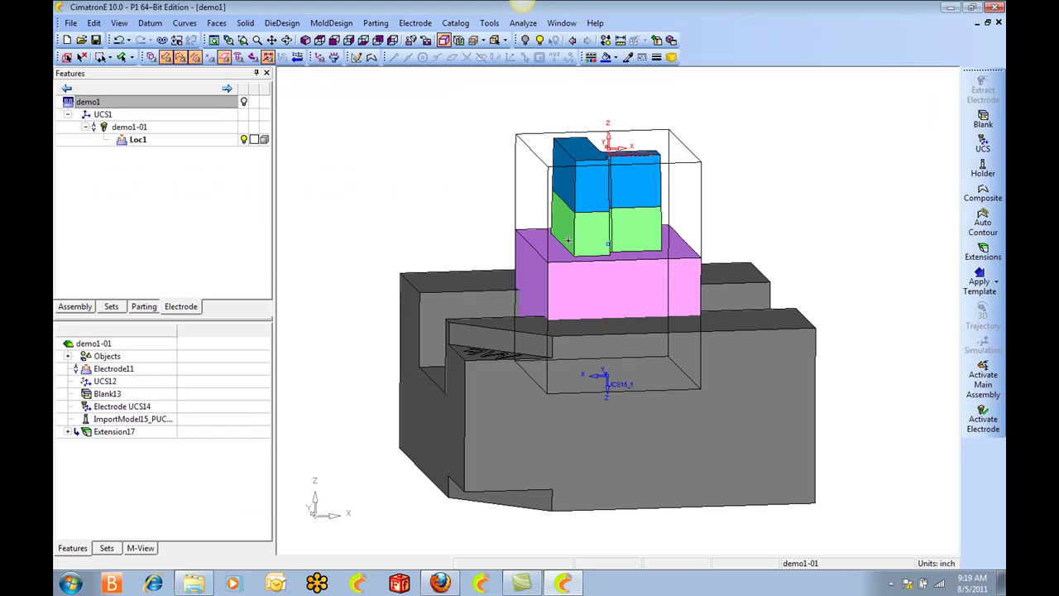
Step: Save the finished electrode design as an electrode template named demo1
{"action": "middle_click_drag", "start_coordinate": [608, 241], "coordinate": [634, 200]}
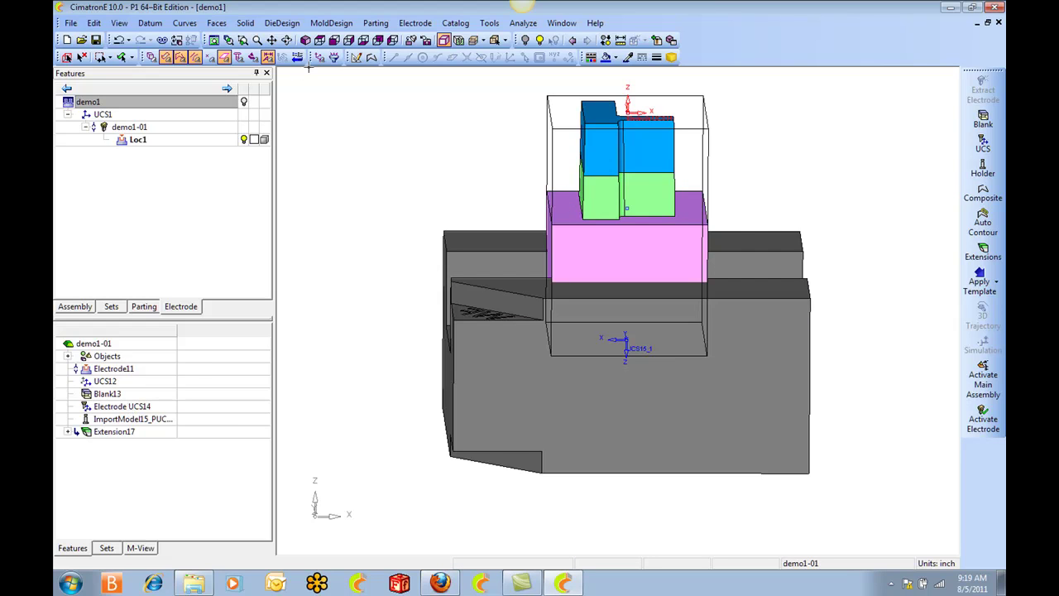
{"action": "left_click", "coordinate": [414, 22]}
{"action": "left_click", "coordinate": [456, 129]}
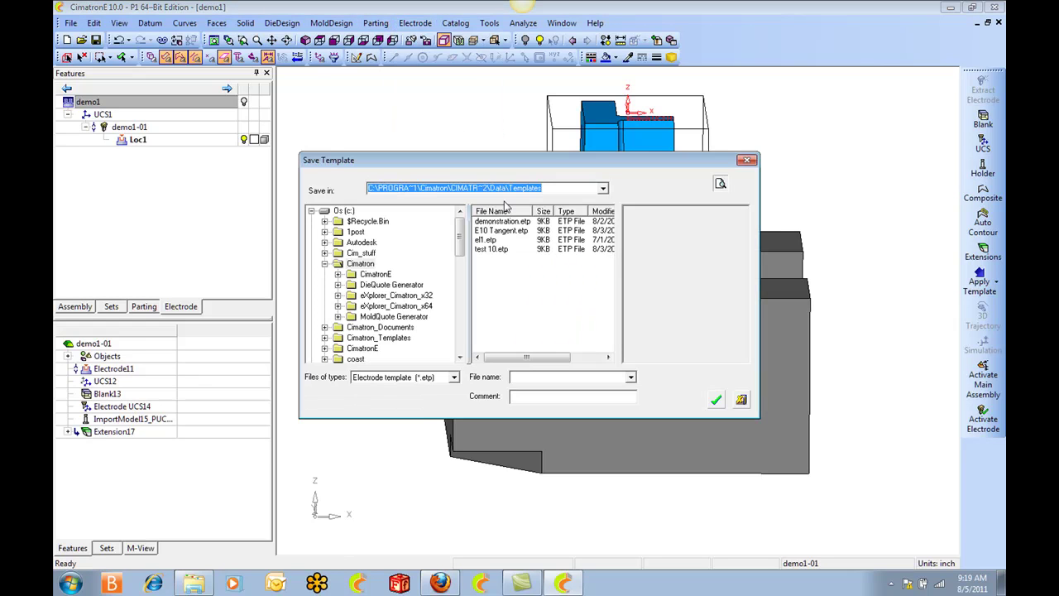
{"action": "left_click", "coordinate": [567, 377]}
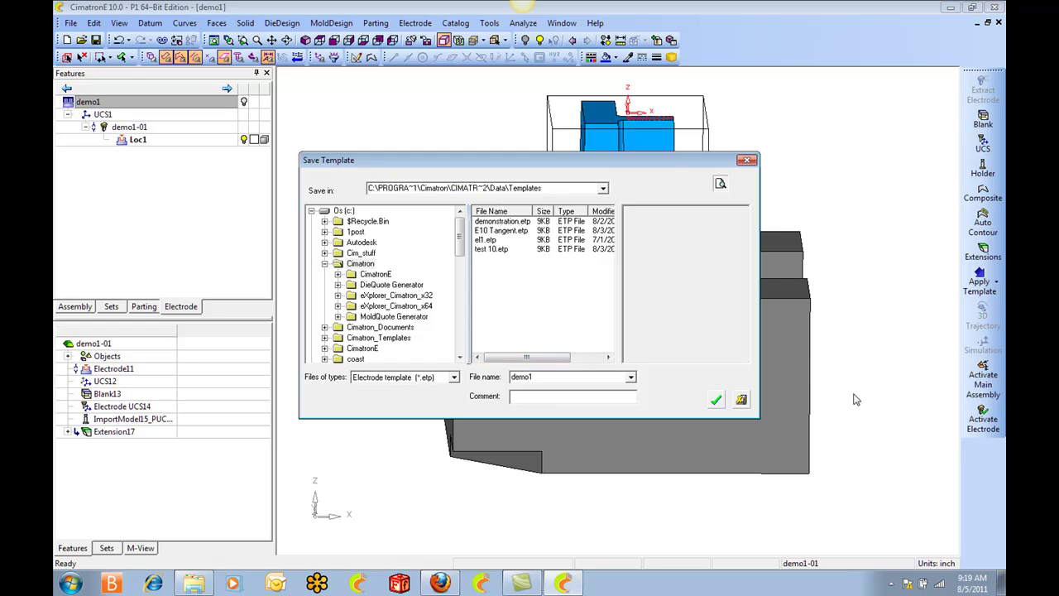
{"action": "left_click", "coordinate": [715, 399]}
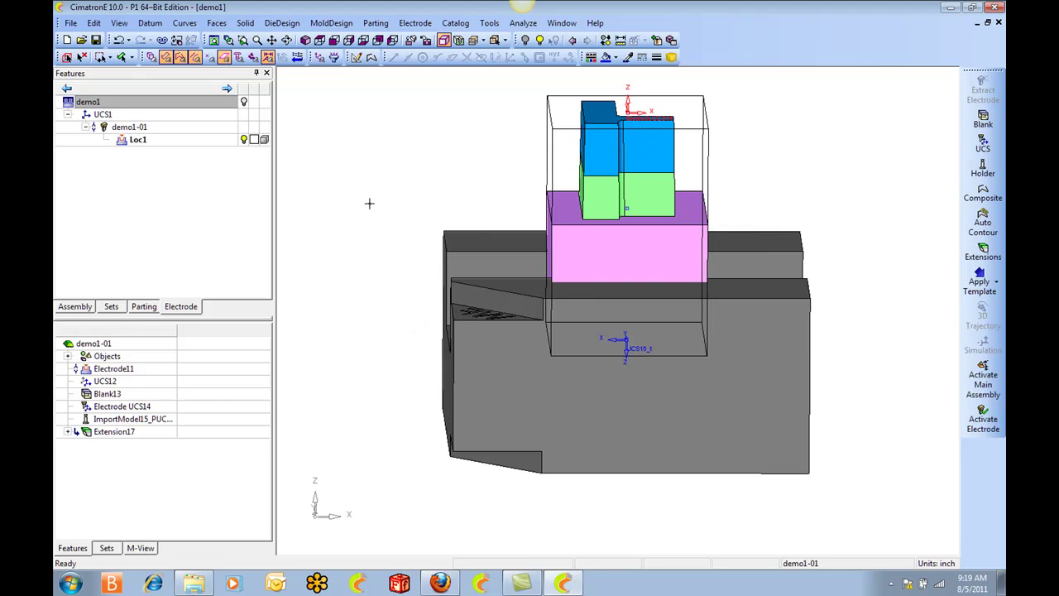
Step: Return to the demo1 main assembly, show the core workpiece again in top view, and hide the first electrode, Loc1 of demo1-01
{"action": "double_click", "coordinate": [183, 104]}
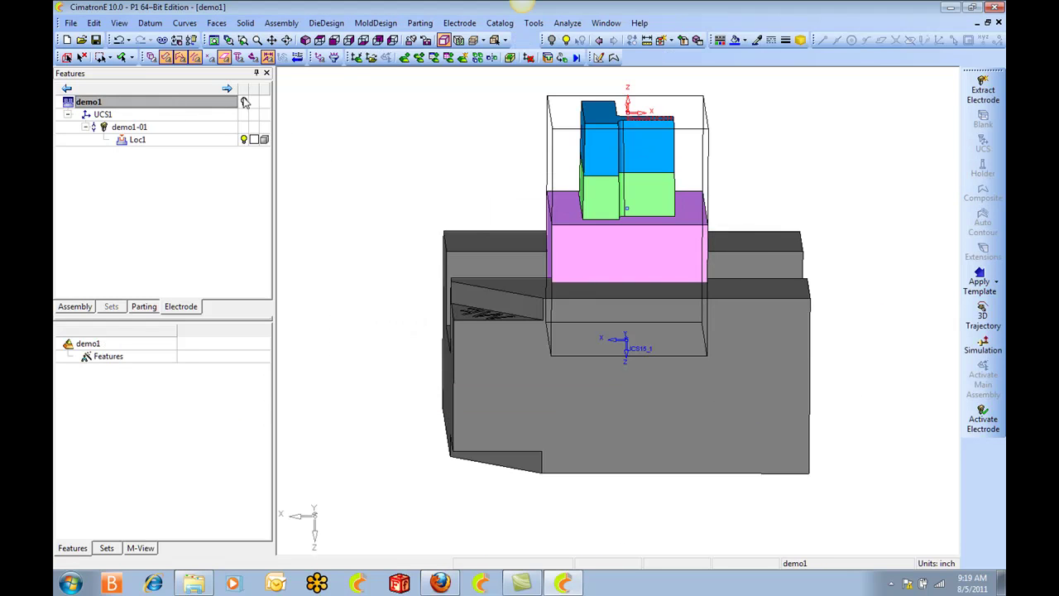
{"action": "left_click", "coordinate": [319, 40]}
{"action": "scroll", "coordinate": [429, 158], "scroll_direction": "up", "scroll_amount": 3}
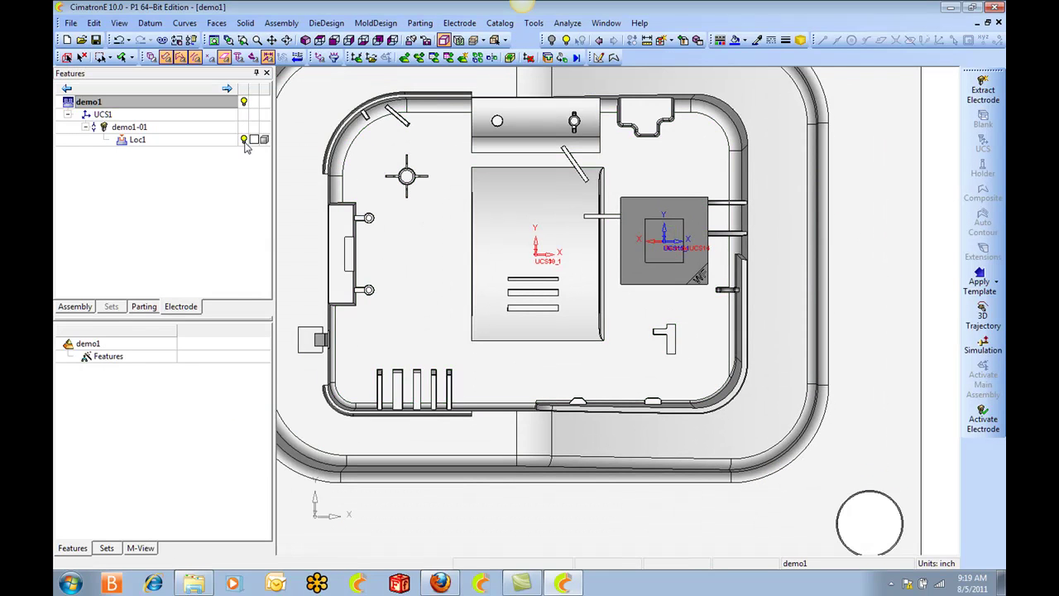
{"action": "left_click", "coordinate": [244, 139]}
{"action": "scroll", "coordinate": [663, 221], "scroll_direction": "up", "scroll_amount": 3}
{"action": "left_click_drag", "start_coordinate": [662, 220], "coordinate": [576, 162]}
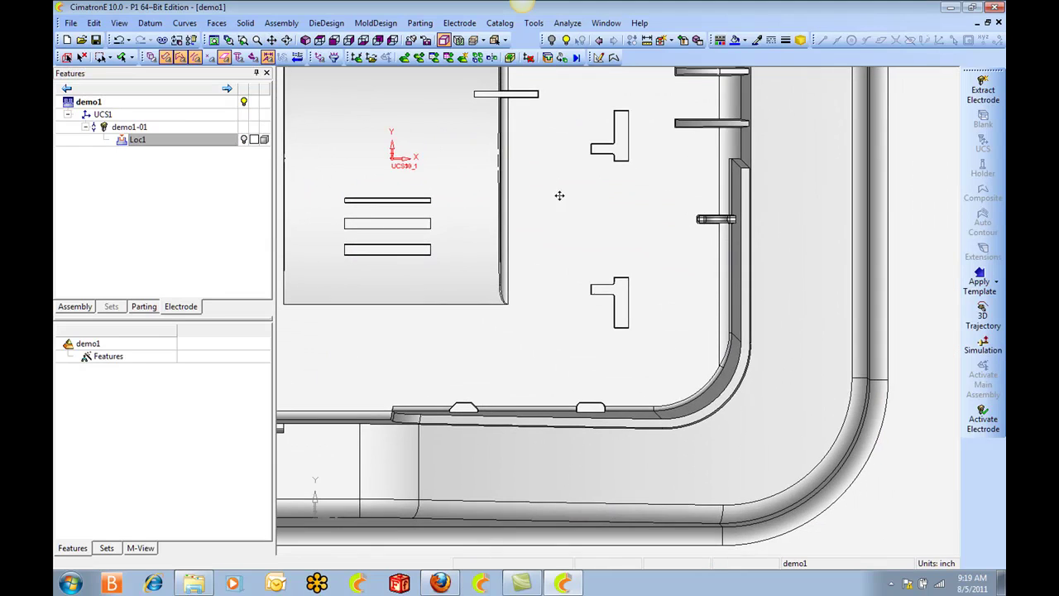
Step: Start extracting a rectangular electrode on the second T-shaped pocket and resize the frame to enclose the whole shape
{"action": "left_click", "coordinate": [983, 89]}
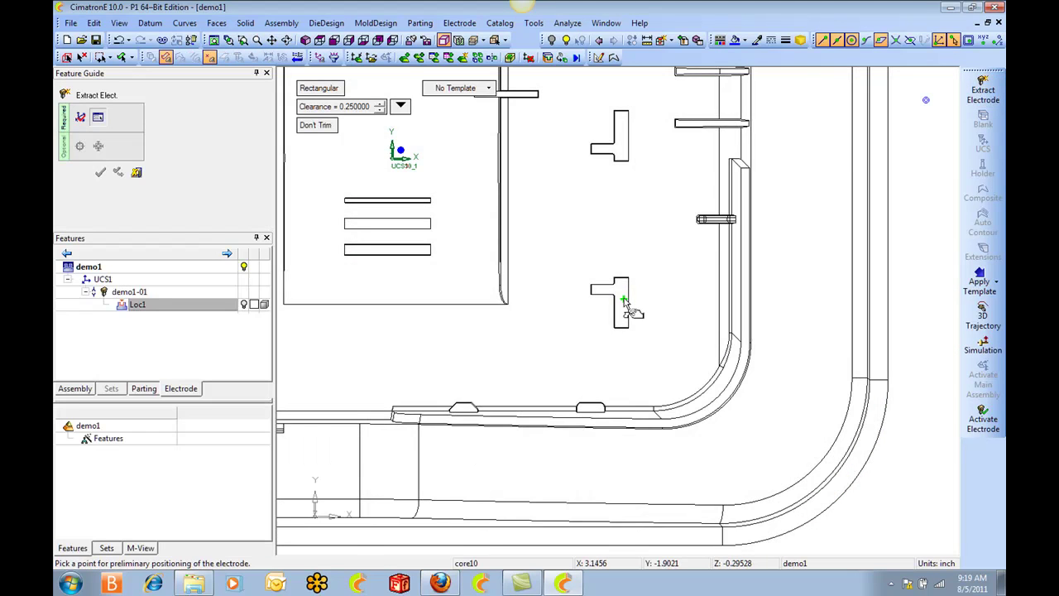
{"action": "left_click", "coordinate": [632, 296]}
{"action": "scroll", "coordinate": [632, 296], "scroll_direction": "up", "scroll_amount": 2}
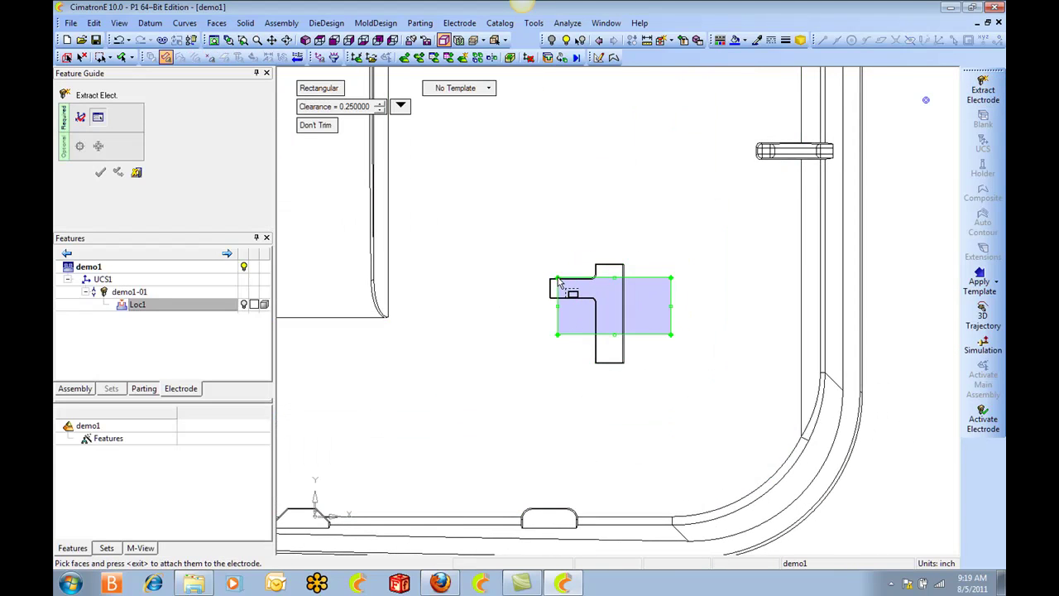
{"action": "left_click_drag", "start_coordinate": [559, 278], "coordinate": [542, 249]}
{"action": "left_click_drag", "start_coordinate": [668, 340], "coordinate": [652, 392]}
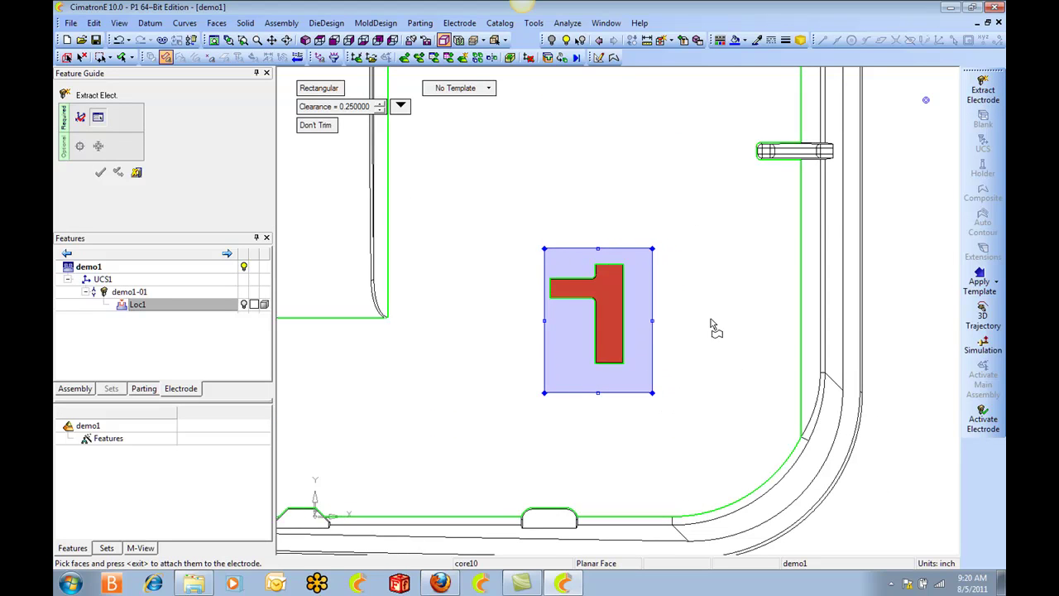
Step: Switch the extraction to Apply Template with demo1.etp and extract the second T-shaped electrode
{"action": "left_click", "coordinate": [476, 88]}
{"action": "left_click", "coordinate": [475, 101]}
{"action": "left_click", "coordinate": [477, 108]}
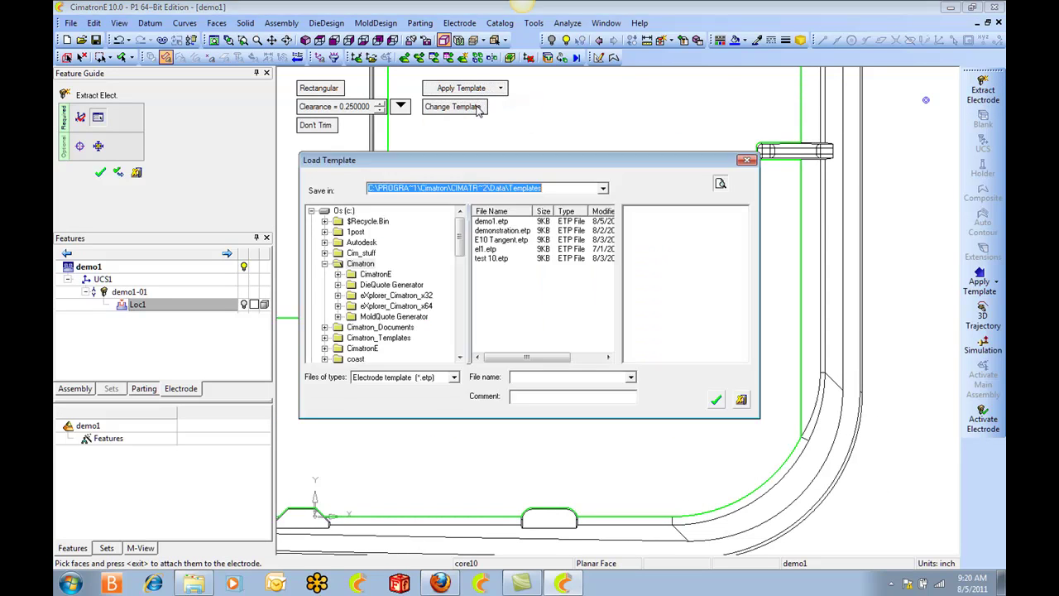
{"action": "left_click", "coordinate": [497, 223]}
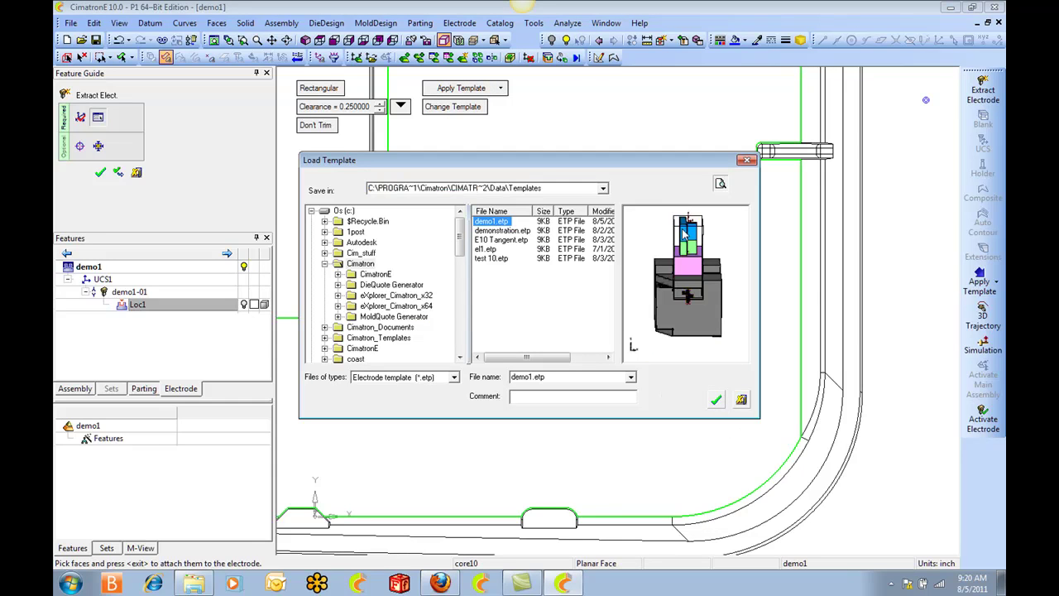
{"action": "left_click", "coordinate": [717, 401]}
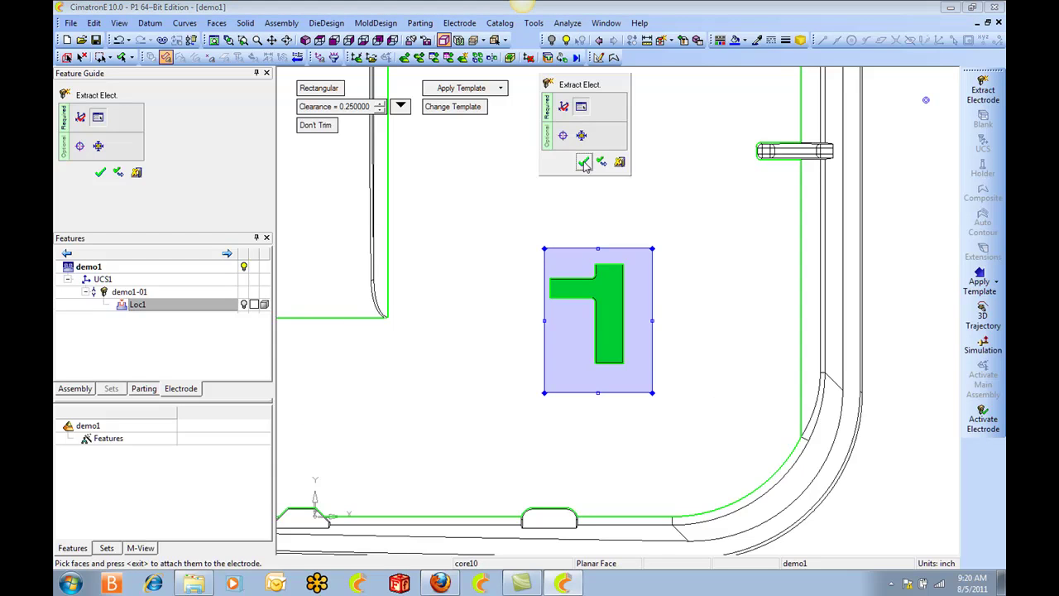
{"action": "left_click", "coordinate": [585, 162]}
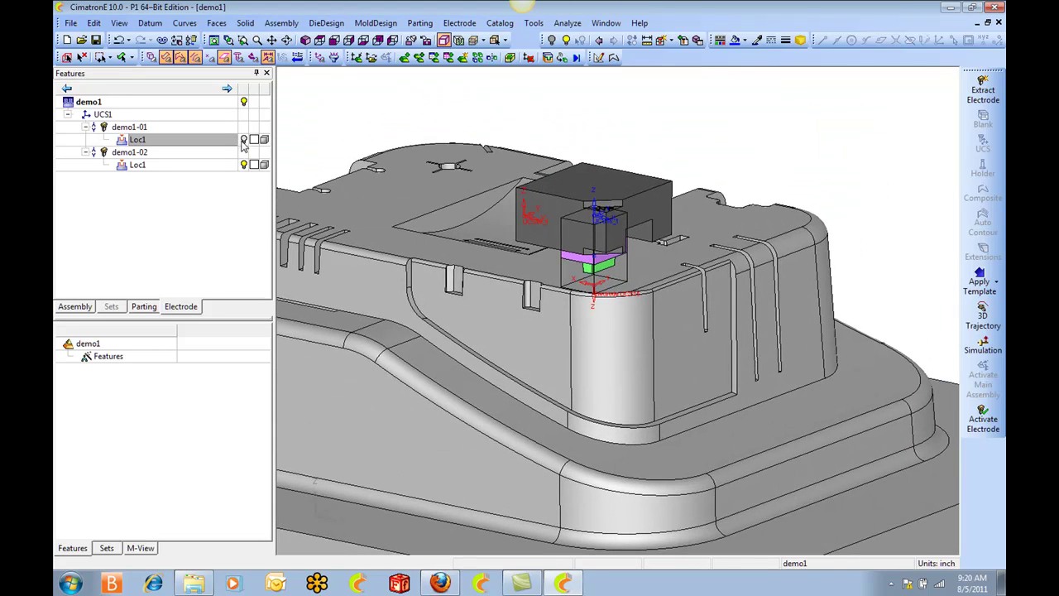
Step: Show the first electrode, Loc1 of demo1-01, again and compare both T-shaped electrodes with their blanks, extensions and holders from the side
{"action": "left_click", "coordinate": [243, 139]}
{"action": "scroll", "coordinate": [619, 302], "scroll_direction": "up", "scroll_amount": 3}
{"action": "left_click_drag", "start_coordinate": [619, 301], "coordinate": [582, 203], "text": "ctrl"}
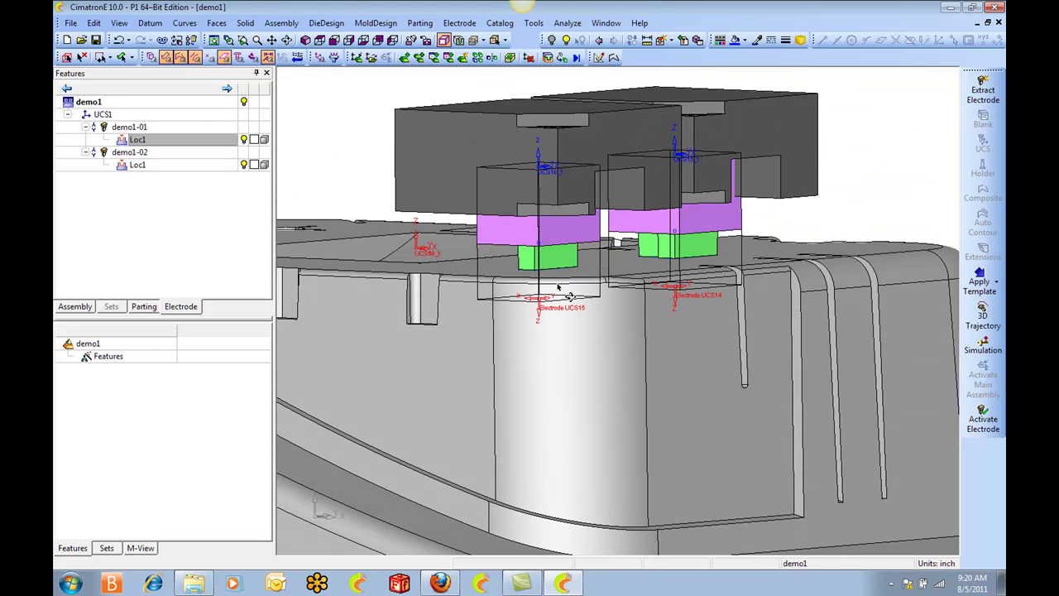
{"action": "middle_click_drag", "start_coordinate": [625, 313], "coordinate": [684, 317], "text": "ctrl"}
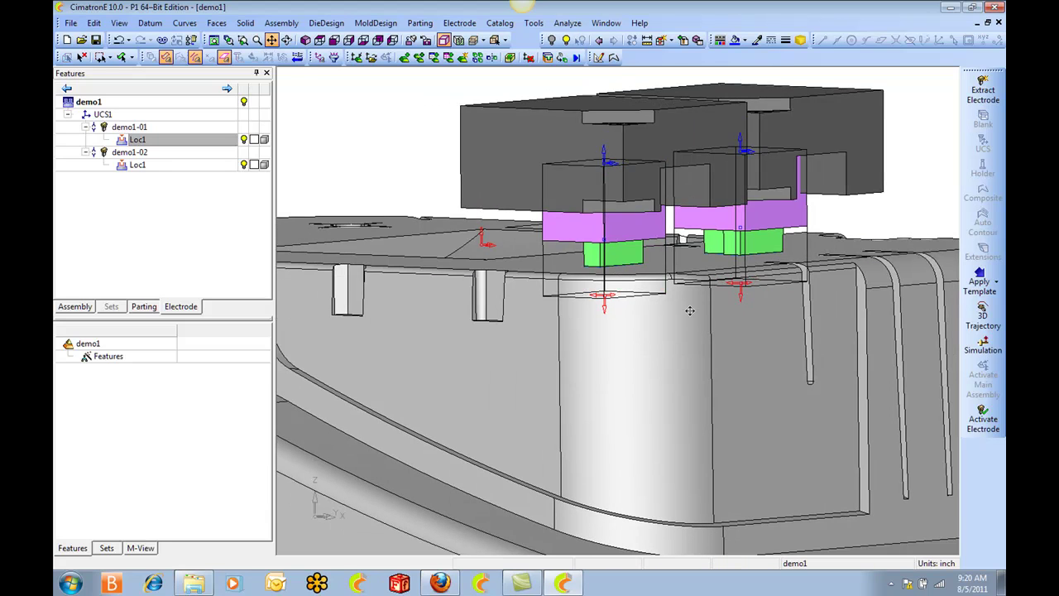
{"action": "left_click_drag", "start_coordinate": [684, 317], "coordinate": [683, 356], "text": "ctrl"}
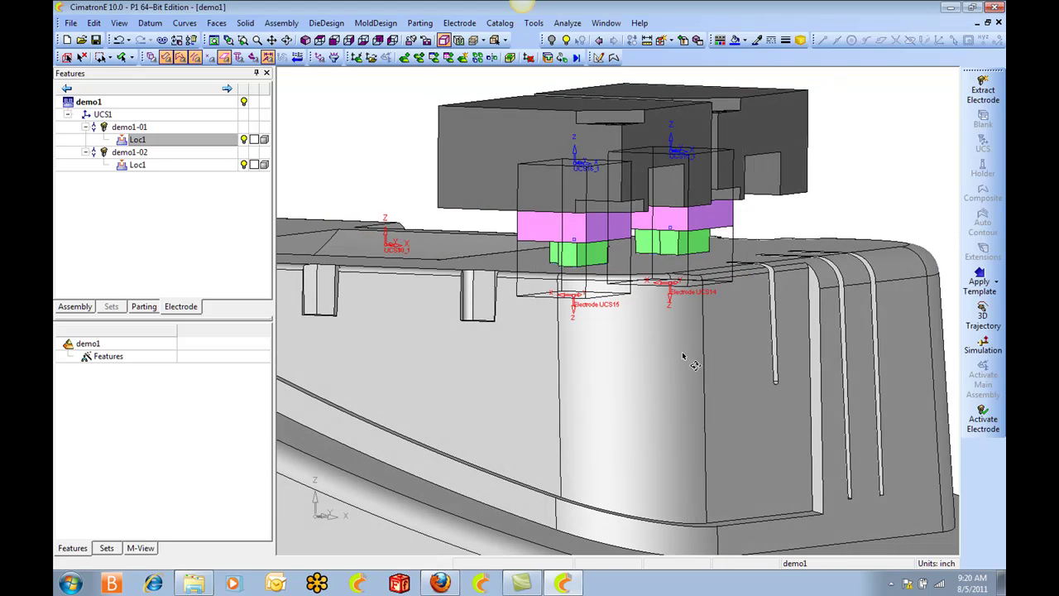
Step: Hide both T-shaped electrodes, Loc1 of demo1-01 and demo1-02, inspect the remaining slots and return the workpiece to top view
{"action": "left_click", "coordinate": [242, 138]}
{"action": "left_click", "coordinate": [244, 165]}
{"action": "middle_click_drag", "start_coordinate": [693, 247], "coordinate": [593, 267]}
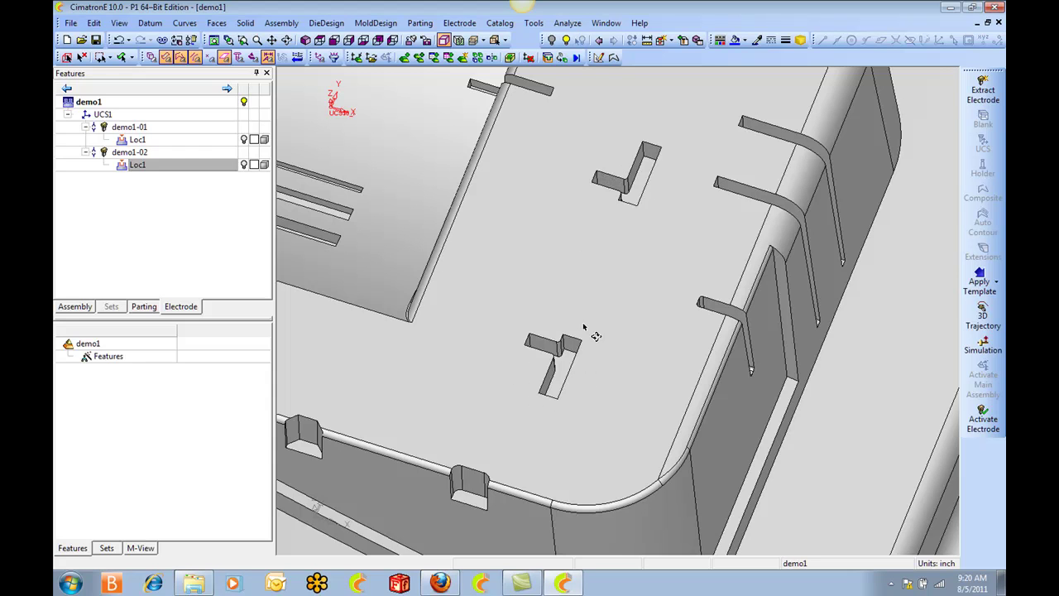
{"action": "middle_click_drag", "start_coordinate": [580, 310], "coordinate": [606, 315]}
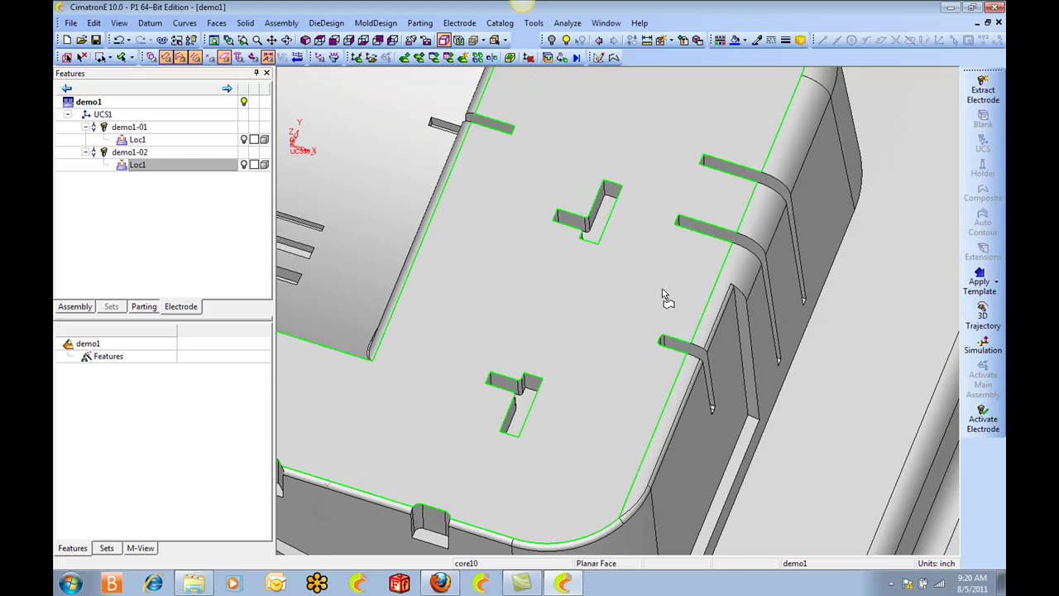
{"action": "middle_click_drag", "start_coordinate": [667, 280], "coordinate": [689, 220]}
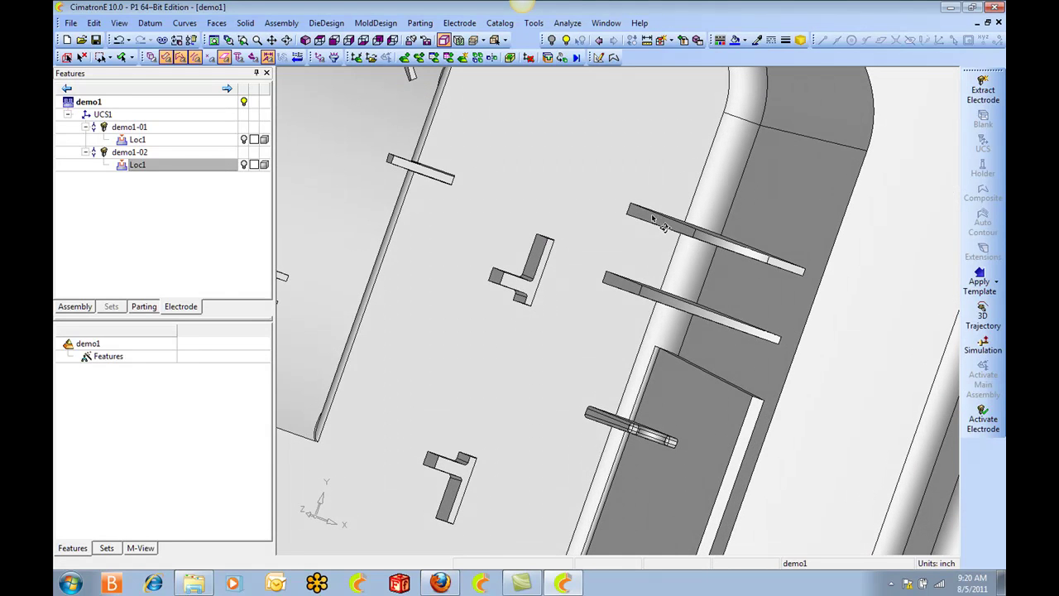
{"action": "middle_click_drag", "start_coordinate": [701, 261], "coordinate": [690, 212]}
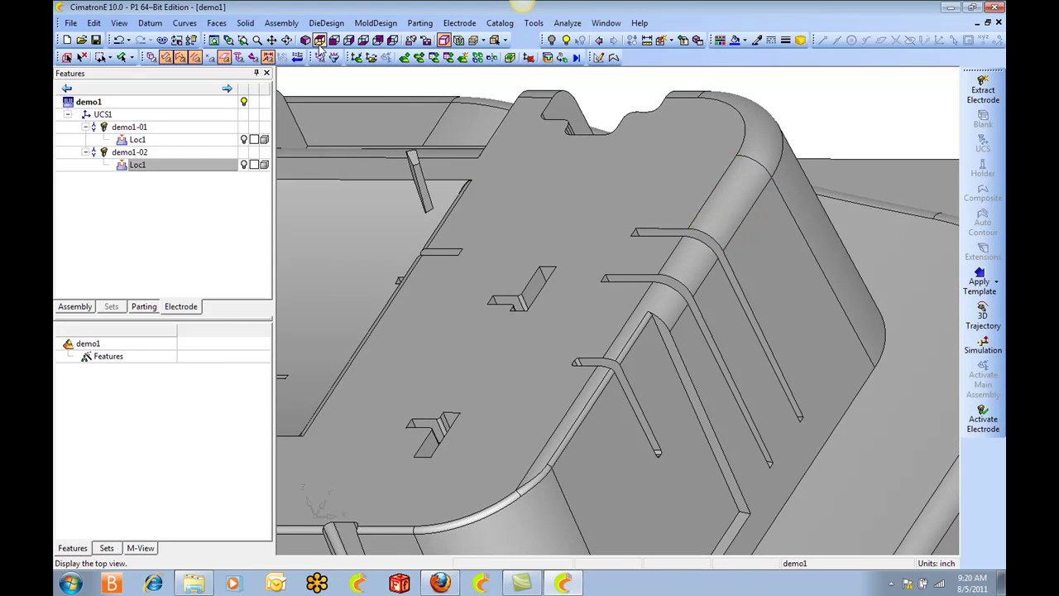
{"action": "left_click", "coordinate": [319, 41]}
Step: Extract a rectangular template-based electrode on the upper long rib slot at the core's right edge, enlarging and centring the frame around the whole slot
{"action": "right_click_drag", "start_coordinate": [717, 407], "coordinate": [769, 246], "text": "ctrl"}
{"action": "middle_click_drag", "start_coordinate": [796, 276], "coordinate": [506, 315], "text": "ctrl"}
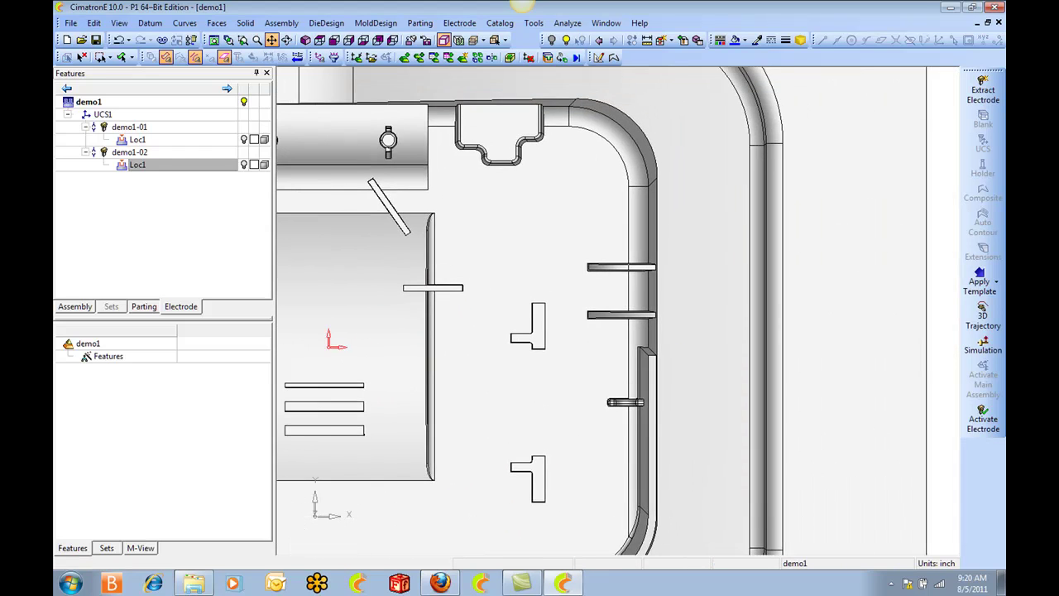
{"action": "scroll", "coordinate": [616, 331], "scroll_direction": "up", "scroll_amount": 3}
{"action": "left_click", "coordinate": [982, 91]}
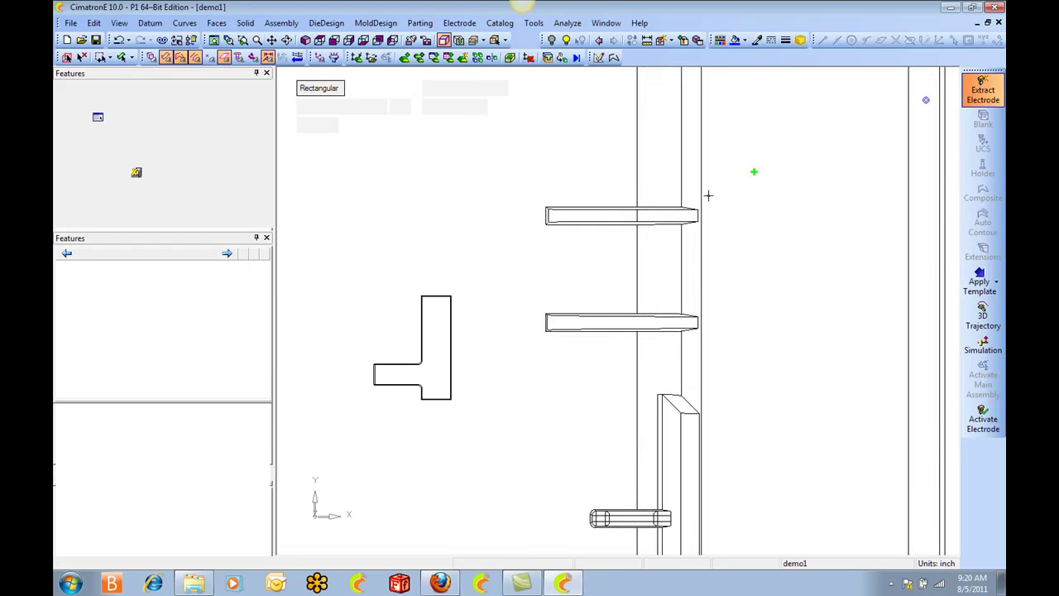
{"action": "left_click", "coordinate": [662, 217]}
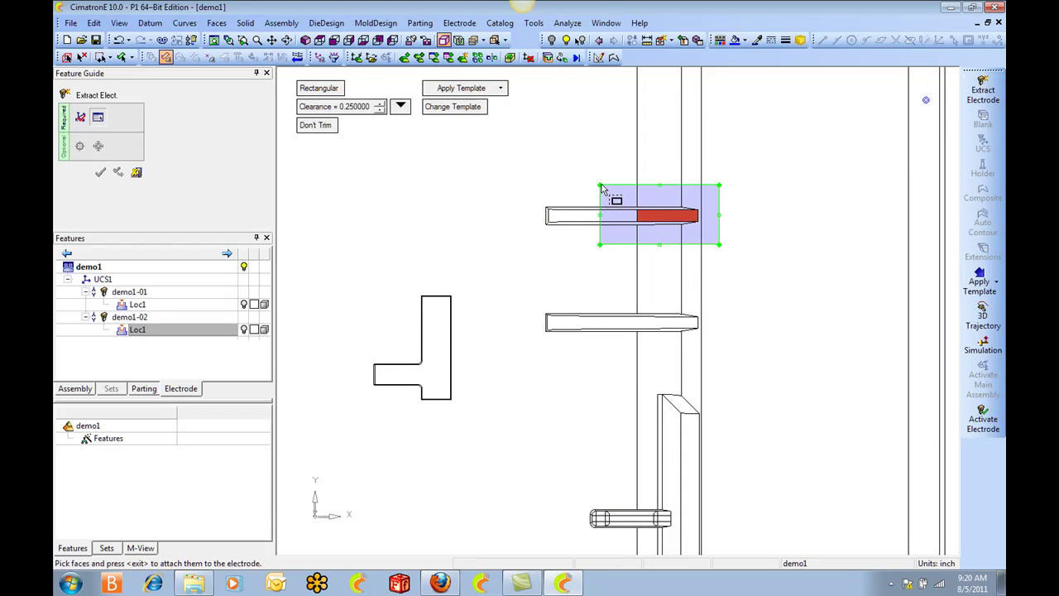
{"action": "left_click_drag", "start_coordinate": [600, 187], "coordinate": [525, 189]}
{"action": "middle_click", "coordinate": [751, 149]}
{"action": "middle_click", "coordinate": [752, 149]}
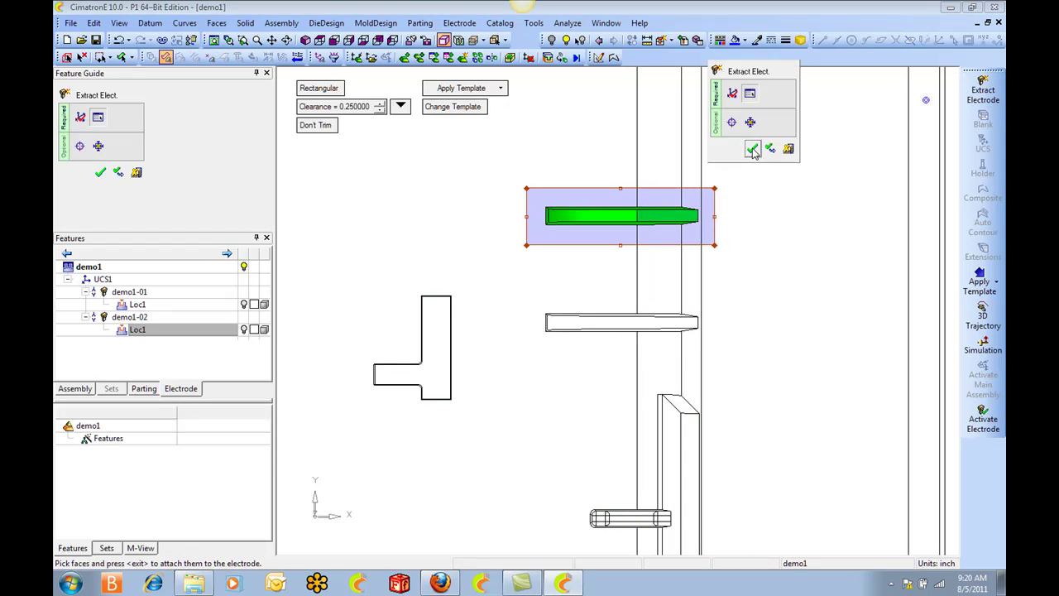
{"action": "left_click", "coordinate": [753, 123]}
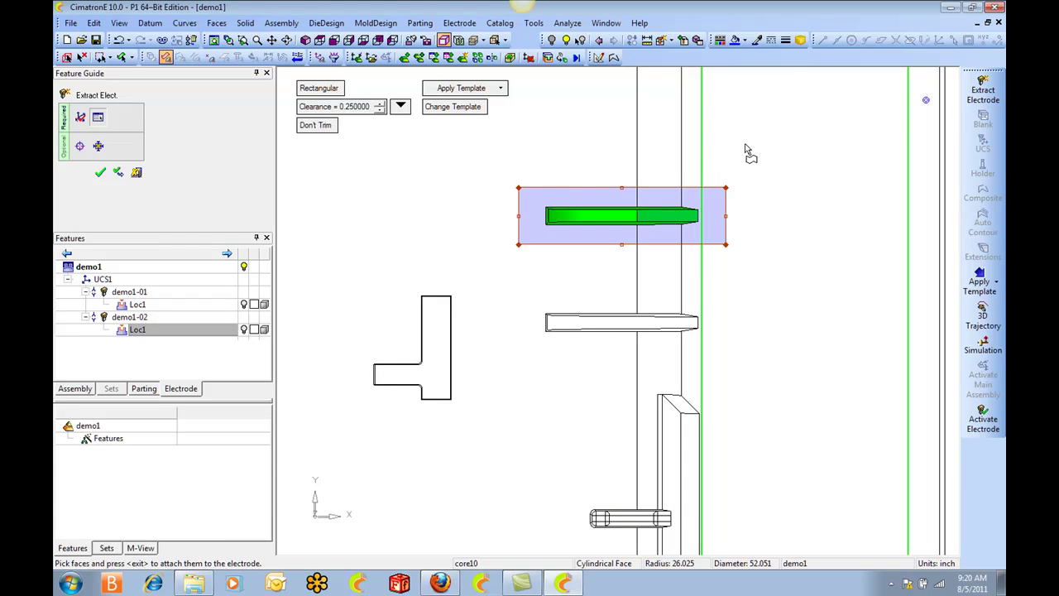
{"action": "middle_click", "coordinate": [748, 147]}
{"action": "left_click", "coordinate": [746, 144]}
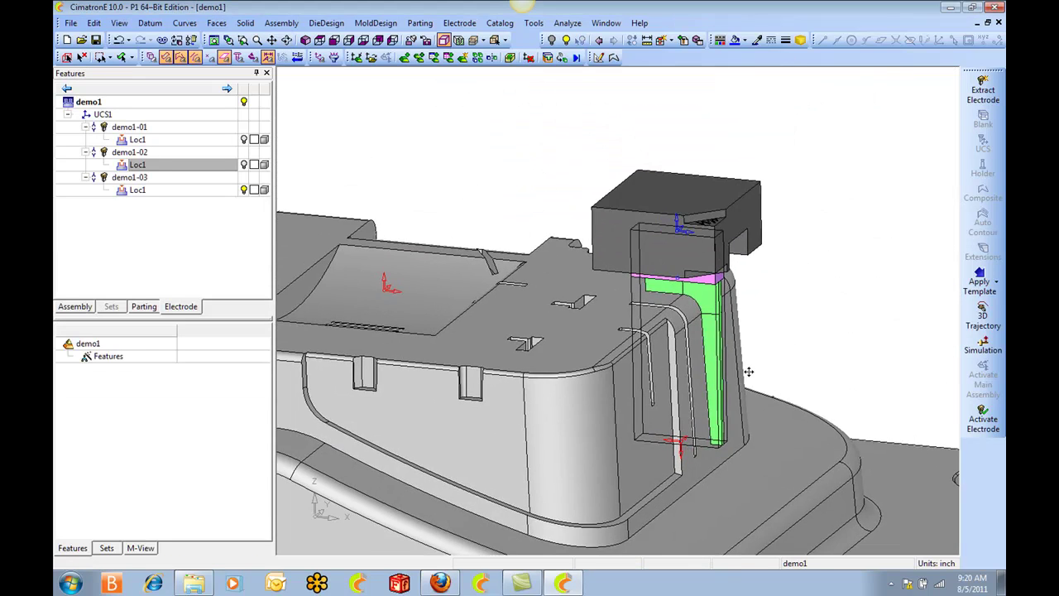
Step: Examine the new rib electrode, then show the demo1-01 and demo1-02 electrodes as well and compare all three
{"action": "right_click_drag", "start_coordinate": [749, 372], "coordinate": [748, 319], "text": "ctrl"}
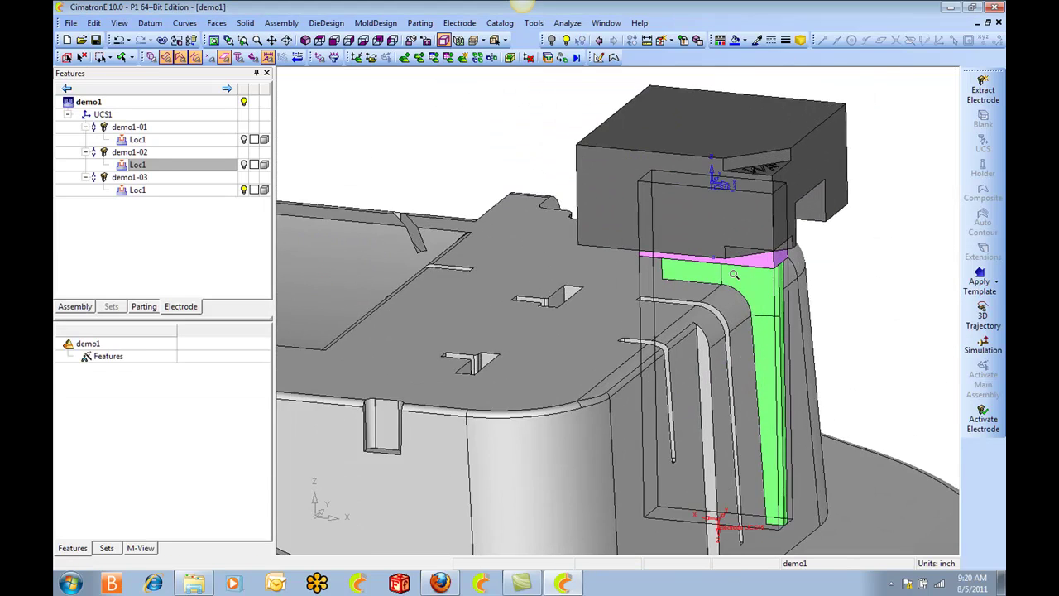
{"action": "middle_click_drag", "start_coordinate": [749, 318], "coordinate": [637, 290], "text": "ctrl"}
{"action": "left_click_drag", "start_coordinate": [637, 289], "coordinate": [620, 272], "text": "ctrl"}
{"action": "middle_click_drag", "start_coordinate": [650, 301], "coordinate": [673, 277], "text": "ctrl"}
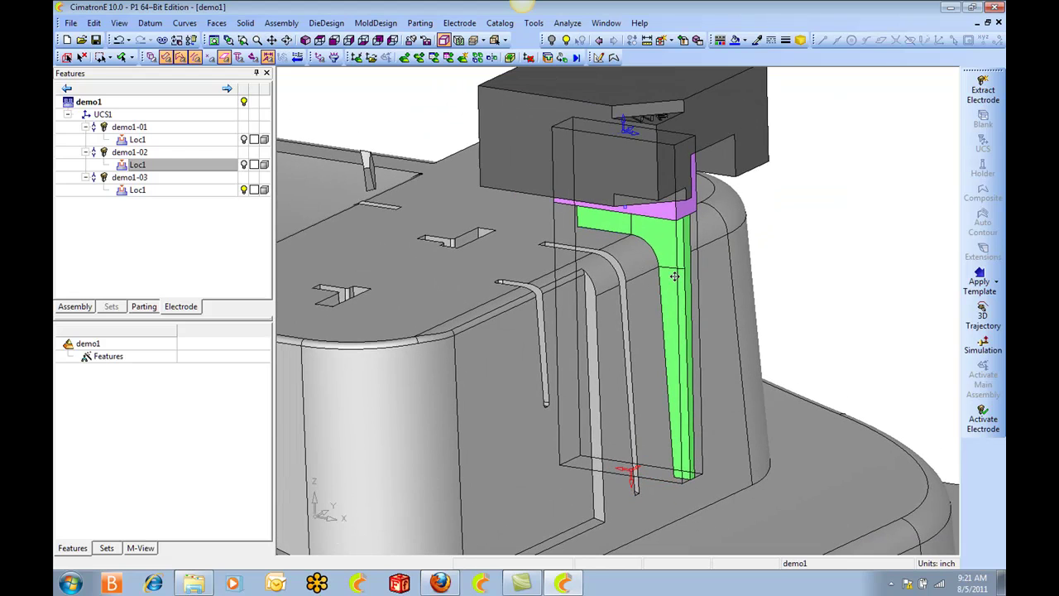
{"action": "left_click", "coordinate": [244, 165]}
{"action": "left_click", "coordinate": [244, 139]}
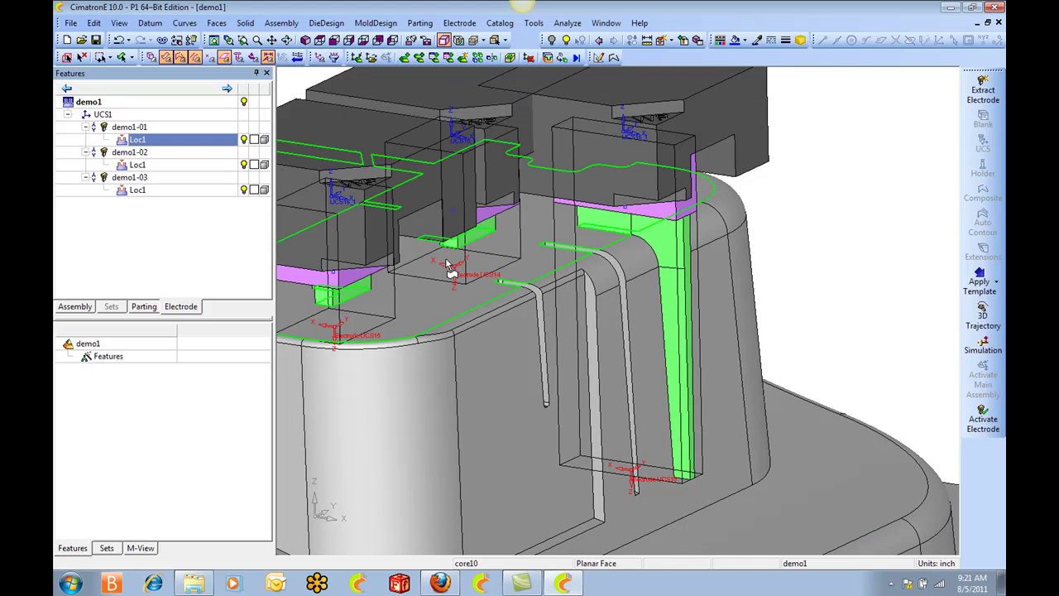
{"action": "left_click_drag", "start_coordinate": [671, 276], "coordinate": [678, 255], "text": "ctrl"}
{"action": "middle_click_drag", "start_coordinate": [691, 265], "coordinate": [711, 250]}
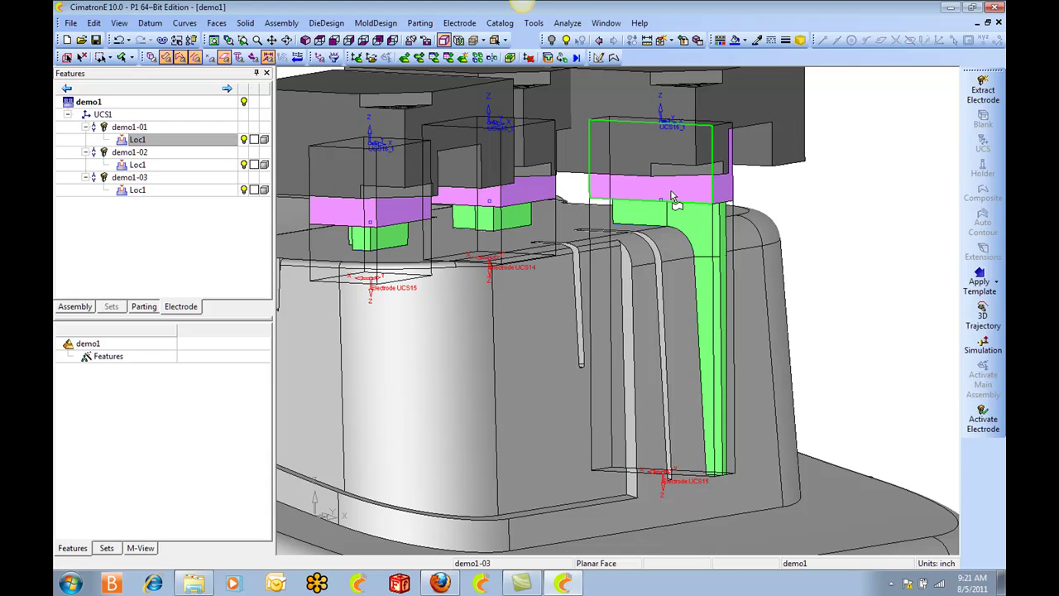
{"action": "left_click_drag", "start_coordinate": [677, 222], "coordinate": [705, 248], "text": "ctrl"}
{"action": "middle_click_drag", "start_coordinate": [705, 248], "coordinate": [709, 291], "text": "ctrl"}
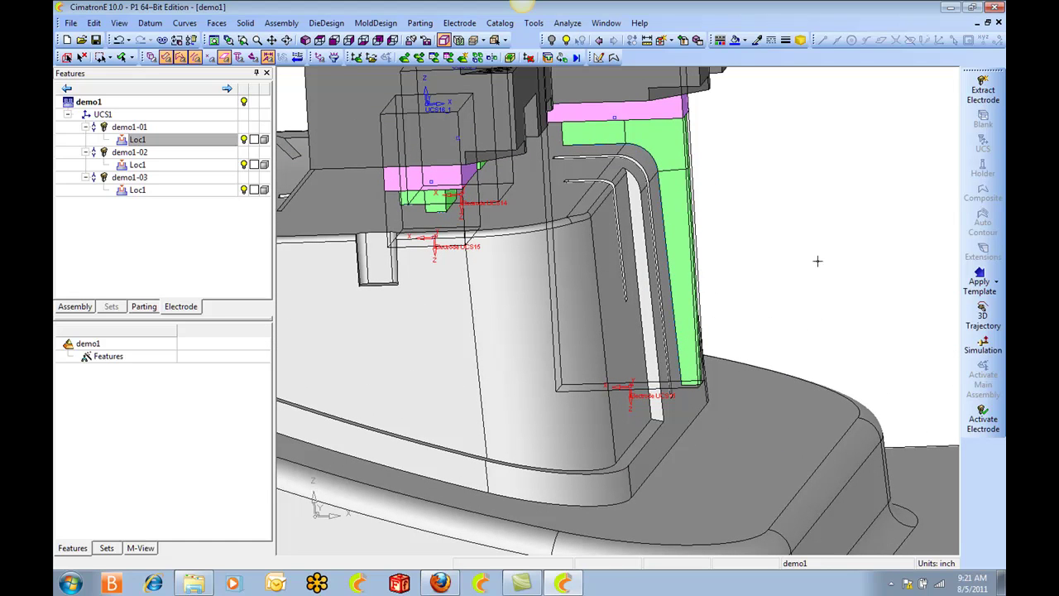
Step: Hide the Loc1 electrodes of demo1-01, demo1-02 and demo1-03 and set the workpiece to top view
{"action": "left_click", "coordinate": [244, 141]}
{"action": "left_click", "coordinate": [244, 165]}
{"action": "left_click", "coordinate": [244, 189]}
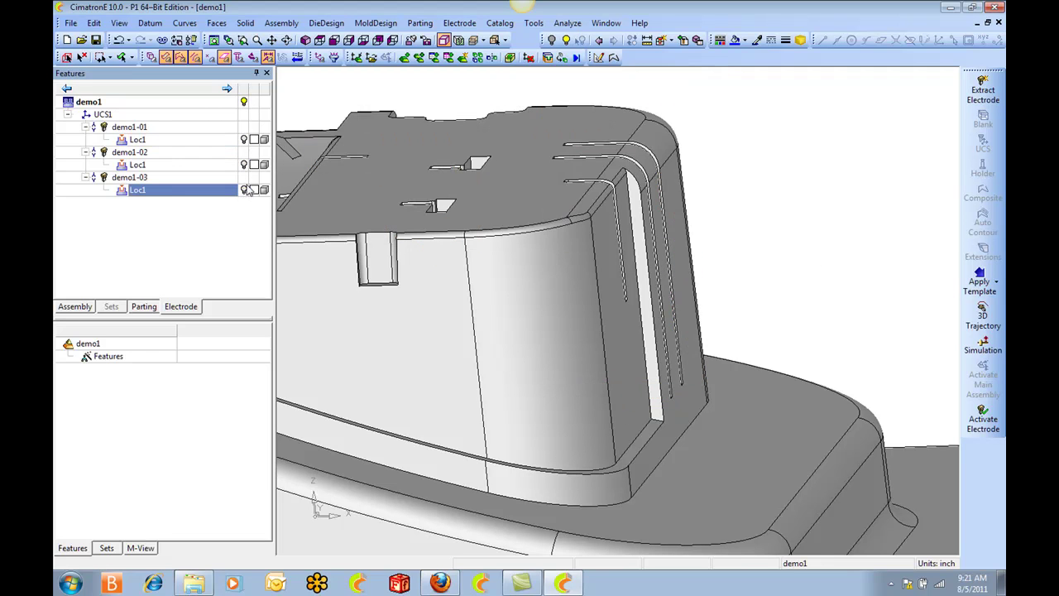
{"action": "left_click", "coordinate": [319, 39]}
Step: Extract a template-based electrode on the second long rib slot, widening and centring the frame, and keep the extraction running for more electrodes
{"action": "scroll", "coordinate": [772, 150], "scroll_direction": "up", "scroll_amount": 6}
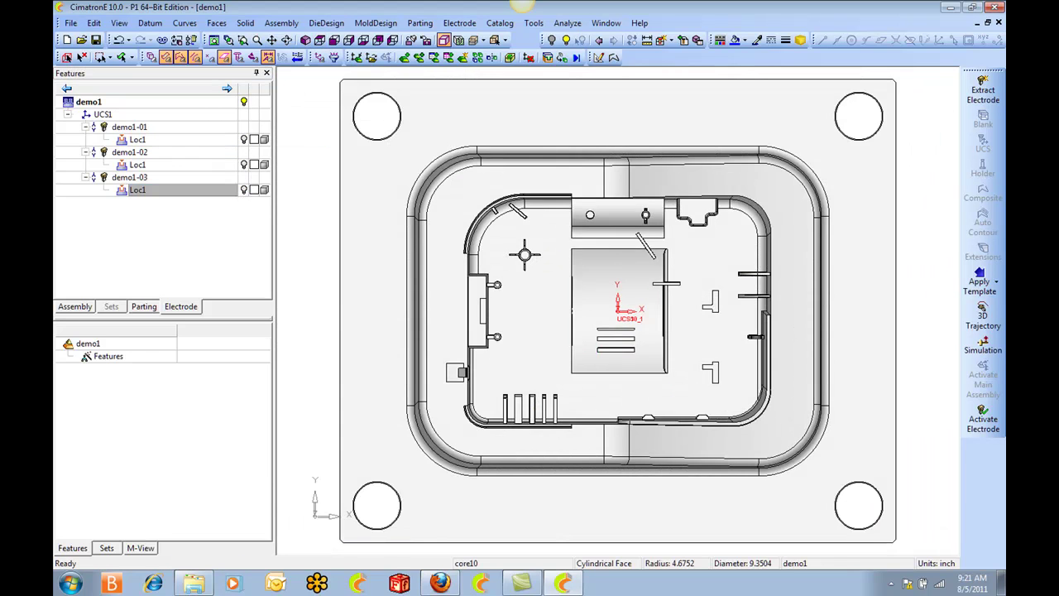
{"action": "left_click", "coordinate": [983, 91]}
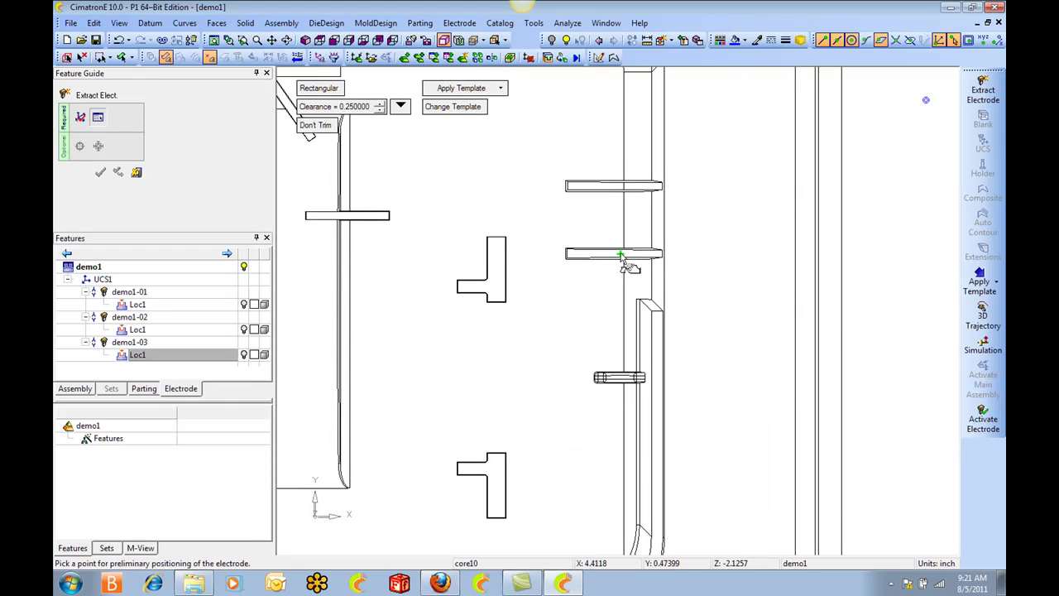
{"action": "left_click", "coordinate": [621, 255]}
{"action": "mouse_move", "coordinate": [580, 238]}
{"action": "left_mouse_down"}
{"action": "mouse_move", "coordinate": [589, 245]}
{"action": "mouse_move", "coordinate": [560, 240]}
{"action": "left_mouse_up"}
{"action": "left_click_drag", "start_coordinate": [656, 271], "coordinate": [670, 272]}
{"action": "middle_click", "coordinate": [707, 228]}
{"action": "left_click", "coordinate": [706, 204]}
{"action": "middle_click", "coordinate": [723, 212]}
{"action": "left_click", "coordinate": [741, 211]}
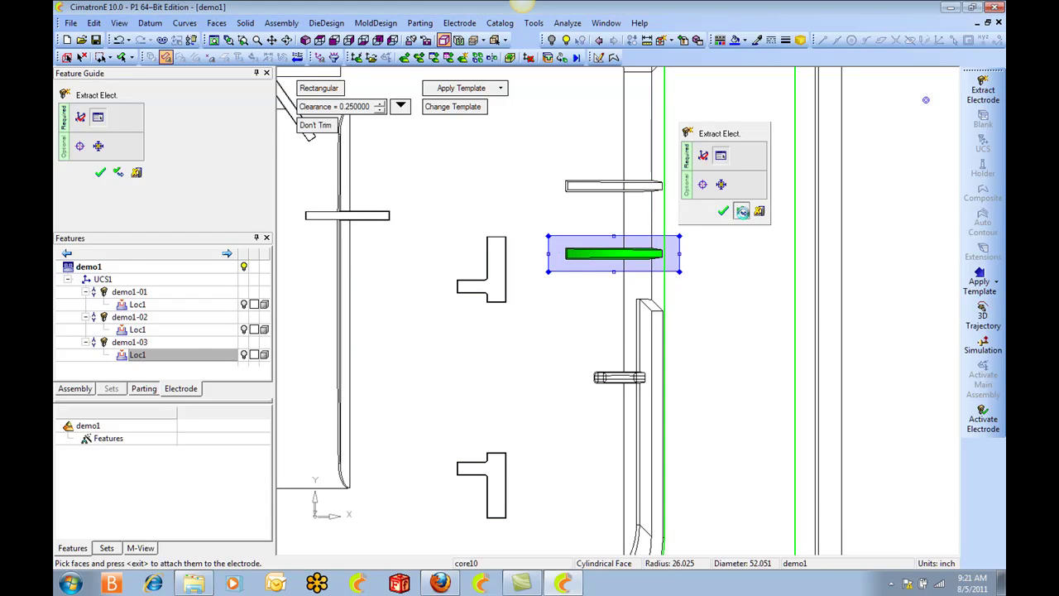
{"action": "left_click", "coordinate": [742, 211]}
Step: Extract a template-based electrode on the short rib slot at the core's right edge and continue extracting
{"action": "middle_click_drag", "start_coordinate": [734, 416], "coordinate": [746, 275], "text": "ctrl"}
{"action": "right_click_drag", "start_coordinate": [746, 276], "coordinate": [744, 173], "text": "ctrl"}
{"action": "middle_click_drag", "start_coordinate": [744, 173], "coordinate": [730, 270], "text": "ctrl"}
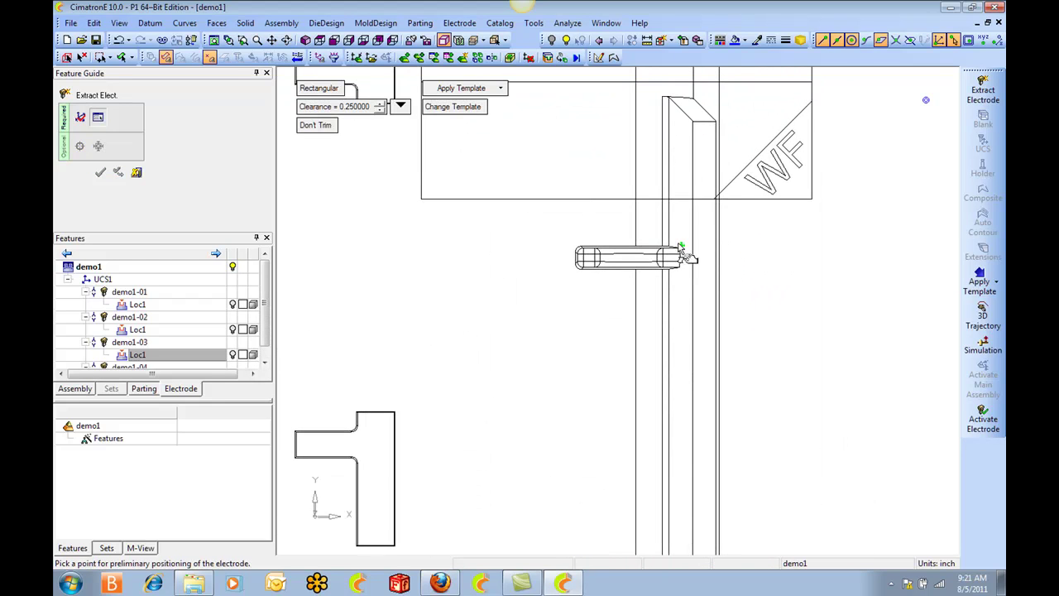
{"action": "left_click", "coordinate": [632, 263]}
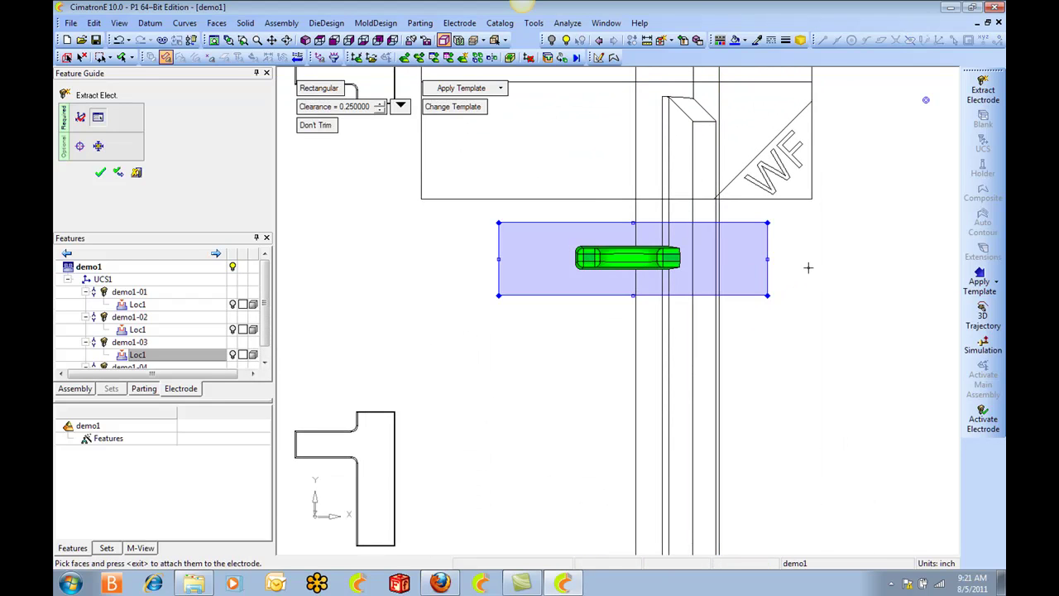
{"action": "left_click", "coordinate": [796, 225]}
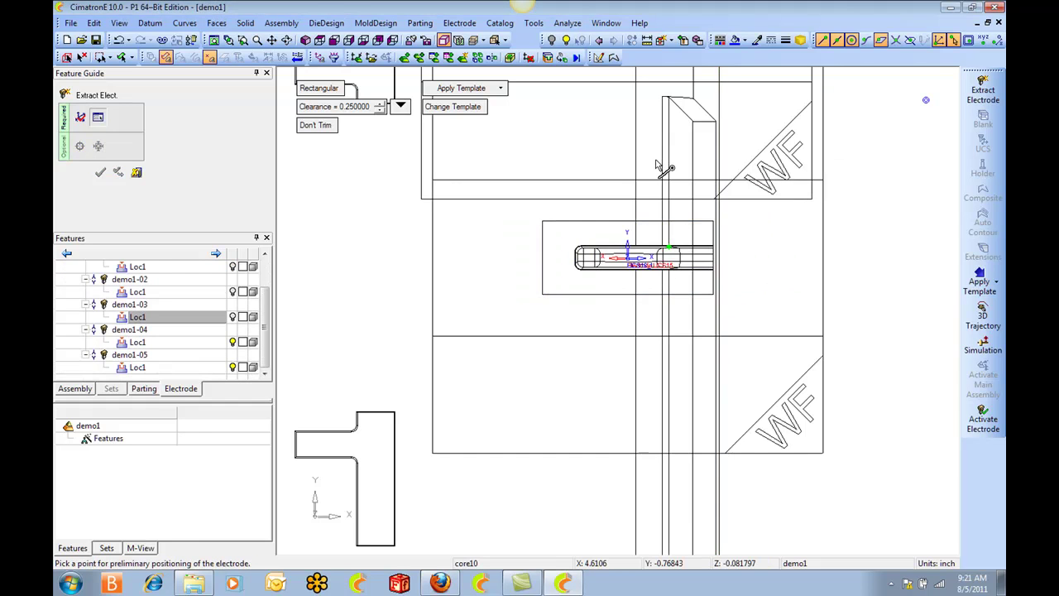
Step: Extract a template-based electrode on the rounded notch along the core's lower edge, centring the frame on it
{"action": "right_click_drag", "start_coordinate": [679, 241], "coordinate": [595, 439], "text": "ctrl"}
{"action": "middle_click_drag", "start_coordinate": [596, 439], "coordinate": [670, 321], "text": "ctrl"}
{"action": "right_click_drag", "start_coordinate": [671, 321], "coordinate": [652, 326], "text": "ctrl"}
{"action": "middle_click_drag", "start_coordinate": [642, 346], "coordinate": [800, 184], "text": "ctrl"}
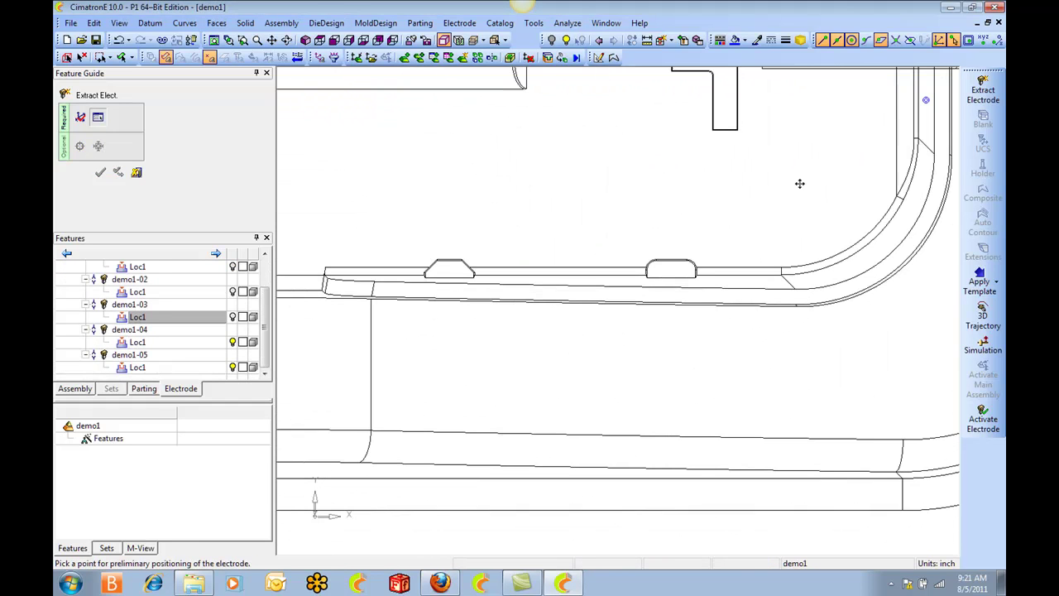
{"action": "left_click", "coordinate": [670, 274]}
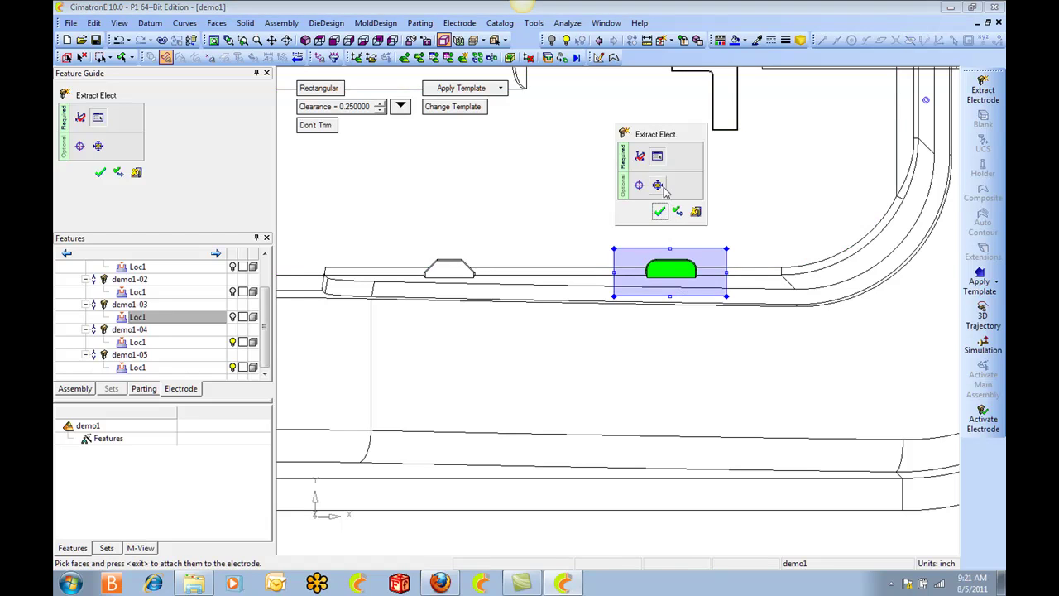
{"action": "left_click", "coordinate": [659, 185]}
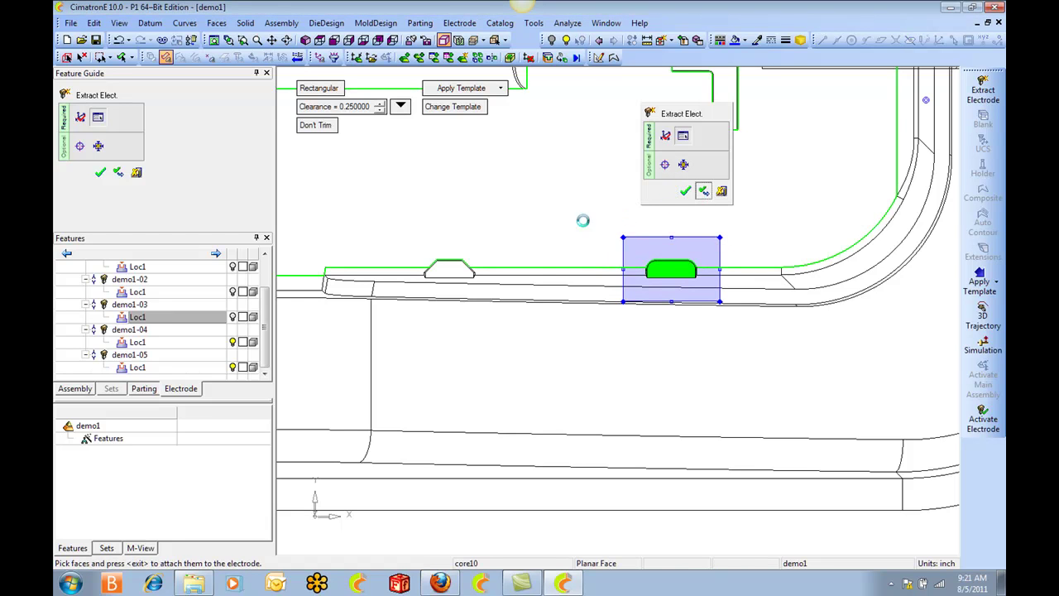
Step: Extract a template-based electrode on the trapezoidal notch beside the rounded one, with the frame centred on it
{"action": "middle_click_drag", "start_coordinate": [525, 228], "coordinate": [686, 213], "text": "ctrl"}
{"action": "left_click", "coordinate": [607, 257]}
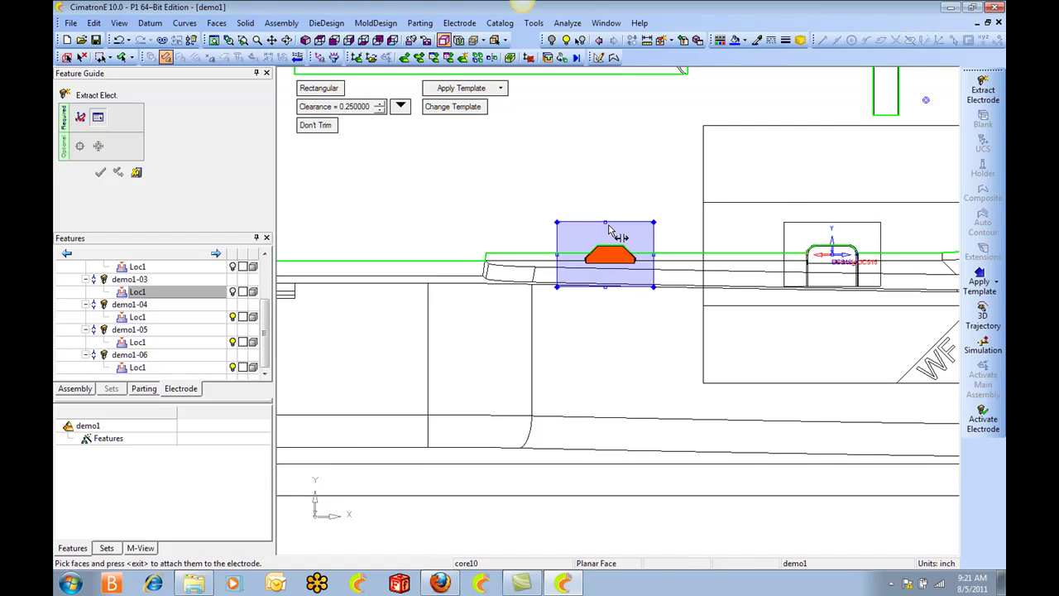
{"action": "left_click", "coordinate": [611, 169]}
{"action": "left_click", "coordinate": [630, 180]}
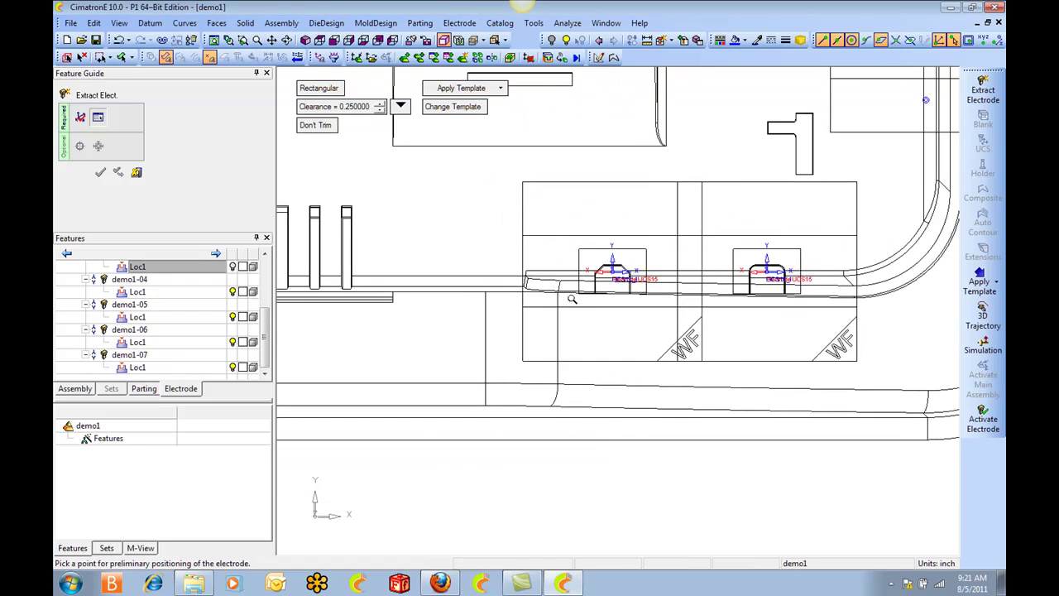
Step: Extract one template-based electrode for the five parallel slots near the core's lower-left corner, stretching the frame to enclose all of them
{"action": "left_click", "coordinate": [616, 289]}
{"action": "left_click_drag", "start_coordinate": [570, 261], "coordinate": [497, 214]}
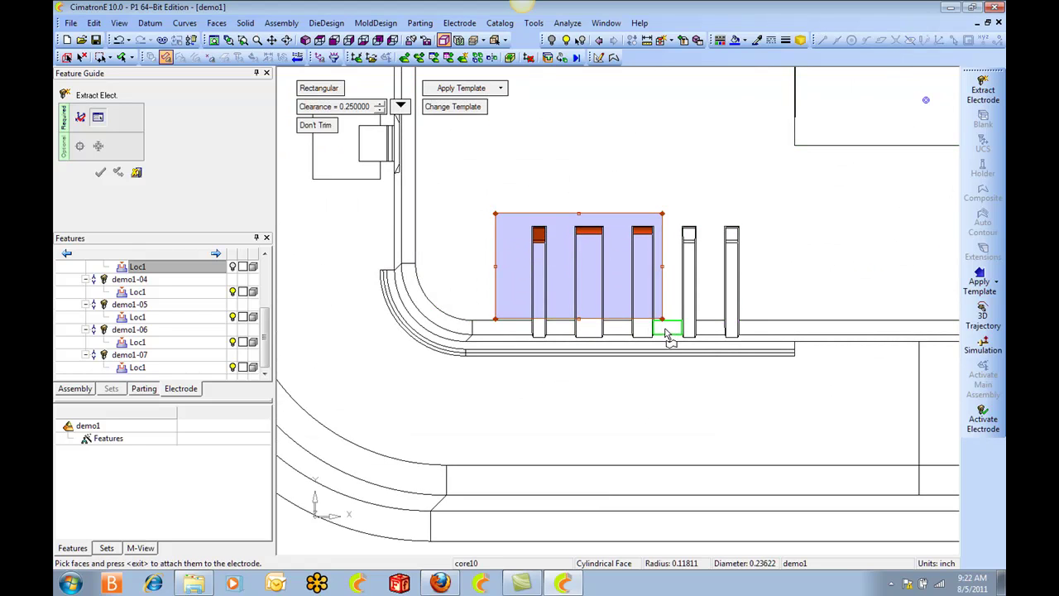
{"action": "left_click_drag", "start_coordinate": [662, 321], "coordinate": [758, 356]}
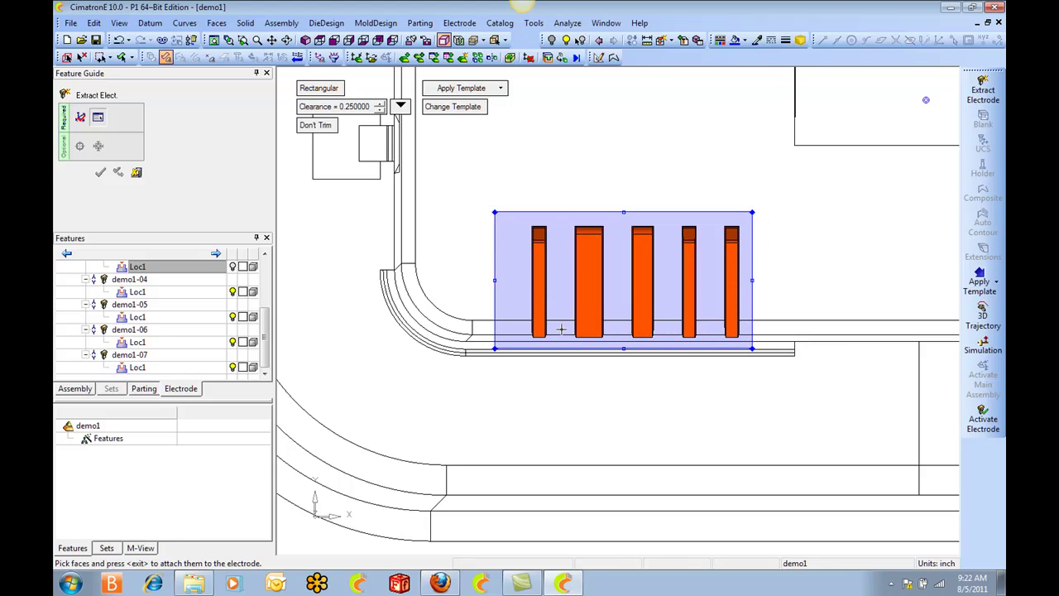
{"action": "middle_click", "coordinate": [699, 176]}
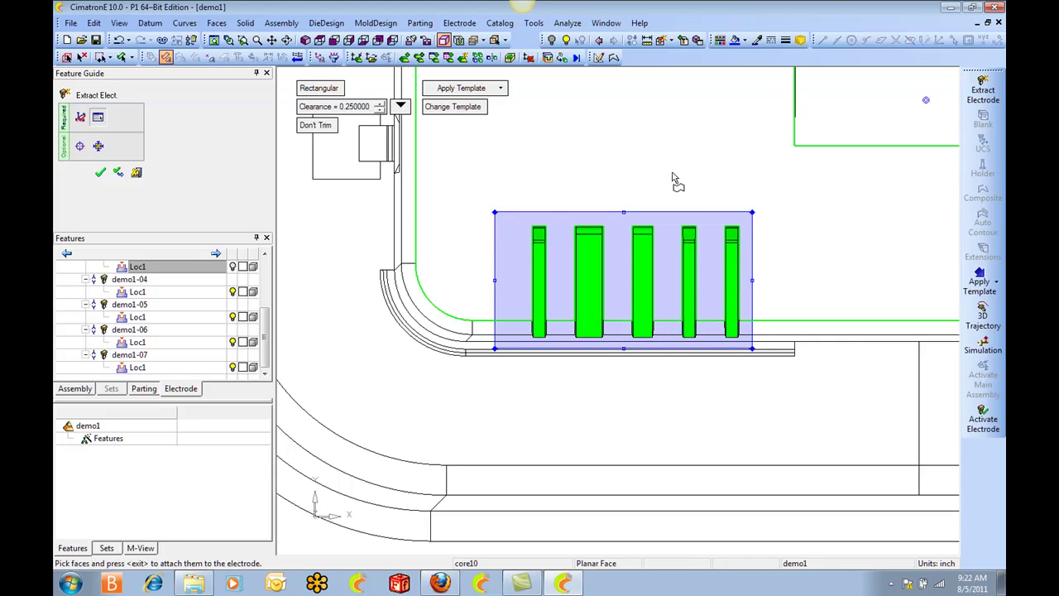
{"action": "middle_click", "coordinate": [698, 171]}
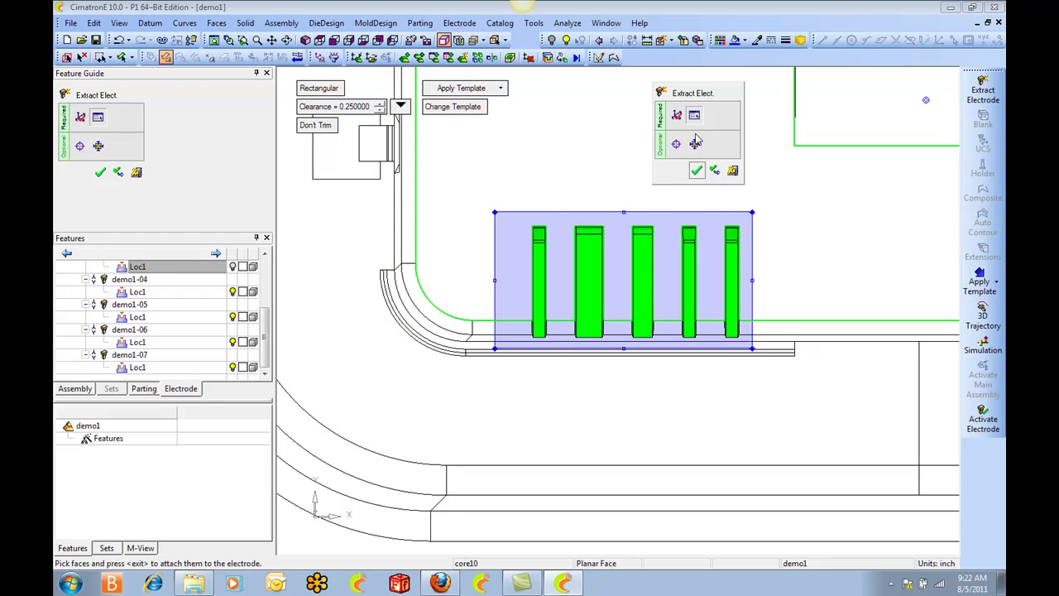
{"action": "left_click", "coordinate": [715, 172]}
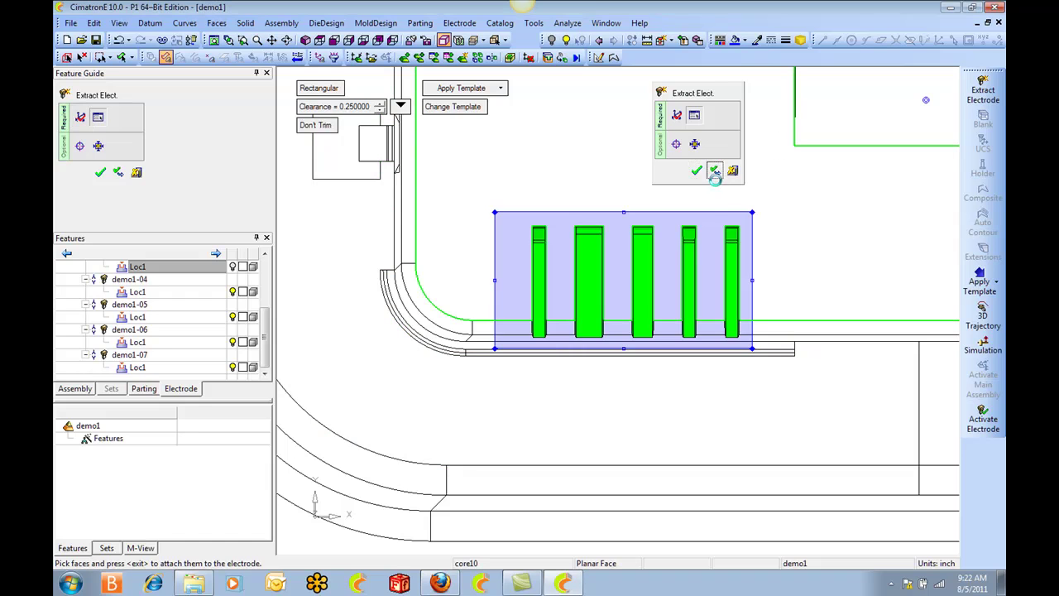
Step: Extract a template-based electrode on the small rectangular notch at the core's left edge, centring the frame on it
{"action": "scroll", "coordinate": [670, 228], "scroll_direction": "down", "scroll_amount": 3}
{"action": "middle_click_drag", "start_coordinate": [480, 194], "coordinate": [653, 311], "text": "ctrl"}
{"action": "scroll", "coordinate": [653, 311], "scroll_direction": "up", "scroll_amount": 3}
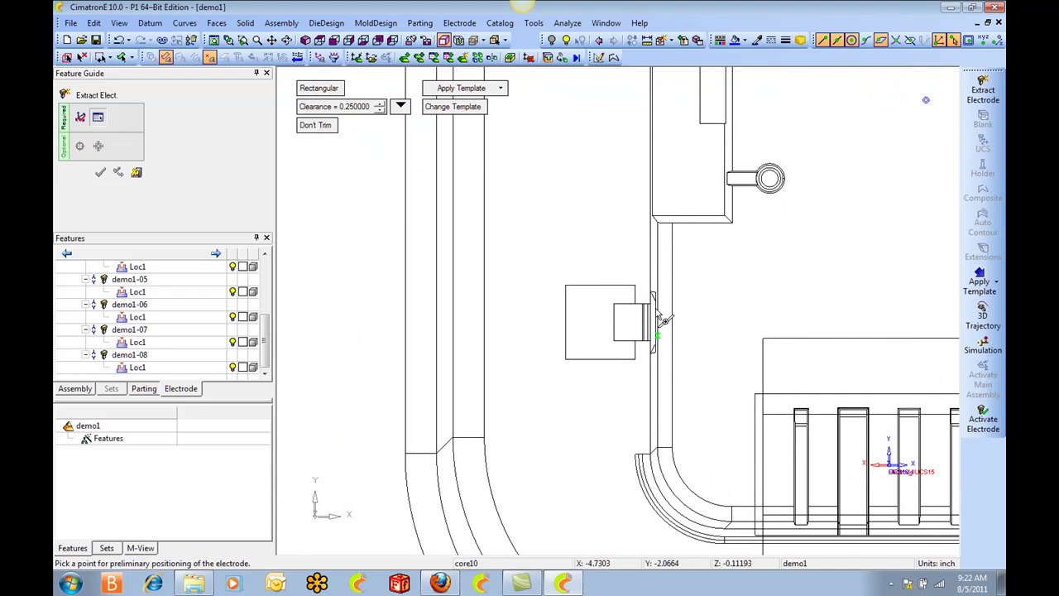
{"action": "left_click", "coordinate": [635, 321]}
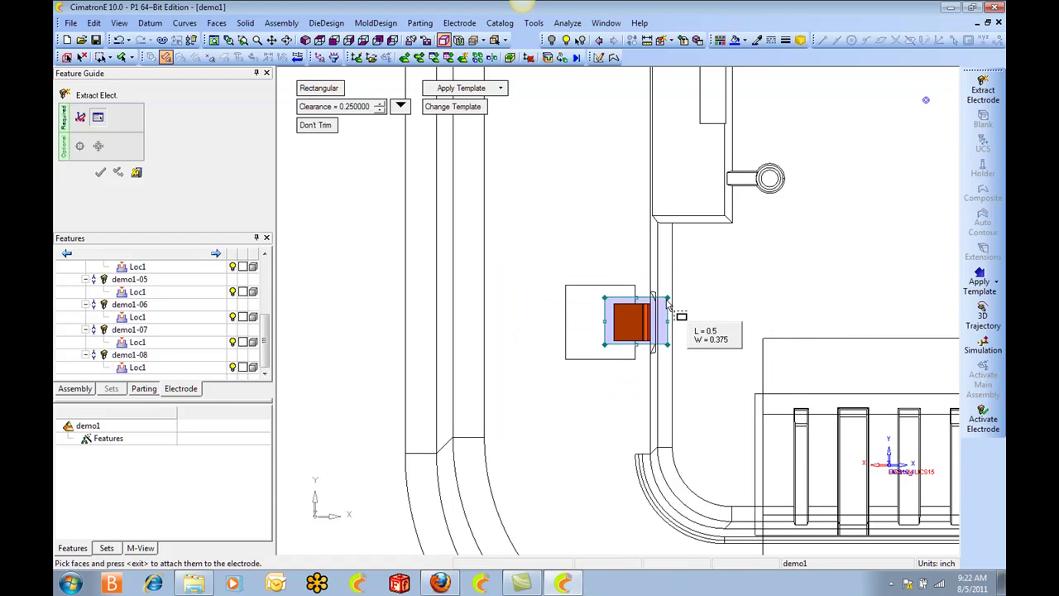
{"action": "left_click", "coordinate": [666, 304]}
{"action": "middle_click", "coordinate": [704, 291]}
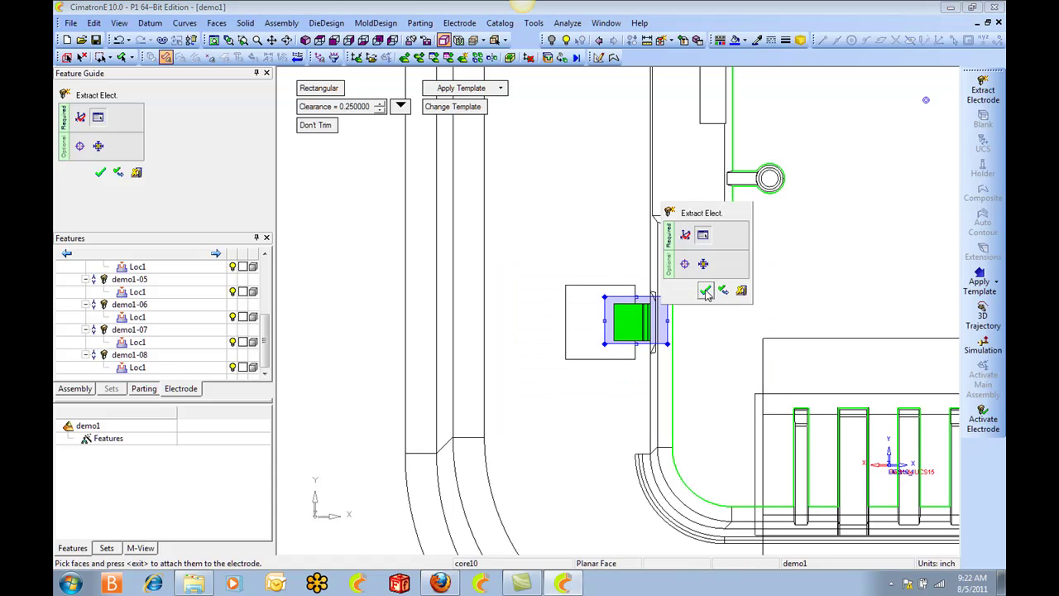
{"action": "left_click", "coordinate": [703, 263]}
{"action": "middle_click", "coordinate": [720, 294]}
{"action": "left_click", "coordinate": [740, 292]}
Step: Extract a template-based electrode on the round boss with crossed ribs near the upper-left corner, enlarging the frame to enclose the ribs
{"action": "right_click_drag", "start_coordinate": [799, 199], "coordinate": [799, 71], "text": "ctrl"}
{"action": "middle_click_drag", "start_coordinate": [799, 71], "coordinate": [662, 291], "text": "ctrl"}
{"action": "left_click", "coordinate": [633, 267]}
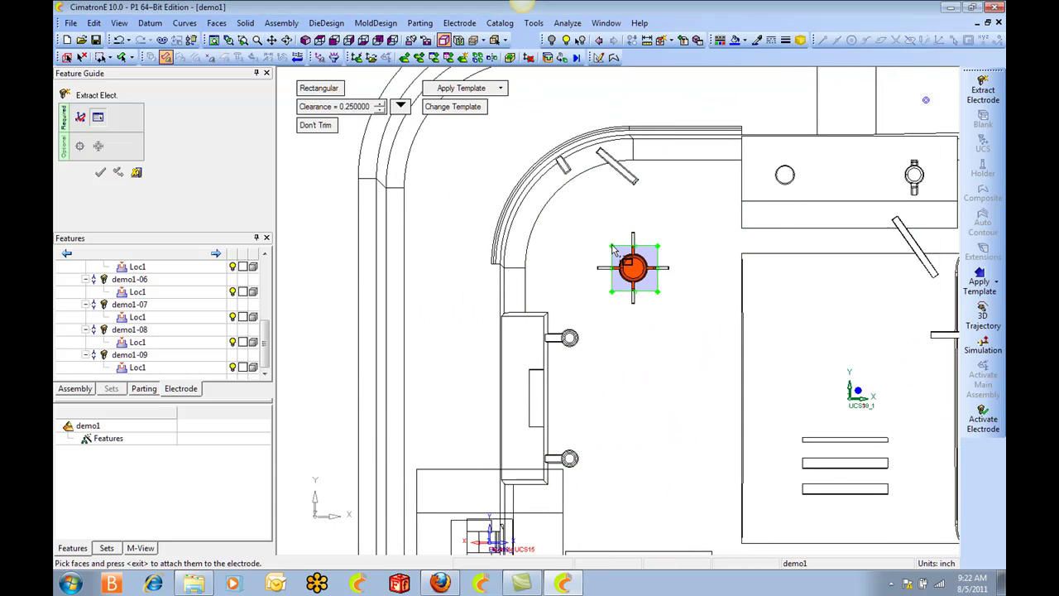
{"action": "left_click", "coordinate": [686, 292]}
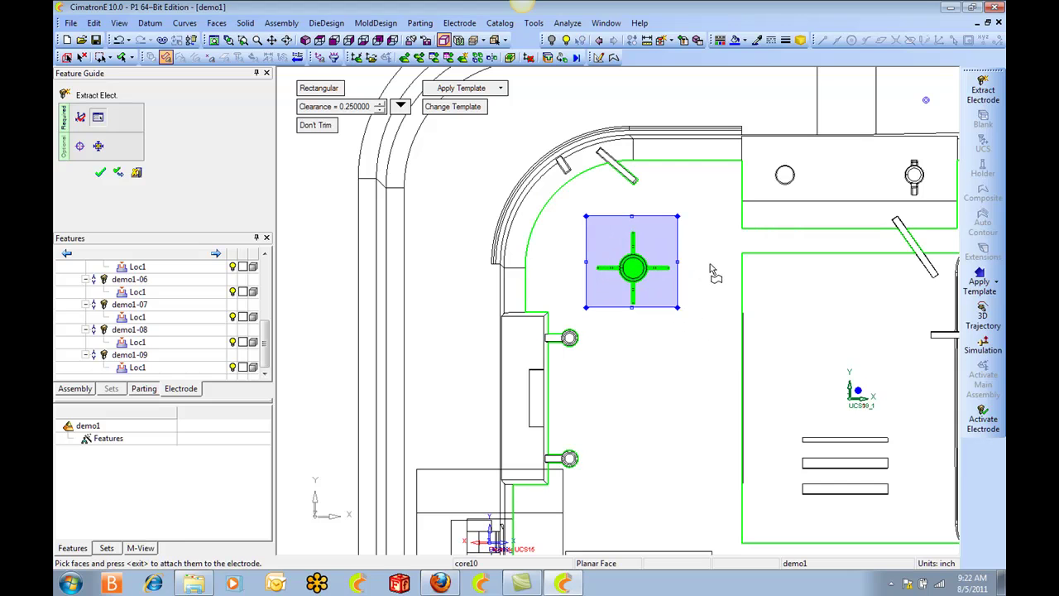
{"action": "scroll", "coordinate": [709, 265], "scroll_direction": "down", "scroll_amount": 3}
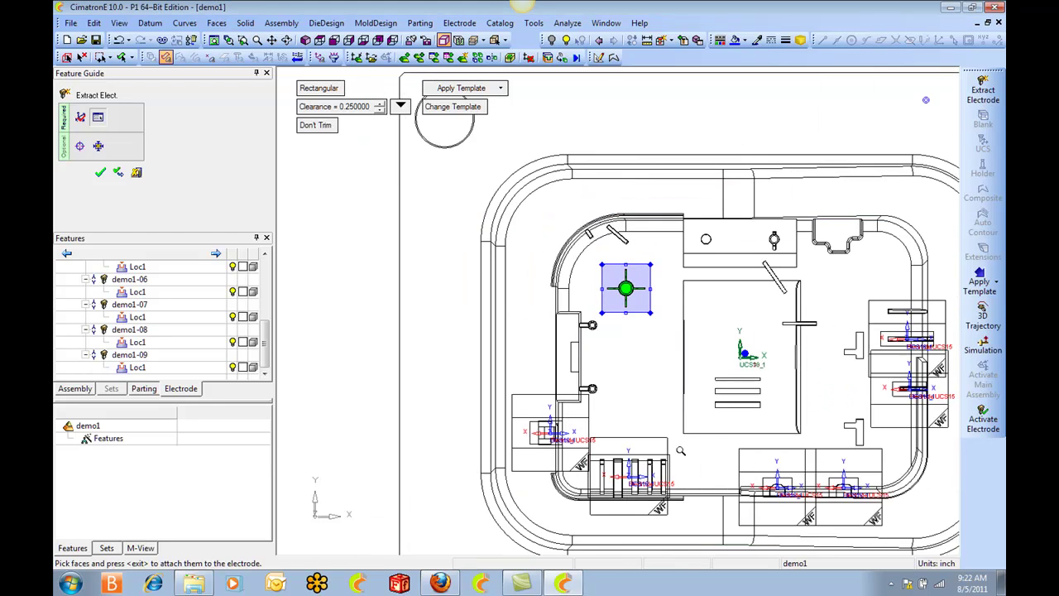
{"action": "middle_click", "coordinate": [614, 290]}
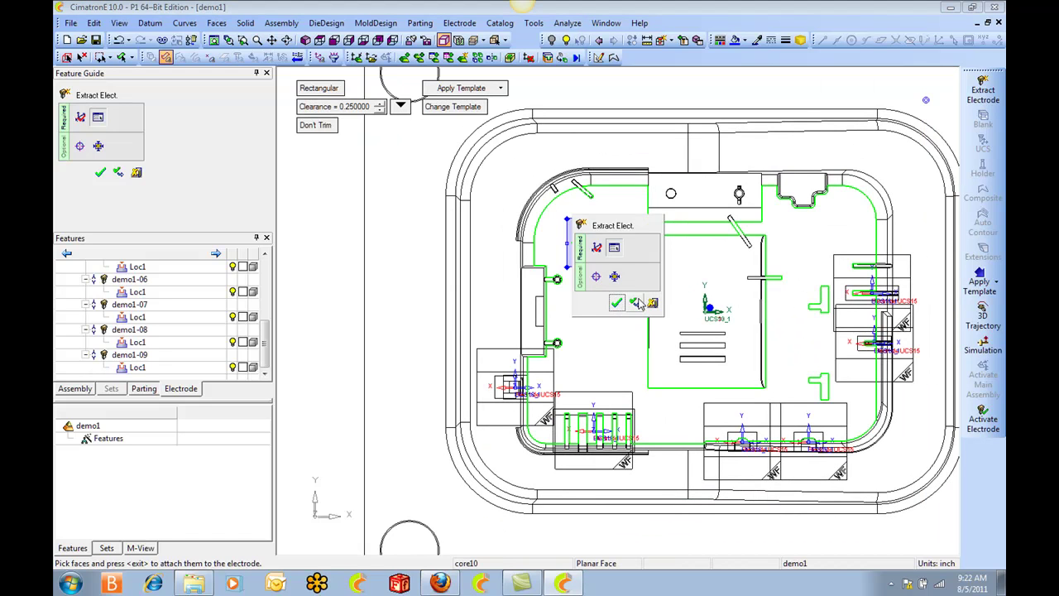
{"action": "left_click", "coordinate": [635, 303]}
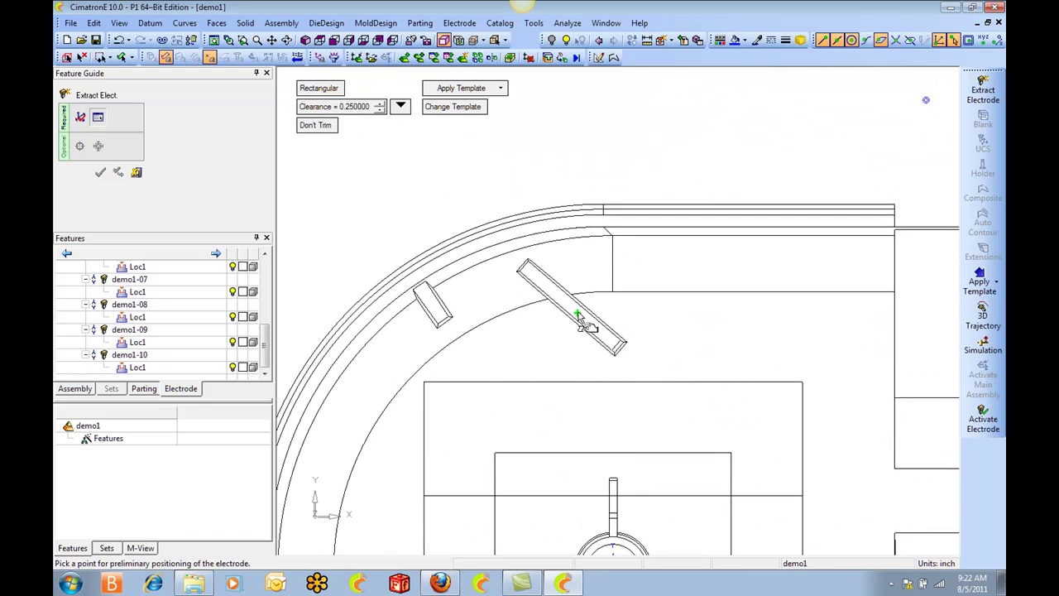
Step: Extract a template-based electrode on the diagonal slot at the upper-left corner, aligning the frame to the slot's edge and centring it
{"action": "left_click", "coordinate": [577, 312]}
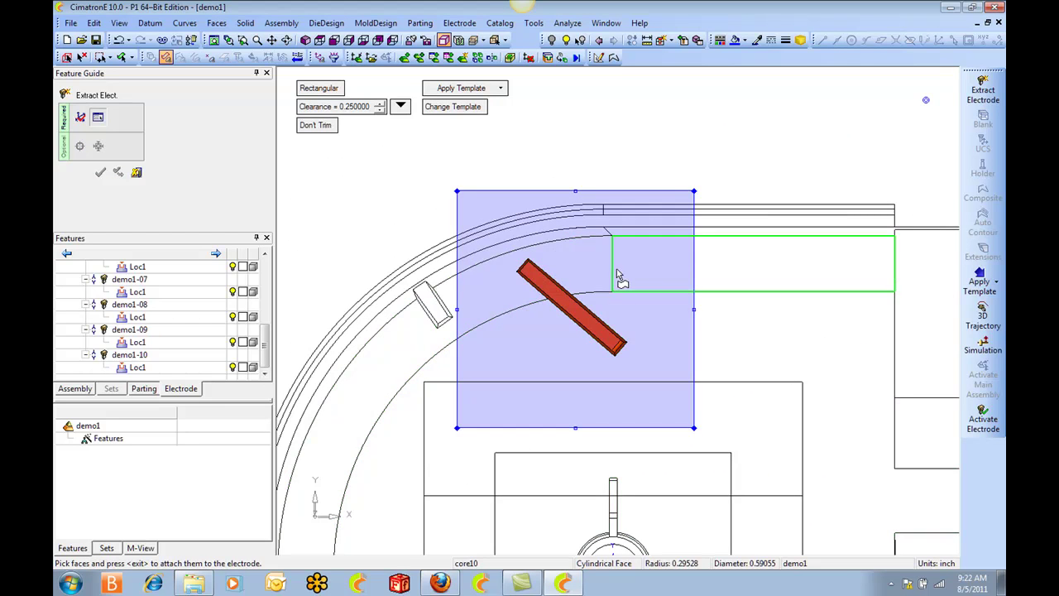
{"action": "left_click", "coordinate": [646, 263]}
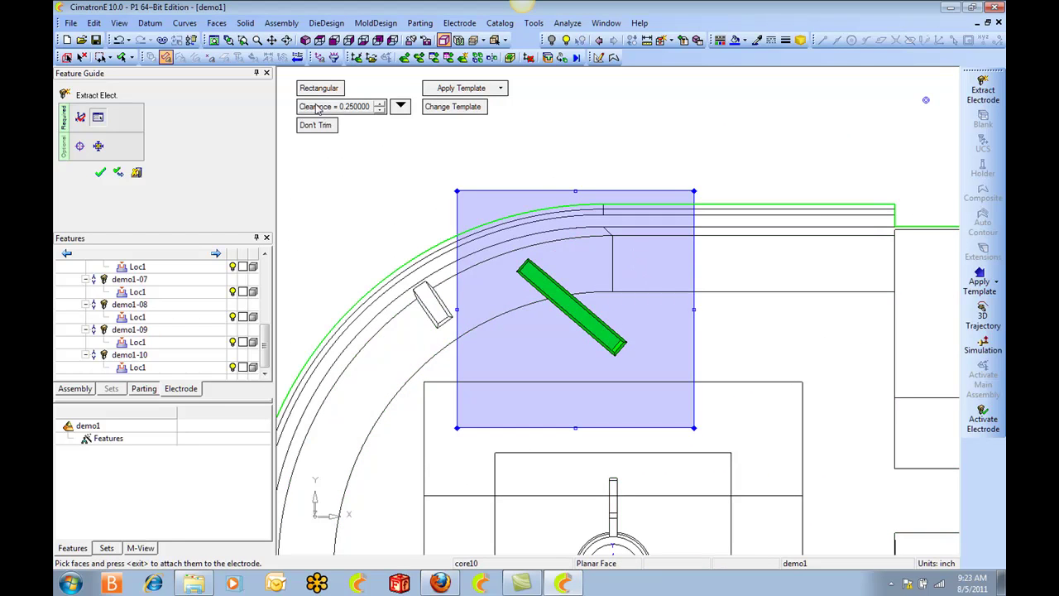
{"action": "left_click", "coordinate": [399, 108]}
{"action": "left_click", "coordinate": [328, 182]}
{"action": "left_click", "coordinate": [559, 306]}
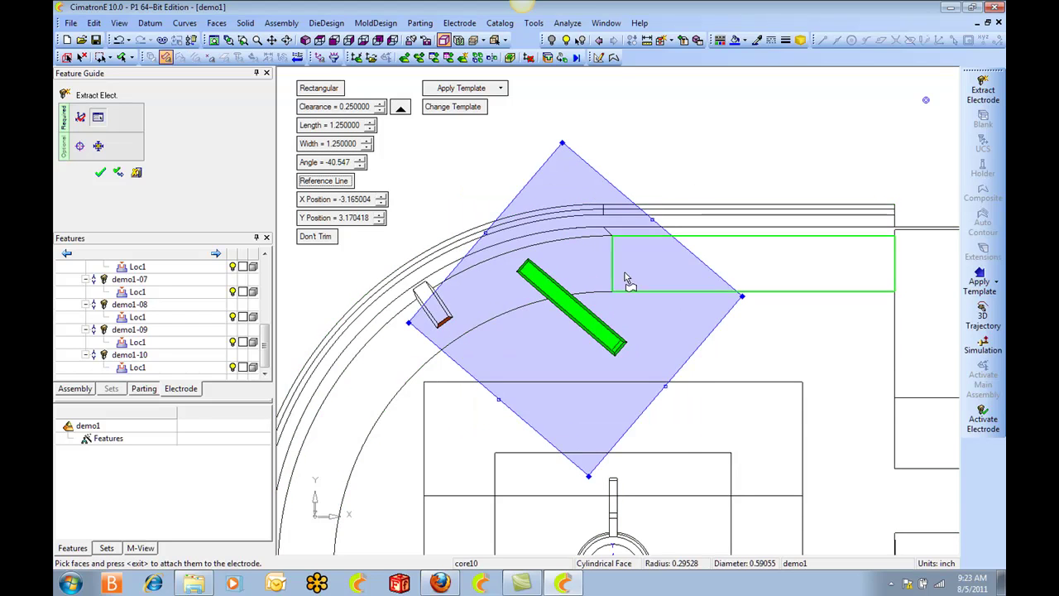
{"action": "left_click", "coordinate": [97, 146]}
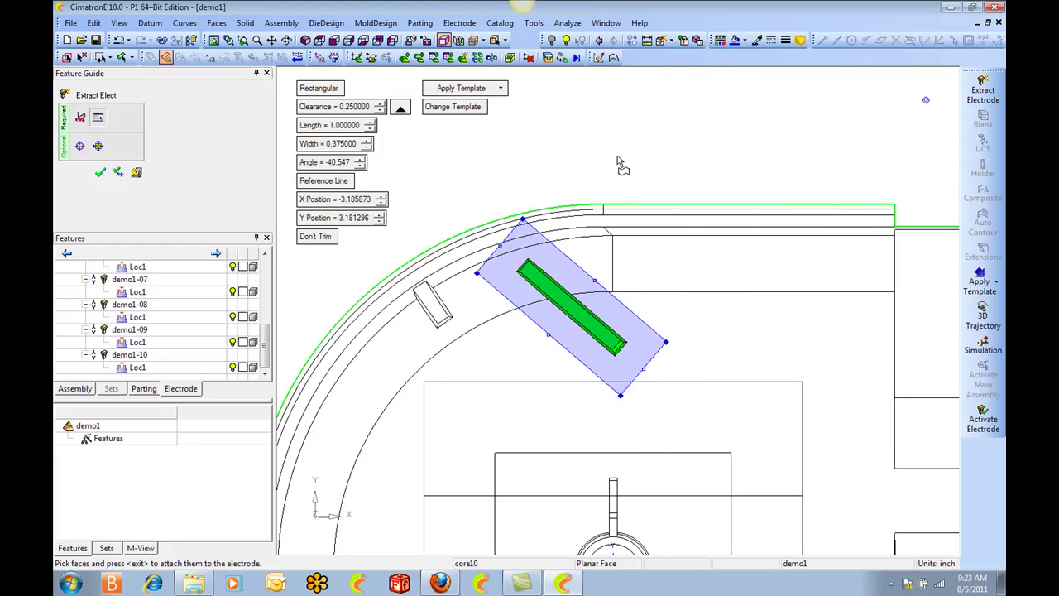
{"action": "right_click", "coordinate": [651, 158]}
{"action": "left_click", "coordinate": [646, 157]}
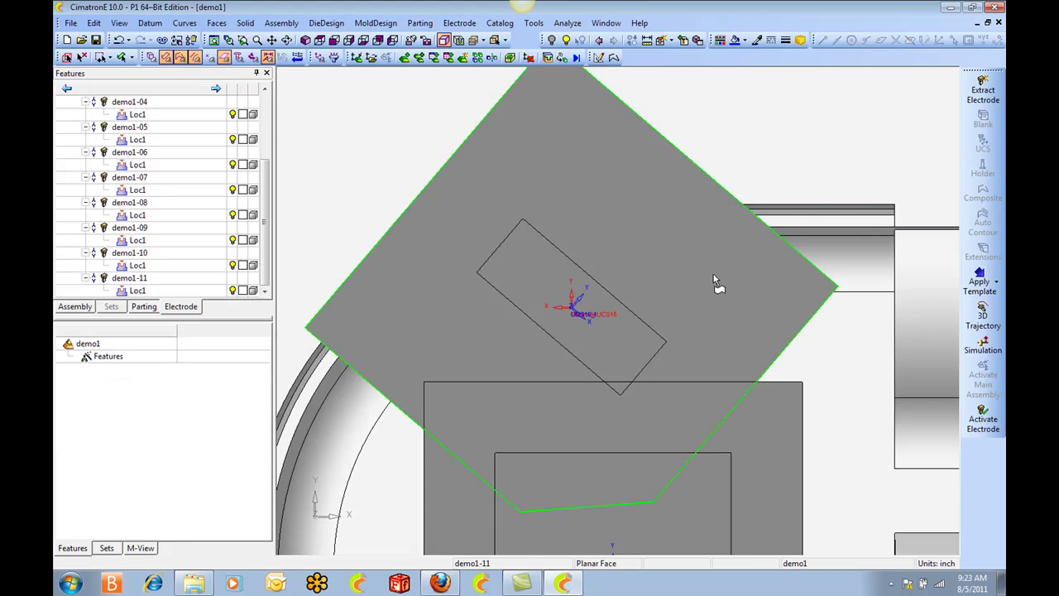
Step: Examine all extracted electrodes on the core together in a shaded three-dimensional view
{"action": "scroll", "coordinate": [713, 273], "scroll_direction": "down", "scroll_amount": 4}
{"action": "middle_click_drag", "start_coordinate": [713, 274], "coordinate": [752, 270], "text": "ctrl"}
{"action": "left_click_drag", "start_coordinate": [751, 270], "coordinate": [834, 198], "text": "ctrl"}
{"action": "middle_click_drag", "start_coordinate": [834, 198], "coordinate": [834, 180], "text": "ctrl"}
{"action": "scroll", "coordinate": [531, 302], "scroll_direction": "down", "scroll_amount": 4}
{"action": "middle_click_drag", "start_coordinate": [834, 323], "coordinate": [757, 377], "text": "ctrl"}
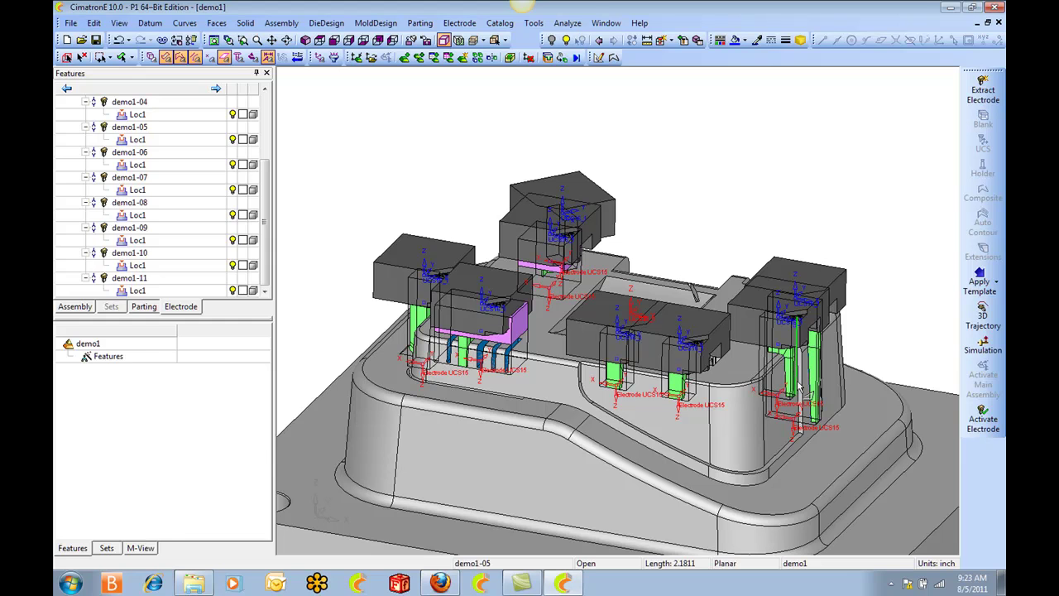
{"action": "scroll", "coordinate": [752, 448], "scroll_direction": "up", "scroll_amount": 1}
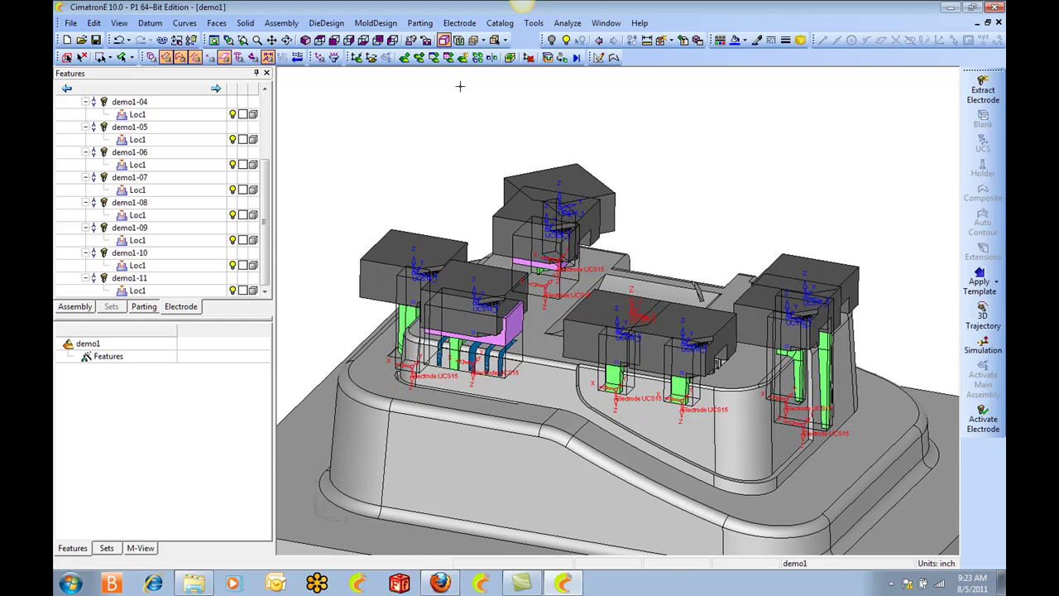
Step: Inspect the electrodes in front view and examine closely how the left-edge notch electrode meets the core
{"action": "left_click", "coordinate": [335, 40]}
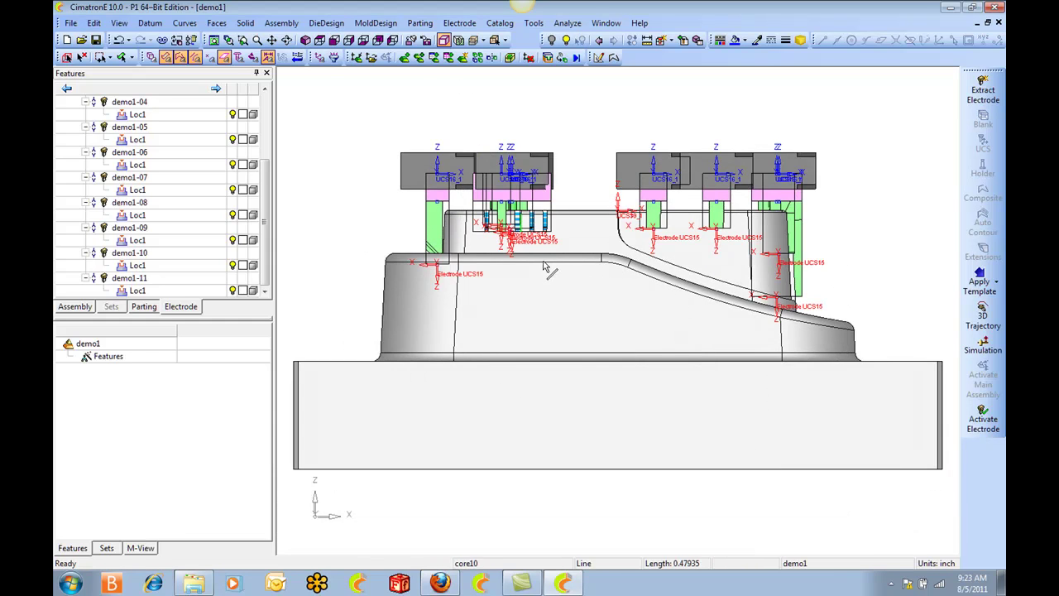
{"action": "middle_click_drag", "start_coordinate": [551, 267], "coordinate": [567, 165], "text": "ctrl"}
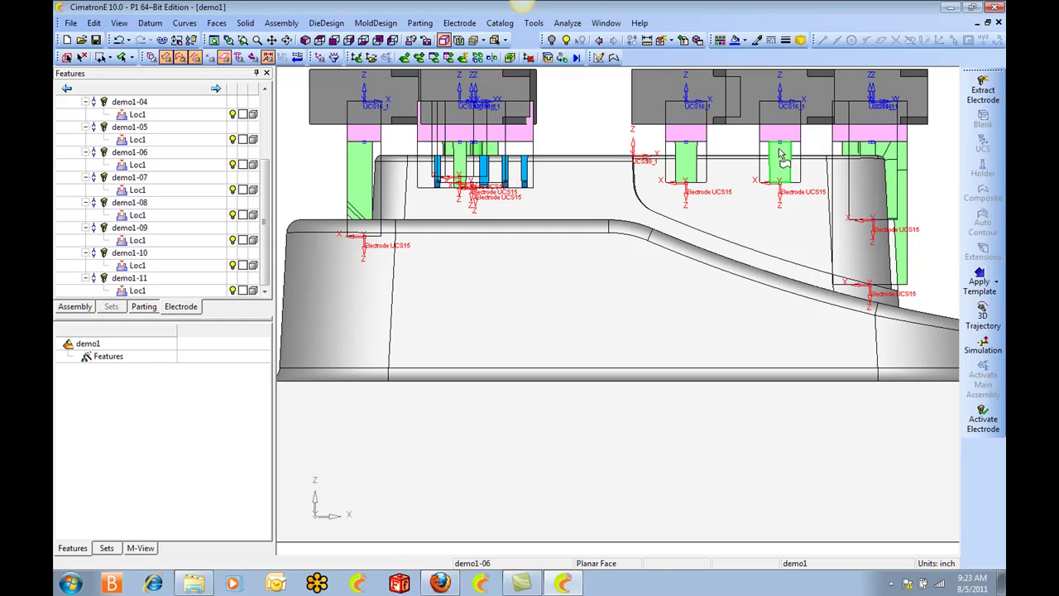
{"action": "scroll", "coordinate": [498, 208], "scroll_direction": "up", "scroll_amount": 3}
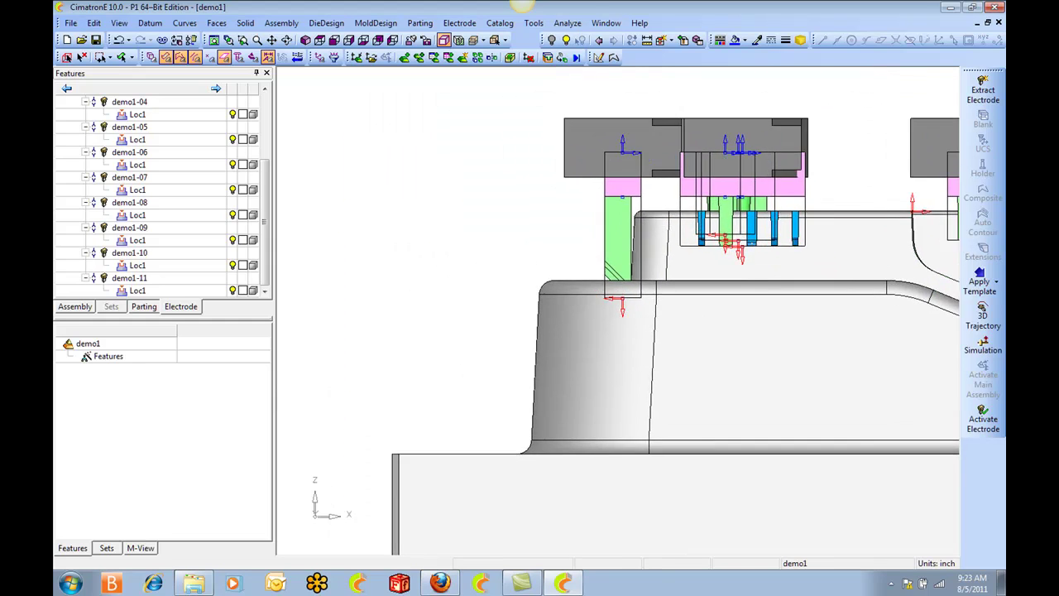
{"action": "scroll", "coordinate": [653, 187], "scroll_direction": "up", "scroll_amount": 1}
{"action": "middle_click_drag", "start_coordinate": [653, 187], "coordinate": [645, 306]}
{"action": "scroll", "coordinate": [660, 256], "scroll_direction": "up", "scroll_amount": 2}
{"action": "middle_click_drag", "start_coordinate": [687, 265], "coordinate": [654, 157]}
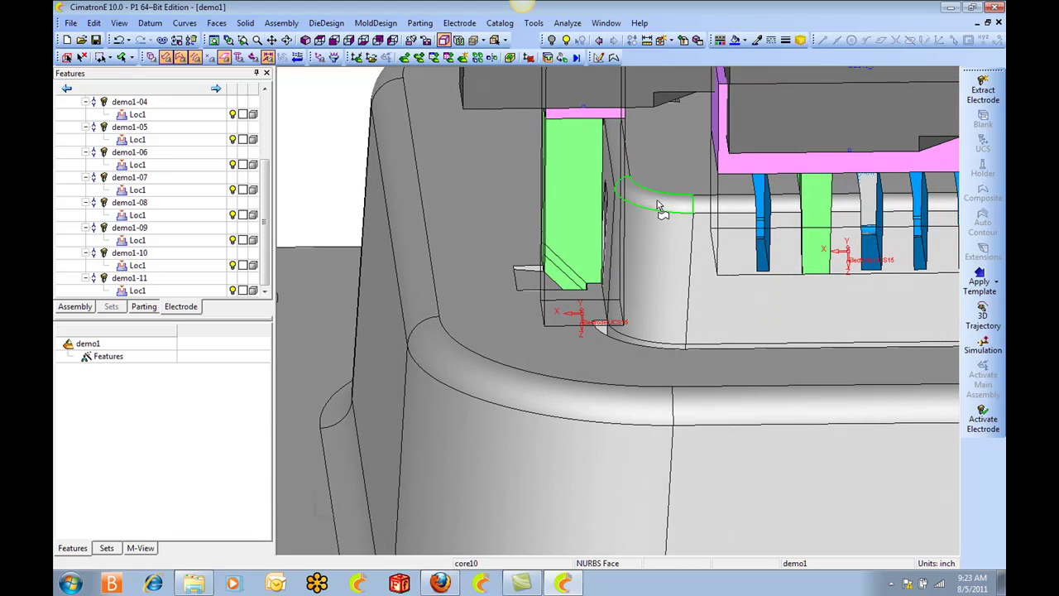
{"action": "right_click_drag", "start_coordinate": [666, 154], "coordinate": [650, 279], "text": "ctrl"}
{"action": "middle_click_drag", "start_coordinate": [650, 279], "coordinate": [612, 294], "text": "ctrl"}
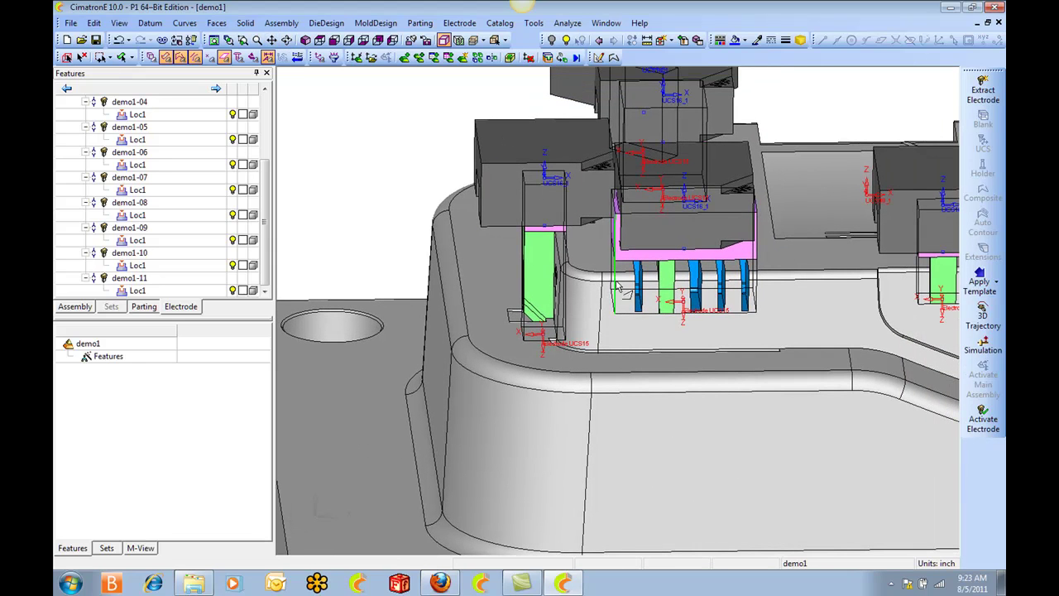
{"action": "scroll", "coordinate": [499, 194], "scroll_direction": "down", "scroll_amount": 3}
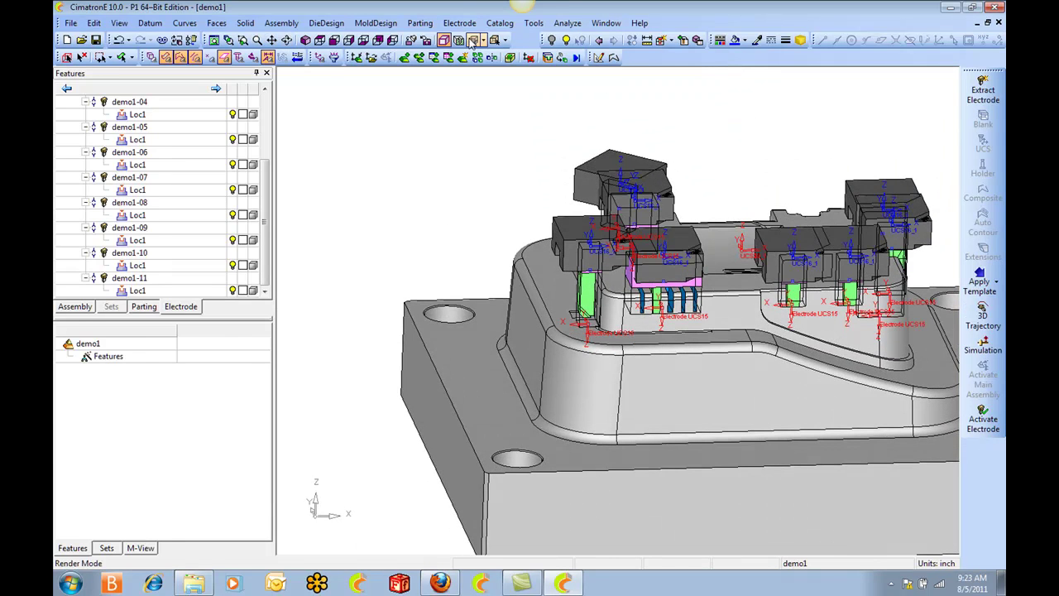
Step: Examine the left-edge notch electrode and its angled tip with a dynamic section along Y, and exit the section
{"action": "left_click", "coordinate": [459, 40]}
{"action": "left_click", "coordinate": [560, 228]}
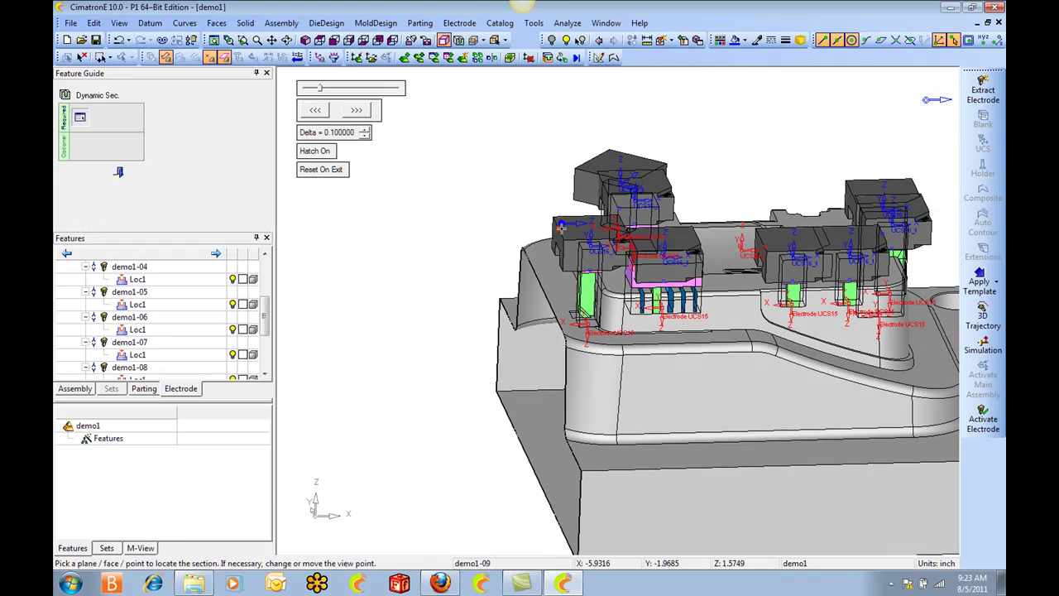
{"action": "right_click", "coordinate": [564, 224]}
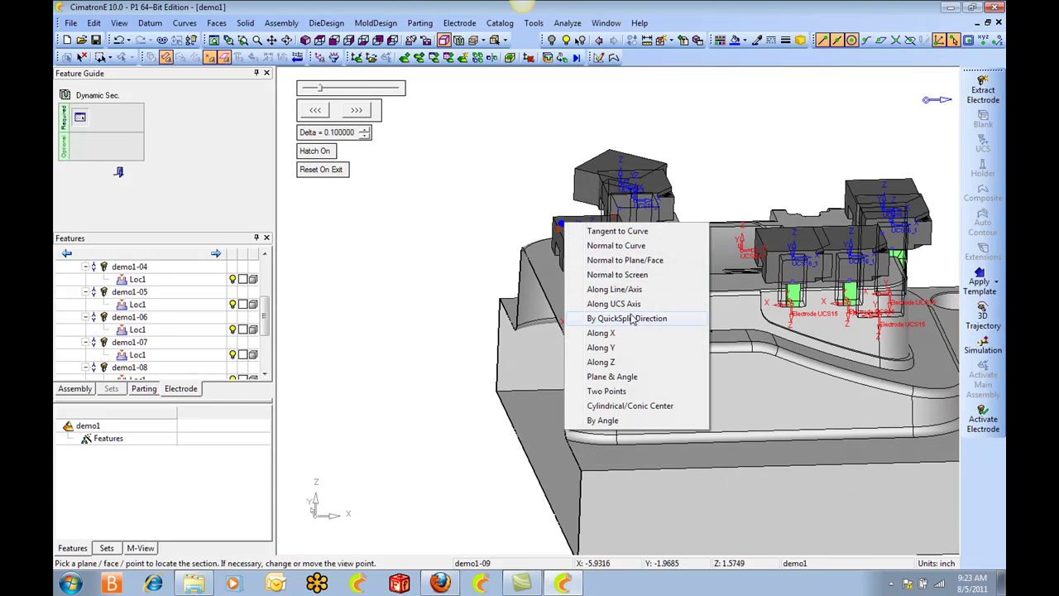
{"action": "left_click", "coordinate": [611, 348]}
{"action": "scroll", "coordinate": [628, 359], "scroll_direction": "up", "scroll_amount": 5}
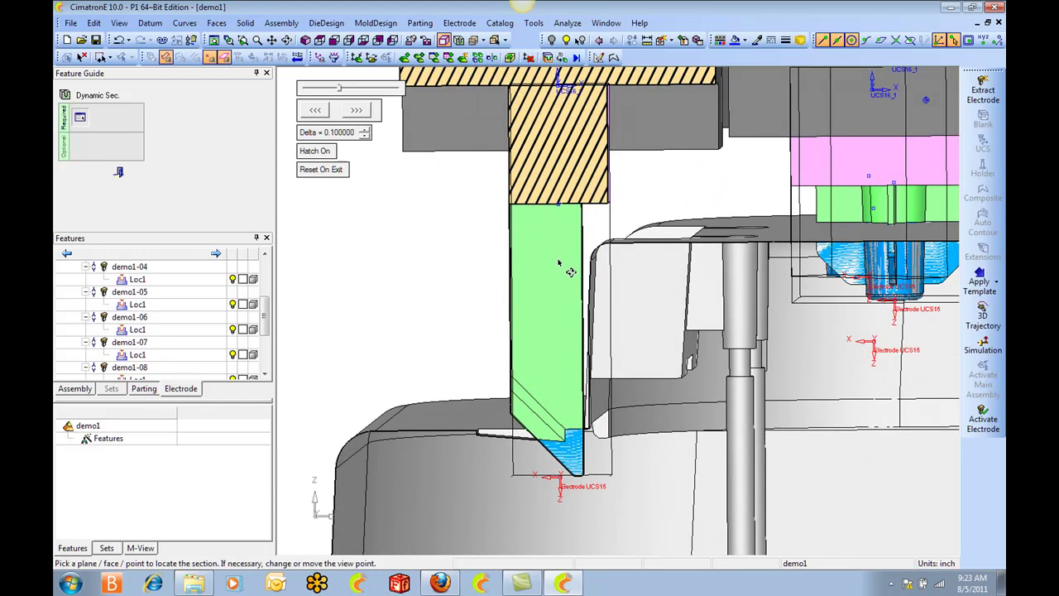
{"action": "middle_click_drag", "start_coordinate": [572, 432], "coordinate": [613, 243], "text": "ctrl"}
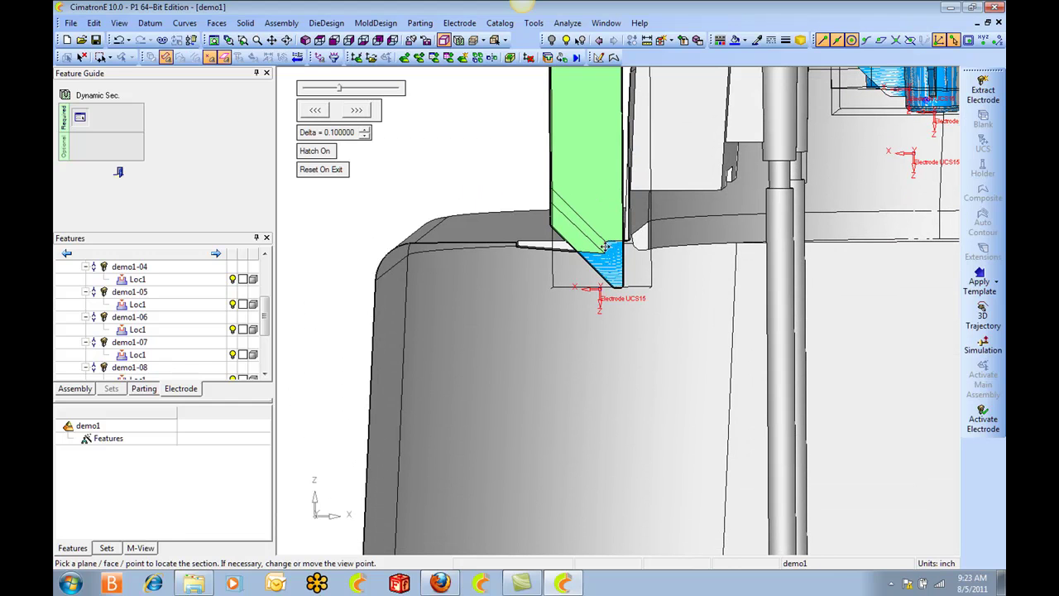
{"action": "middle_click_drag", "start_coordinate": [610, 220], "coordinate": [570, 356], "text": "ctrl"}
{"action": "left_click_drag", "start_coordinate": [577, 257], "coordinate": [563, 252], "text": "ctrl"}
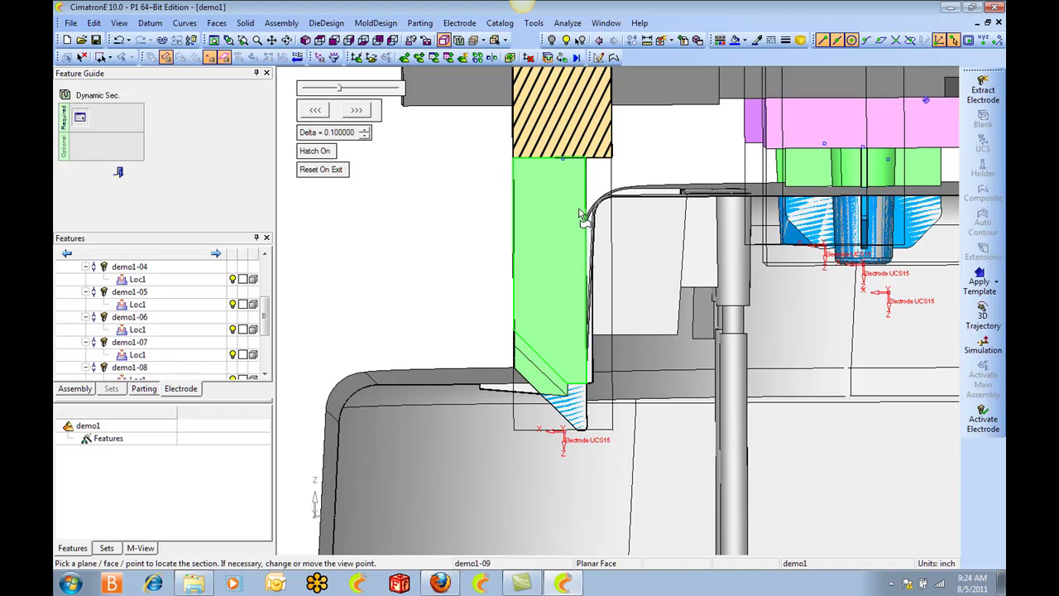
{"action": "left_click", "coordinate": [120, 173]}
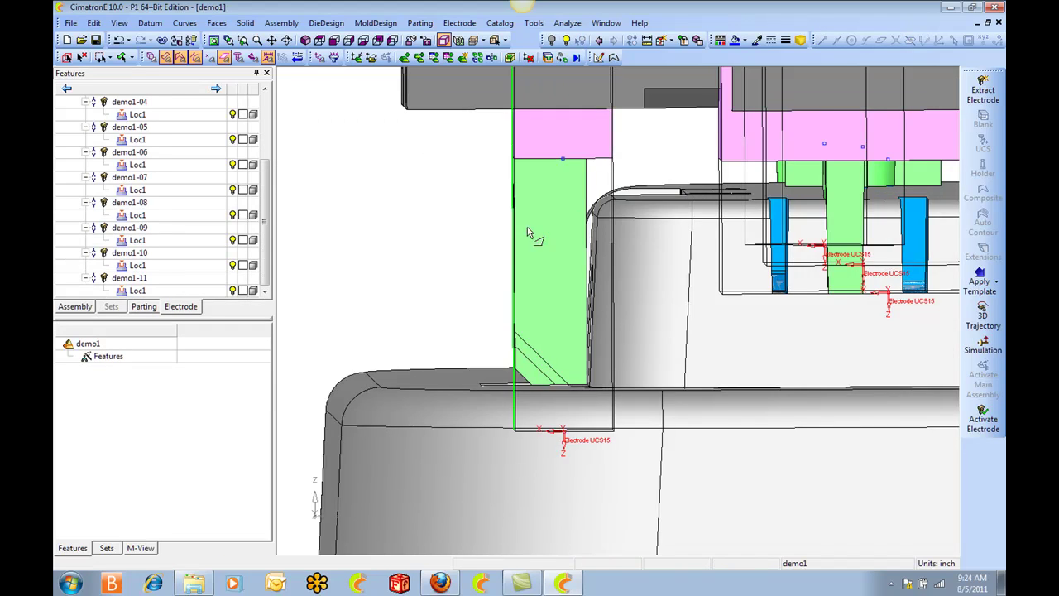
Step: Examine the five-slot electrode from below to see which of its ribs are extended up to the blank
{"action": "scroll", "coordinate": [709, 449], "scroll_direction": "down", "scroll_amount": 5}
{"action": "left_click_drag", "start_coordinate": [620, 331], "coordinate": [604, 372], "text": "ctrl"}
{"action": "scroll", "coordinate": [620, 327], "scroll_direction": "up", "scroll_amount": 4}
{"action": "middle_click_drag", "start_coordinate": [599, 329], "coordinate": [688, 422], "text": "ctrl"}
{"action": "scroll", "coordinate": [618, 311], "scroll_direction": "up", "scroll_amount": 3}
{"action": "middle_click_drag", "start_coordinate": [546, 290], "coordinate": [654, 329], "text": "ctrl"}
{"action": "left_click_drag", "start_coordinate": [650, 234], "coordinate": [638, 206], "text": "ctrl"}
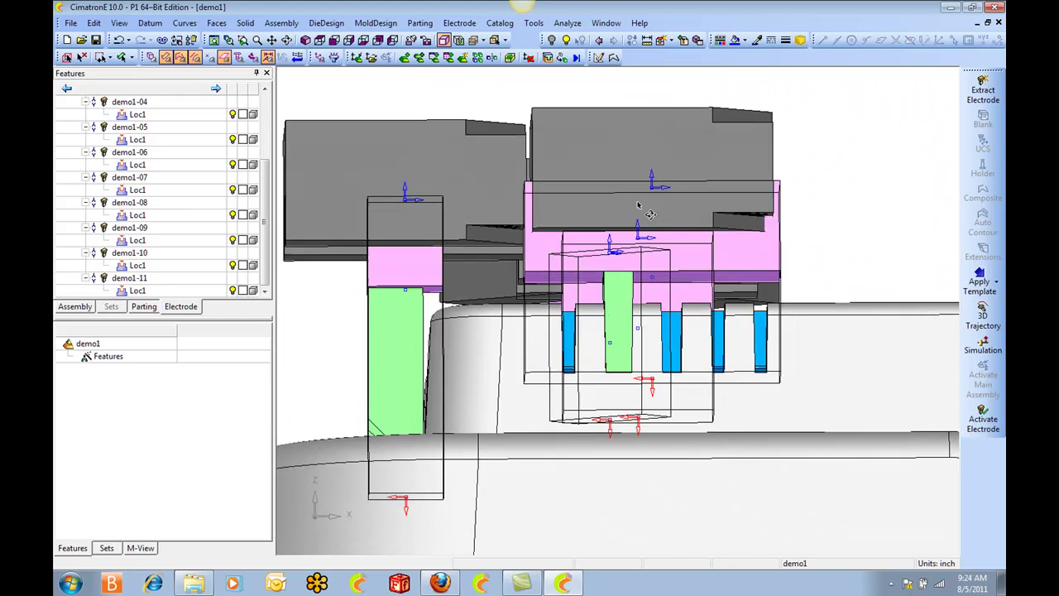
{"action": "left_click_drag", "start_coordinate": [614, 323], "coordinate": [645, 305], "text": "ctrl"}
{"action": "middle_click_drag", "start_coordinate": [657, 314], "coordinate": [722, 280]}
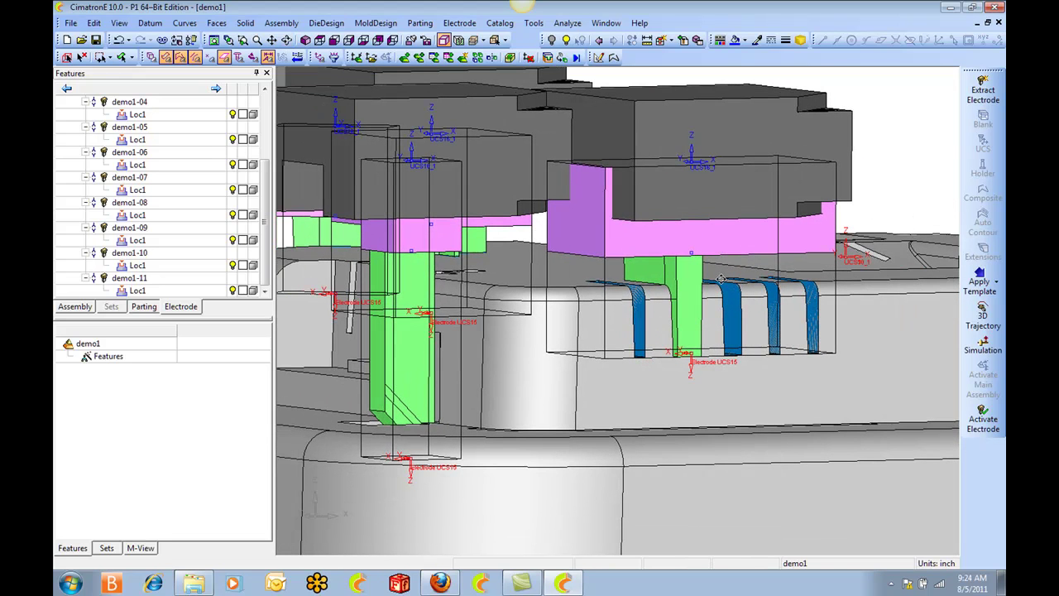
{"action": "middle_click_drag", "start_coordinate": [864, 270], "coordinate": [726, 279], "text": "ctrl"}
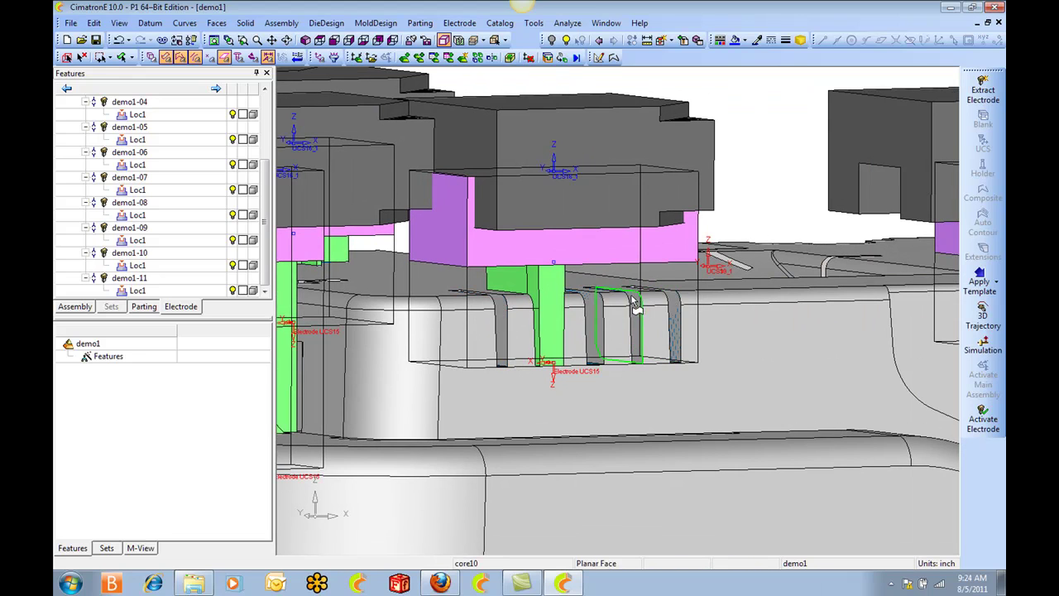
Step: Activate the five-slot electrode and repeat the construction steps of the demo1-07 electrode on it by reference selection
{"action": "left_click", "coordinate": [612, 211]}
{"action": "right_click", "coordinate": [612, 211]}
{"action": "left_click", "coordinate": [662, 115]}
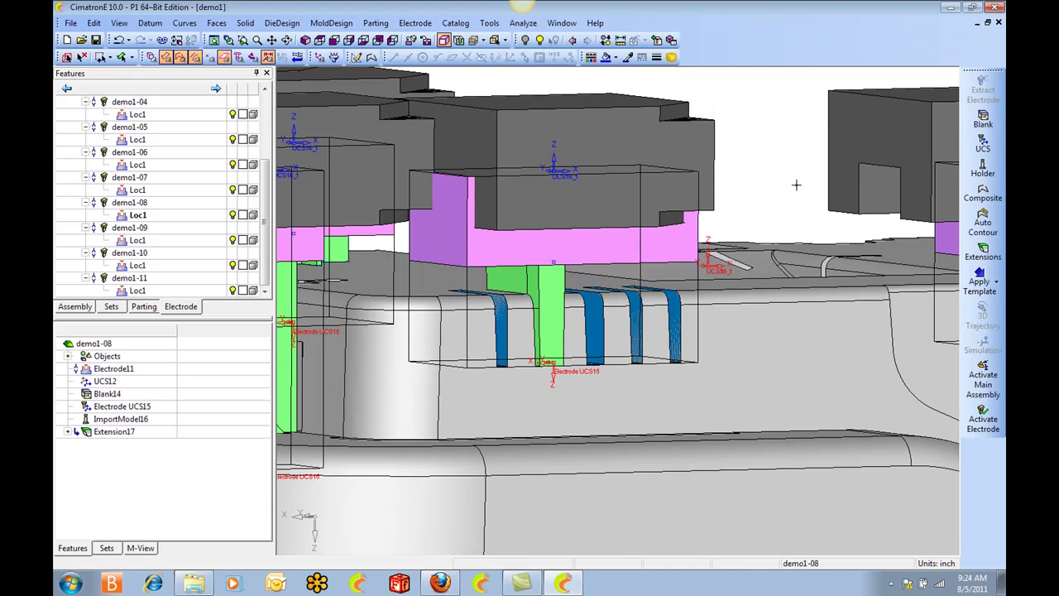
{"action": "left_click", "coordinate": [980, 286]}
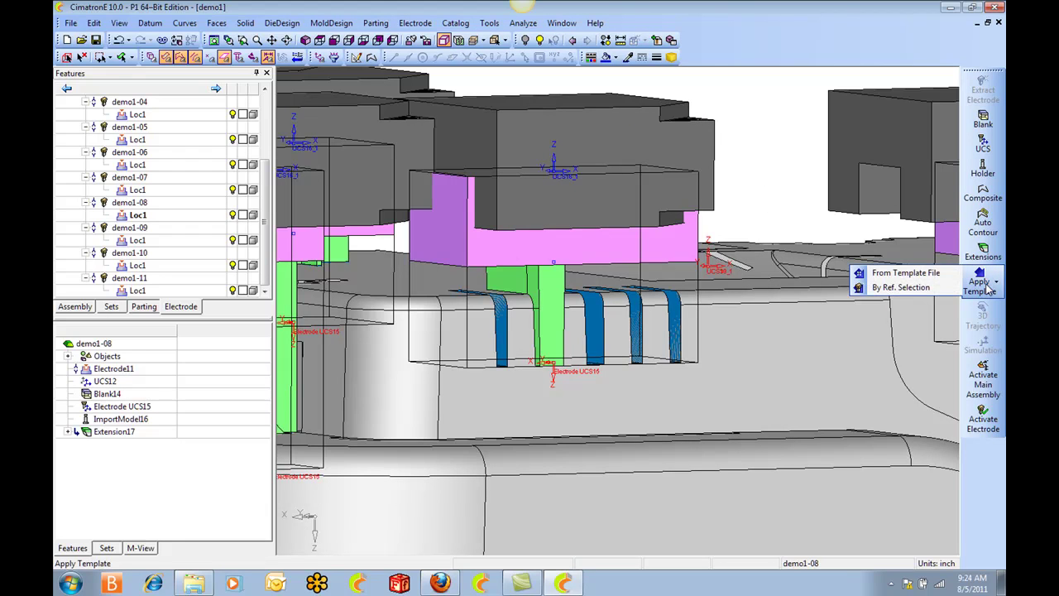
{"action": "left_click", "coordinate": [900, 288]}
{"action": "left_click", "coordinate": [848, 191]}
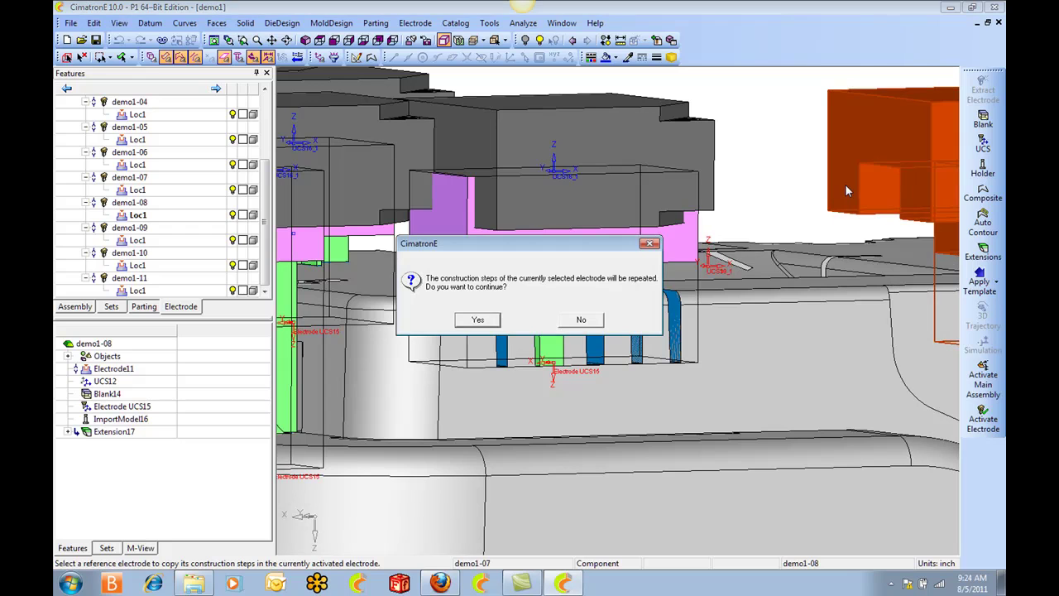
{"action": "left_click", "coordinate": [478, 321]}
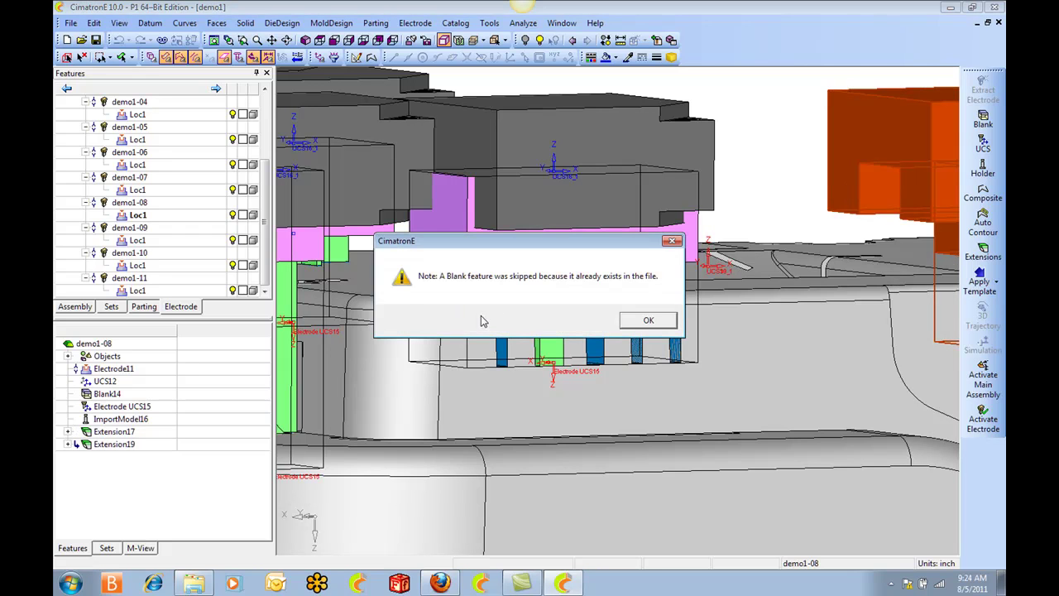
{"action": "left_click", "coordinate": [651, 320]}
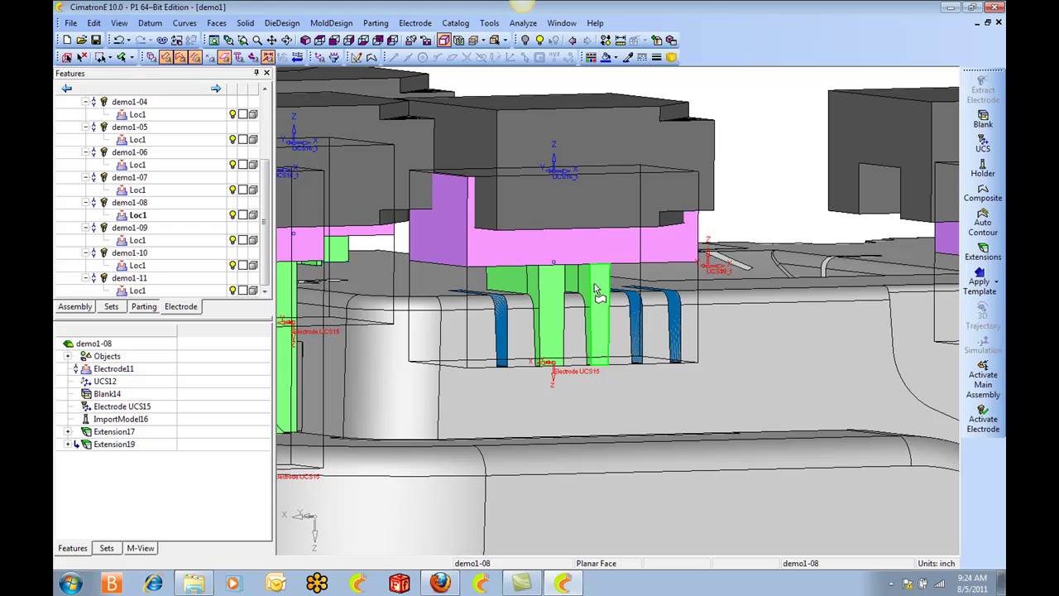
Step: Repeat the construction steps of reference electrode demo1-07 on the five-slot electrode to extend its outermost rib beside the two already extended ribs
{"action": "left_click", "coordinate": [978, 281]}
{"action": "left_click", "coordinate": [900, 287]}
{"action": "left_click", "coordinate": [855, 186]}
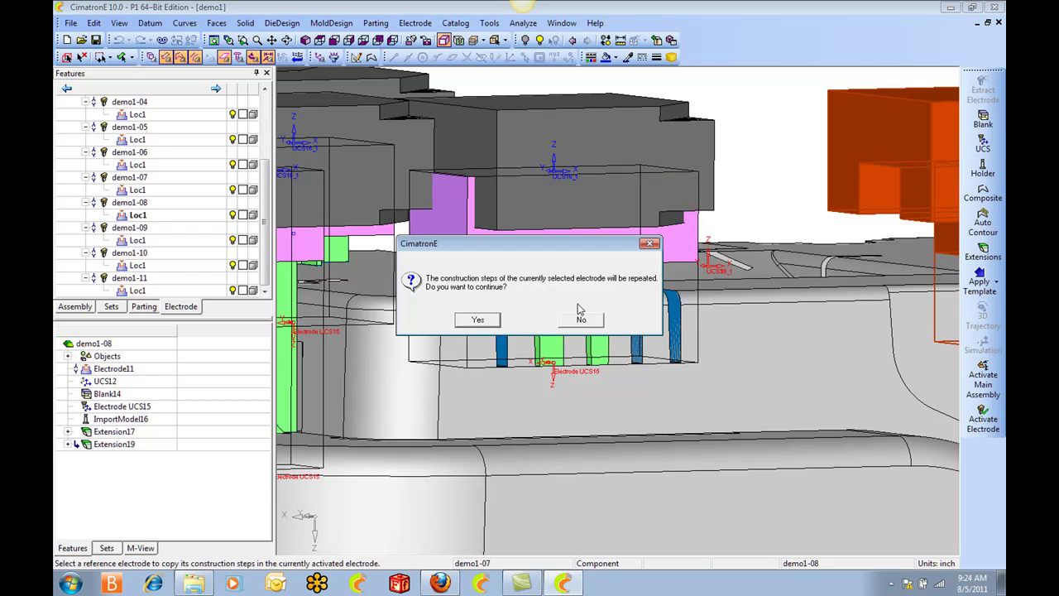
{"action": "left_click", "coordinate": [478, 321]}
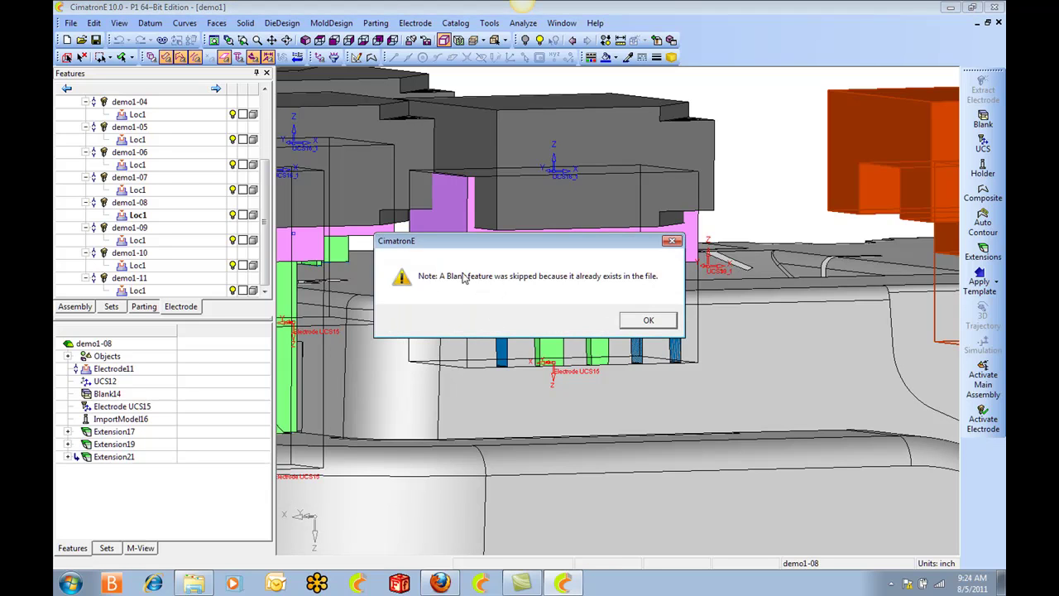
{"action": "left_click", "coordinate": [648, 321]}
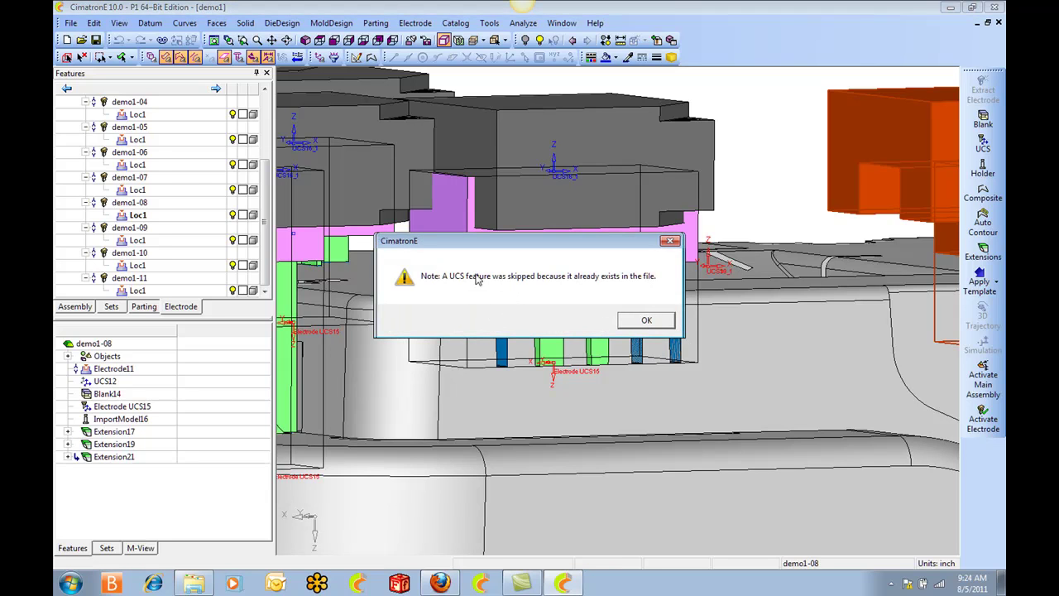
{"action": "left_click", "coordinate": [647, 321]}
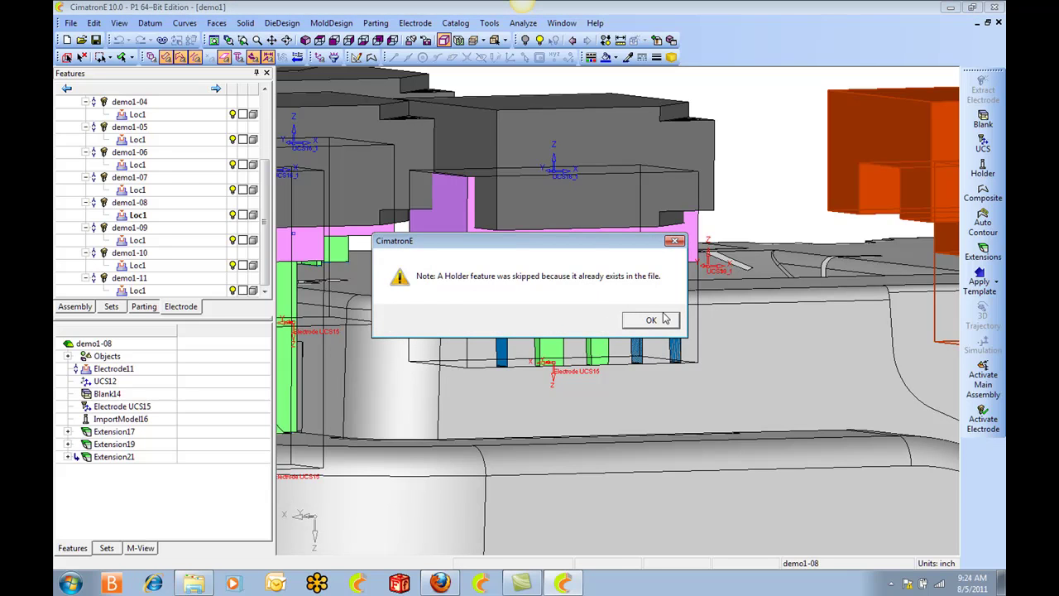
{"action": "left_click", "coordinate": [651, 320]}
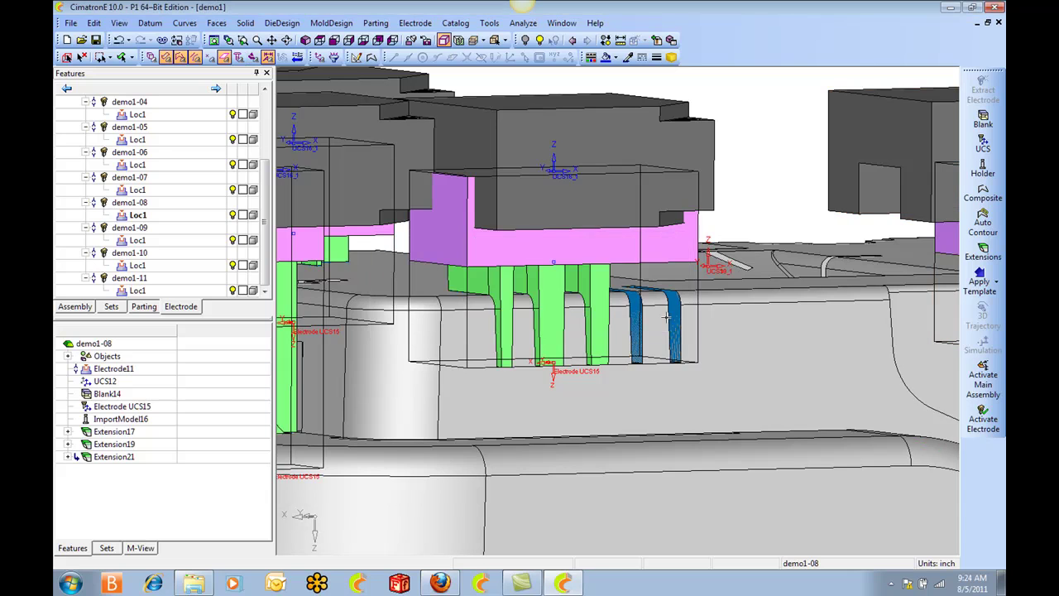
Step: Reapply the demo1-07 reference electrode's construction steps to extend the fourth rib of the five-slot electrode up to the blank
{"action": "left_click", "coordinate": [985, 285]}
{"action": "left_click", "coordinate": [902, 287]}
{"action": "left_click", "coordinate": [861, 183]}
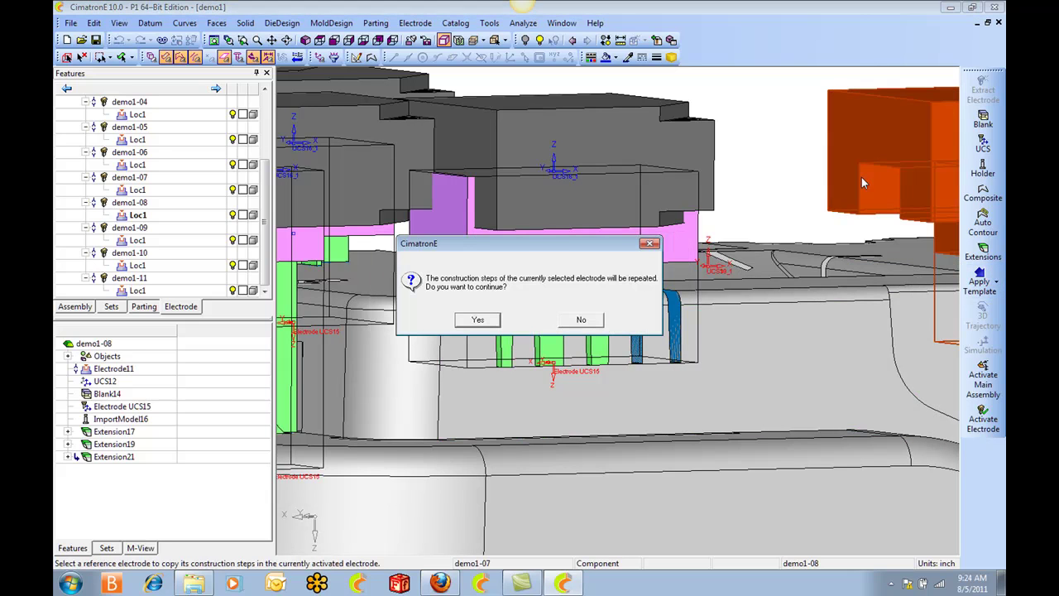
{"action": "left_click", "coordinate": [477, 321]}
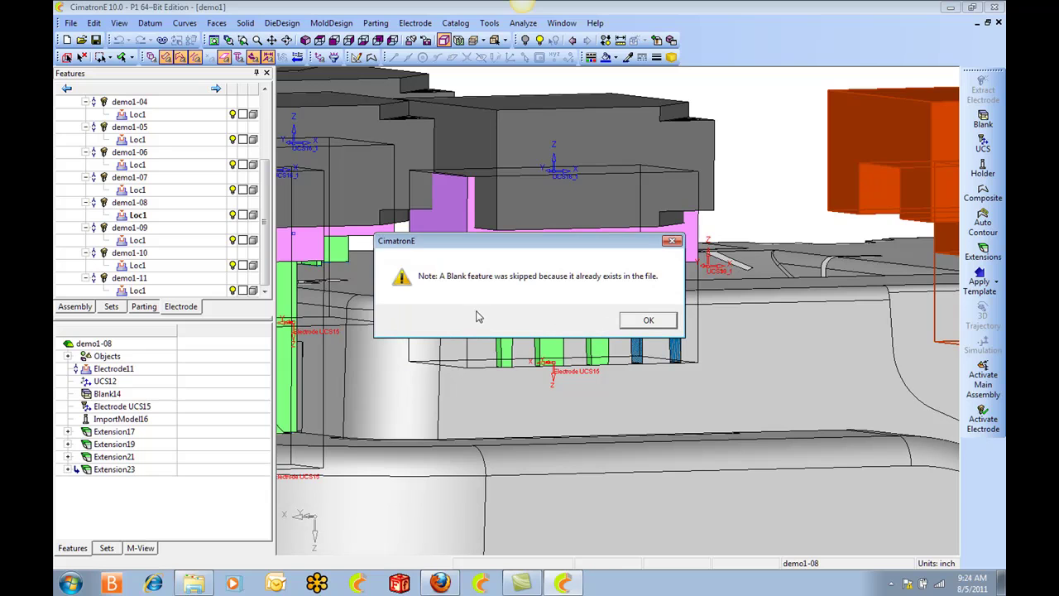
{"action": "left_click", "coordinate": [648, 320]}
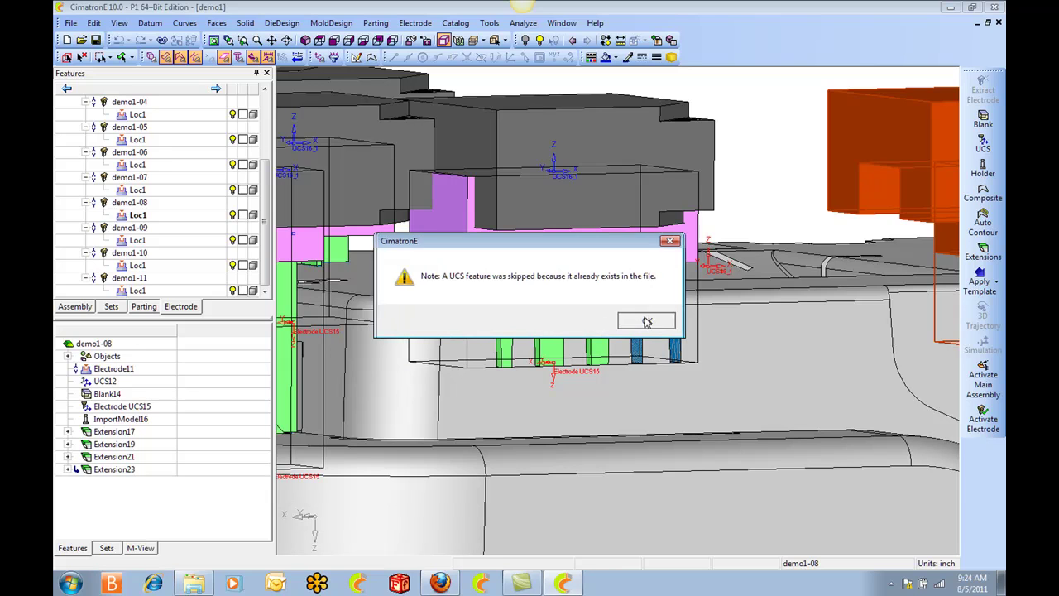
Step: Copy the demo1-07 construction steps once more to extend the last remaining rib of the five-slot electrode
{"action": "left_click", "coordinate": [983, 283]}
{"action": "left_click", "coordinate": [902, 287]}
{"action": "left_click", "coordinate": [862, 190]}
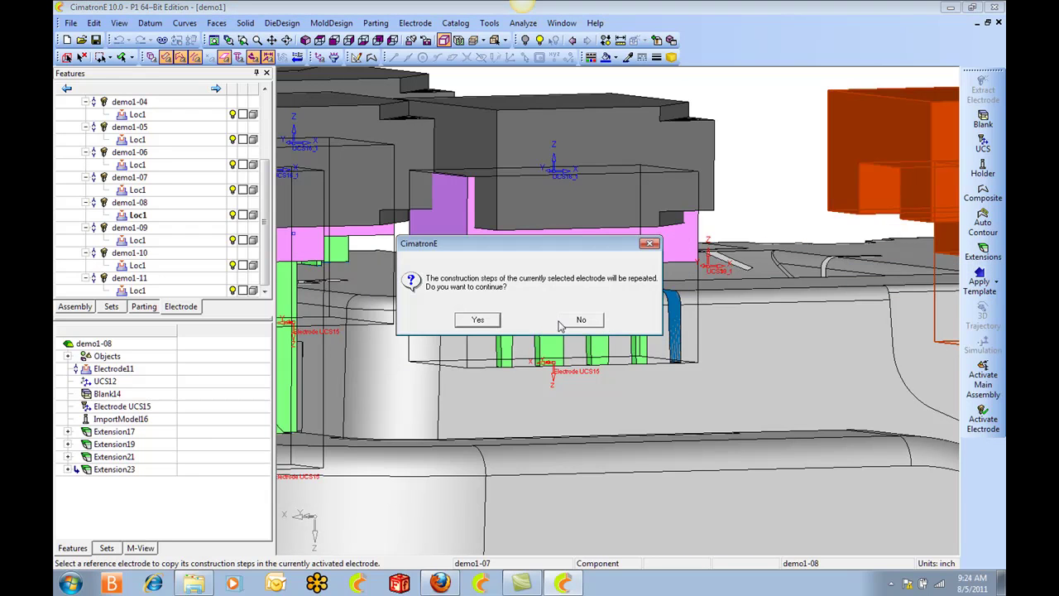
{"action": "left_click", "coordinate": [475, 320]}
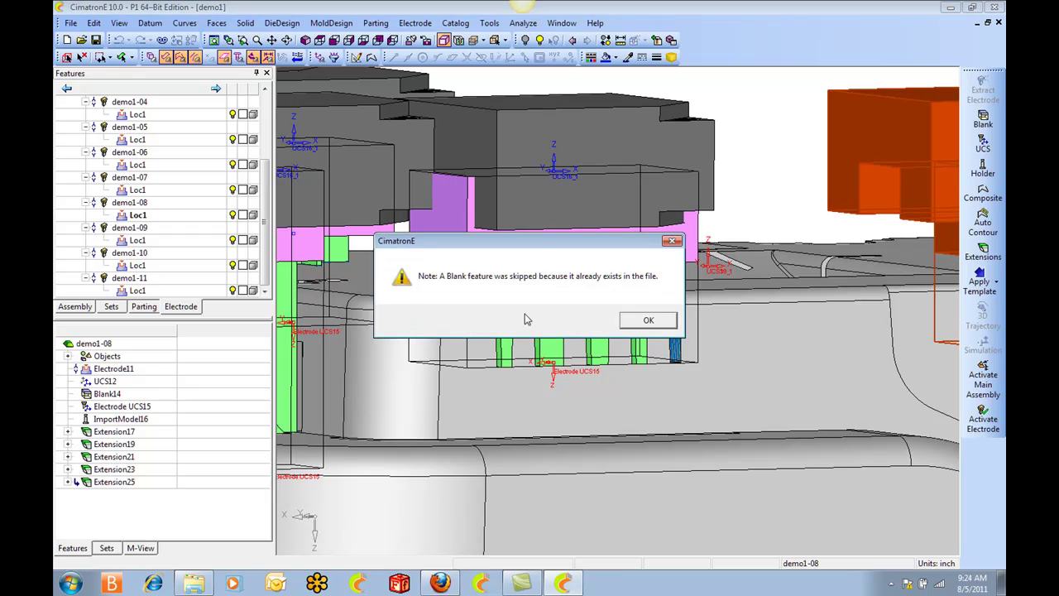
{"action": "left_click", "coordinate": [666, 322]}
Step: Leave the five-slot electrode and activate the main assembly demo1 from the assembly tree
{"action": "scroll", "coordinate": [735, 345], "scroll_direction": "down", "scroll_amount": 2}
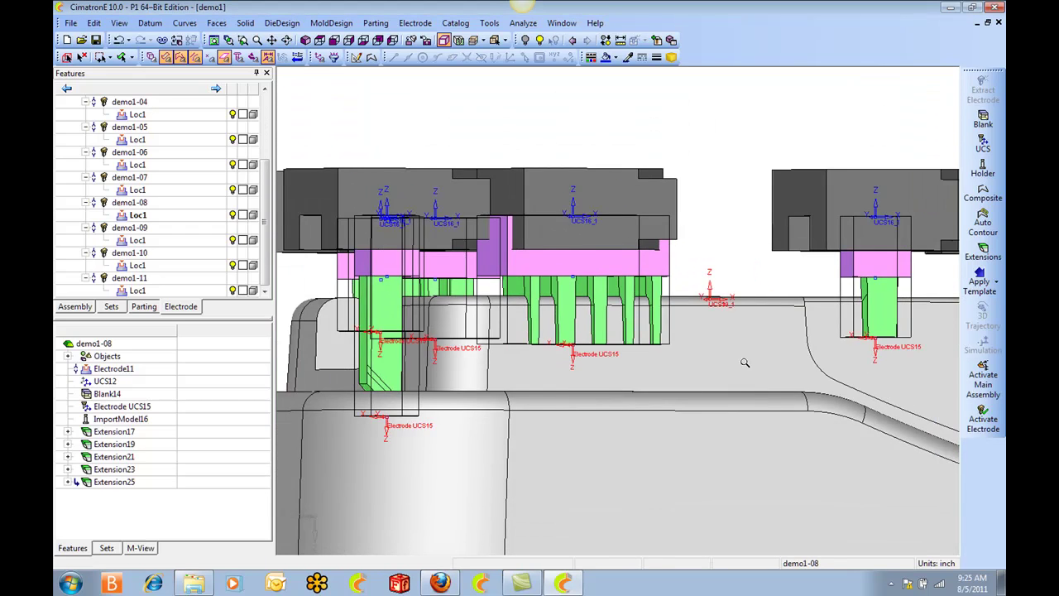
{"action": "middle_click_drag", "start_coordinate": [735, 345], "coordinate": [798, 316]}
{"action": "scroll", "coordinate": [720, 387], "scroll_direction": "down", "scroll_amount": 2}
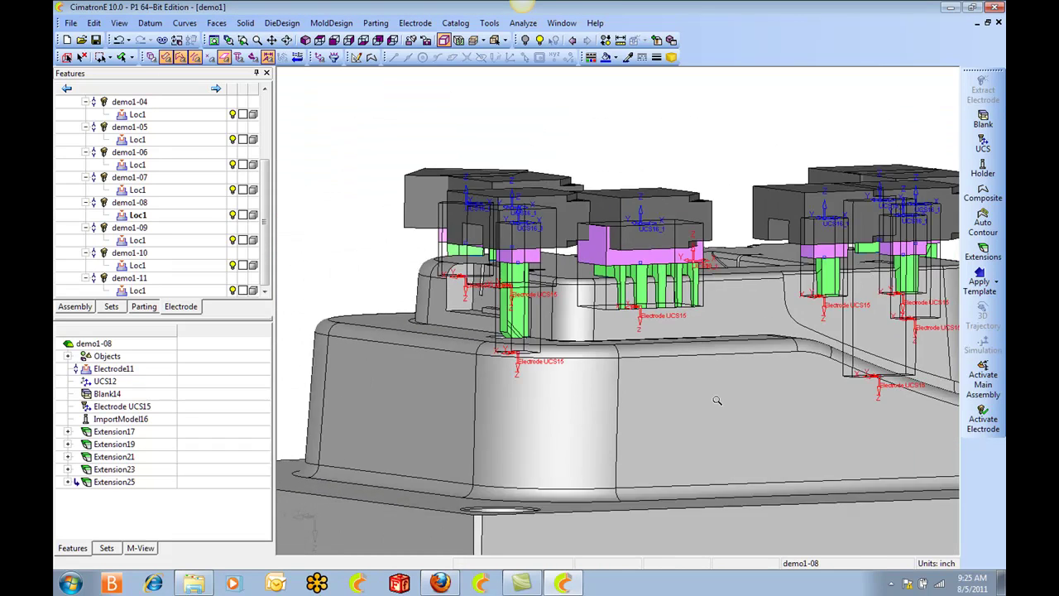
{"action": "mouse_move", "coordinate": [720, 387]}
{"action": "middle_mouse_down"}
{"action": "mouse_move", "coordinate": [741, 371]}
{"action": "mouse_move", "coordinate": [728, 402]}
{"action": "middle_mouse_up"}
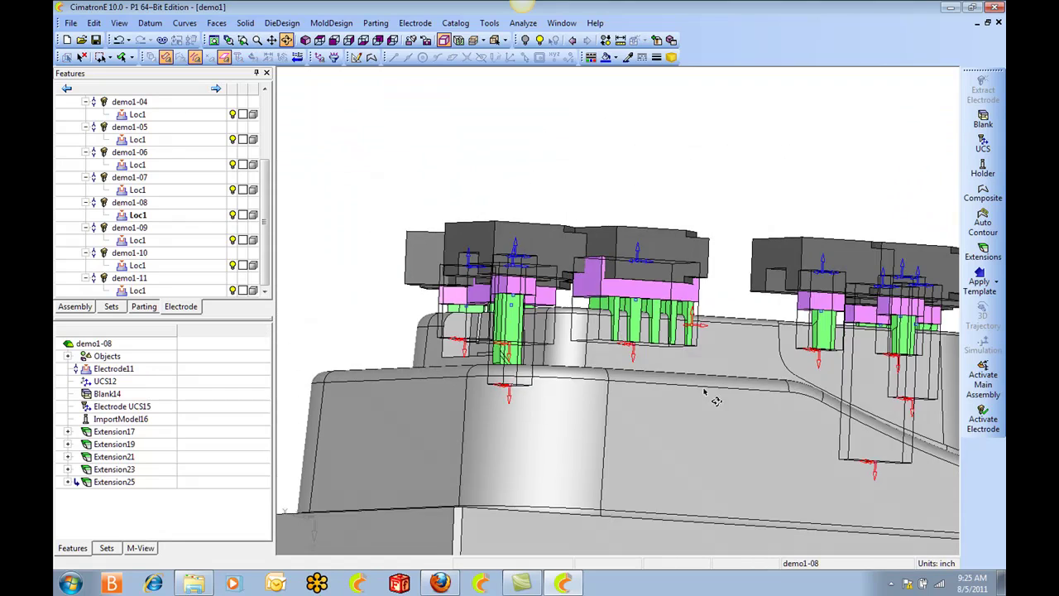
{"action": "scroll", "coordinate": [672, 346], "scroll_direction": "down", "scroll_amount": 3}
{"action": "middle_click_drag", "start_coordinate": [672, 346], "coordinate": [695, 408]}
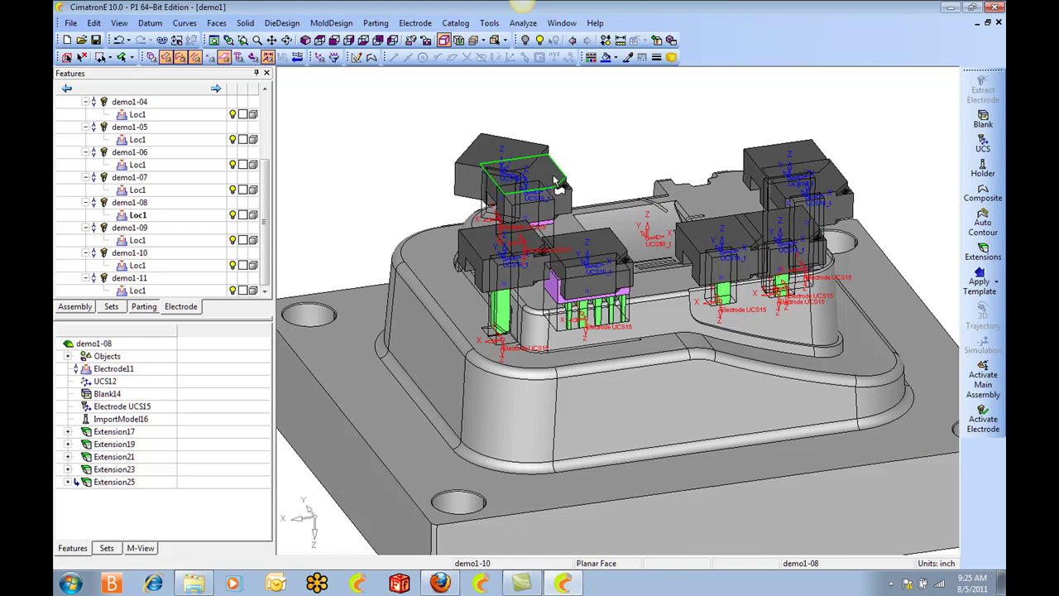
{"action": "left_click_drag", "start_coordinate": [266, 246], "coordinate": [264, 155]}
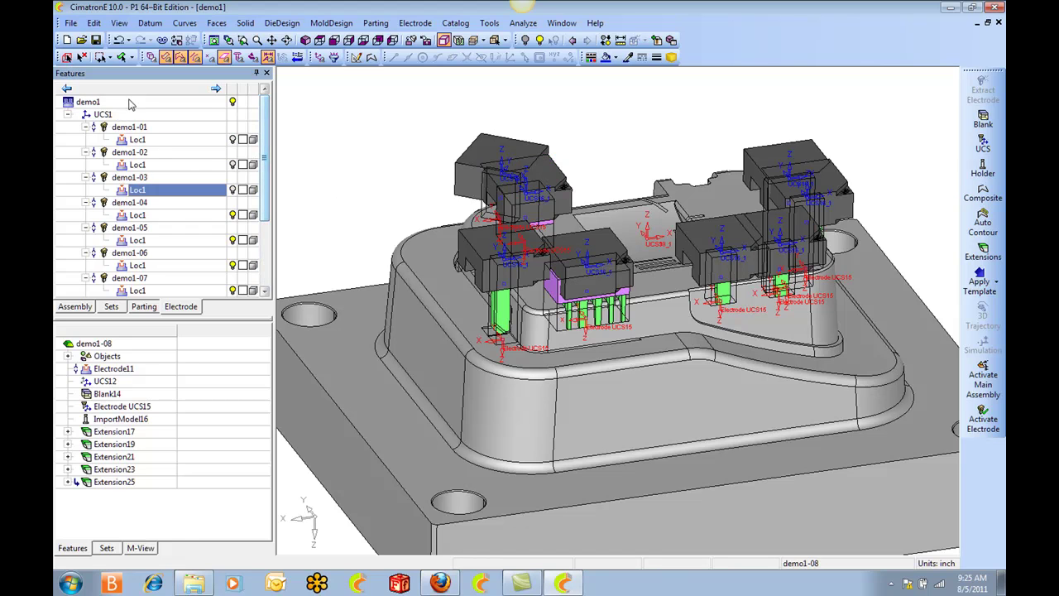
{"action": "left_click", "coordinate": [74, 306]}
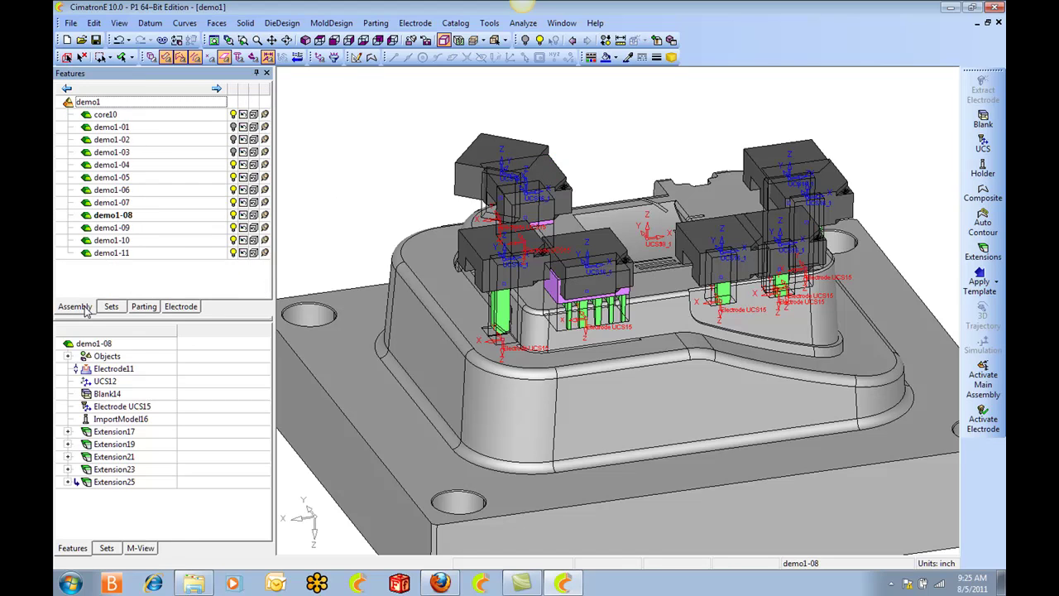
{"action": "double_click", "coordinate": [151, 100]}
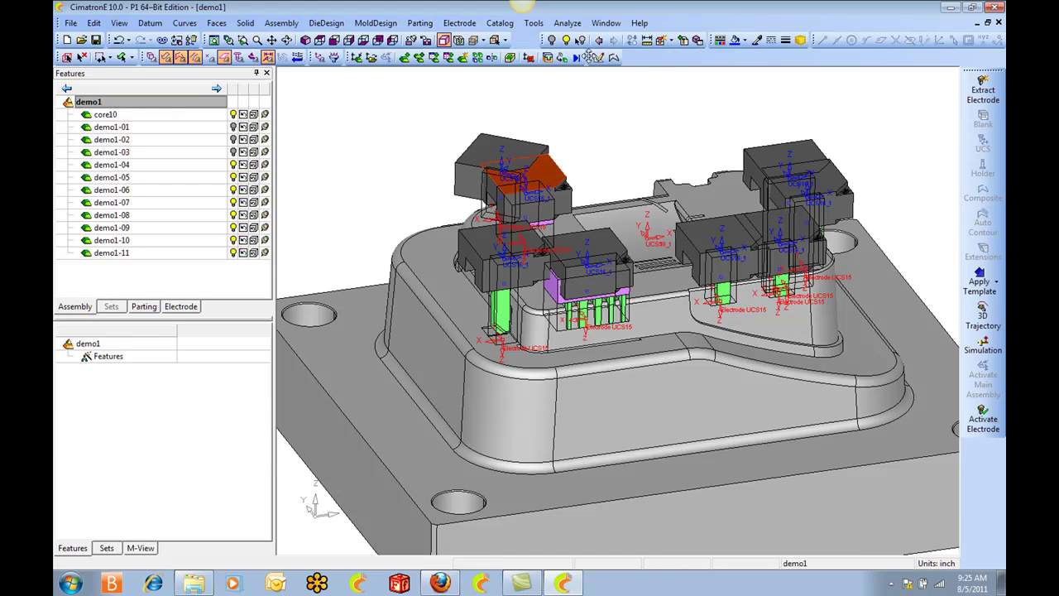
Step: Isolate the demo1-10 electrode by hiding all other components, and activate it as the working component
{"action": "left_click", "coordinate": [580, 42]}
{"action": "middle_click_drag", "start_coordinate": [575, 132], "coordinate": [651, 311]}
{"action": "scroll", "coordinate": [667, 395], "scroll_direction": "up", "scroll_amount": 3}
{"action": "scroll", "coordinate": [636, 343], "scroll_direction": "up", "scroll_amount": 2}
{"action": "right_click", "coordinate": [639, 303]}
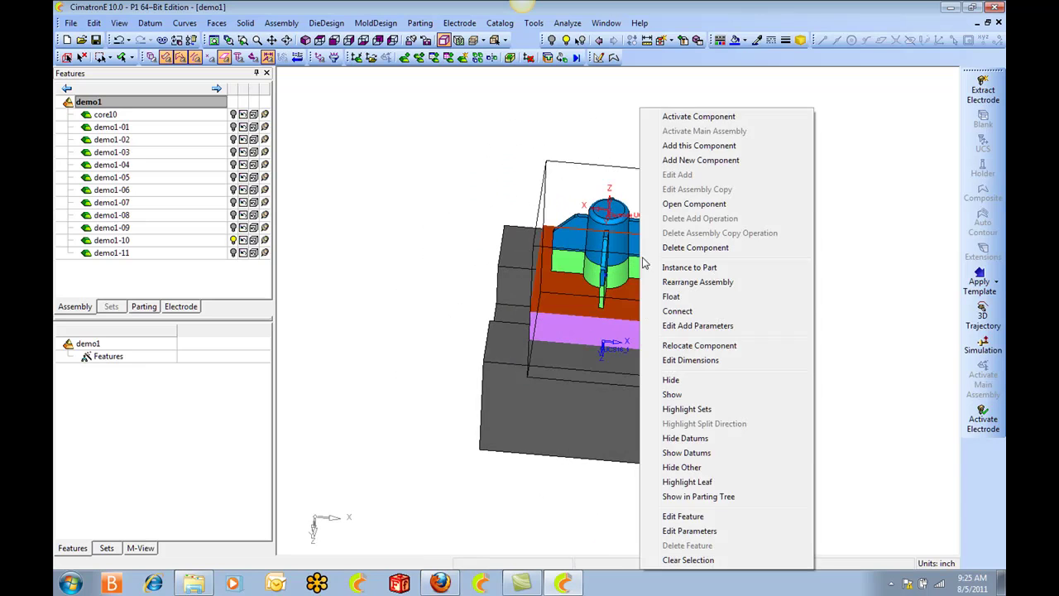
{"action": "left_click", "coordinate": [667, 113]}
{"action": "middle_click_drag", "start_coordinate": [676, 400], "coordinate": [695, 248]}
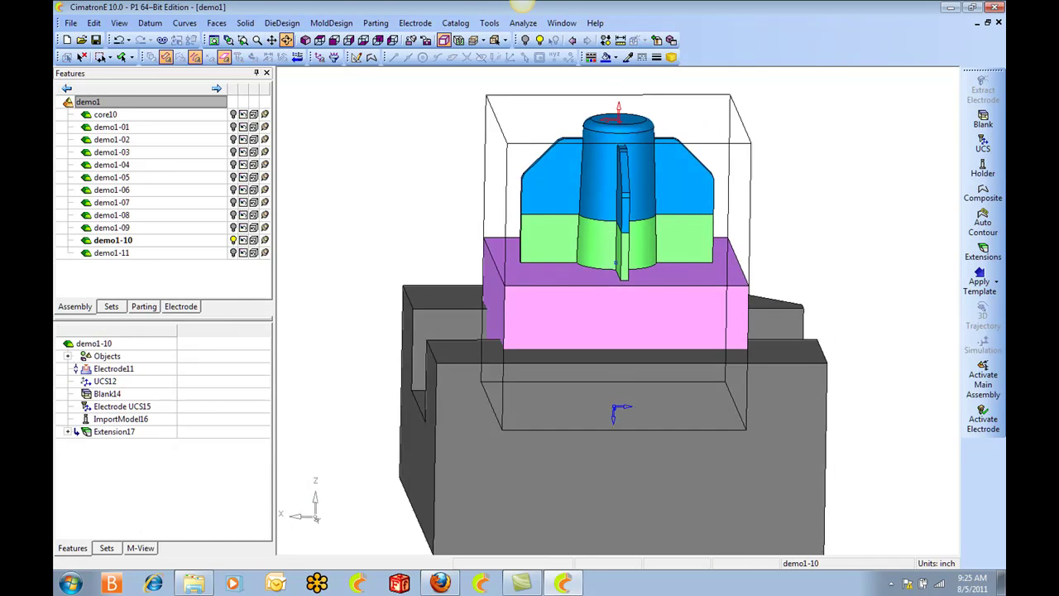
Step: Select the electrode's blue burn-surface object as a whole and hide all the other geometry of demo1-10
{"action": "left_click", "coordinate": [151, 57]}
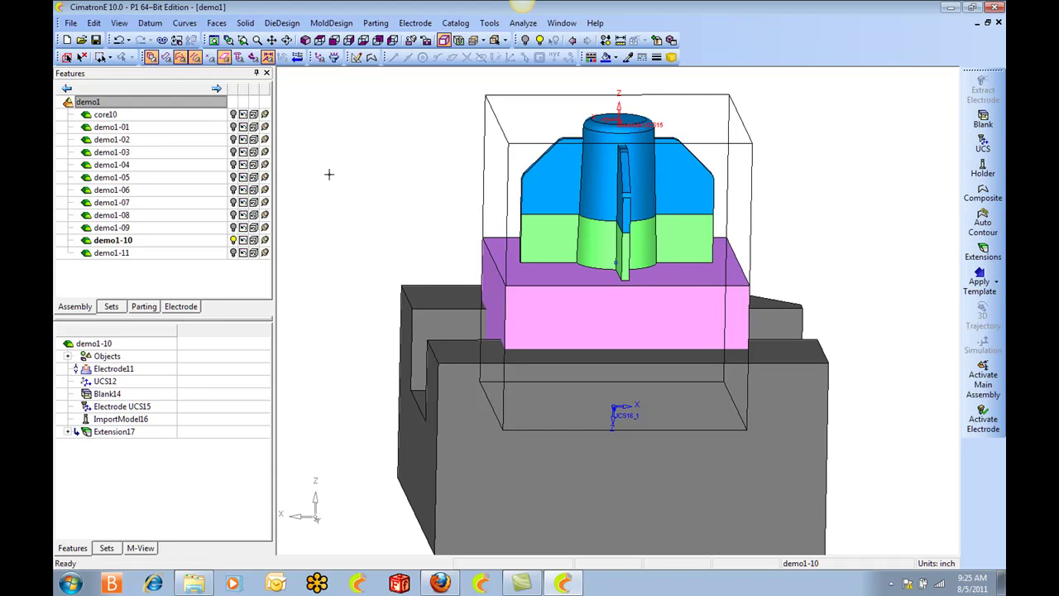
{"action": "left_click", "coordinate": [639, 183]}
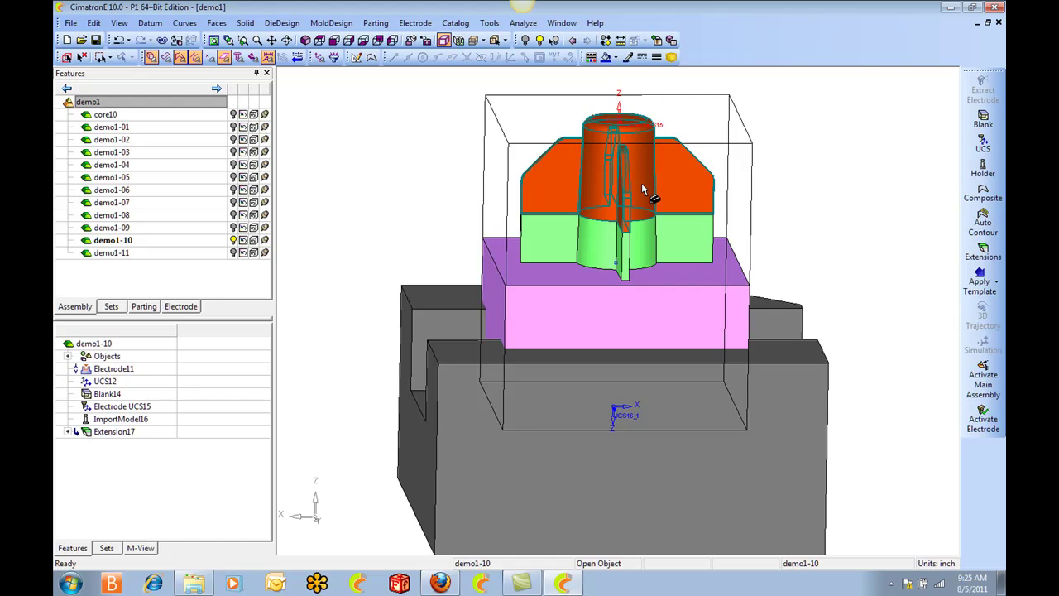
{"action": "middle_click_drag", "start_coordinate": [647, 180], "coordinate": [625, 212]}
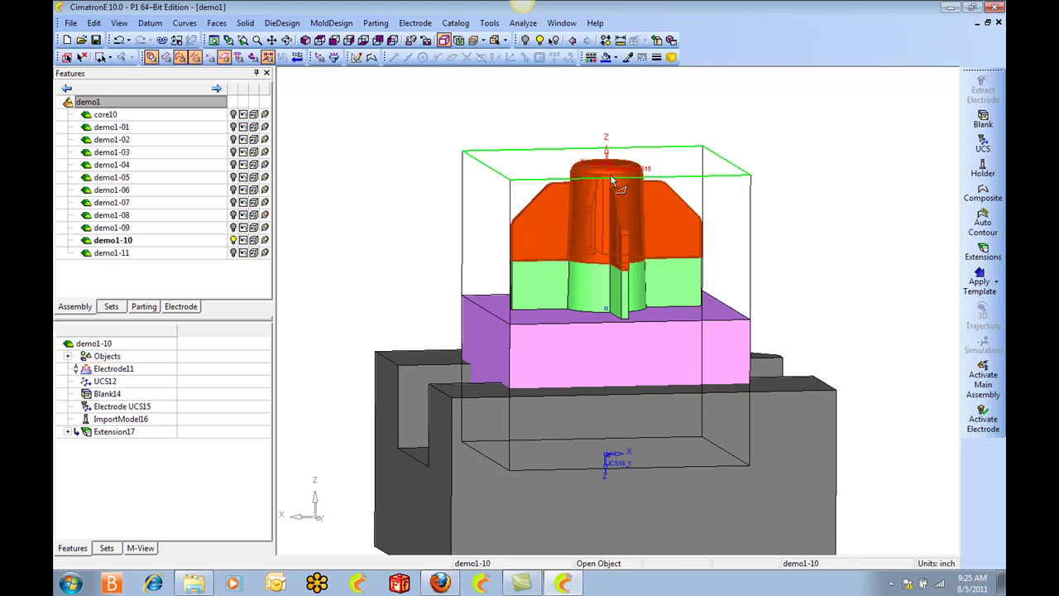
{"action": "left_click", "coordinate": [562, 43]}
{"action": "middle_click_drag", "start_coordinate": [650, 263], "coordinate": [612, 340]}
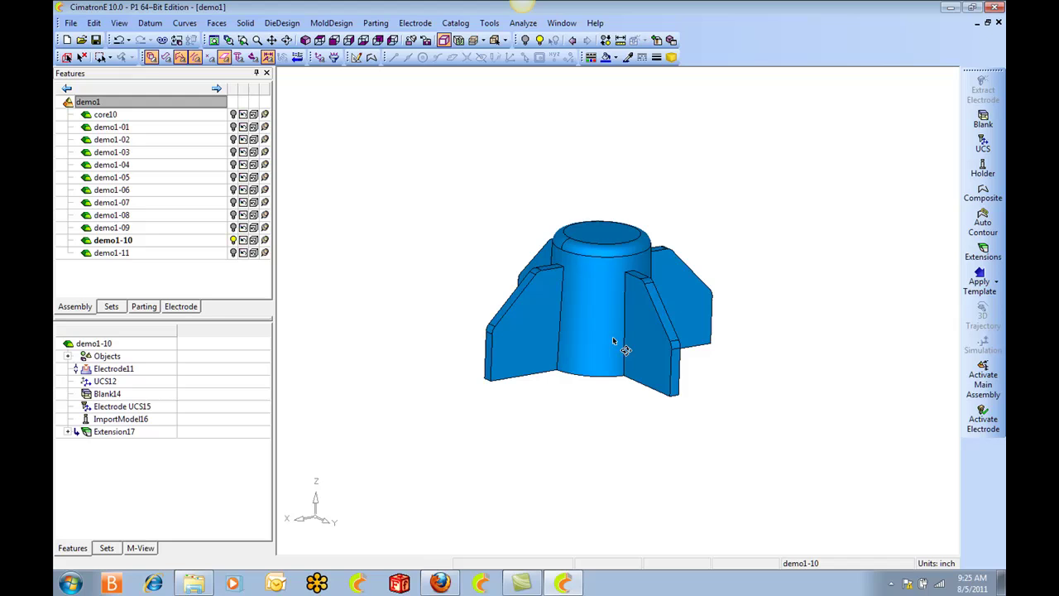
Step: Preview a constant-radius Round of 0.1 inch on the vertical edge between a rib and the central boss, and discard it
{"action": "left_click", "coordinate": [245, 23]}
{"action": "left_click", "coordinate": [280, 83]}
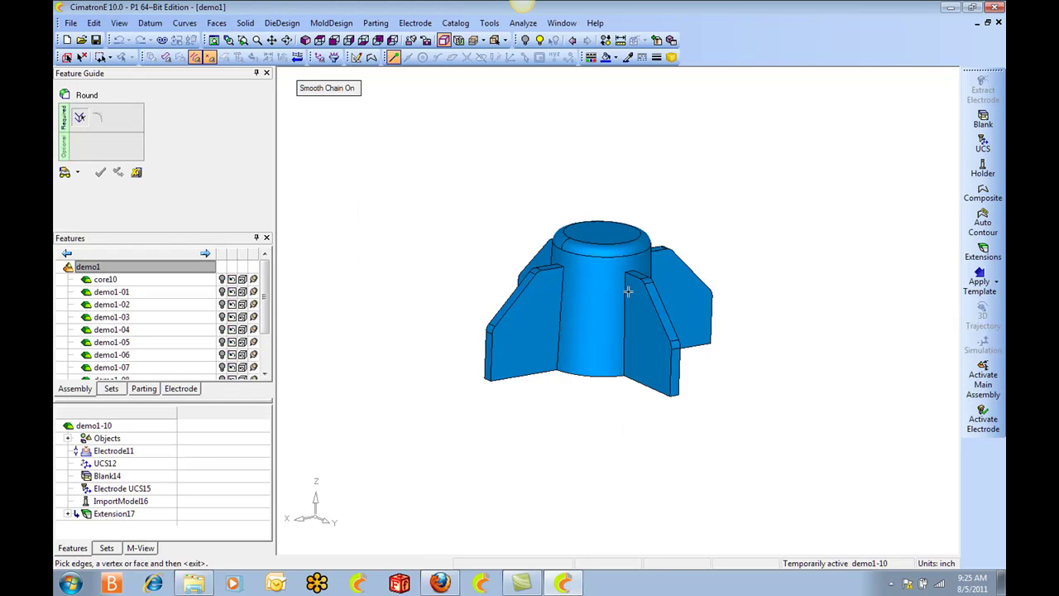
{"action": "left_click", "coordinate": [628, 294]}
{"action": "middle_click_drag", "start_coordinate": [596, 304], "coordinate": [603, 316]}
{"action": "middle_click", "coordinate": [528, 170]}
{"action": "middle_click", "coordinate": [457, 191]}
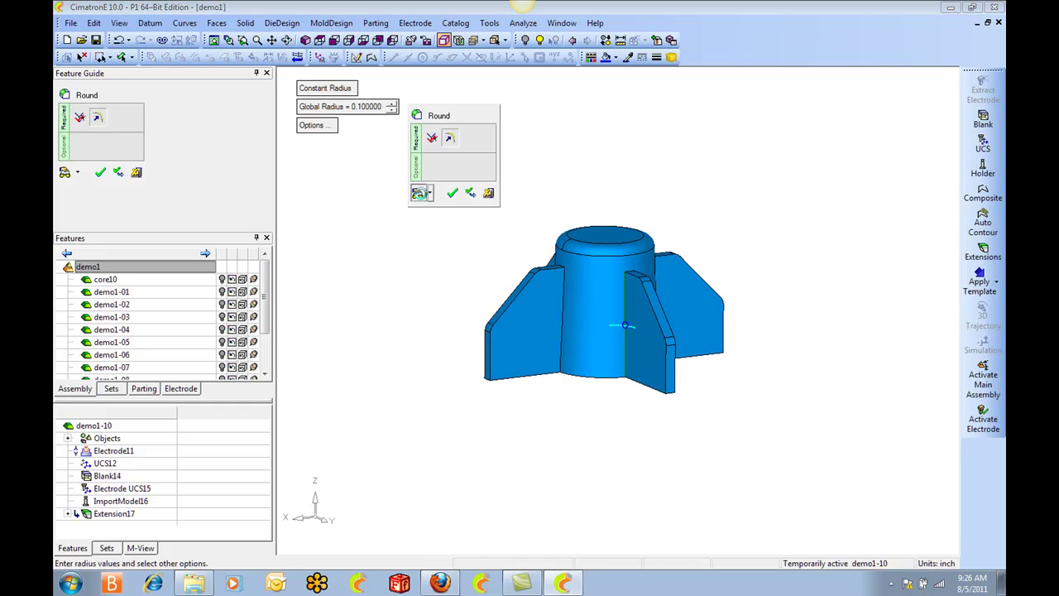
{"action": "left_click", "coordinate": [418, 193]}
{"action": "middle_click_drag", "start_coordinate": [637, 360], "coordinate": [663, 421]}
{"action": "scroll", "coordinate": [626, 326], "scroll_direction": "up", "scroll_amount": 5}
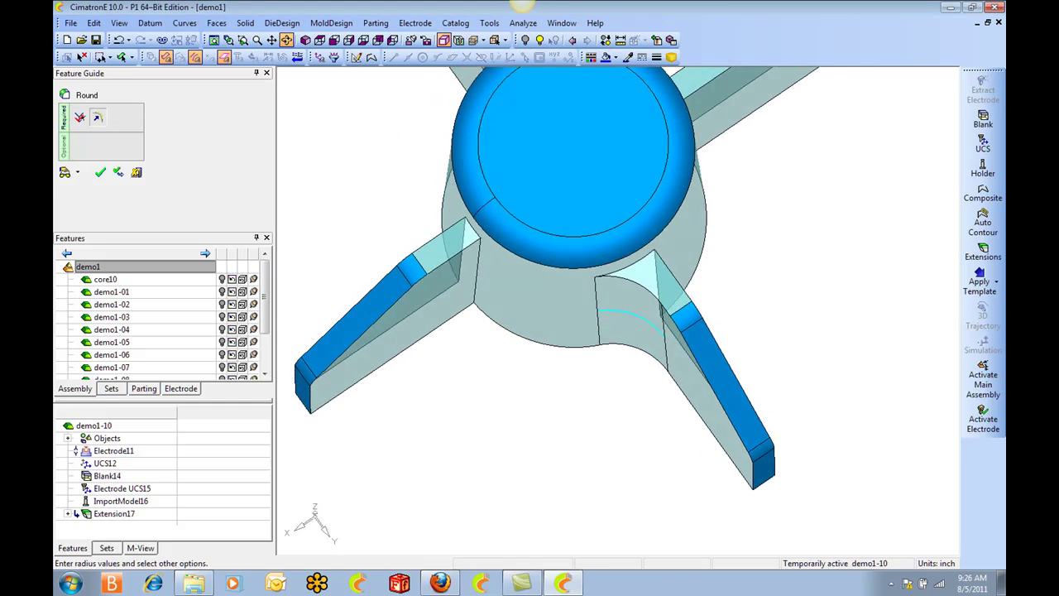
{"action": "scroll", "coordinate": [641, 290], "scroll_direction": "down", "scroll_amount": 4}
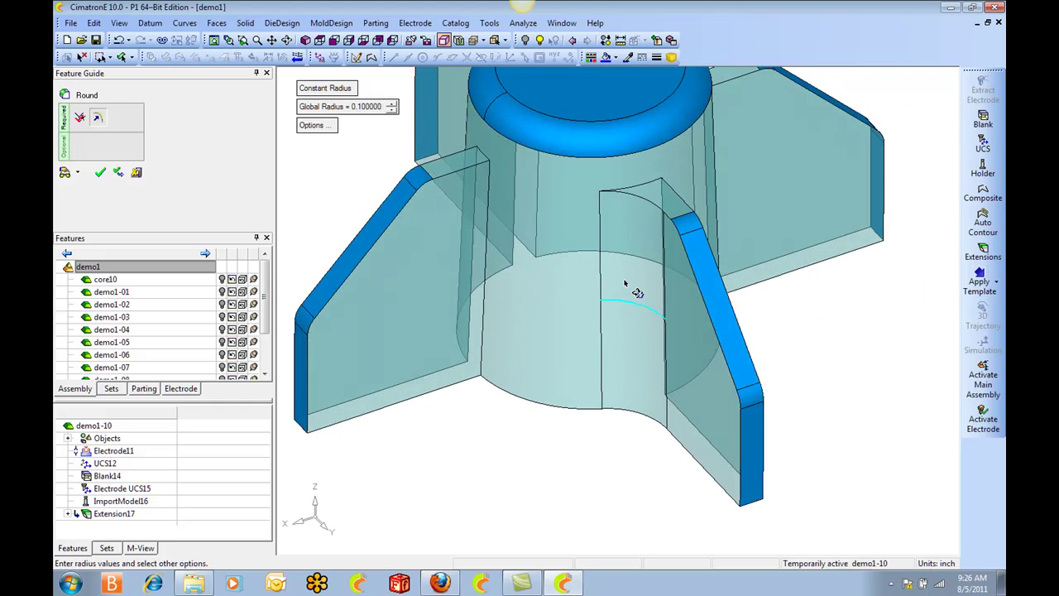
{"action": "left_click", "coordinate": [136, 174]}
{"action": "scroll", "coordinate": [480, 248], "scroll_direction": "down", "scroll_amount": 3}
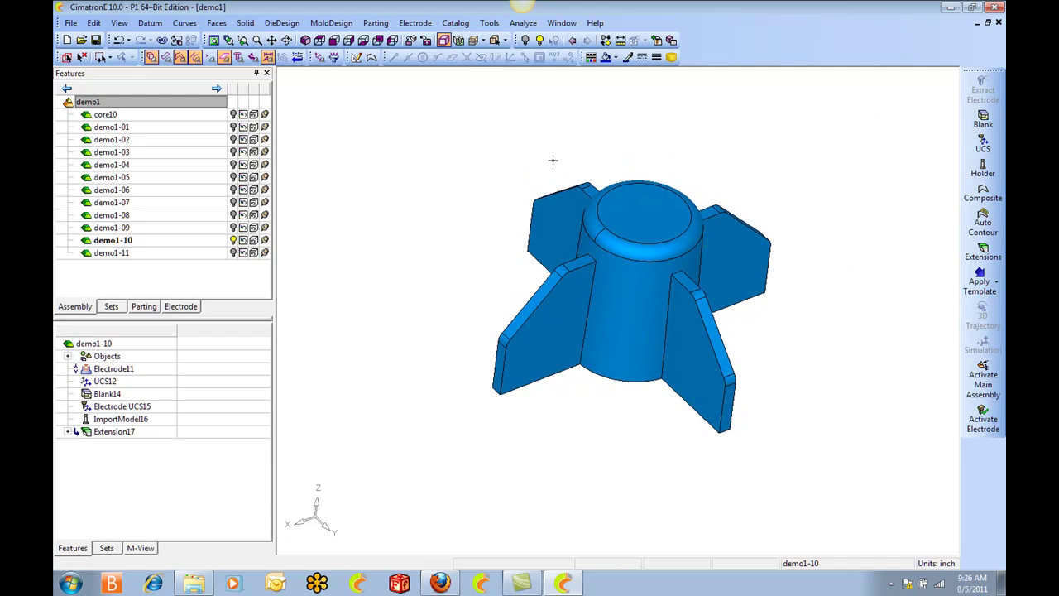
Step: Bring back the hidden electrode geometry and stitch the blue burn surfaces and green extension faces together
{"action": "left_click", "coordinate": [540, 40]}
{"action": "scroll", "coordinate": [546, 93], "scroll_direction": "down", "scroll_amount": 3}
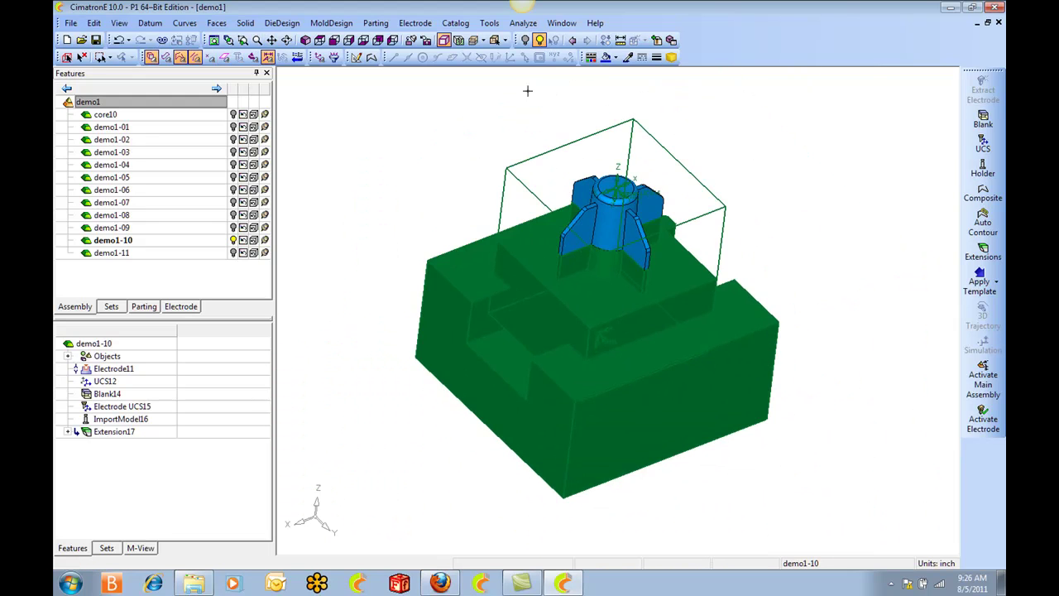
{"action": "middle_click", "coordinate": [525, 99]}
{"action": "left_click", "coordinate": [572, 40]}
{"action": "middle_click_drag", "start_coordinate": [551, 211], "coordinate": [462, 181]}
{"action": "right_click", "coordinate": [459, 181]}
{"action": "left_click", "coordinate": [498, 255]}
{"action": "left_click_drag", "start_coordinate": [489, 140], "coordinate": [745, 285]}
{"action": "left_click", "coordinate": [751, 244]}
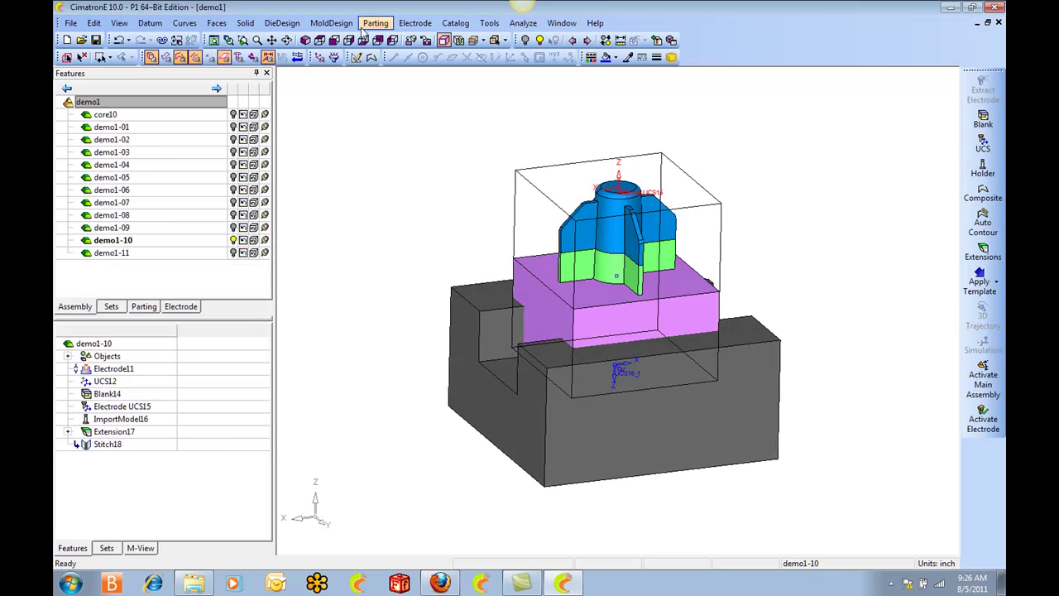
Step: Merge the stitched burn and extension surfaces with the electrode blank into one solid
{"action": "left_click", "coordinate": [245, 22]}
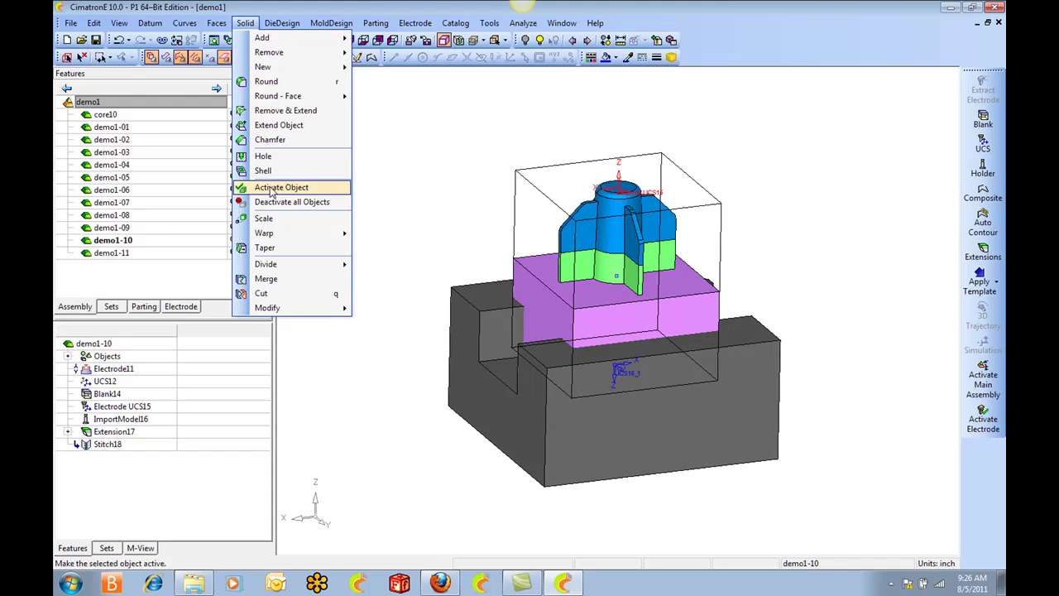
{"action": "left_click", "coordinate": [277, 282]}
{"action": "middle_click", "coordinate": [503, 200]}
{"action": "left_click", "coordinate": [501, 201]}
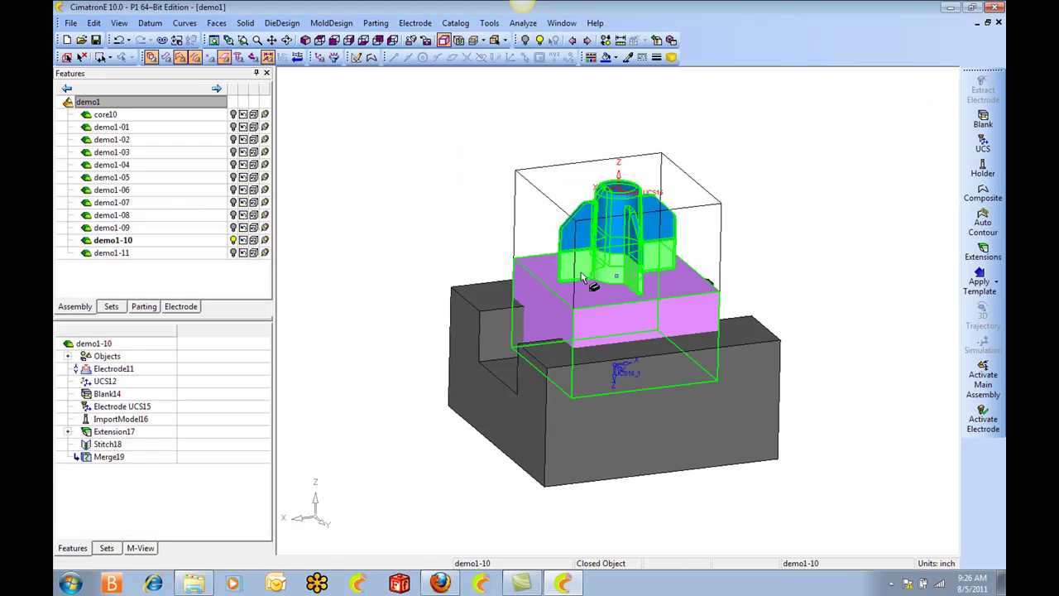
Step: Isolate the merged electrode solid, examine it from several sides, and show the holder and remaining geometry again
{"action": "left_click", "coordinate": [554, 41]}
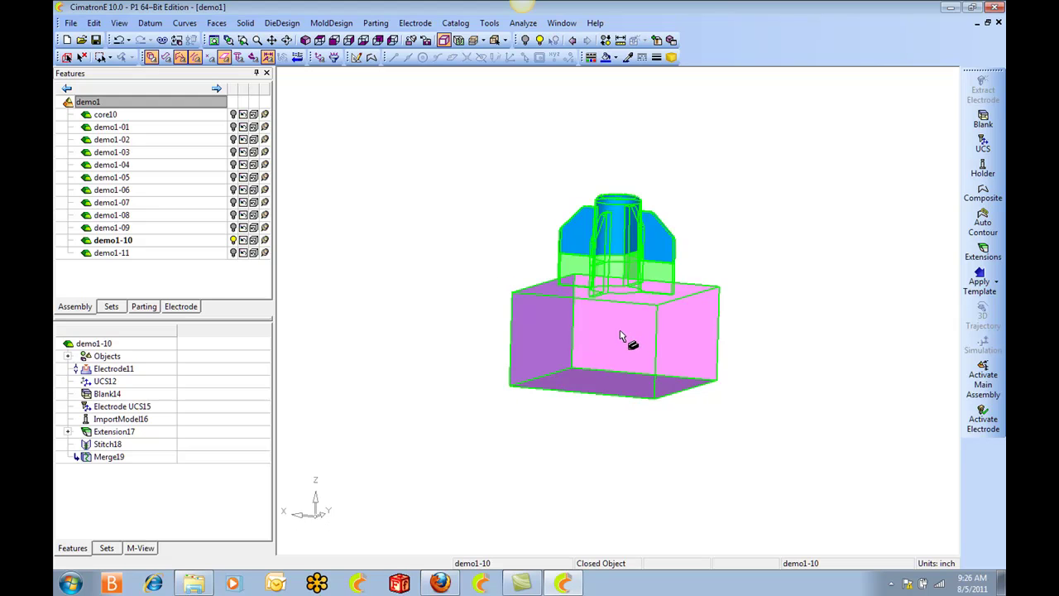
{"action": "middle_click_drag", "start_coordinate": [620, 334], "coordinate": [672, 356]}
{"action": "right_click_drag", "start_coordinate": [670, 386], "coordinate": [642, 284], "text": "ctrl"}
{"action": "middle_click_drag", "start_coordinate": [641, 283], "coordinate": [619, 345], "text": "ctrl"}
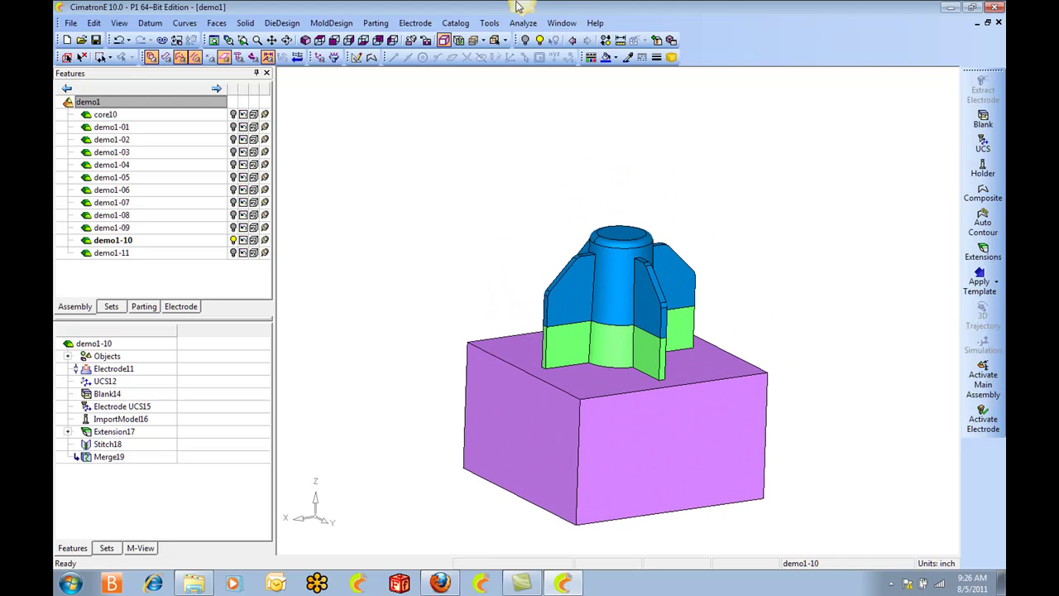
{"action": "left_click", "coordinate": [571, 40]}
{"action": "middle_click_drag", "start_coordinate": [544, 143], "coordinate": [544, 102], "text": "ctrl"}
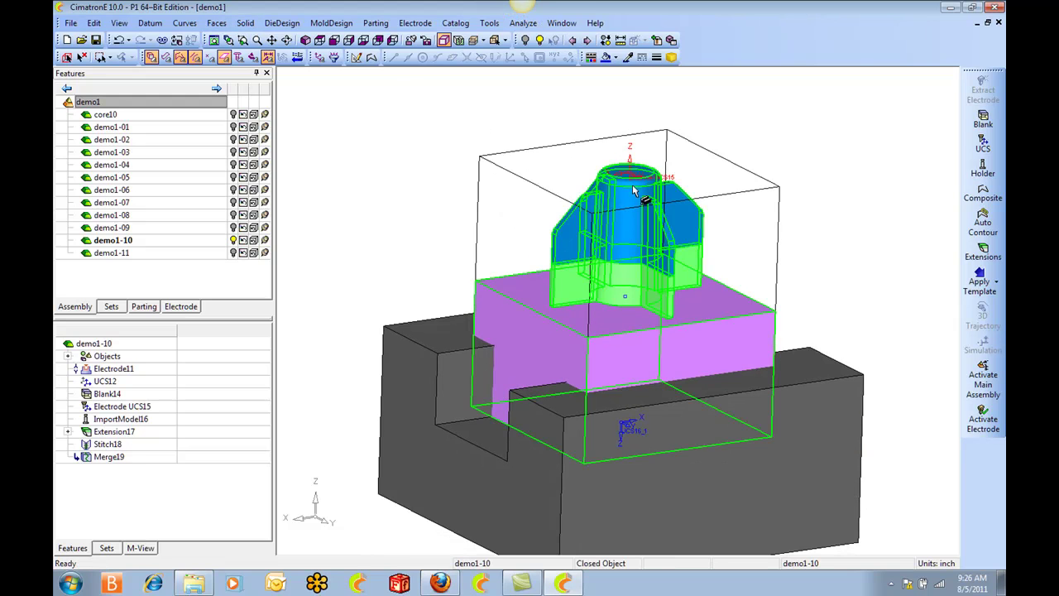
Step: Strip the central boss faces from the electrode with Remove & Extend, inspect the crossed ribs, and undo the removal
{"action": "left_click", "coordinate": [244, 22]}
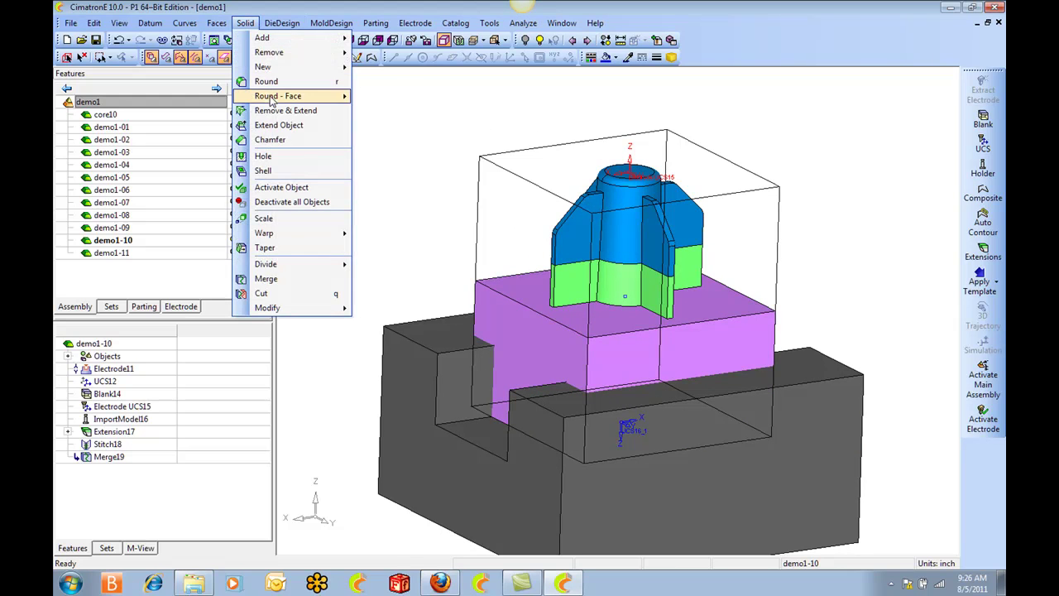
{"action": "left_click", "coordinate": [289, 114]}
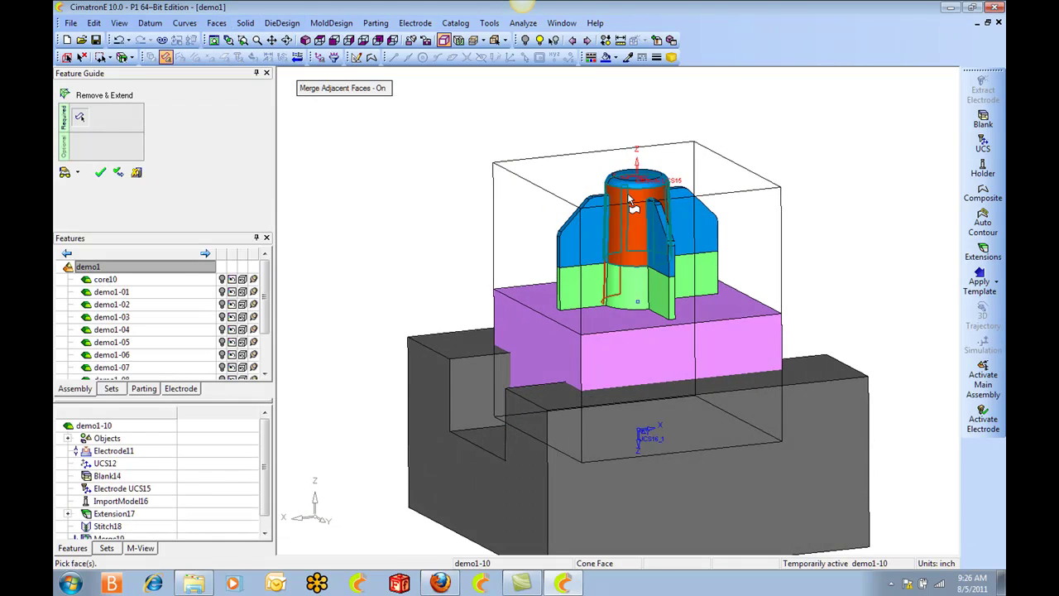
{"action": "left_click", "coordinate": [631, 288]}
{"action": "middle_click_drag", "start_coordinate": [630, 287], "coordinate": [569, 246]}
{"action": "middle_click_drag", "start_coordinate": [713, 263], "coordinate": [580, 221]}
{"action": "middle_click", "coordinate": [501, 161]}
{"action": "left_click", "coordinate": [501, 162]}
{"action": "right_click_drag", "start_coordinate": [543, 311], "coordinate": [600, 260], "text": "ctrl"}
{"action": "middle_click_drag", "start_coordinate": [600, 260], "coordinate": [629, 286], "text": "ctrl"}
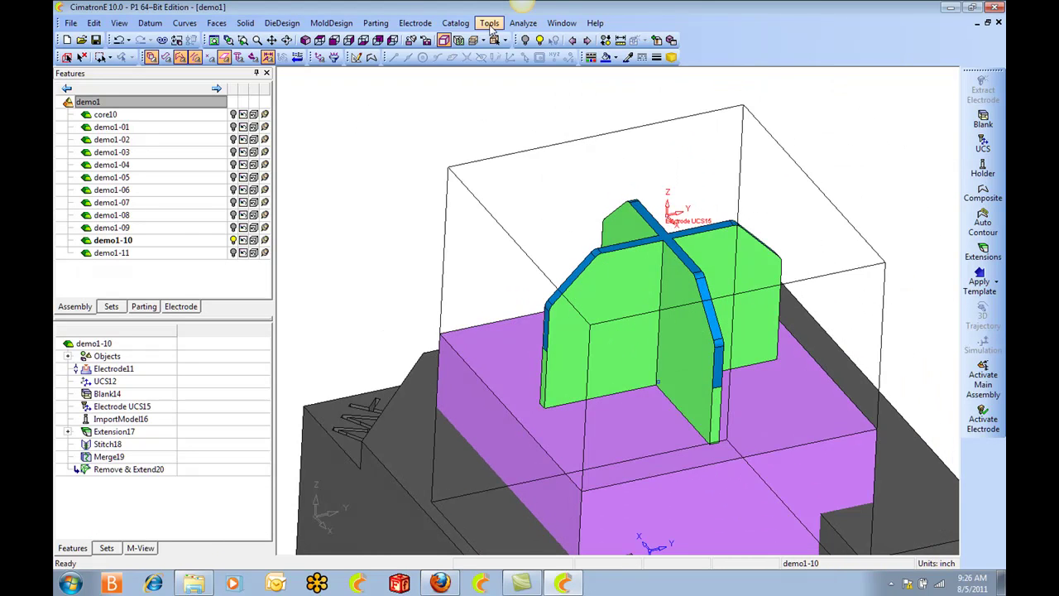
{"action": "left_click", "coordinate": [120, 41]}
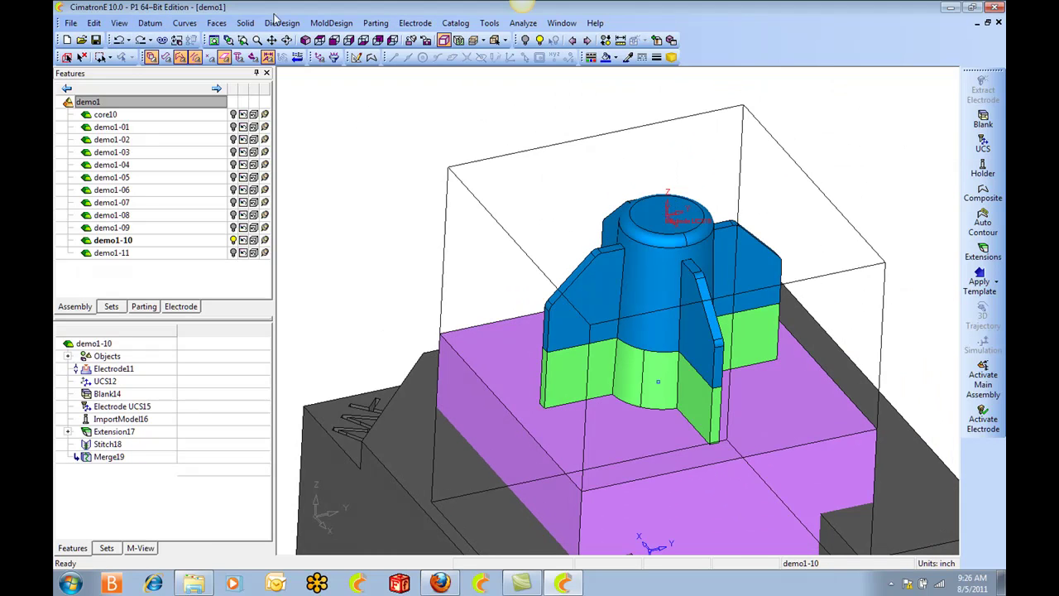
Step: Offset the central boss's conical and rounded top faces inward by 0.1 inch with Extend Object
{"action": "left_click", "coordinate": [245, 22]}
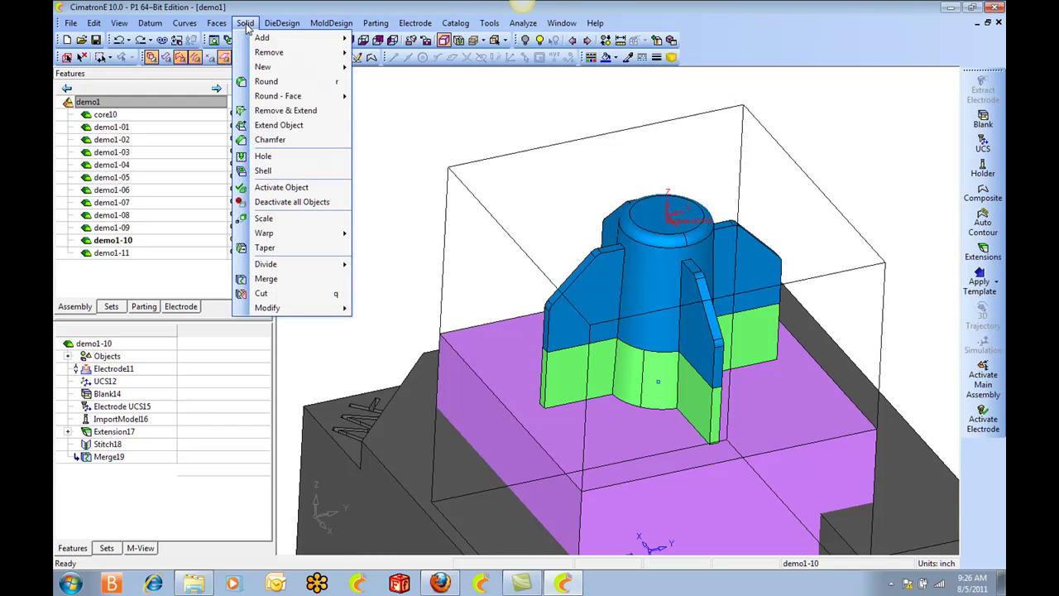
{"action": "left_click", "coordinate": [279, 124]}
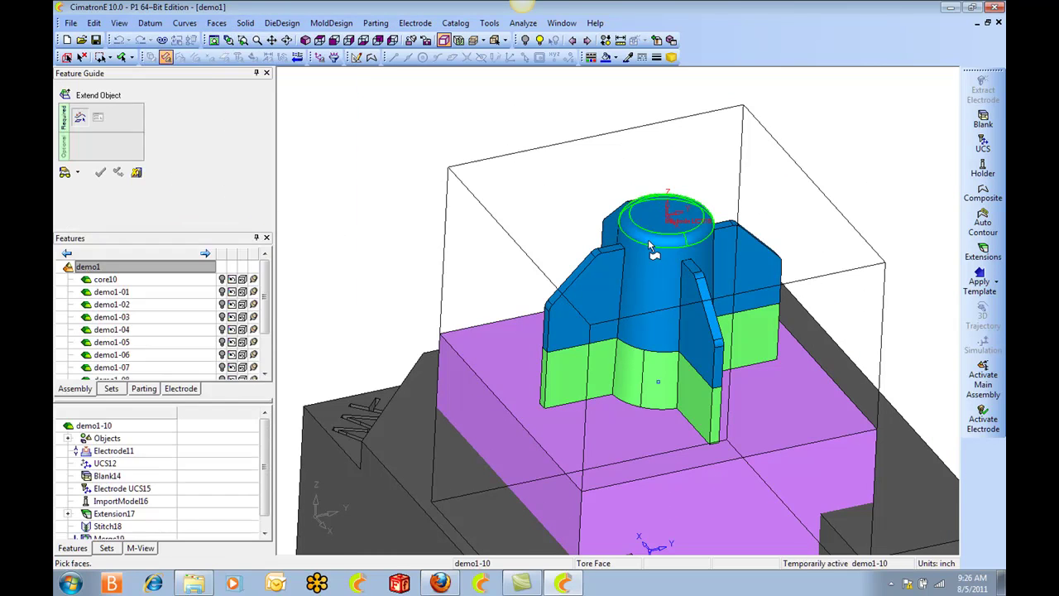
{"action": "left_click", "coordinate": [654, 235]}
{"action": "left_click_drag", "start_coordinate": [637, 373], "coordinate": [619, 329], "text": "ctrl"}
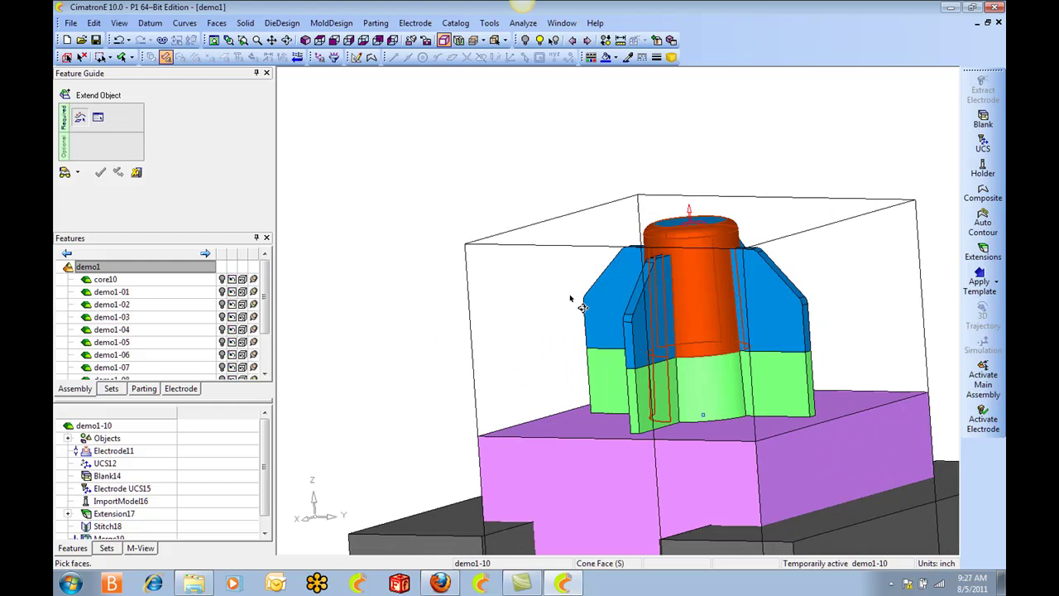
{"action": "left_click_drag", "start_coordinate": [687, 376], "coordinate": [612, 326], "text": "ctrl"}
{"action": "middle_click_drag", "start_coordinate": [769, 390], "coordinate": [822, 389]}
{"action": "left_click_drag", "start_coordinate": [831, 354], "coordinate": [530, 281], "text": "ctrl"}
{"action": "middle_click", "coordinate": [371, 220]}
{"action": "left_click_drag", "start_coordinate": [371, 220], "coordinate": [548, 165], "text": "ctrl"}
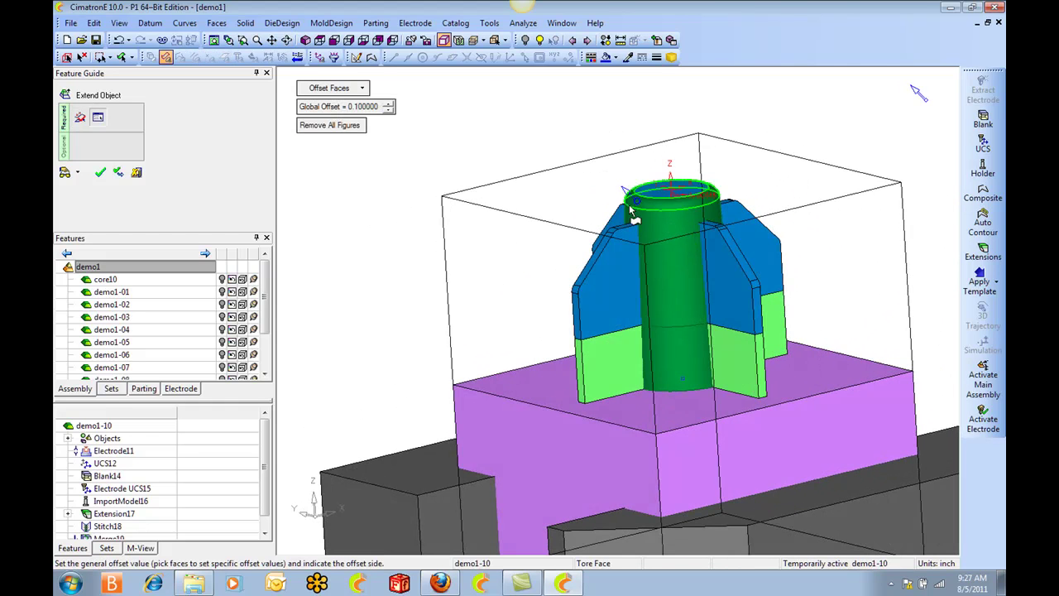
{"action": "middle_click", "coordinate": [529, 151]}
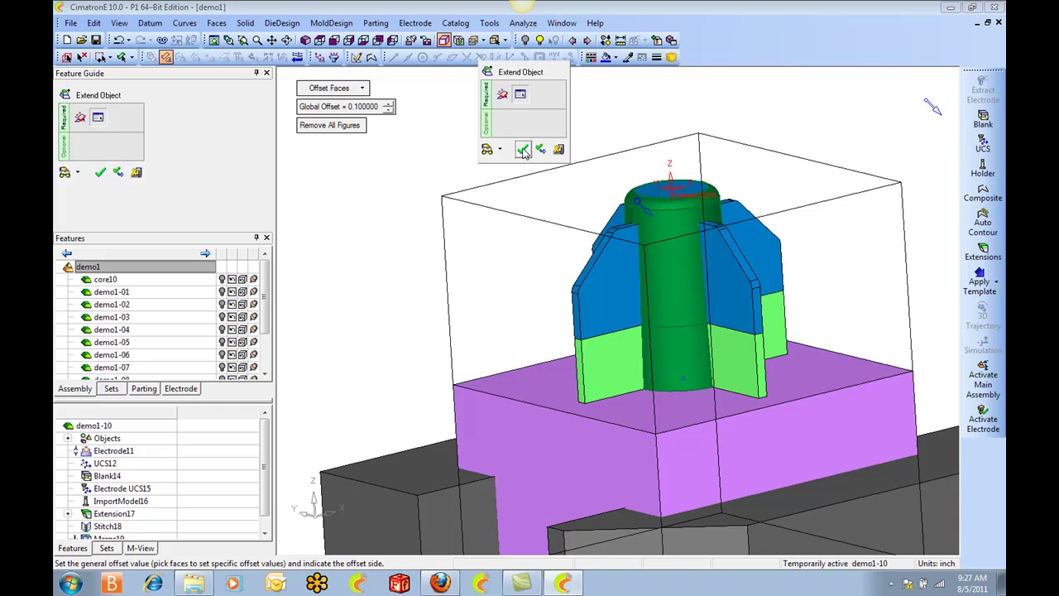
{"action": "left_click", "coordinate": [525, 149]}
Step: Examine the slimmed boss and its junctions with the ribs from several sides, together with the whole electrode and holder
{"action": "left_click_drag", "start_coordinate": [544, 189], "coordinate": [616, 455], "text": "ctrl"}
{"action": "right_click_drag", "start_coordinate": [644, 325], "coordinate": [665, 220], "text": "ctrl"}
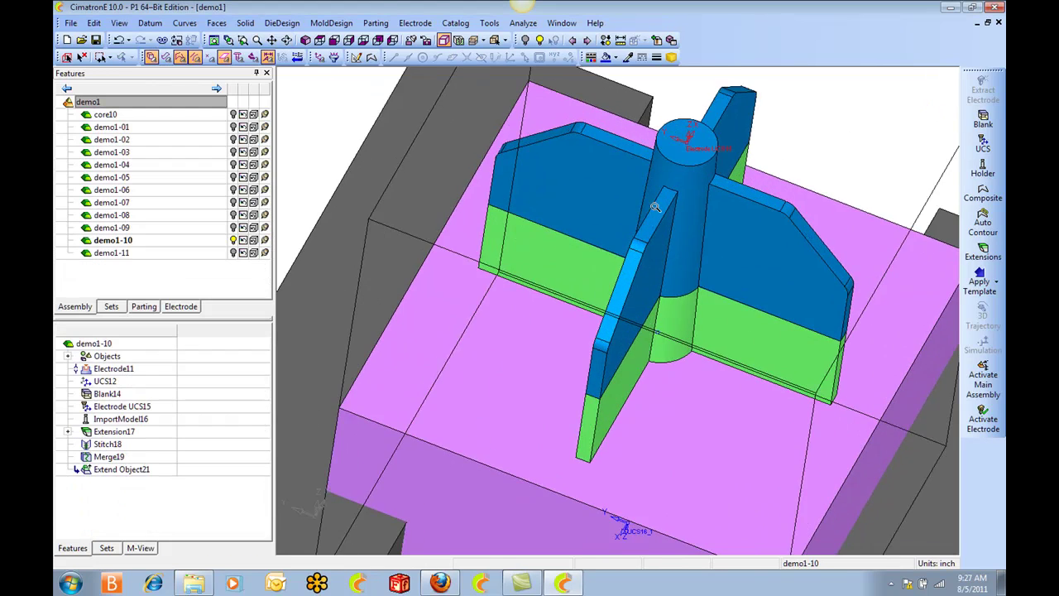
{"action": "middle_click_drag", "start_coordinate": [689, 249], "coordinate": [610, 319], "text": "ctrl"}
{"action": "left_click_drag", "start_coordinate": [610, 319], "coordinate": [572, 321], "text": "ctrl"}
{"action": "right_click_drag", "start_coordinate": [572, 321], "coordinate": [668, 397], "text": "ctrl"}
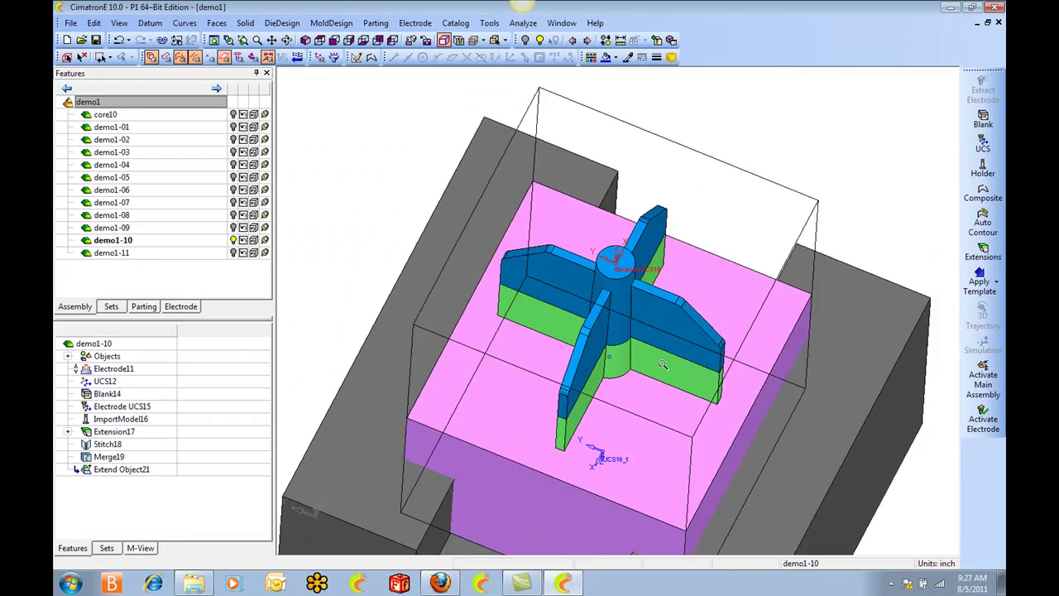
{"action": "left_click_drag", "start_coordinate": [668, 398], "coordinate": [726, 372], "text": "ctrl"}
{"action": "middle_click_drag", "start_coordinate": [727, 372], "coordinate": [680, 265], "text": "ctrl"}
{"action": "right_click_drag", "start_coordinate": [680, 264], "coordinate": [723, 352], "text": "ctrl"}
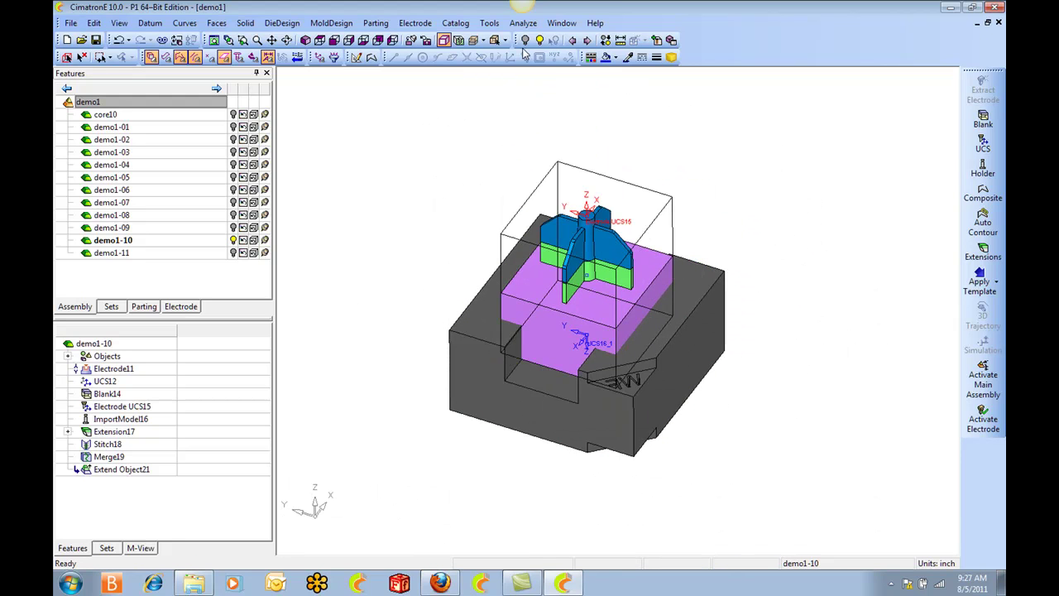
{"action": "middle_click_drag", "start_coordinate": [472, 146], "coordinate": [499, 164], "text": "ctrl"}
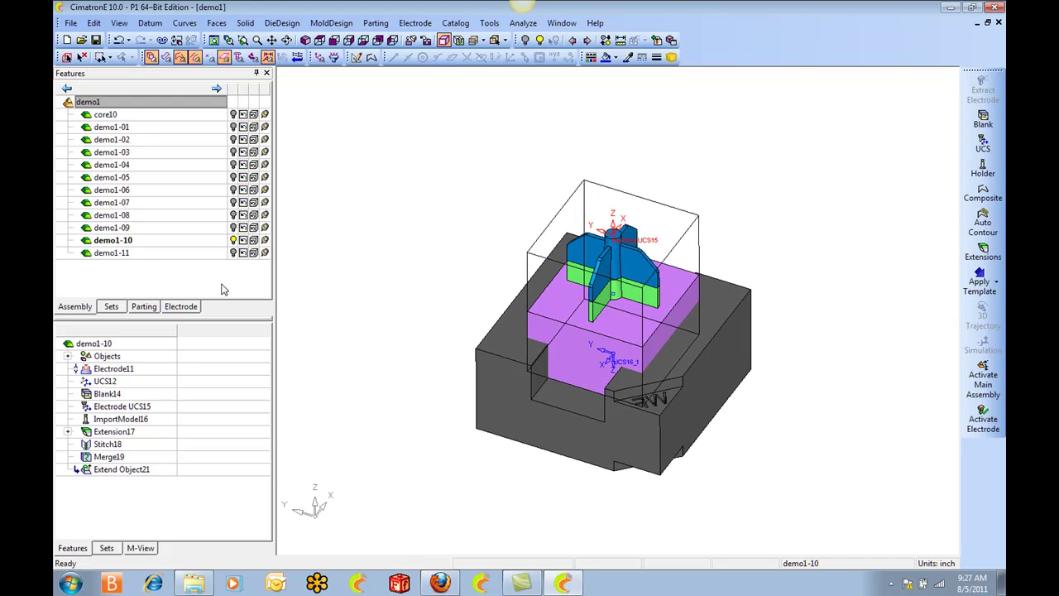
Step: Activate the main demo1 assembly, show all its components, and view the core with every electrode isometrically in the electrode list
{"action": "left_click", "coordinate": [180, 306]}
{"action": "left_click", "coordinate": [139, 104]}
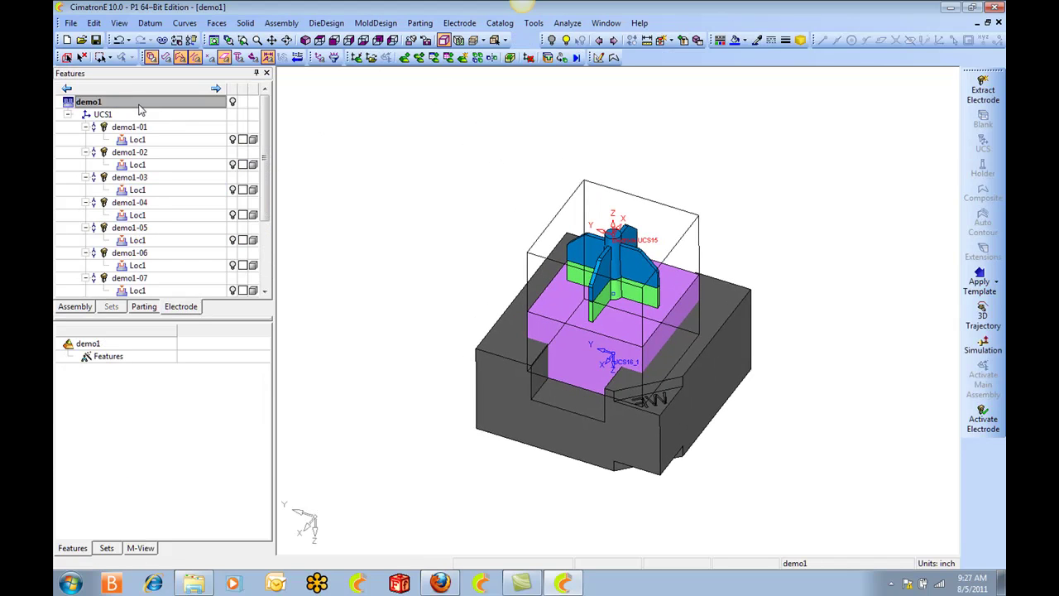
{"action": "left_click", "coordinate": [74, 307]}
{"action": "right_click", "coordinate": [191, 102]}
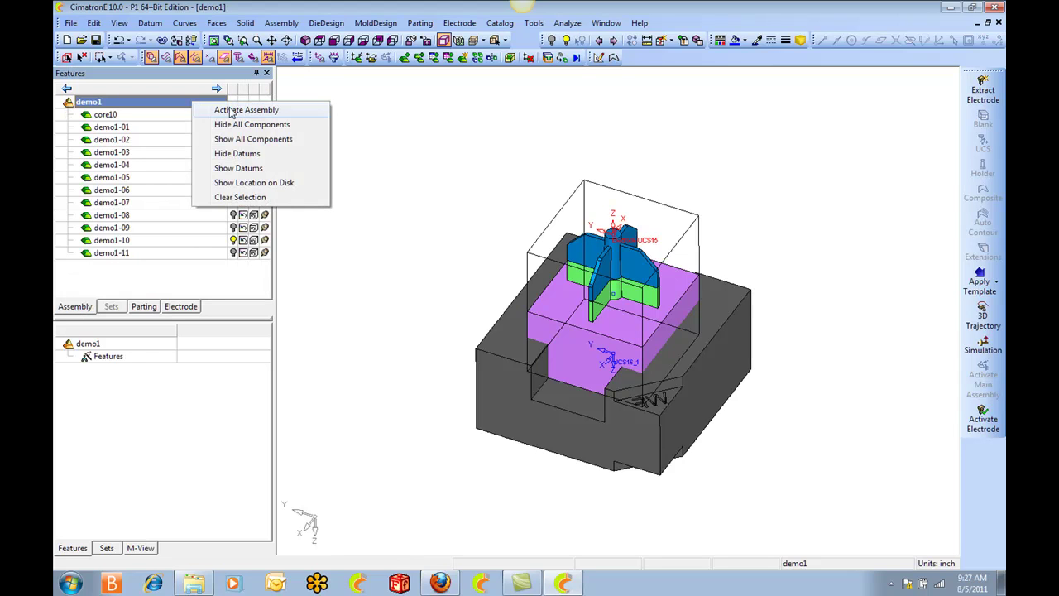
{"action": "left_click", "coordinate": [233, 141]}
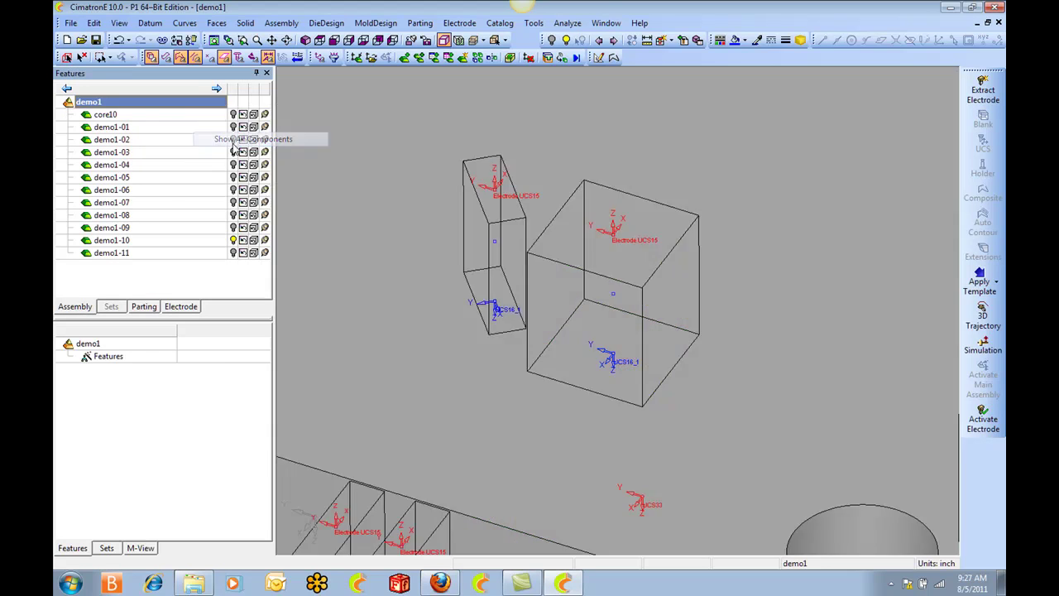
{"action": "left_click", "coordinate": [181, 307]}
{"action": "left_click", "coordinate": [306, 40]}
{"action": "middle_click_drag", "start_coordinate": [363, 143], "coordinate": [397, 179]}
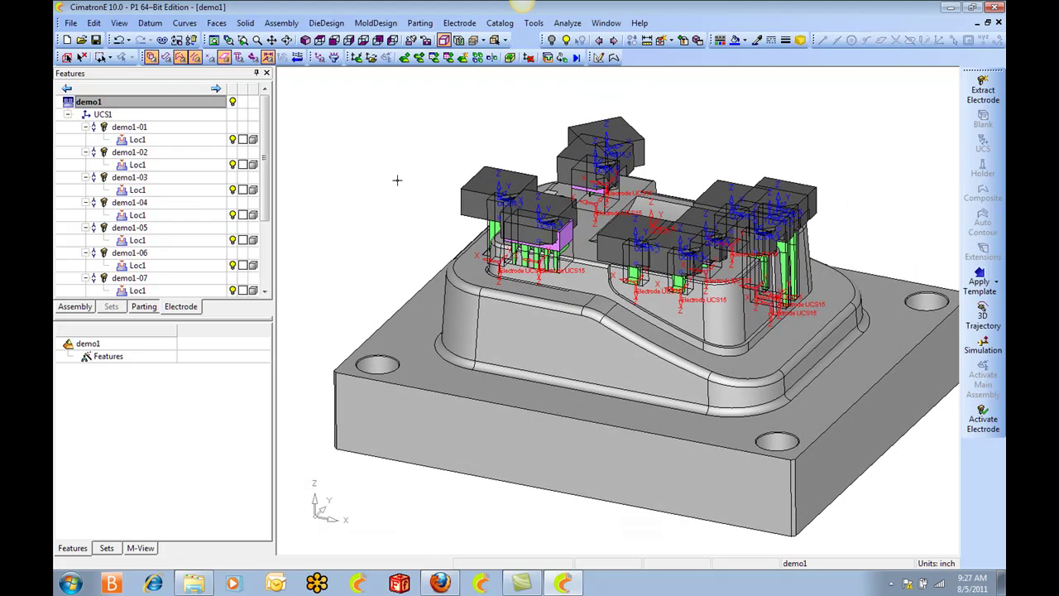
Step: Create an assembly drawing of all electrodes under UCS1 and acknowledge the created file
{"action": "right_click", "coordinate": [143, 115]}
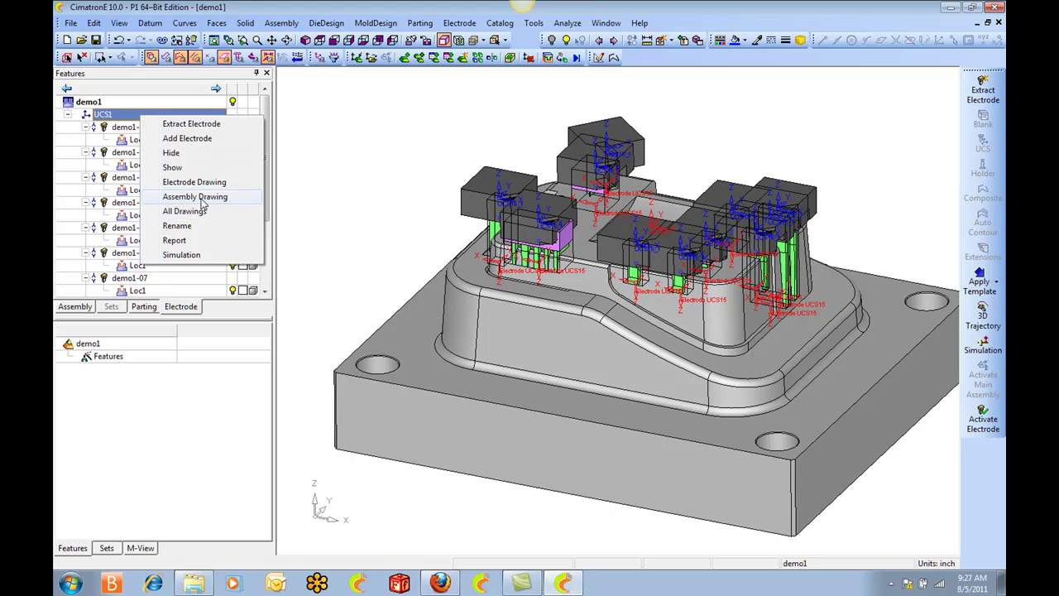
{"action": "left_click", "coordinate": [203, 198]}
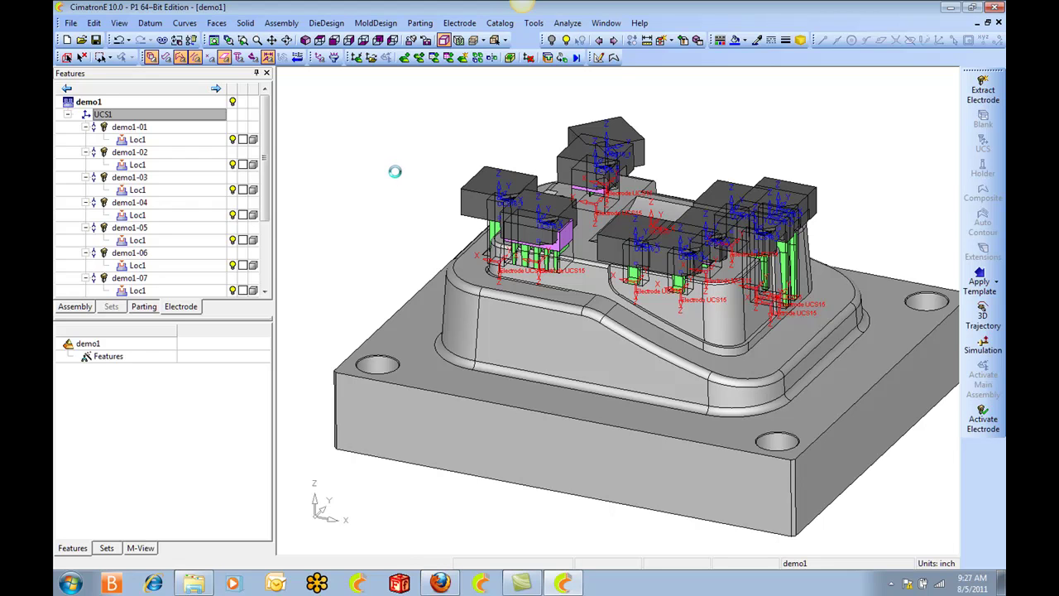
{"action": "left_click", "coordinate": [586, 320]}
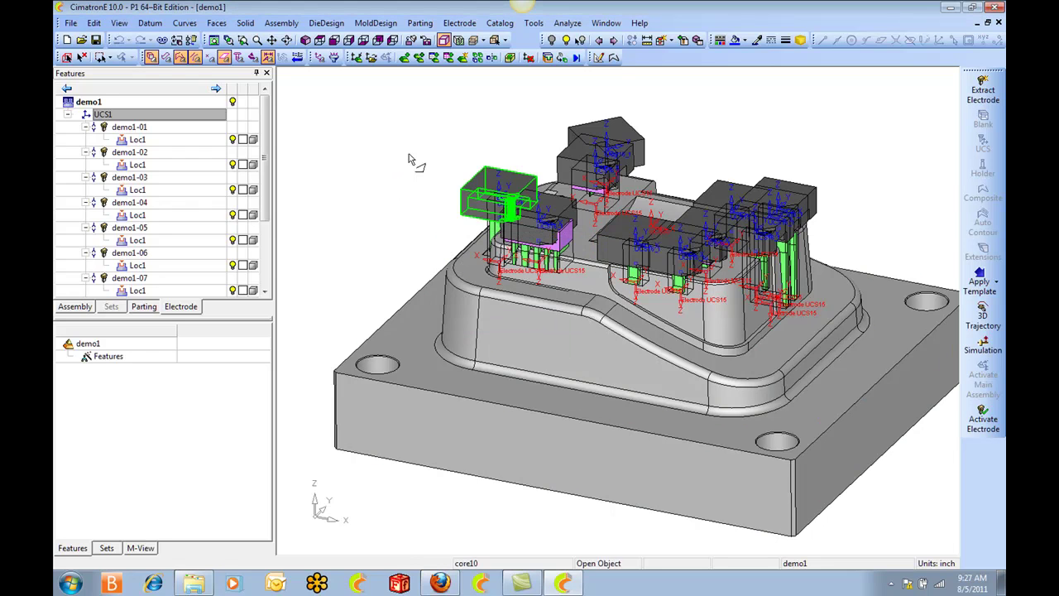
Step: Open the demo1_Drawing file from the demo1 folder
{"action": "left_click", "coordinate": [81, 40]}
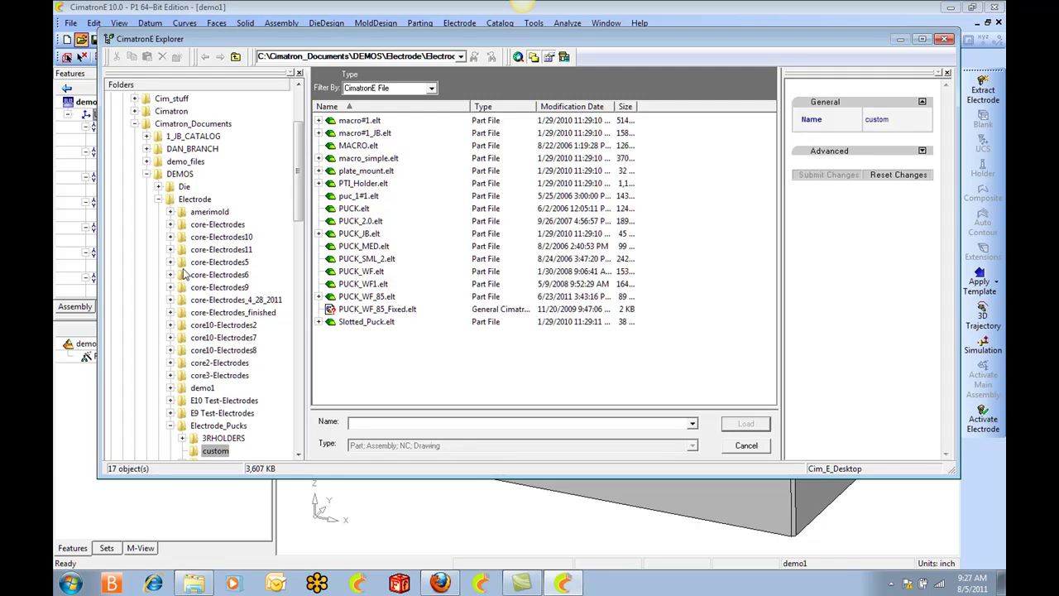
{"action": "left_click", "coordinate": [203, 386]}
{"action": "left_click", "coordinate": [366, 273]}
{"action": "left_click", "coordinate": [746, 424]}
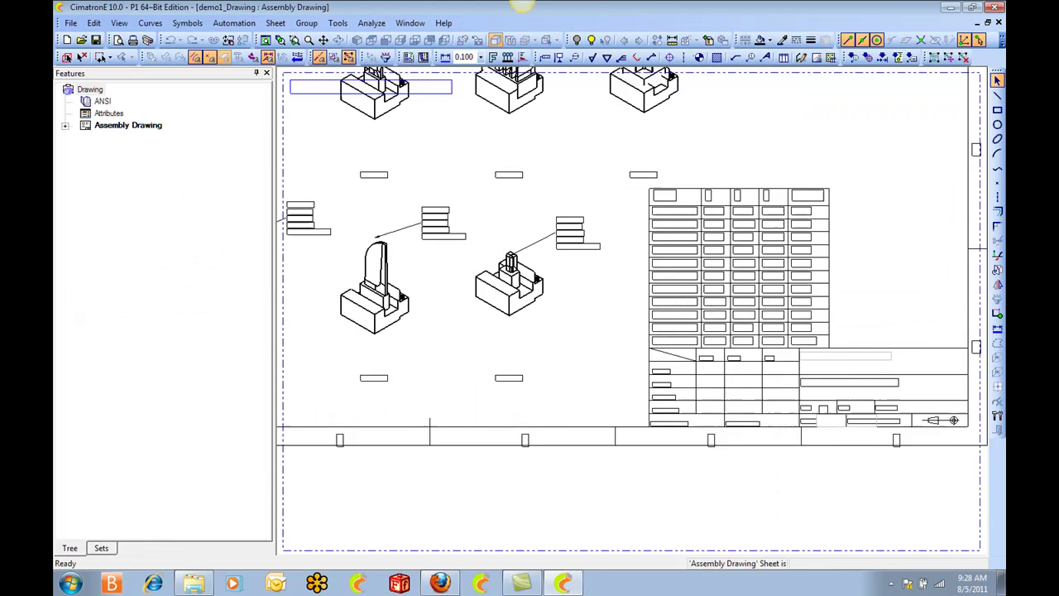
Step: Examine the drawing's core plan view with its electrode labels, and the individual electrode views with their coordinates and rotation
{"action": "mouse_move", "coordinate": [590, 233]}
{"action": "middle_mouse_down", "text": "ctrl"}
{"action": "mouse_move", "coordinate": [598, 316]}
{"action": "mouse_move", "coordinate": [677, 350]}
{"action": "middle_mouse_up", "text": "ctrl"}
{"action": "scroll", "coordinate": [598, 315], "scroll_direction": "down", "scroll_amount": 2}
{"action": "middle_click_drag", "start_coordinate": [579, 330], "coordinate": [669, 331], "text": "ctrl"}
{"action": "scroll", "coordinate": [669, 330], "scroll_direction": "up", "scroll_amount": 4}
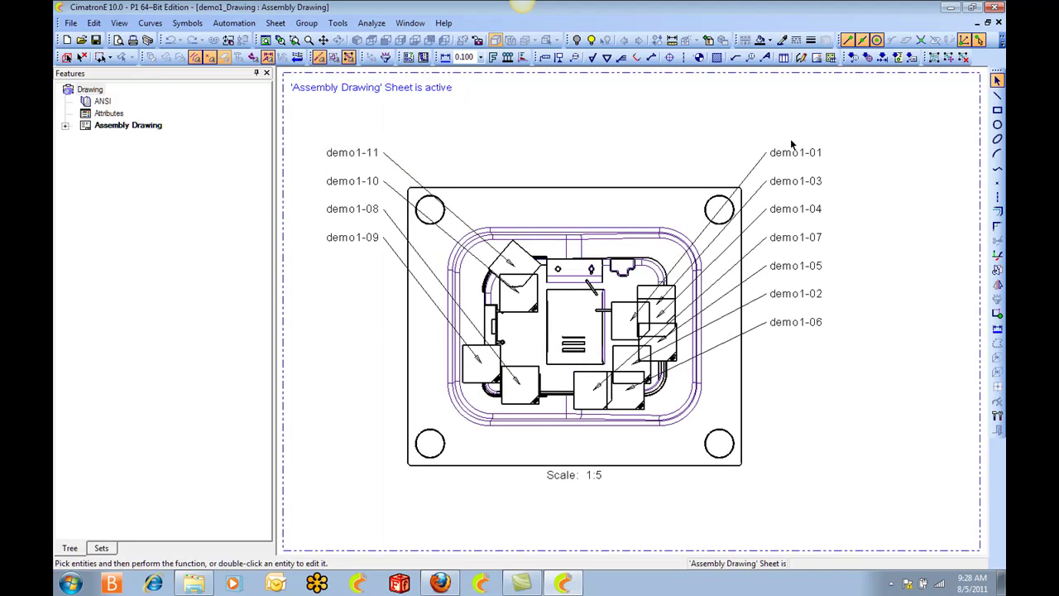
{"action": "mouse_move", "coordinate": [816, 364]}
{"action": "middle_mouse_down", "text": "ctrl"}
{"action": "mouse_move", "coordinate": [676, 227]}
{"action": "mouse_move", "coordinate": [659, 195]}
{"action": "middle_mouse_up", "text": "ctrl"}
{"action": "right_click_drag", "start_coordinate": [660, 195], "coordinate": [742, 336], "text": "ctrl"}
{"action": "middle_click_drag", "start_coordinate": [789, 320], "coordinate": [560, 392], "text": "ctrl"}
{"action": "middle_click_drag", "start_coordinate": [713, 245], "coordinate": [637, 319], "text": "ctrl"}
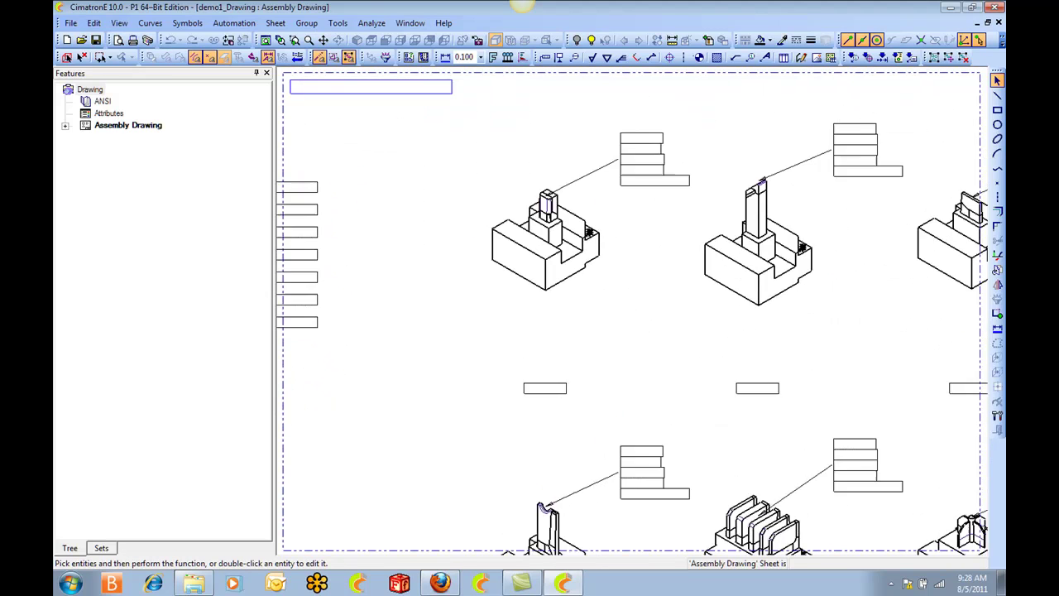
{"action": "right_click_drag", "start_coordinate": [643, 318], "coordinate": [661, 242], "text": "ctrl"}
{"action": "middle_click_drag", "start_coordinate": [660, 242], "coordinate": [587, 300], "text": "ctrl"}
{"action": "middle_click_drag", "start_coordinate": [688, 283], "coordinate": [502, 293], "text": "ctrl"}
{"action": "middle_click_drag", "start_coordinate": [689, 298], "coordinate": [576, 273], "text": "ctrl"}
{"action": "middle_click_drag", "start_coordinate": [795, 238], "coordinate": [736, 223]}
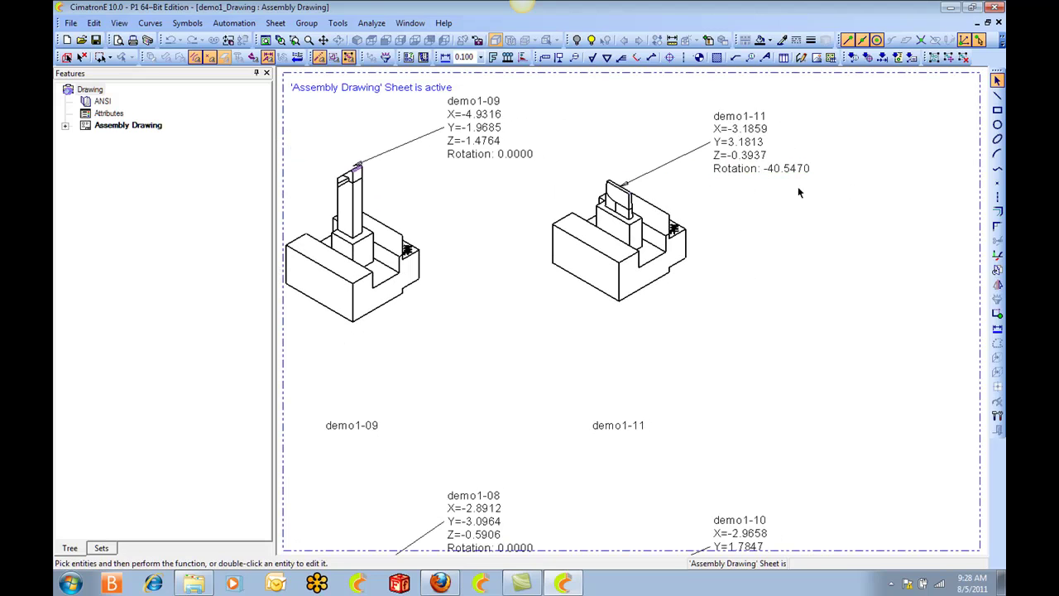
Step: Examine the lower electrode views and the location table listing X, Y, Z and rotation above the title block
{"action": "right_click_drag", "start_coordinate": [777, 179], "coordinate": [774, 331], "text": "ctrl"}
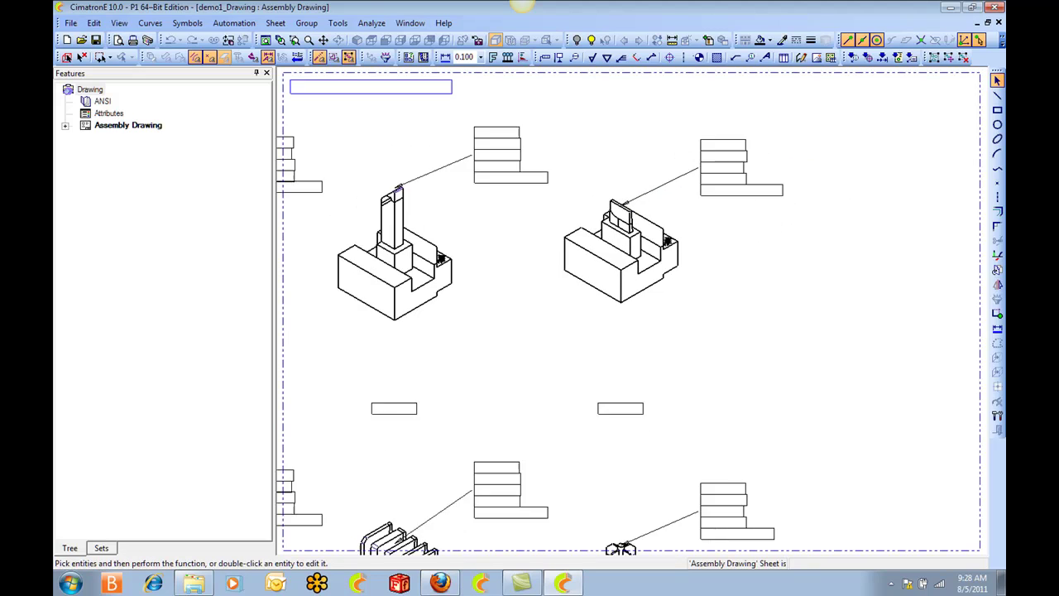
{"action": "middle_click_drag", "start_coordinate": [765, 389], "coordinate": [806, 232], "text": "ctrl"}
{"action": "middle_click_drag", "start_coordinate": [806, 419], "coordinate": [798, 278], "text": "ctrl"}
{"action": "middle_click_drag", "start_coordinate": [777, 319], "coordinate": [828, 231], "text": "ctrl"}
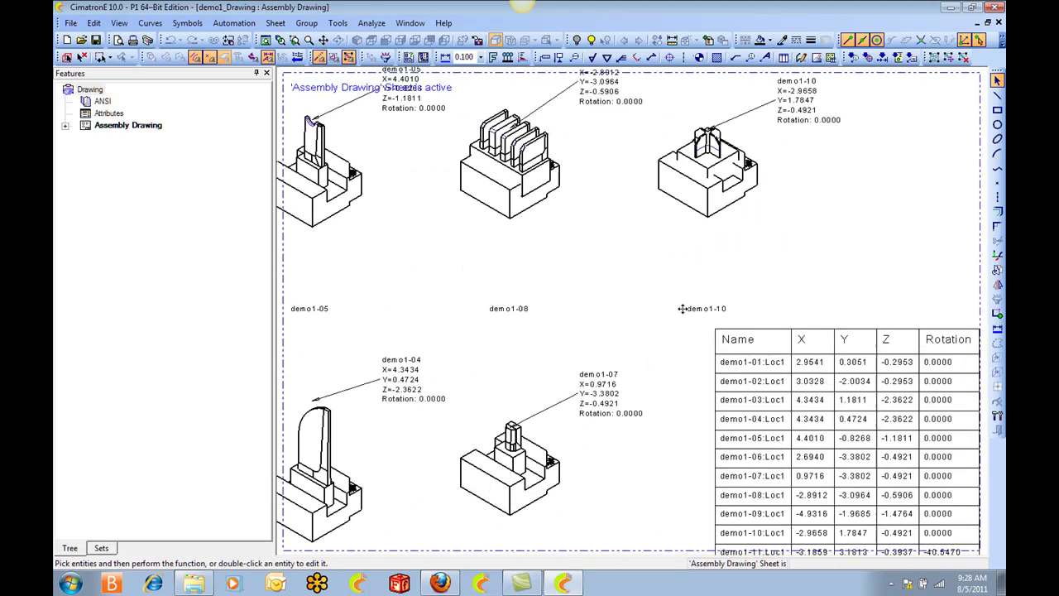
{"action": "middle_click_drag", "start_coordinate": [678, 305], "coordinate": [737, 227], "text": "ctrl"}
{"action": "middle_click_drag", "start_coordinate": [760, 314], "coordinate": [553, 212], "text": "ctrl"}
{"action": "middle_click_drag", "start_coordinate": [684, 274], "coordinate": [621, 261], "text": "ctrl"}
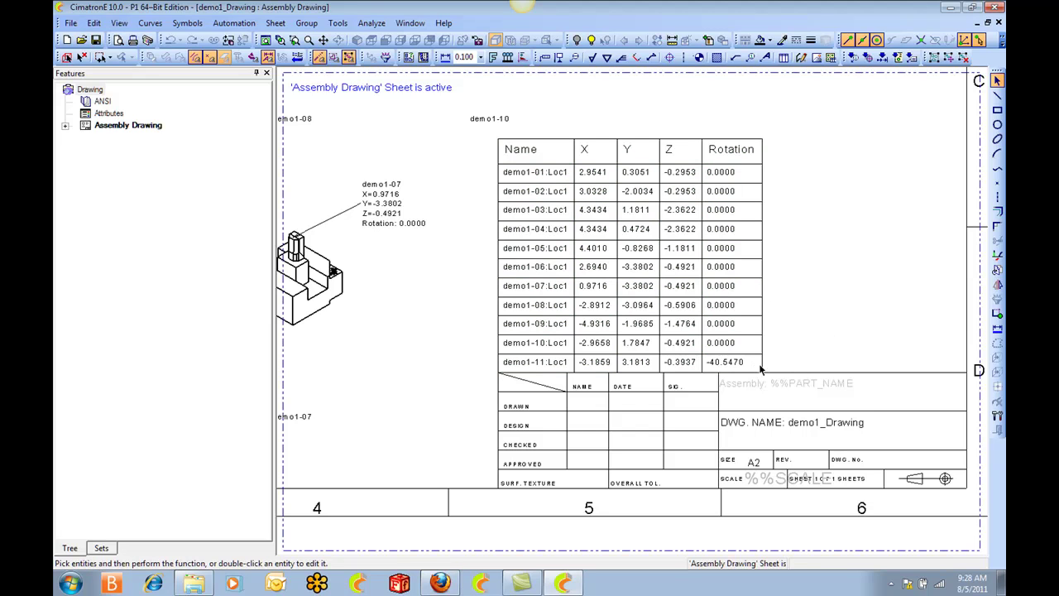
{"action": "scroll", "coordinate": [830, 255], "scroll_direction": "down", "scroll_amount": 1}
{"action": "mouse_move", "coordinate": [860, 274]}
{"action": "middle_mouse_down", "text": "ctrl"}
{"action": "mouse_move", "coordinate": [865, 314]}
{"action": "mouse_move", "coordinate": [934, 307]}
{"action": "middle_mouse_up", "text": "ctrl"}
{"action": "middle_click_drag", "start_coordinate": [582, 319], "coordinate": [718, 325], "text": "ctrl"}
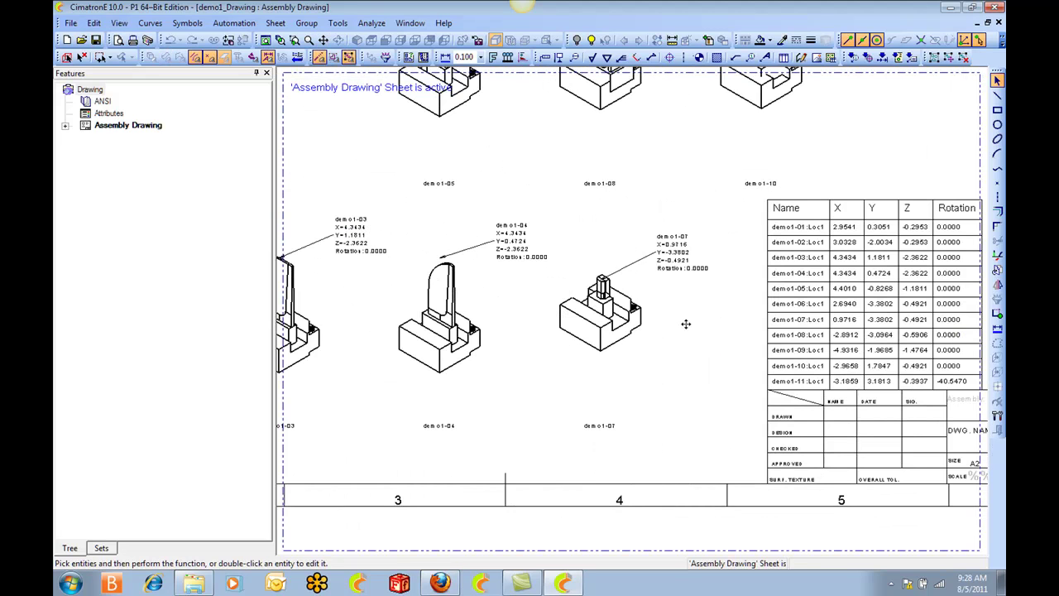
{"action": "mouse_move", "coordinate": [524, 369]}
{"action": "middle_mouse_down"}
{"action": "mouse_move", "coordinate": [711, 402]}
{"action": "mouse_move", "coordinate": [714, 413]}
{"action": "mouse_move", "coordinate": [531, 393]}
{"action": "middle_mouse_up"}
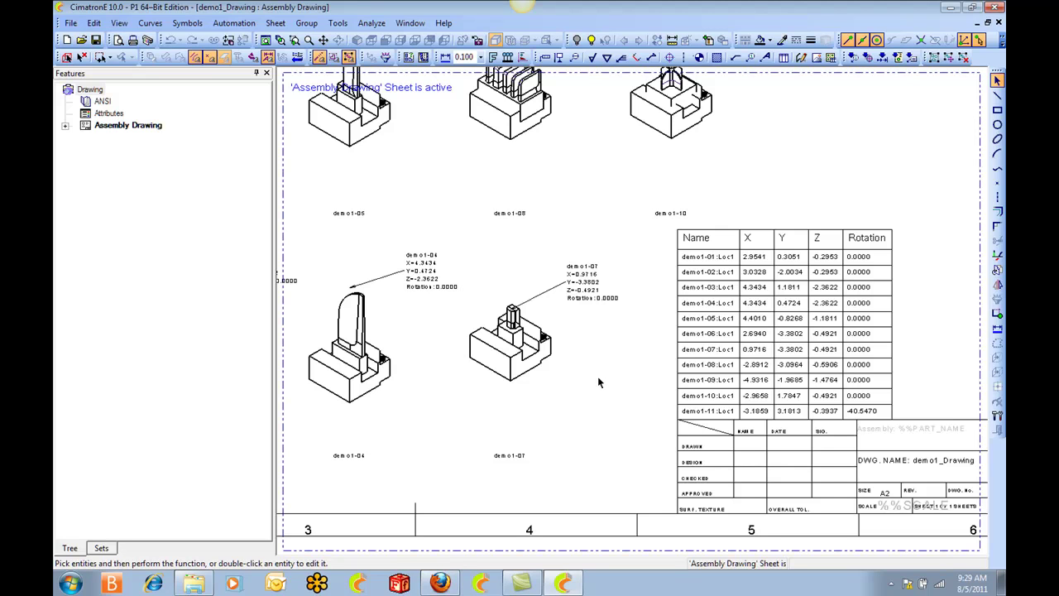
Step: View the full assembly drawing sheet and close it without saving changes
{"action": "scroll", "coordinate": [597, 376], "scroll_direction": "down", "scroll_amount": 3}
{"action": "scroll", "coordinate": [666, 296], "scroll_direction": "down", "scroll_amount": 4}
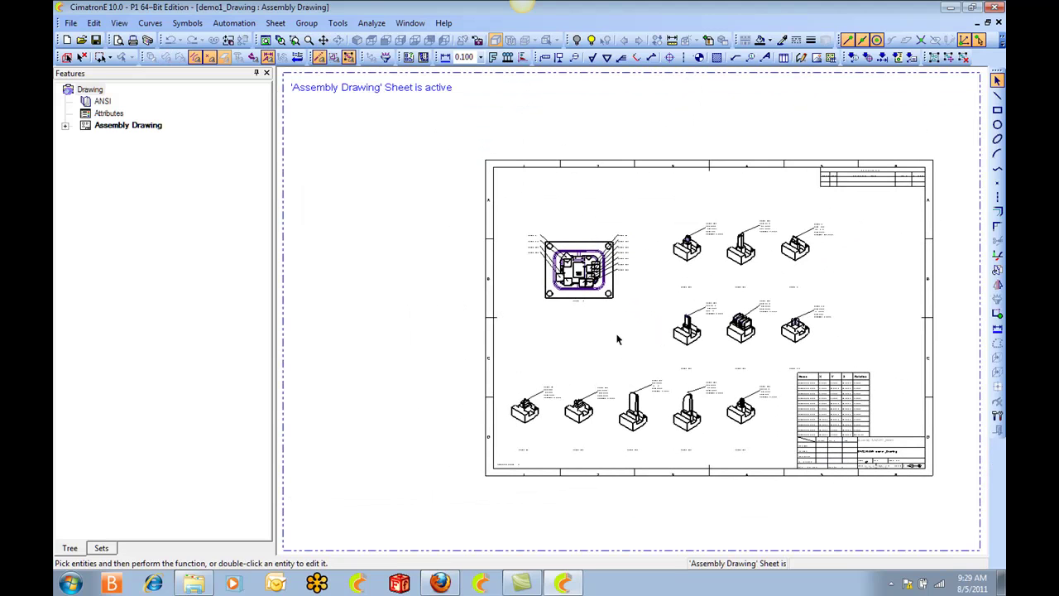
{"action": "left_click", "coordinate": [998, 22]}
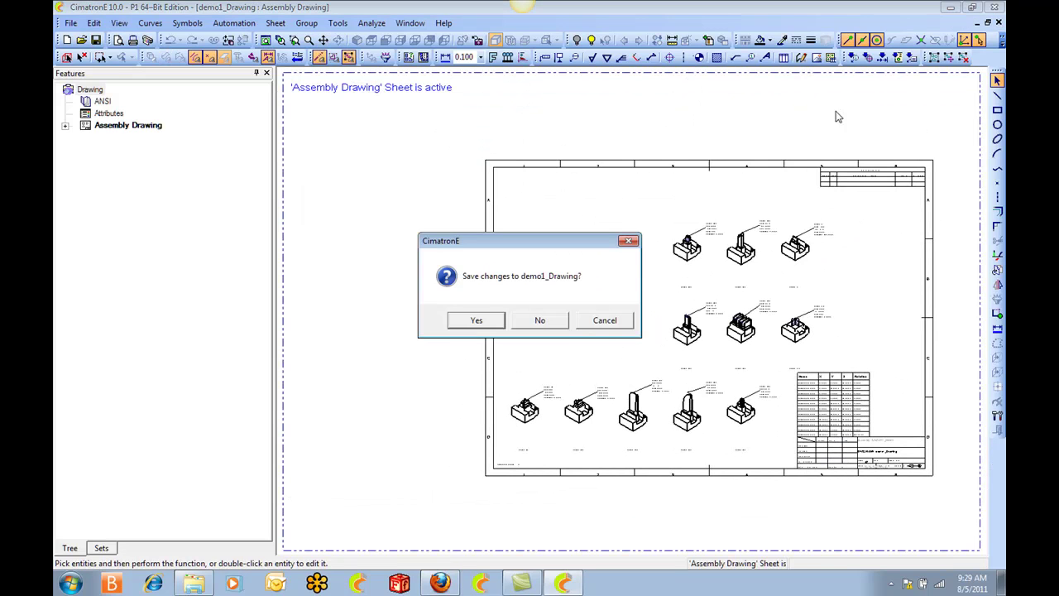
{"action": "left_click", "coordinate": [543, 319]}
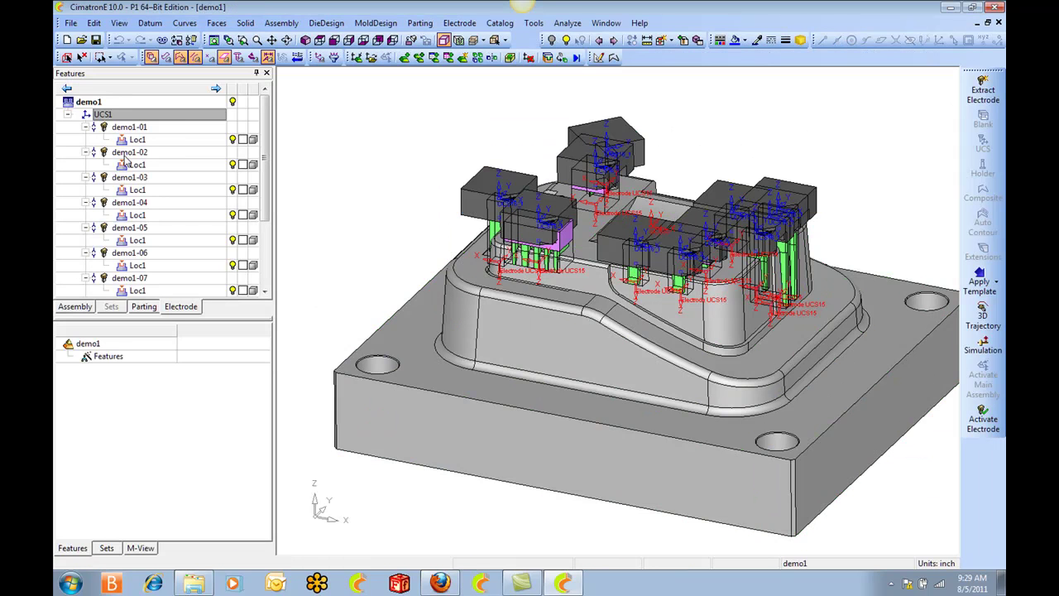
Step: Create an electrode drawing for location Loc1 of demo1-01 and acknowledge the created file
{"action": "left_click", "coordinate": [171, 141]}
{"action": "right_click", "coordinate": [171, 141]}
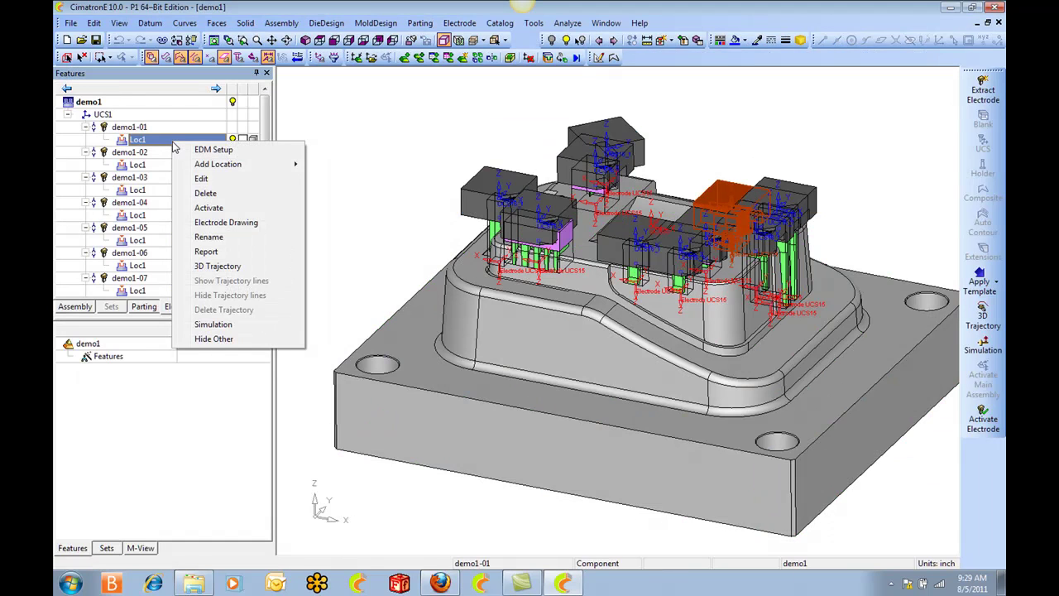
{"action": "left_click", "coordinate": [249, 223]}
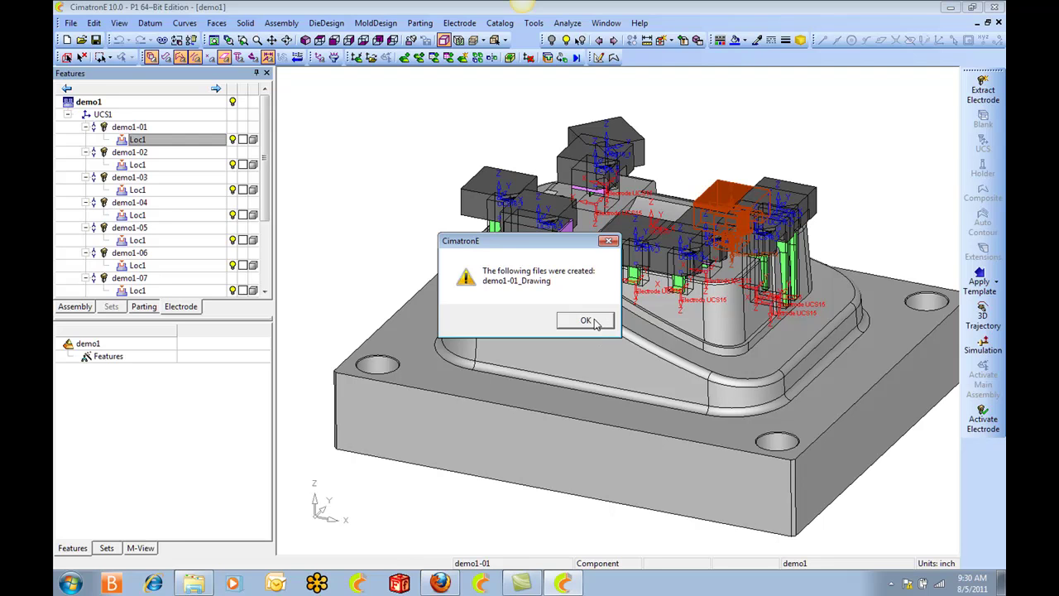
{"action": "left_click", "coordinate": [586, 321]}
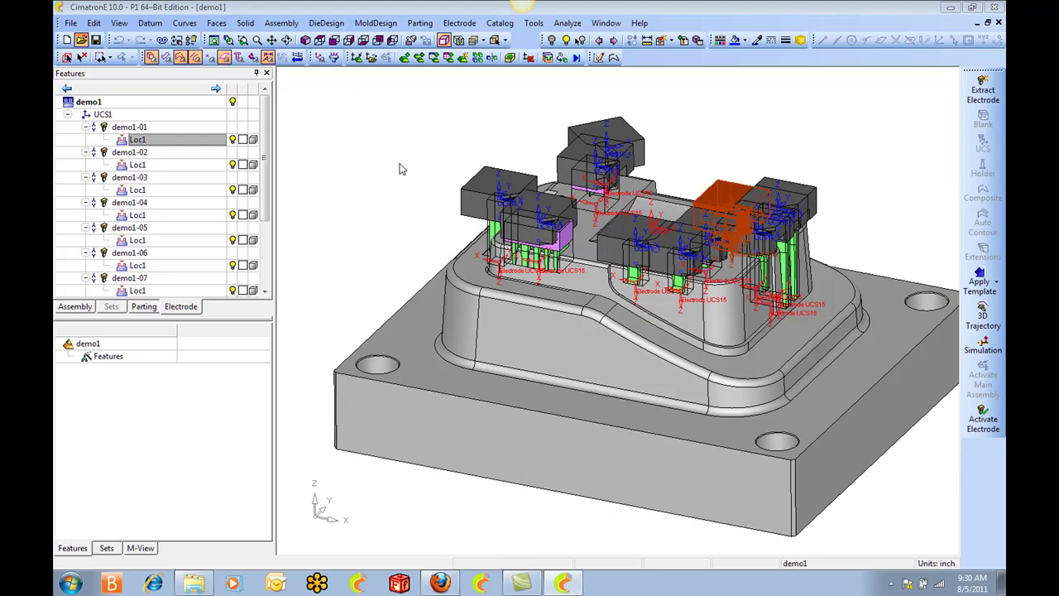
Step: Bring up the file explorer to open a drawing from the demo1 folder
{"action": "key", "text": "ctrl+o"}
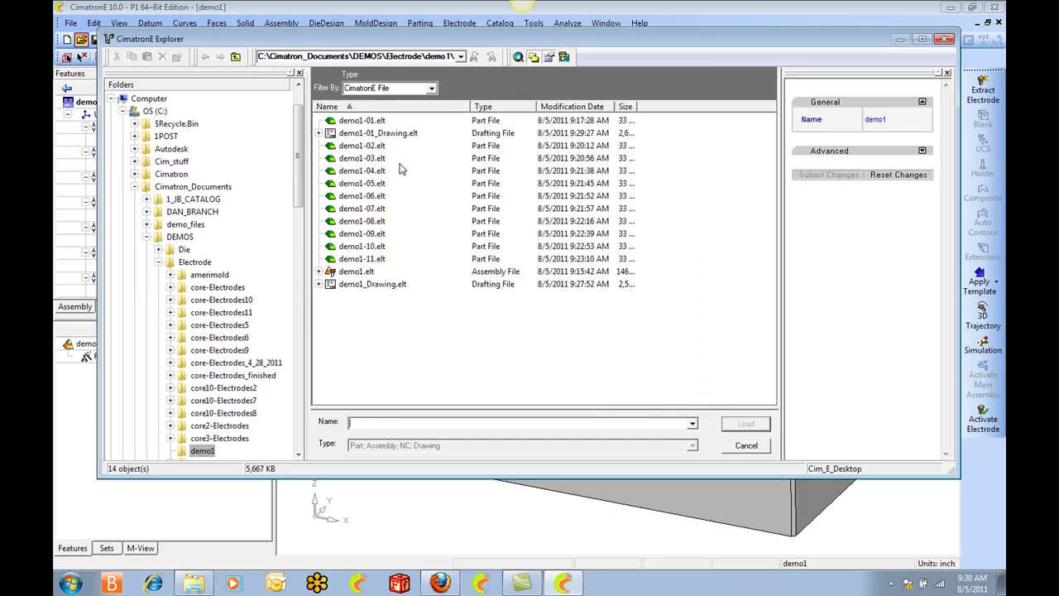
Step: Open the demo1-01_Drawing drafting file from the demo1 electrode folder
{"action": "left_click", "coordinate": [354, 134]}
{"action": "left_click", "coordinate": [745, 424]}
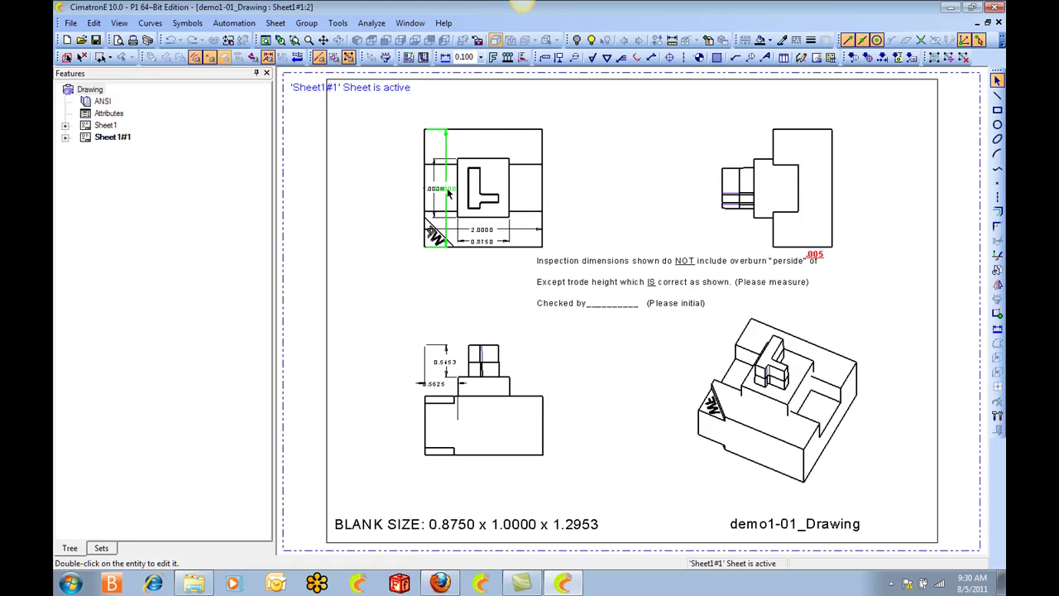
Step: Remove the overall 2.0000 dimensions from the top view, and reposition its 0.8750 and 1.0000 blank dimensions outside the electrode outline
{"action": "double_click", "coordinate": [484, 240]}
{"action": "middle_click", "coordinate": [481, 291]}
{"action": "left_click_drag", "start_coordinate": [489, 243], "coordinate": [487, 273]}
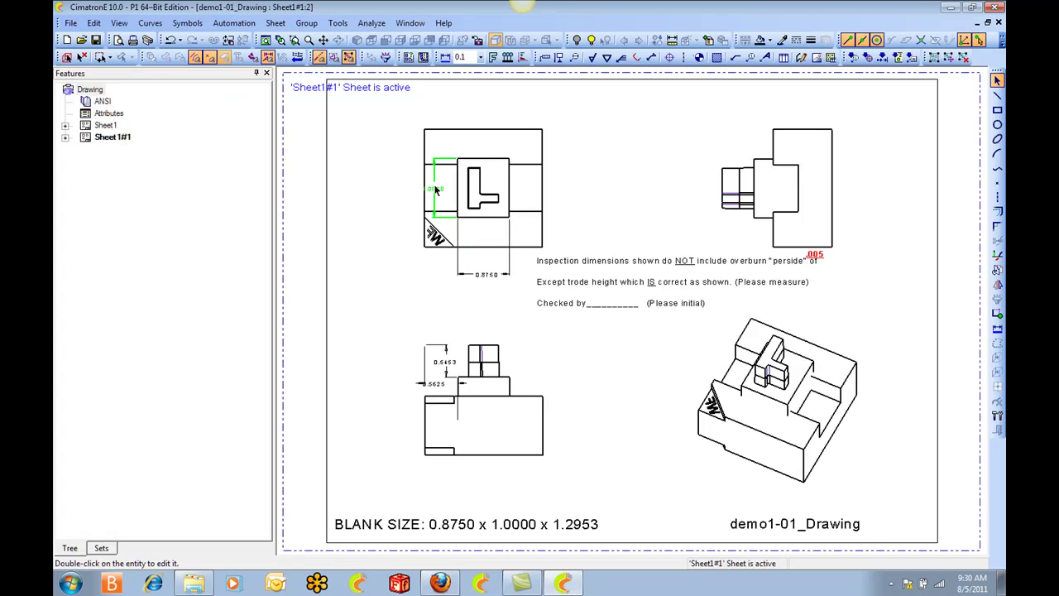
{"action": "double_click", "coordinate": [435, 194]}
{"action": "left_click", "coordinate": [405, 236]}
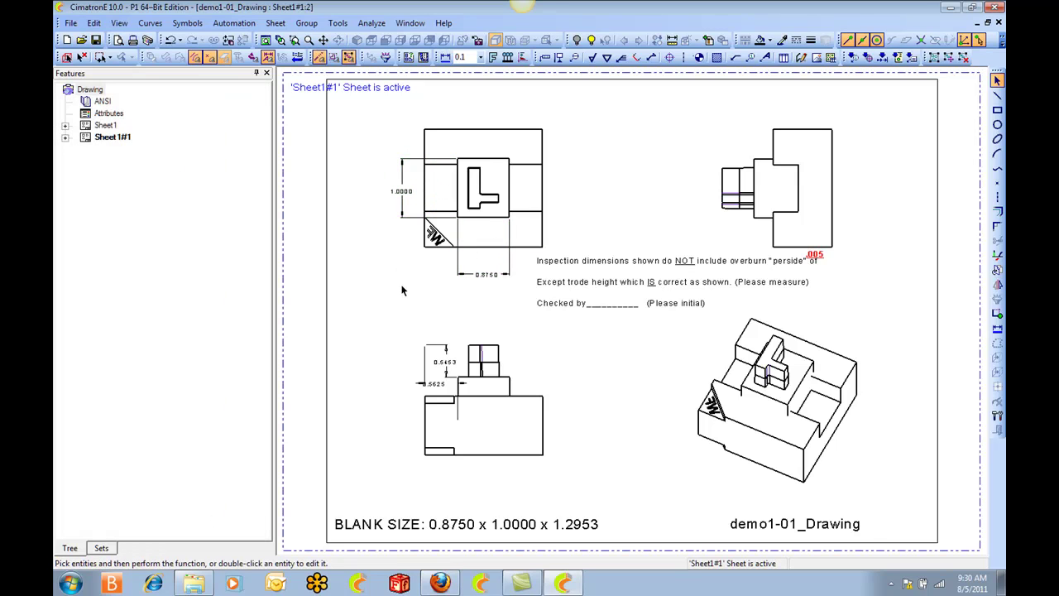
Step: Place the 1.2953 height dimension beside the front view and align the .005 overburn value with the inspection note
{"action": "double_click", "coordinate": [430, 382]}
{"action": "left_click", "coordinate": [385, 378]}
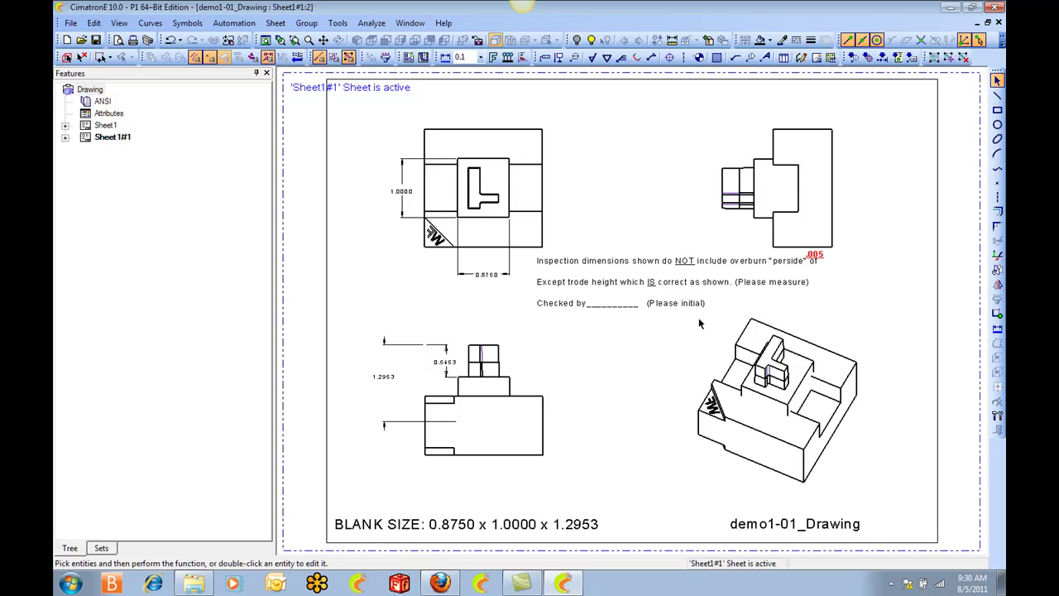
{"action": "double_click", "coordinate": [817, 257]}
{"action": "left_click", "coordinate": [824, 311]}
Step: Activate Sheet1 and examine its location table, overburn notes and the electrode's coordinate dimensions in the front and top views
{"action": "double_click", "coordinate": [106, 125]}
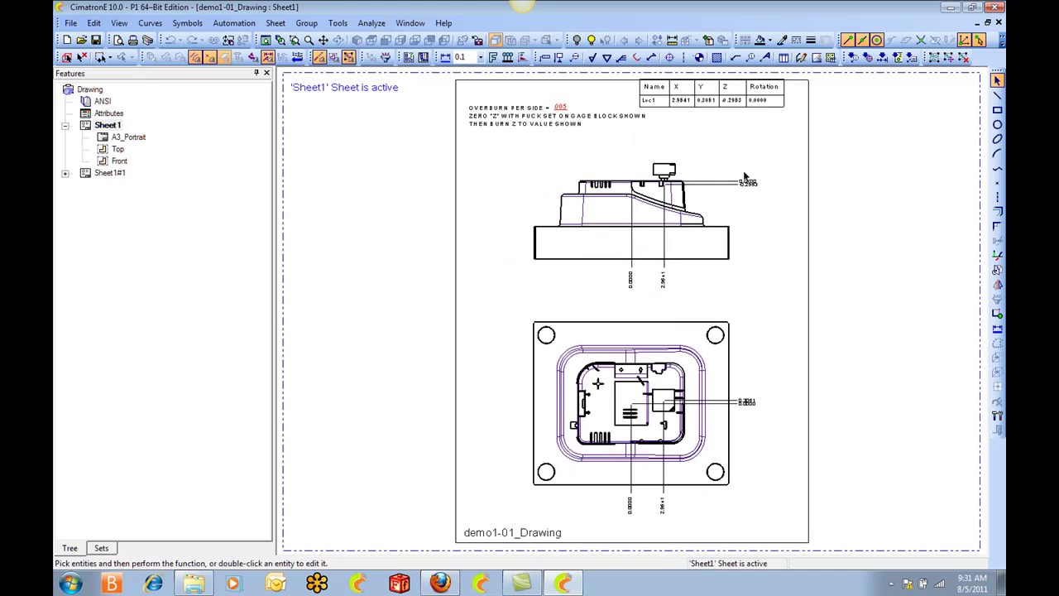
{"action": "scroll", "coordinate": [752, 196], "scroll_direction": "up", "scroll_amount": 3}
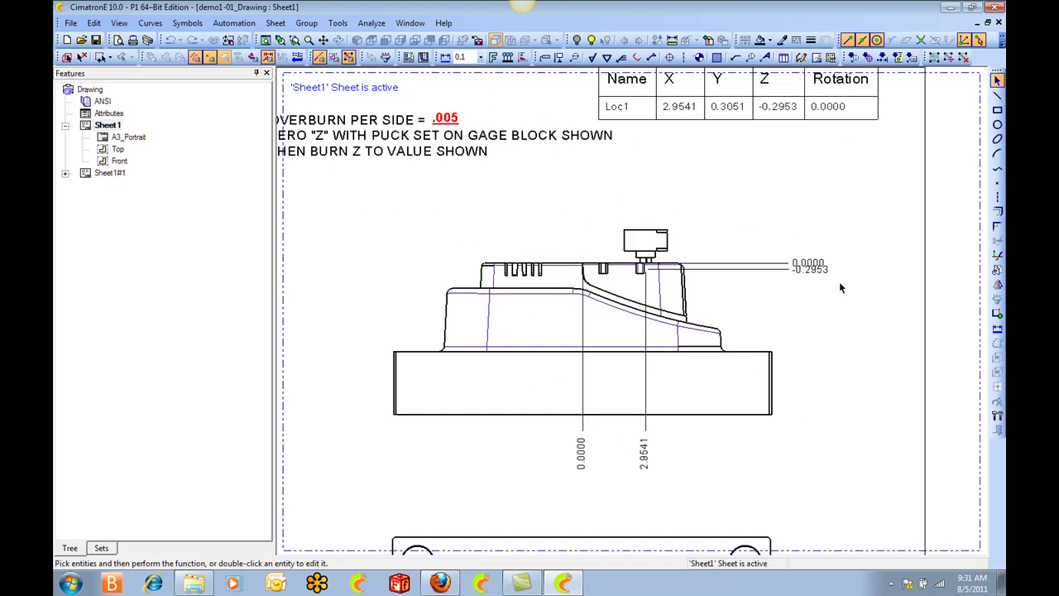
{"action": "scroll", "coordinate": [794, 273], "scroll_direction": "down", "scroll_amount": 1}
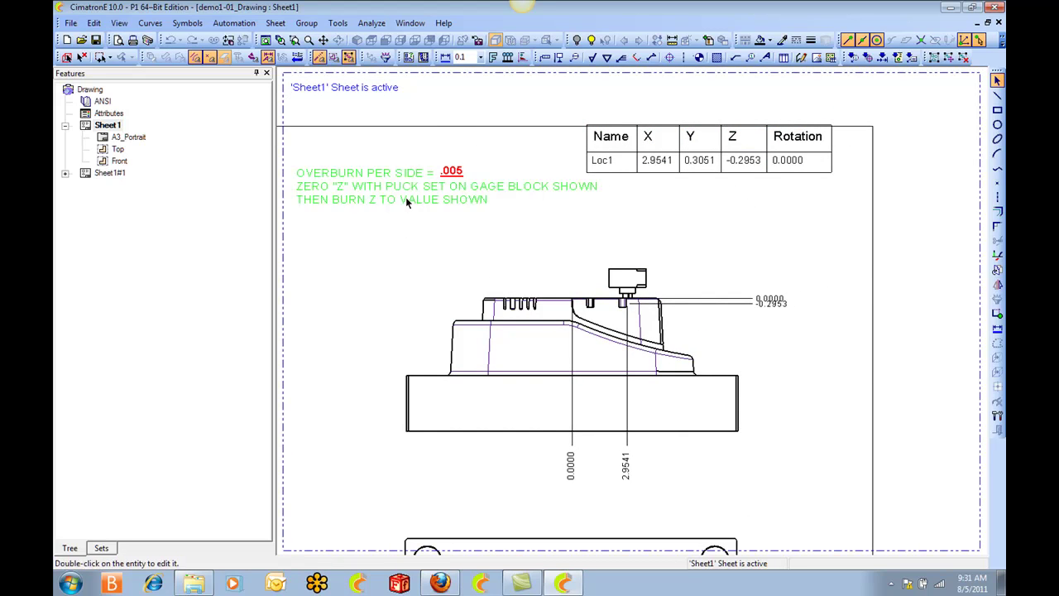
{"action": "middle_click_drag", "start_coordinate": [480, 478], "coordinate": [513, 256], "text": "ctrl"}
{"action": "mouse_move", "coordinate": [557, 456]}
{"action": "middle_mouse_down", "text": "ctrl"}
{"action": "mouse_move", "coordinate": [577, 367]}
{"action": "mouse_move", "coordinate": [562, 282]}
{"action": "middle_mouse_up", "text": "ctrl"}
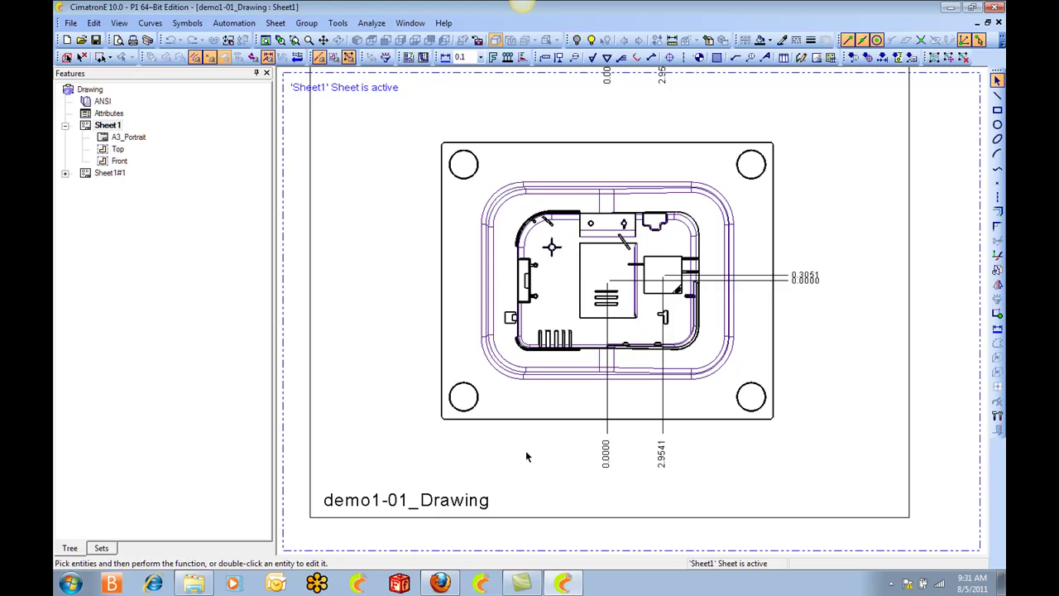
{"action": "right_click_drag", "start_coordinate": [542, 317], "coordinate": [570, 355], "text": "ctrl"}
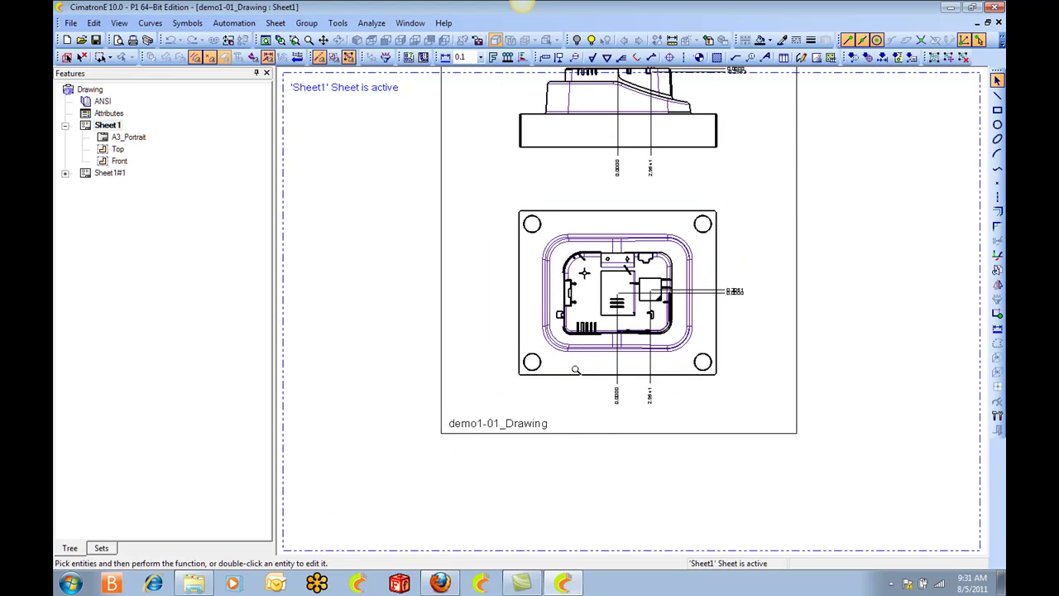
{"action": "middle_click_drag", "start_coordinate": [564, 263], "coordinate": [548, 377], "text": "ctrl"}
{"action": "scroll", "coordinate": [547, 376], "scroll_direction": "down", "scroll_amount": 1}
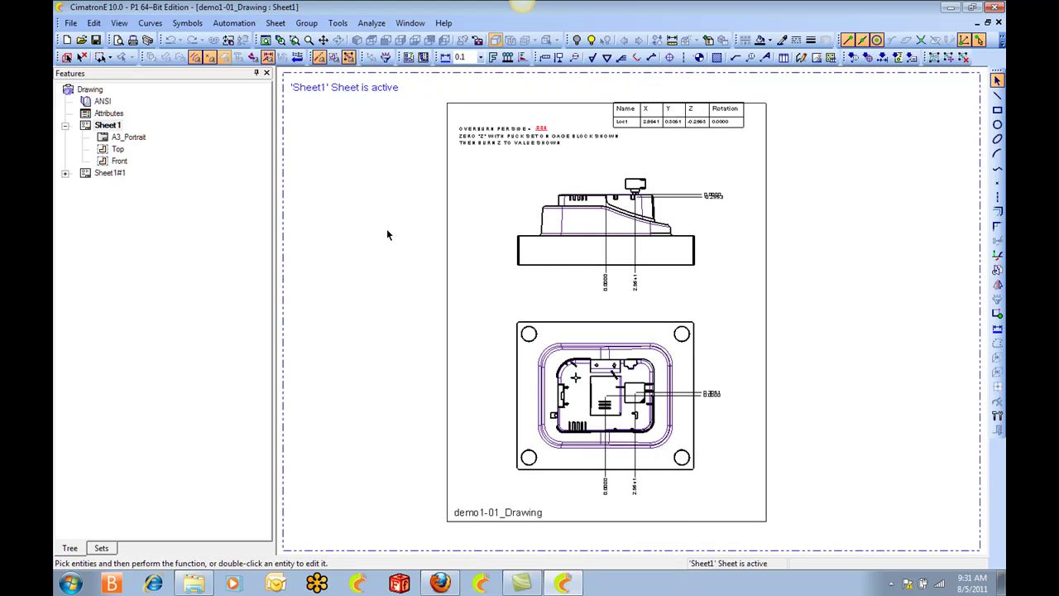
Step: Close the electrode drawing's sheets and return to the demo1 electrode assembly
{"action": "left_click", "coordinate": [998, 23]}
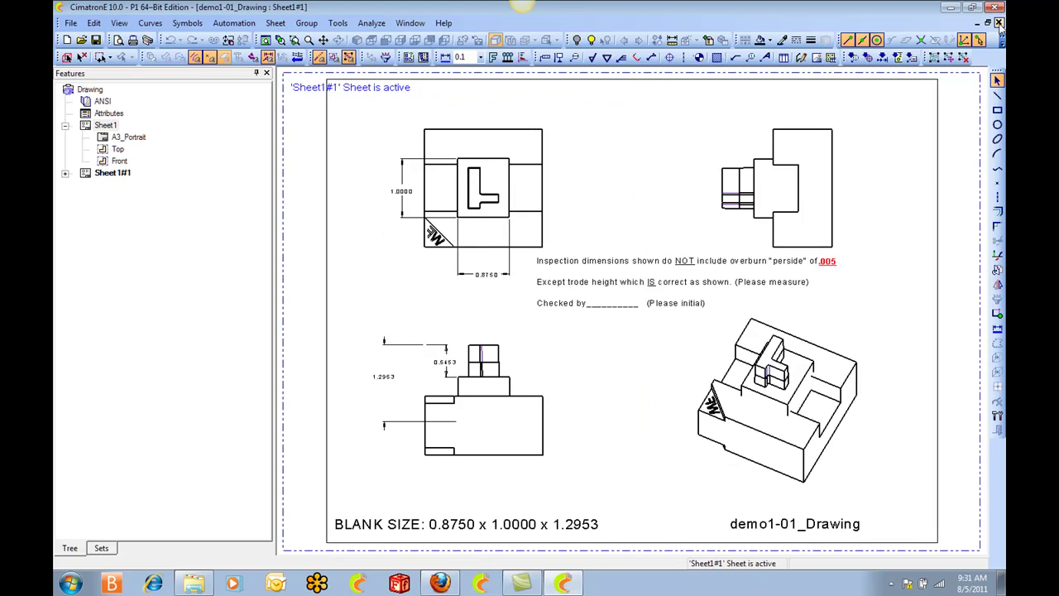
{"action": "left_click", "coordinate": [998, 23]}
{"action": "left_click", "coordinate": [537, 320]}
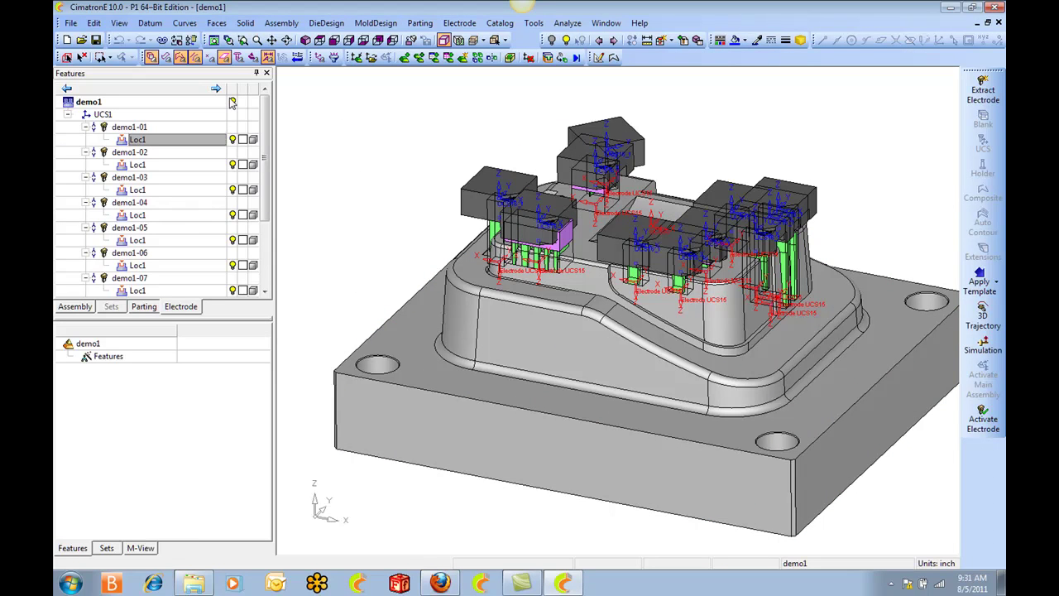
Step: Activate the demo1-02 electrode in the assembly
{"action": "scroll", "coordinate": [623, 266], "scroll_direction": "up", "scroll_amount": 5}
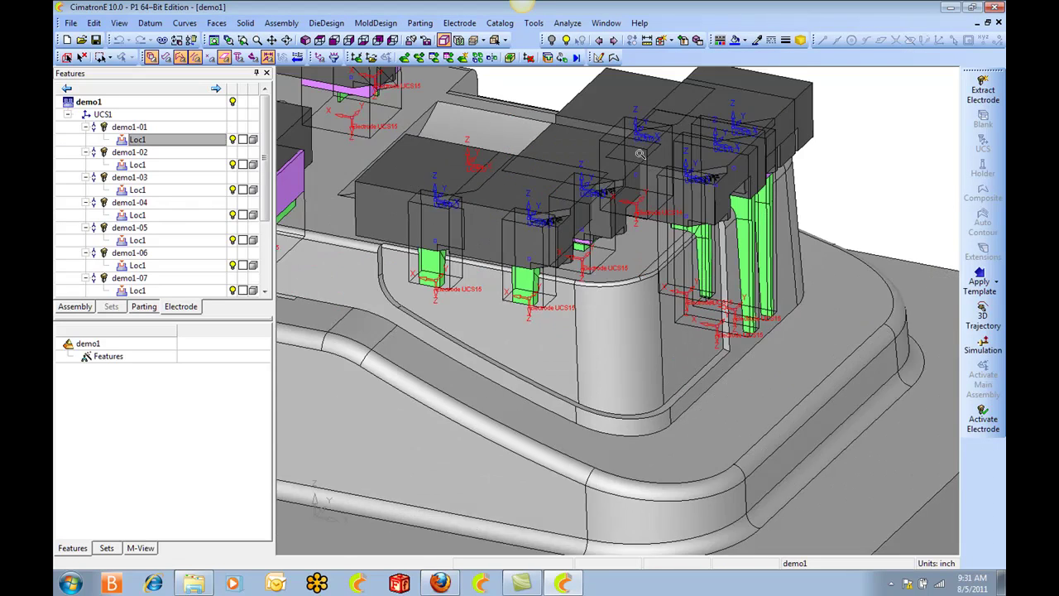
{"action": "scroll", "coordinate": [639, 309], "scroll_direction": "up", "scroll_amount": 2}
{"action": "right_click", "coordinate": [580, 236]}
{"action": "left_click", "coordinate": [622, 116]}
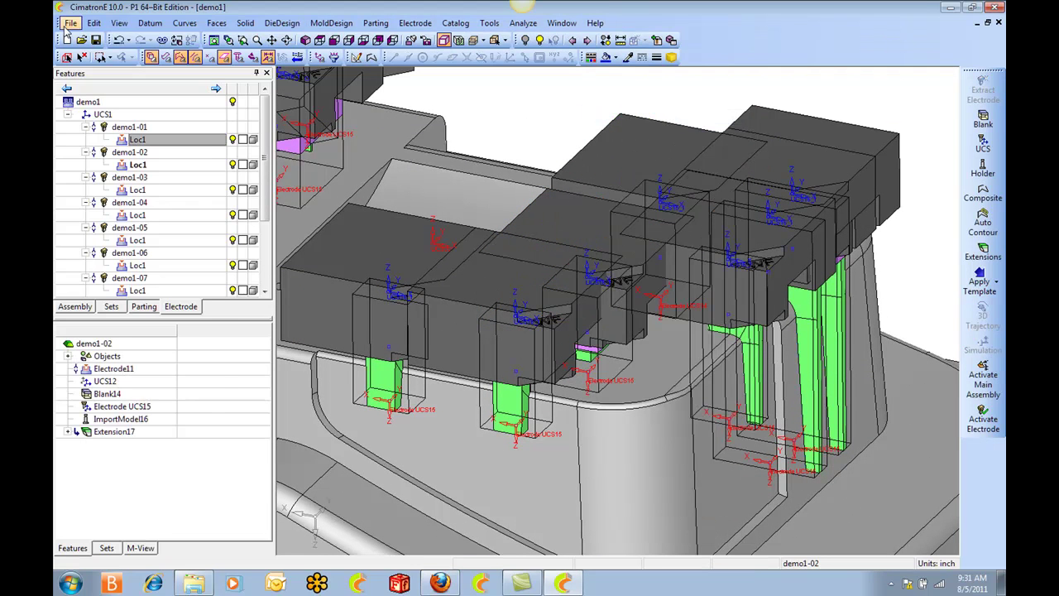
Step: Export the active electrode to NC, placing it by the active UCS of the reference model
{"action": "left_click", "coordinate": [71, 23]}
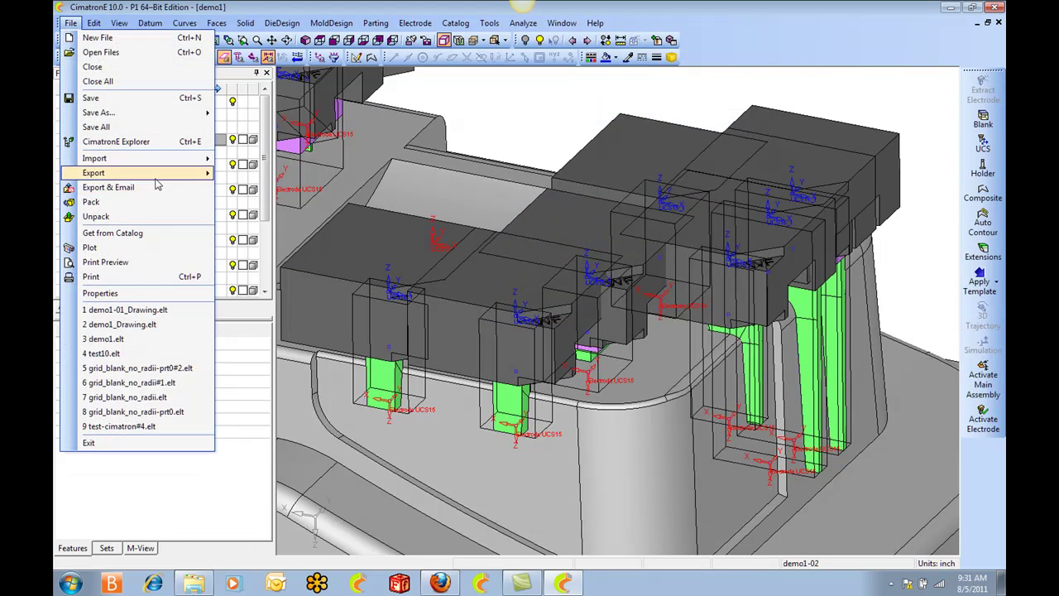
{"action": "mouse_move", "coordinate": [190, 174]}
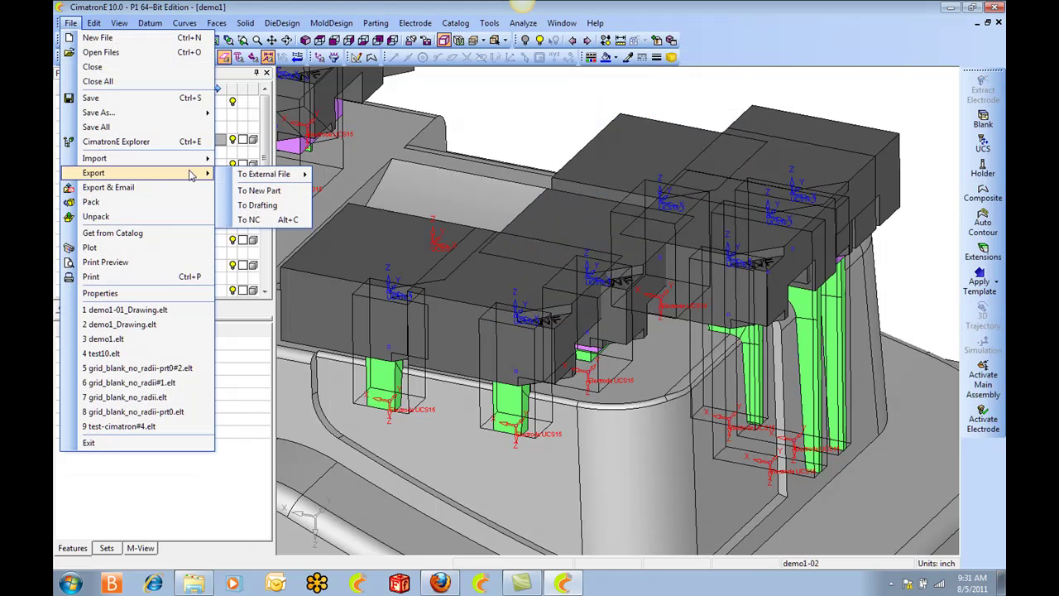
{"action": "left_click", "coordinate": [261, 220]}
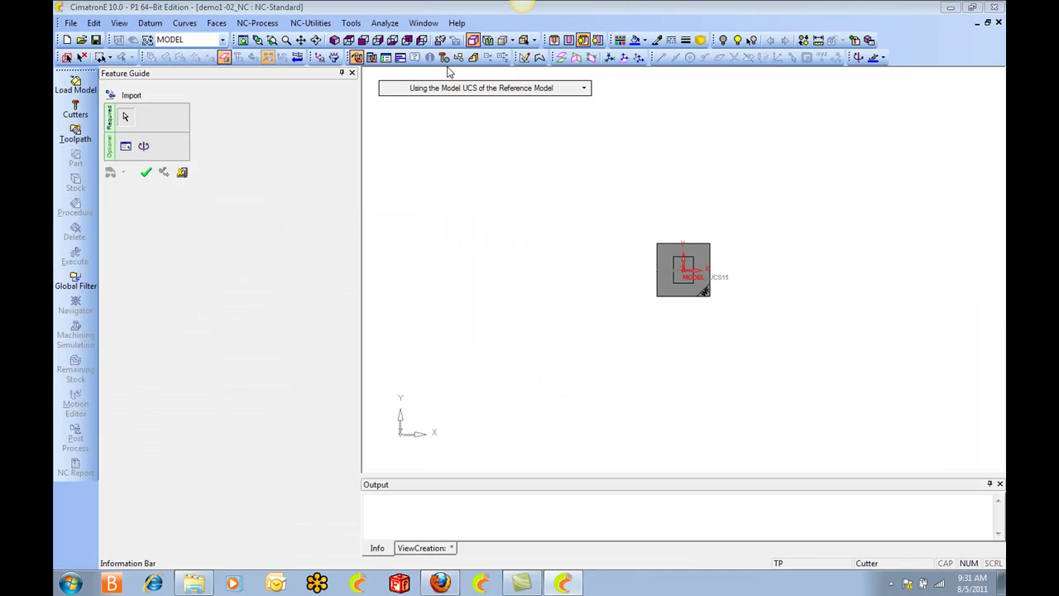
{"action": "left_click", "coordinate": [472, 87]}
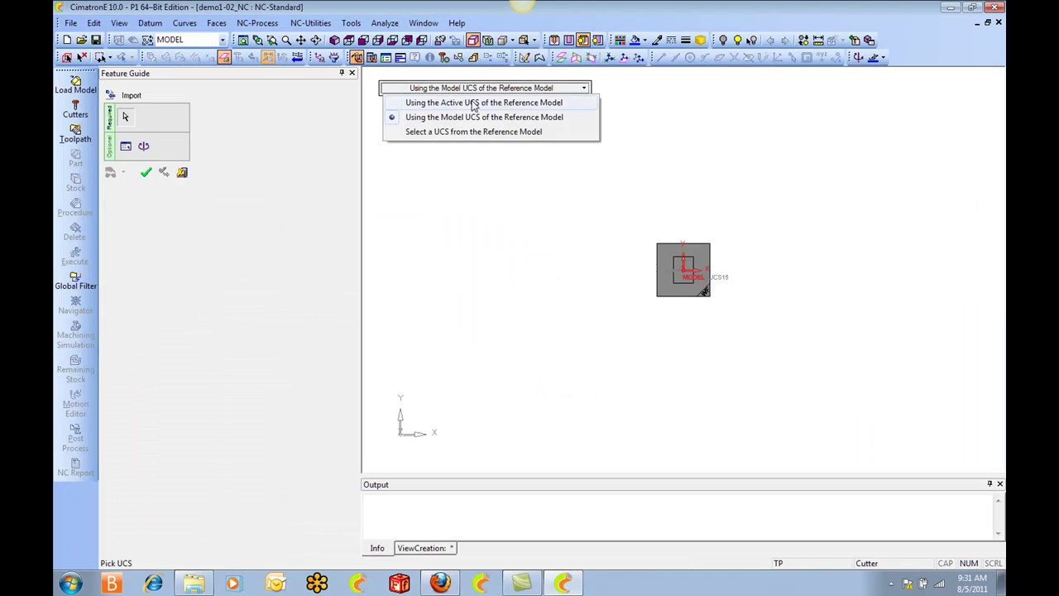
{"action": "left_click", "coordinate": [472, 103]}
{"action": "left_click", "coordinate": [495, 190]}
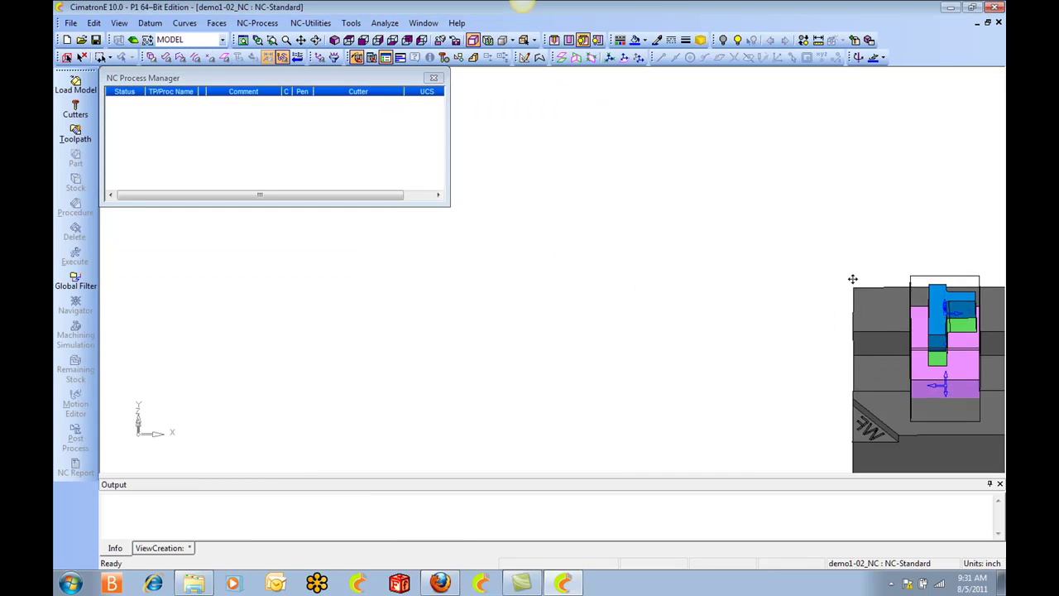
Step: Apply the NC template E9_Trode_Flat_Top.tpt from the TP_templates\Demo_trodes folder
{"action": "right_click", "coordinate": [242, 111]}
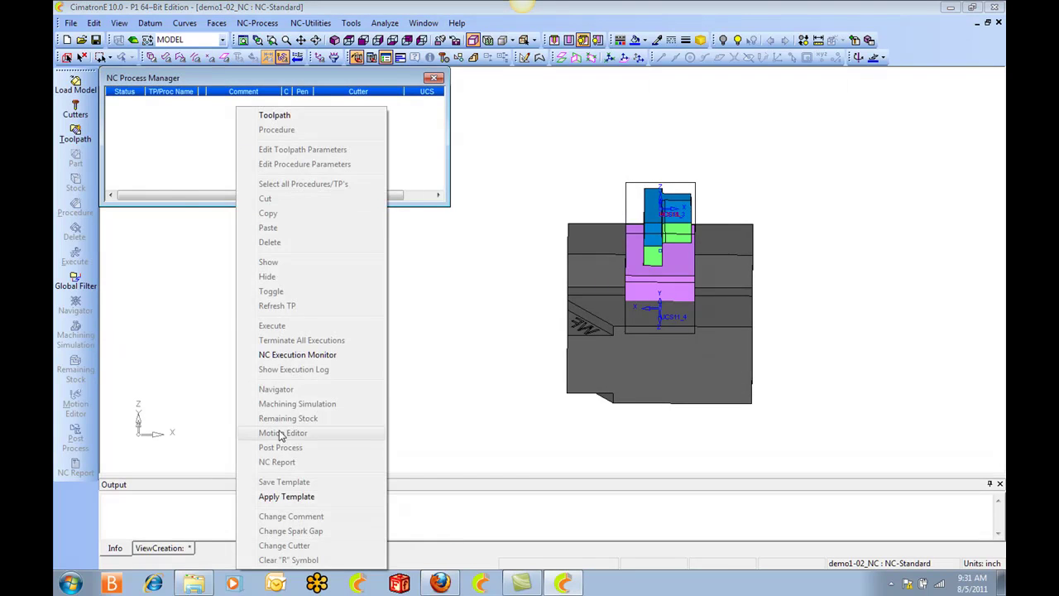
{"action": "left_click", "coordinate": [299, 500]}
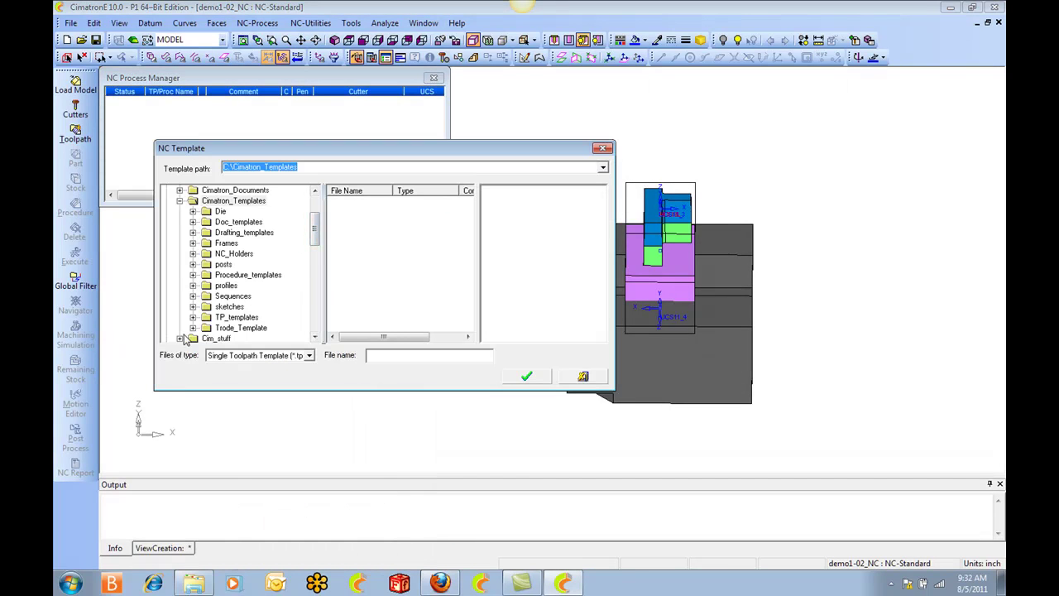
{"action": "left_click", "coordinate": [194, 328]}
{"action": "left_click", "coordinate": [195, 296]}
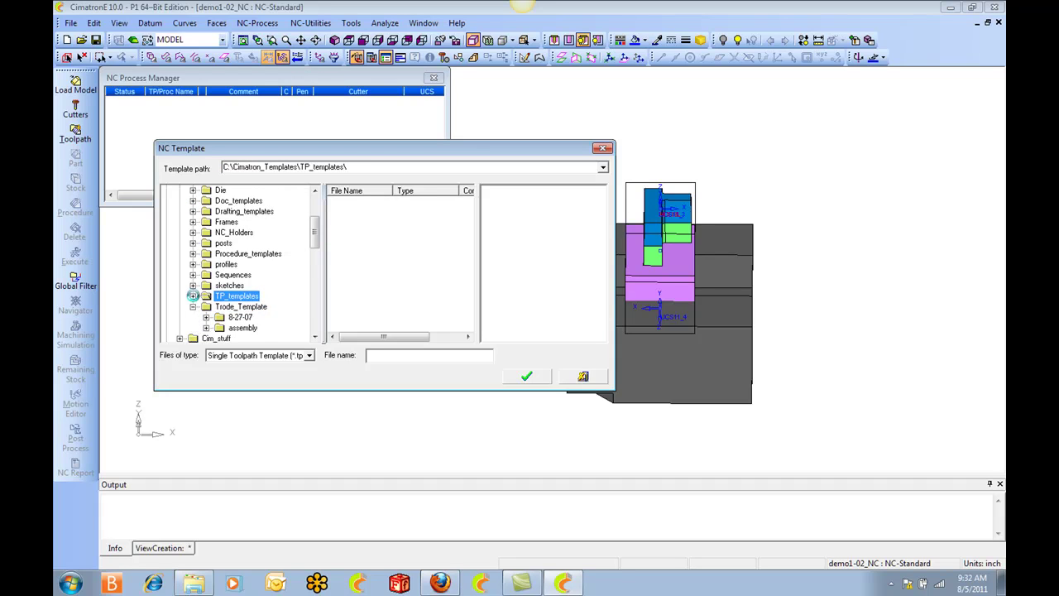
{"action": "left_click", "coordinate": [239, 295]}
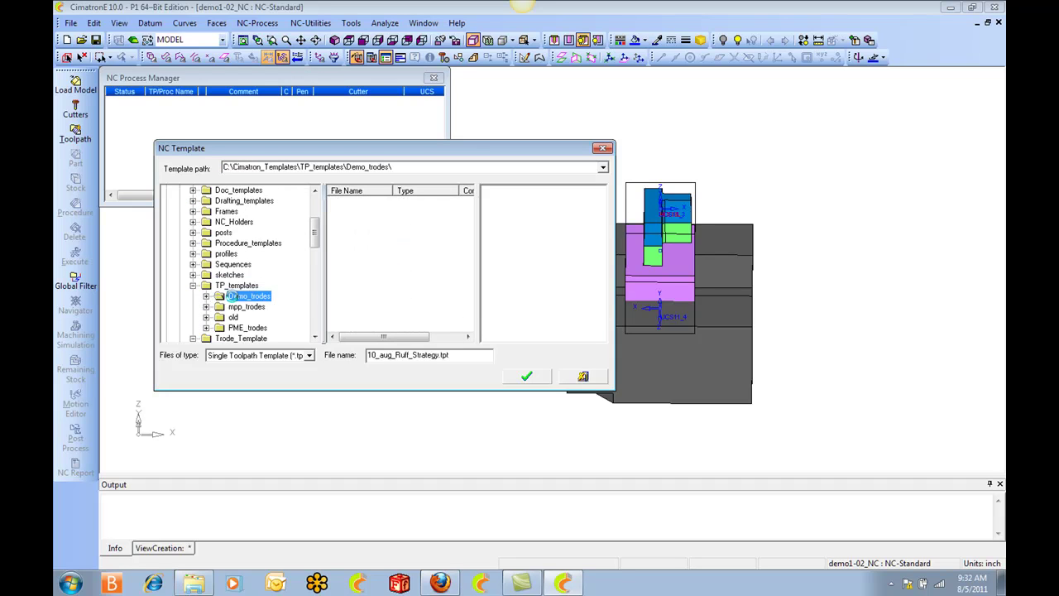
{"action": "left_click", "coordinate": [360, 219]}
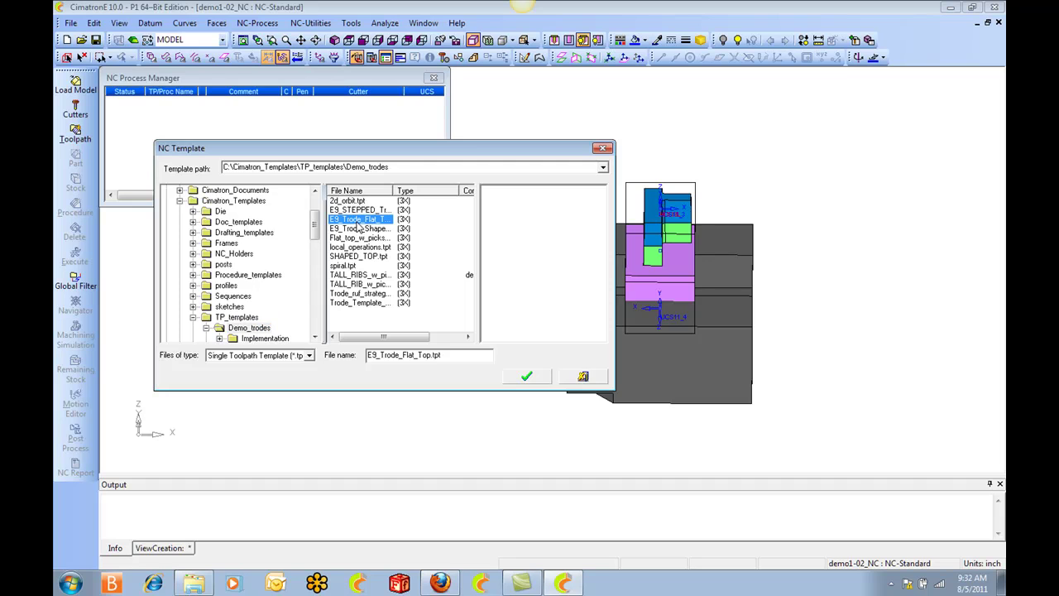
{"action": "left_click", "coordinate": [524, 376]}
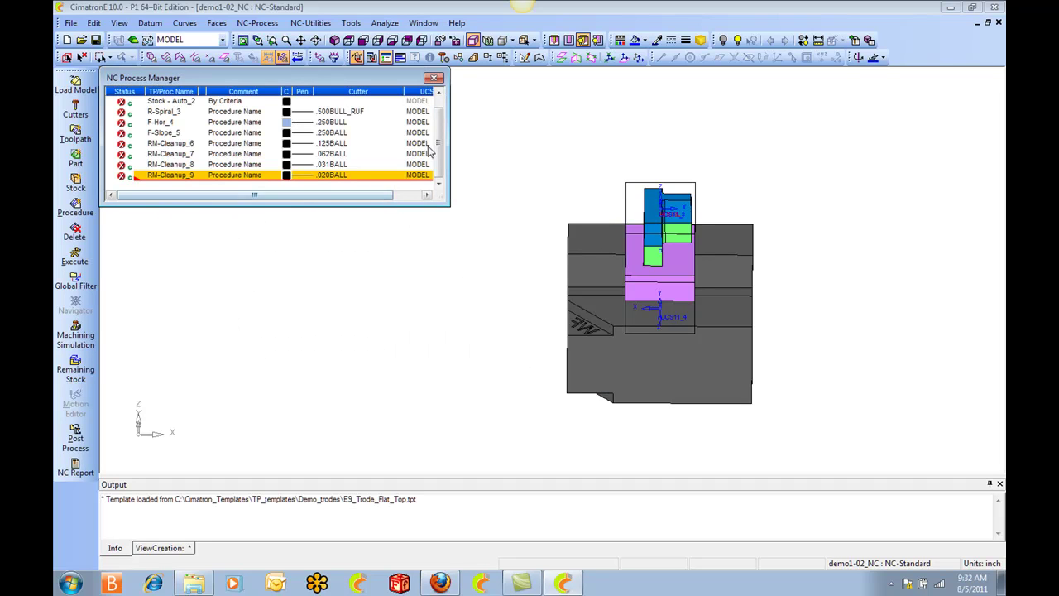
Step: Execute all procedures of the TOP toolpath, with notification when all of them have been executed
{"action": "left_click_drag", "start_coordinate": [438, 151], "coordinate": [440, 134]}
{"action": "middle_click_drag", "start_coordinate": [591, 203], "coordinate": [547, 232]}
{"action": "right_click", "coordinate": [175, 101]}
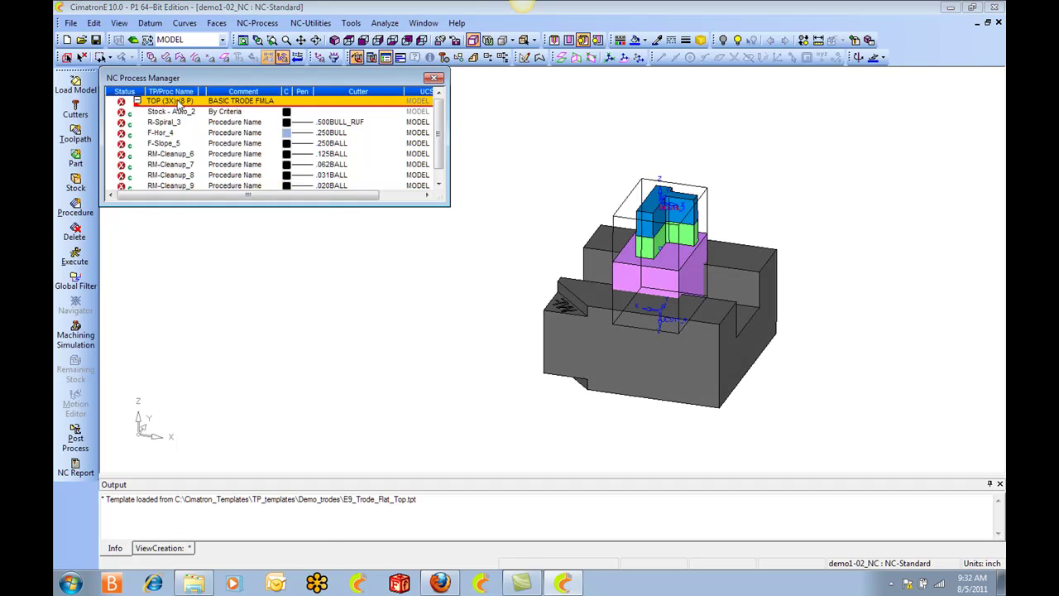
{"action": "left_click", "coordinate": [213, 319]}
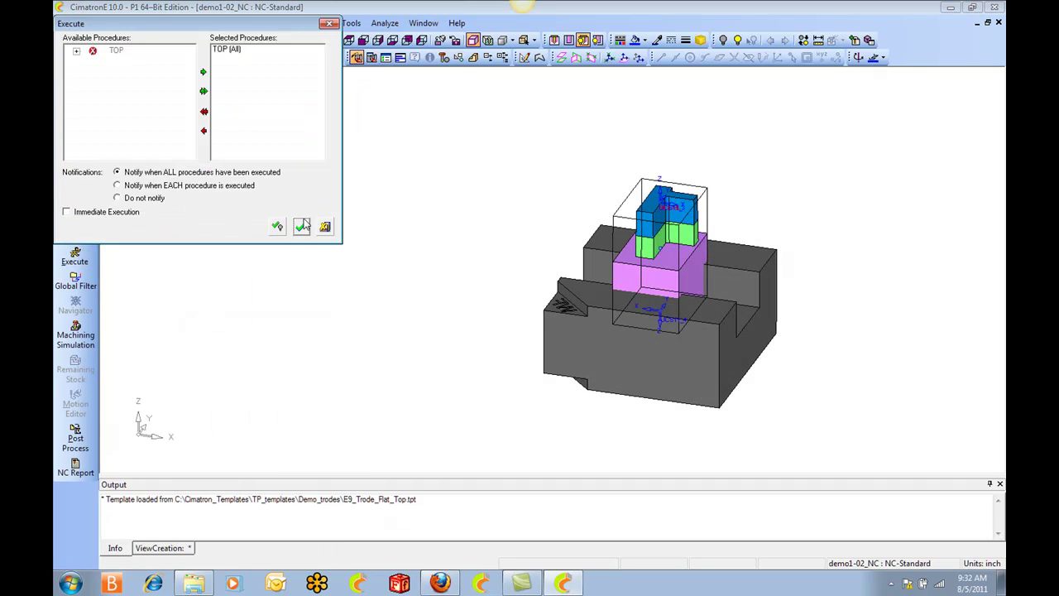
{"action": "left_click", "coordinate": [299, 227]}
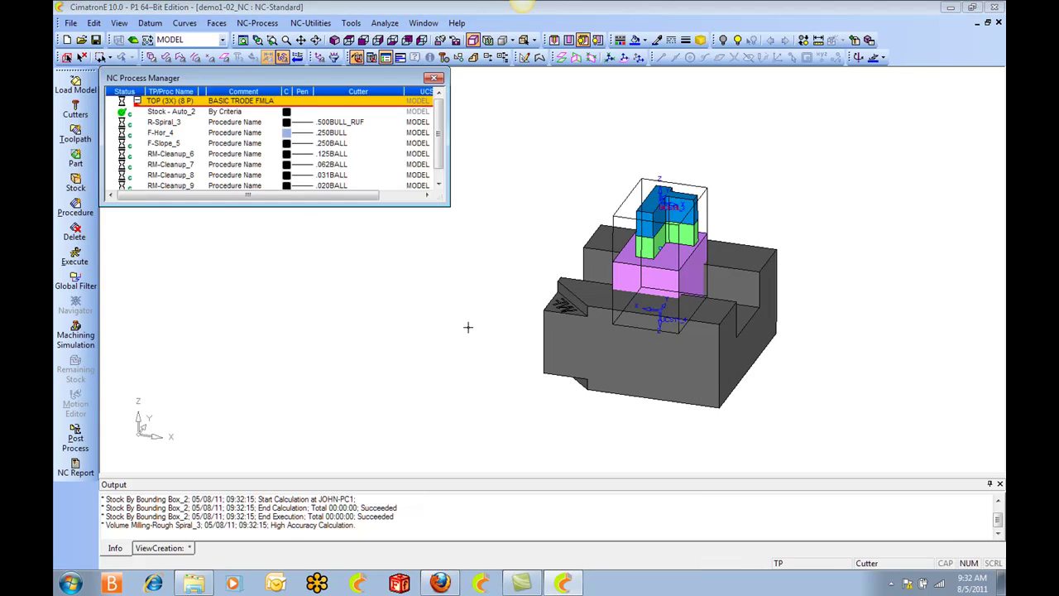
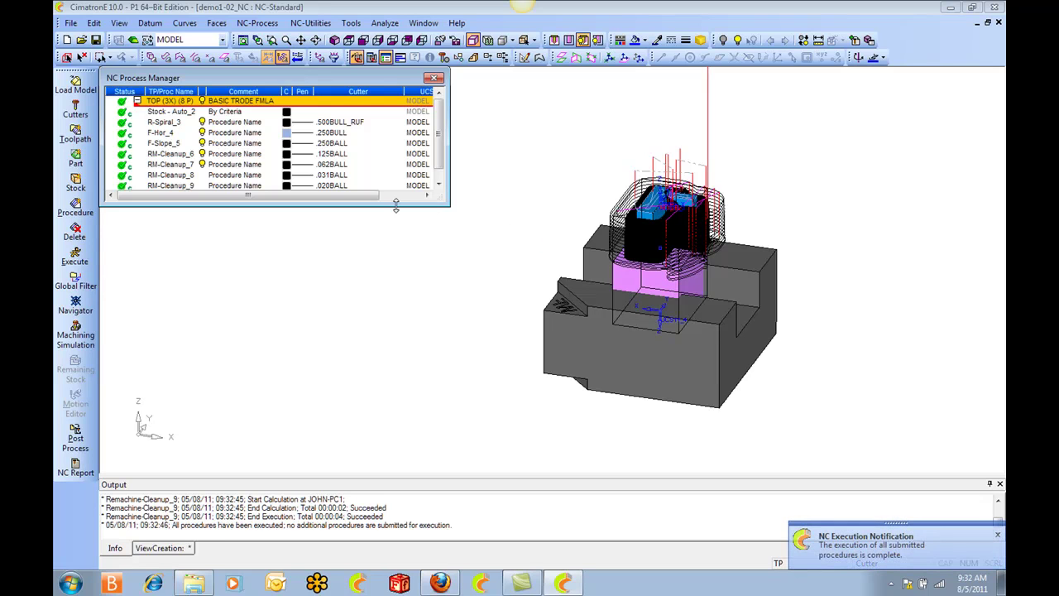
Step: Enlarge the NC Process Manager to list every procedure and hide all the calculated toolpath motions
{"action": "left_click_drag", "start_coordinate": [445, 208], "coordinate": [436, 258]}
{"action": "scroll", "coordinate": [569, 276], "scroll_direction": "up", "scroll_amount": 3}
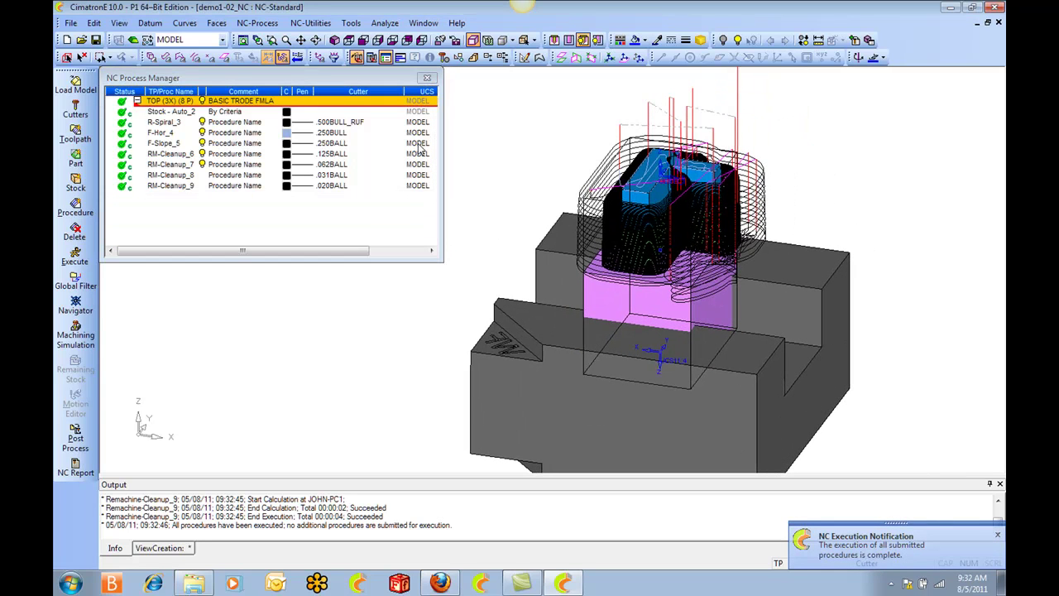
{"action": "left_click", "coordinate": [203, 100]}
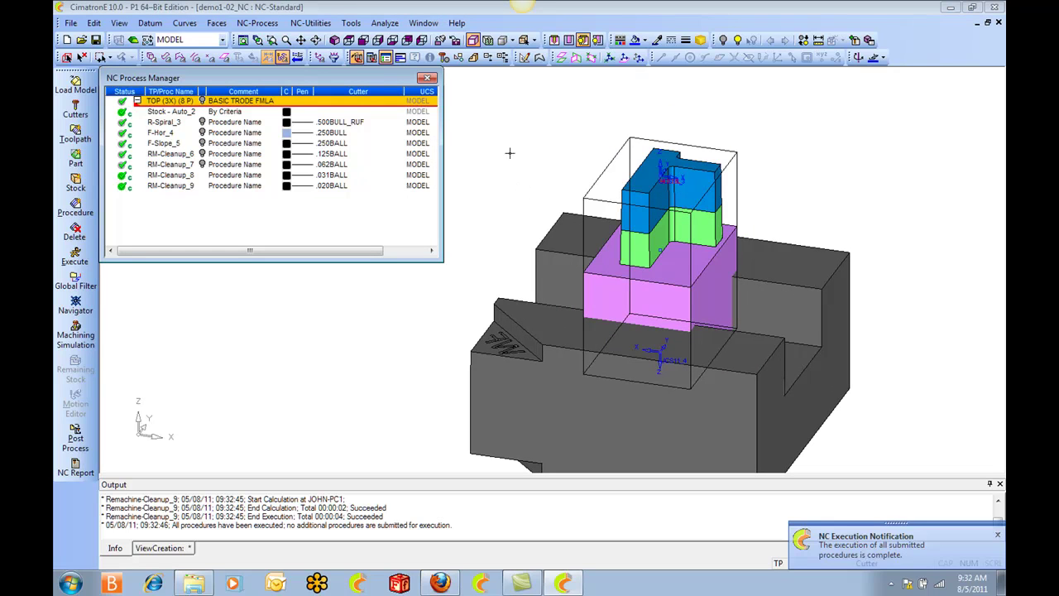
Step: Display the R-Spiral_3 roughing motions and the F-Hor_4 finishing motions one at a time and examine them around the electrode
{"action": "left_click", "coordinate": [202, 122]}
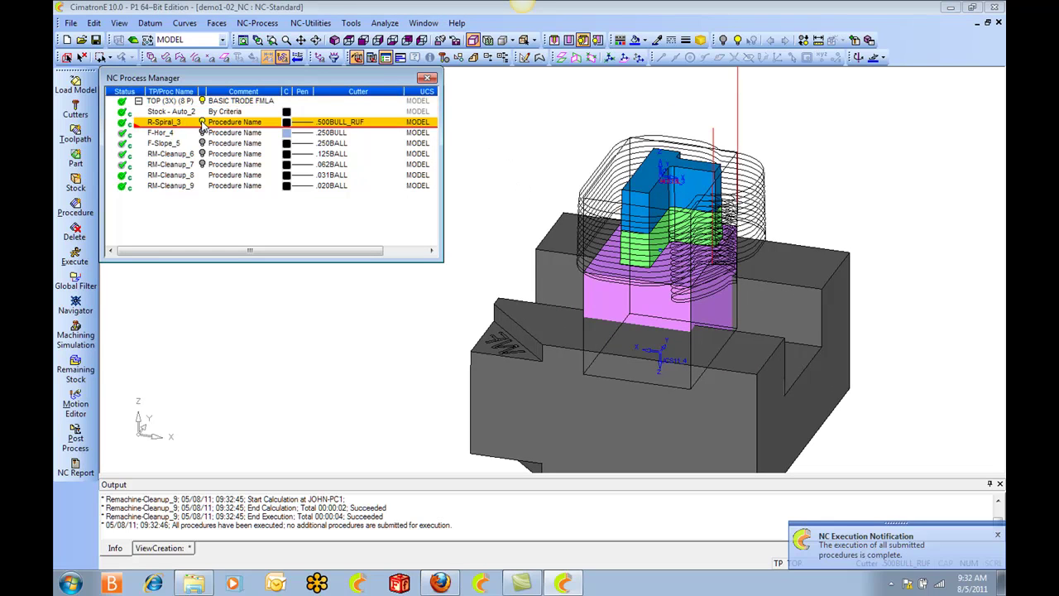
{"action": "left_click_drag", "start_coordinate": [518, 173], "coordinate": [678, 232], "text": "ctrl"}
{"action": "right_click_drag", "start_coordinate": [678, 232], "coordinate": [729, 207], "text": "ctrl"}
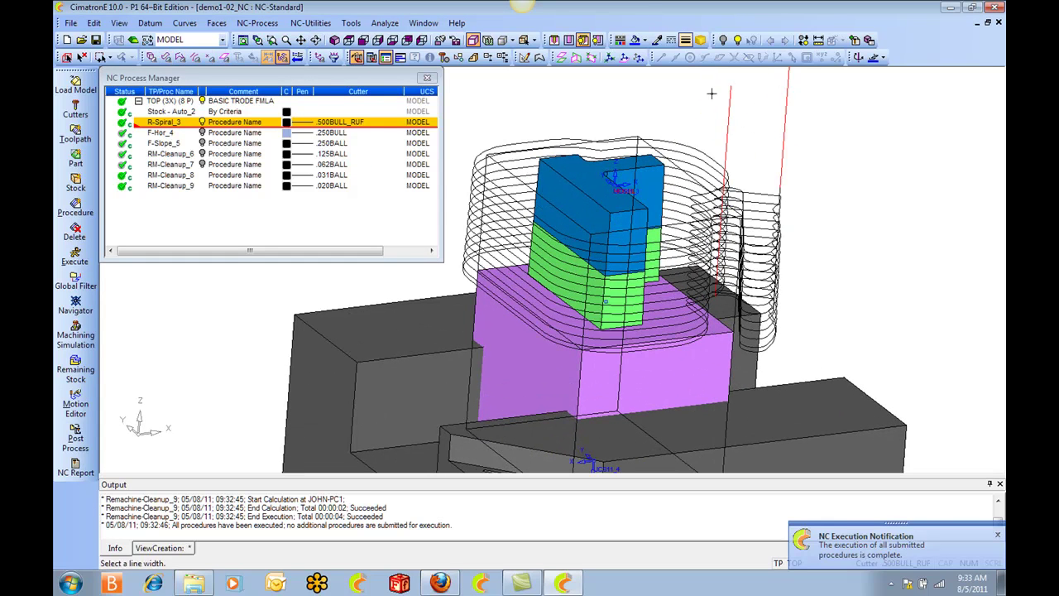
{"action": "mouse_move", "coordinate": [757, 168]}
{"action": "middle_mouse_down"}
{"action": "mouse_move", "coordinate": [809, 173]}
{"action": "mouse_move", "coordinate": [760, 178]}
{"action": "middle_mouse_up"}
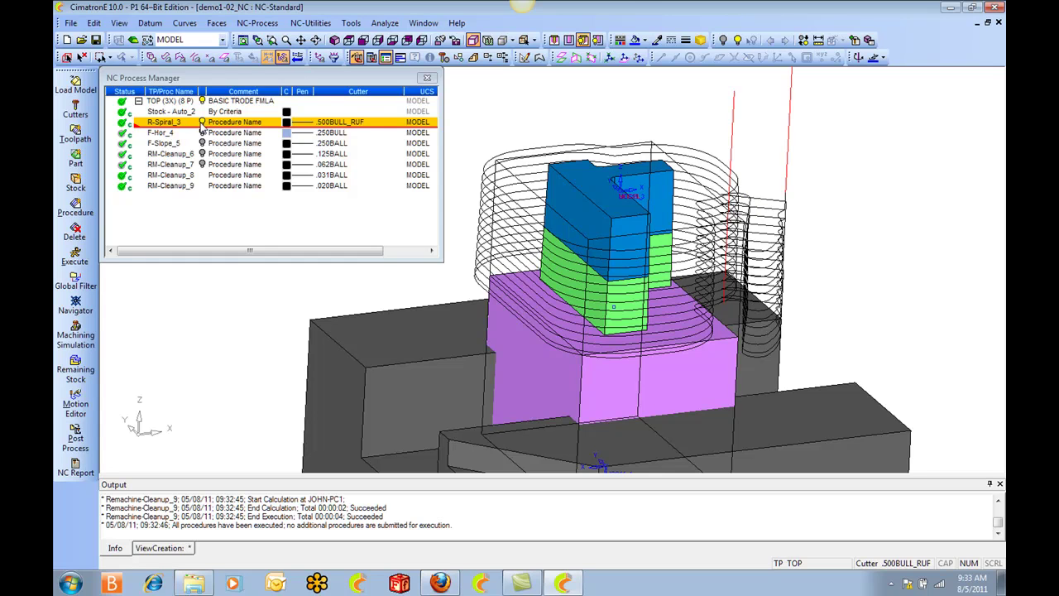
{"action": "left_click", "coordinate": [203, 133]}
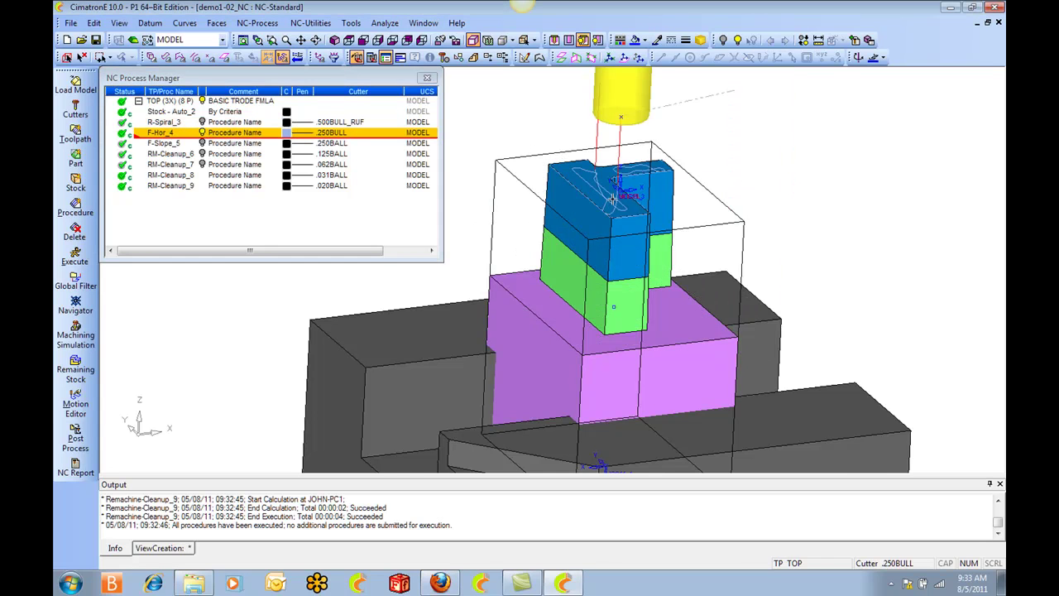
Step: Examine the F-Hor_4 finishing motions on the electrode's top faces from the side and from above
{"action": "middle_click_drag", "start_coordinate": [616, 198], "coordinate": [668, 213], "text": "ctrl"}
{"action": "left_click_drag", "start_coordinate": [661, 196], "coordinate": [692, 203], "text": "ctrl"}
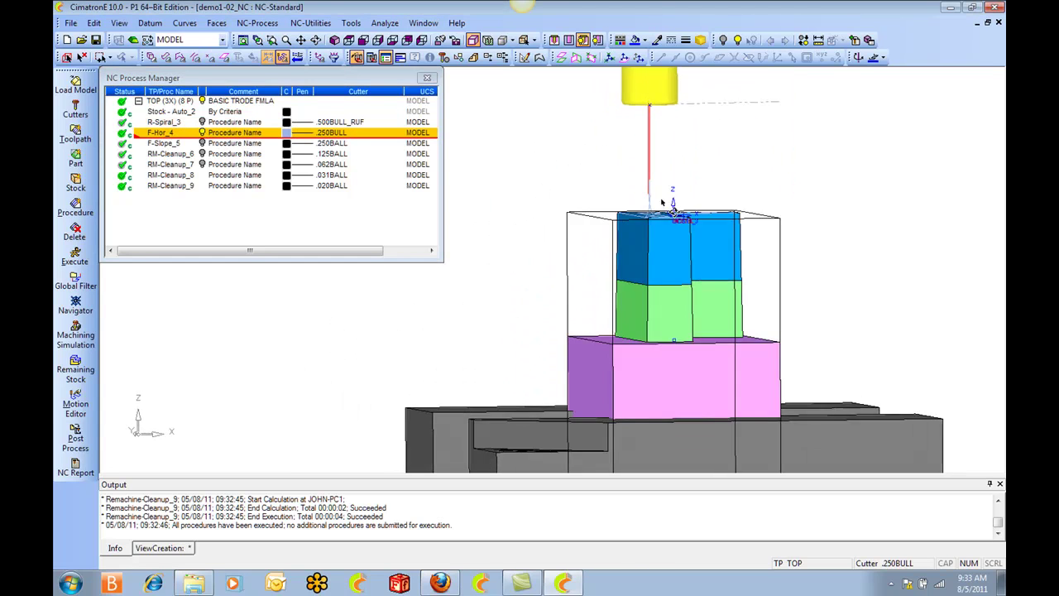
{"action": "middle_click_drag", "start_coordinate": [656, 209], "coordinate": [670, 231]}
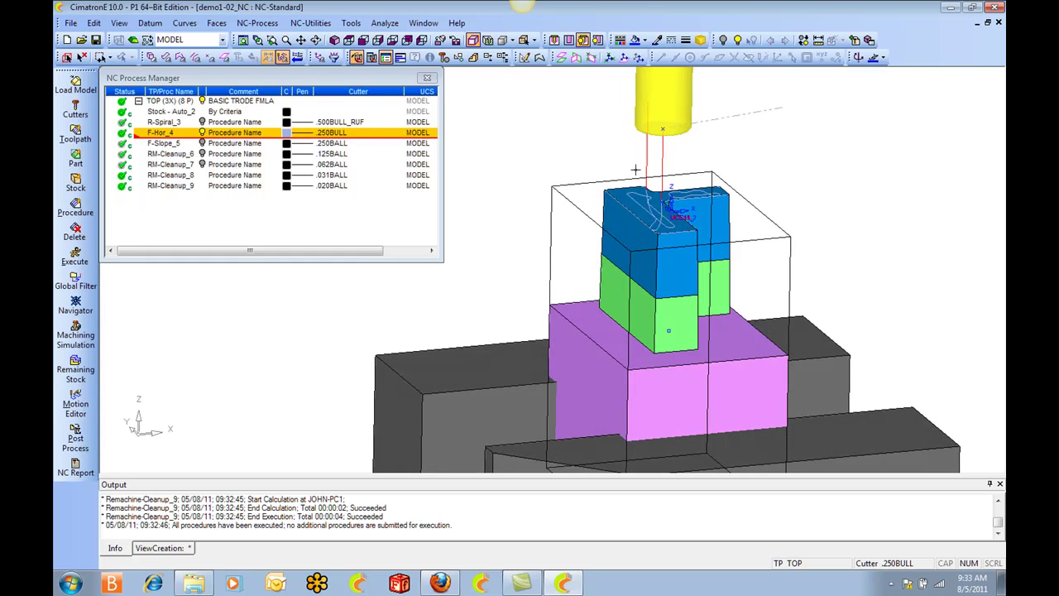
Step: Display only the F-Slope_5 finishing motions and examine them up close around the electrode's walls
{"action": "left_click", "coordinate": [207, 144]}
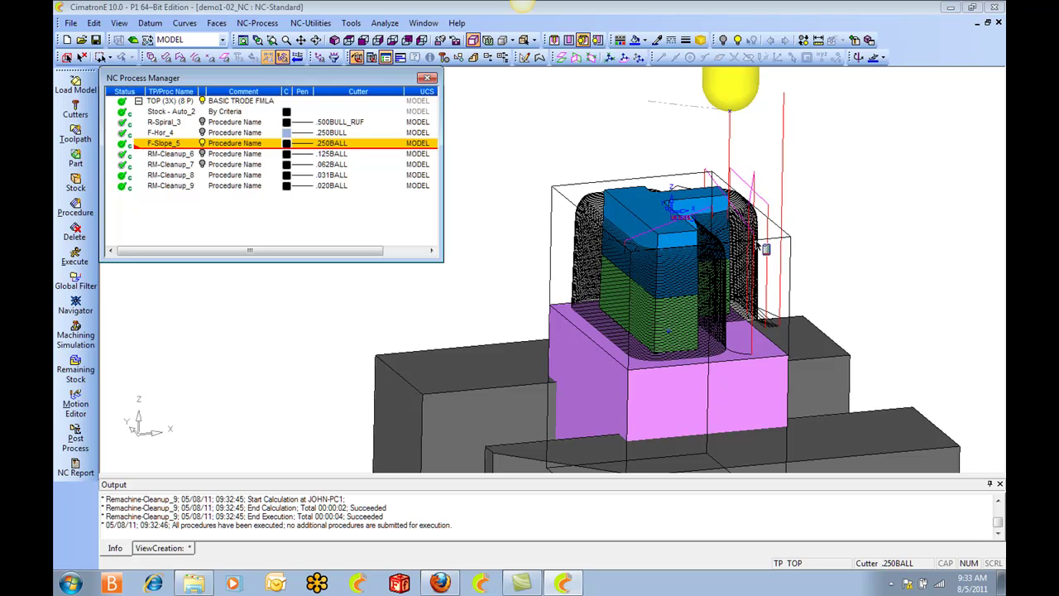
{"action": "scroll", "coordinate": [764, 273], "scroll_direction": "up", "scroll_amount": 5}
{"action": "middle_click_drag", "start_coordinate": [565, 189], "coordinate": [705, 221], "text": "ctrl"}
{"action": "left_click_drag", "start_coordinate": [706, 221], "coordinate": [693, 212], "text": "ctrl"}
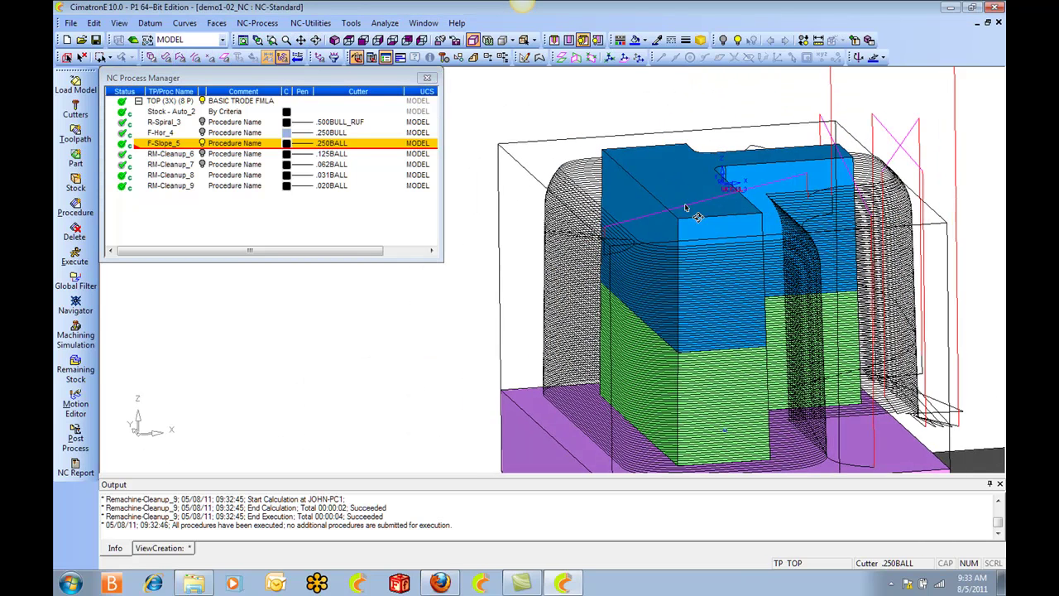
{"action": "middle_click_drag", "start_coordinate": [692, 211], "coordinate": [623, 222], "text": "ctrl"}
{"action": "left_click_drag", "start_coordinate": [624, 221], "coordinate": [640, 212], "text": "ctrl"}
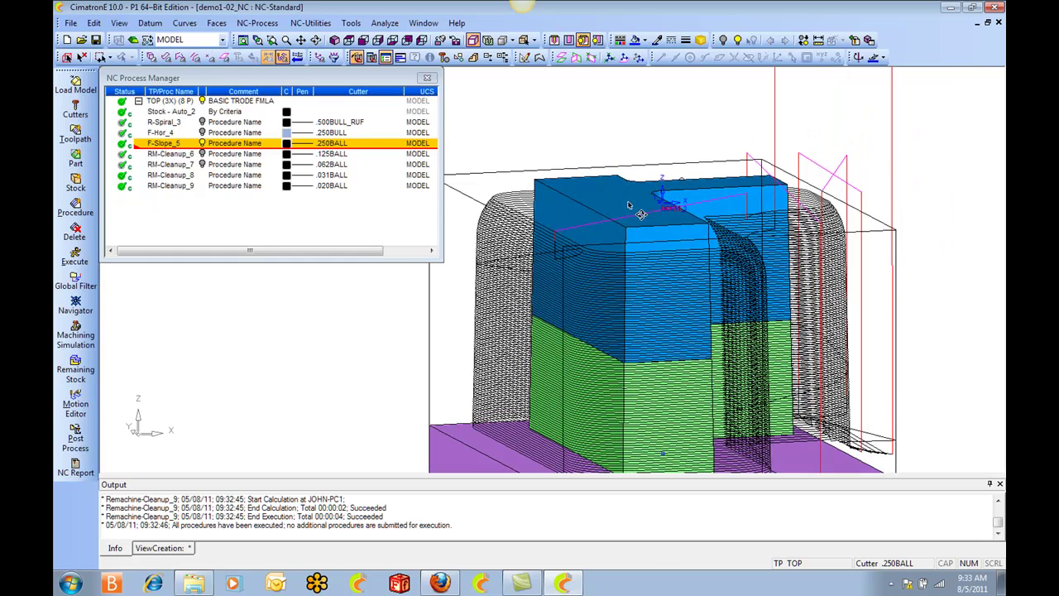
Step: Open F-Slope_5 in the Navigator, place the cutter on a motion near the electrode's upper edge, inspect its position, and exit
{"action": "right_click", "coordinate": [168, 150]}
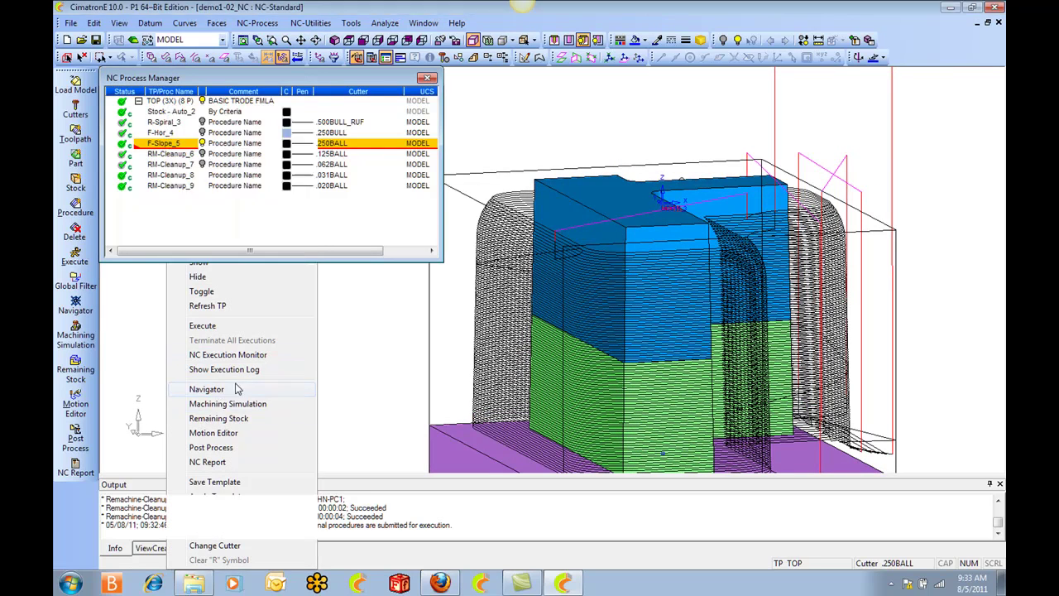
{"action": "left_click", "coordinate": [218, 392]}
{"action": "left_click", "coordinate": [670, 224]}
{"action": "middle_click_drag", "start_coordinate": [671, 225], "coordinate": [761, 220]}
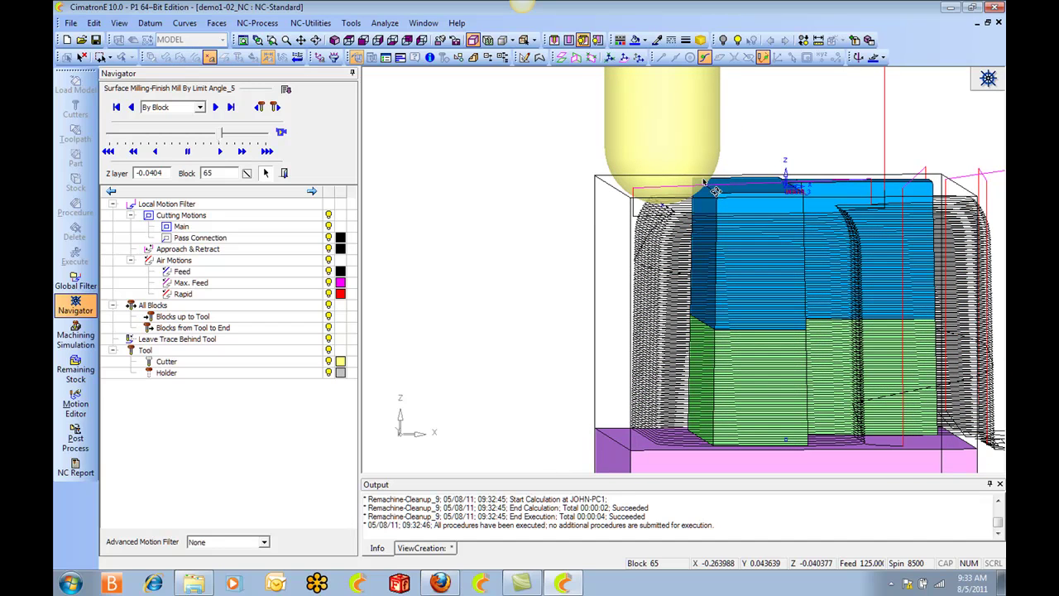
{"action": "mouse_move", "coordinate": [688, 211]}
{"action": "middle_mouse_down"}
{"action": "mouse_move", "coordinate": [704, 212]}
{"action": "mouse_move", "coordinate": [697, 197]}
{"action": "middle_mouse_up"}
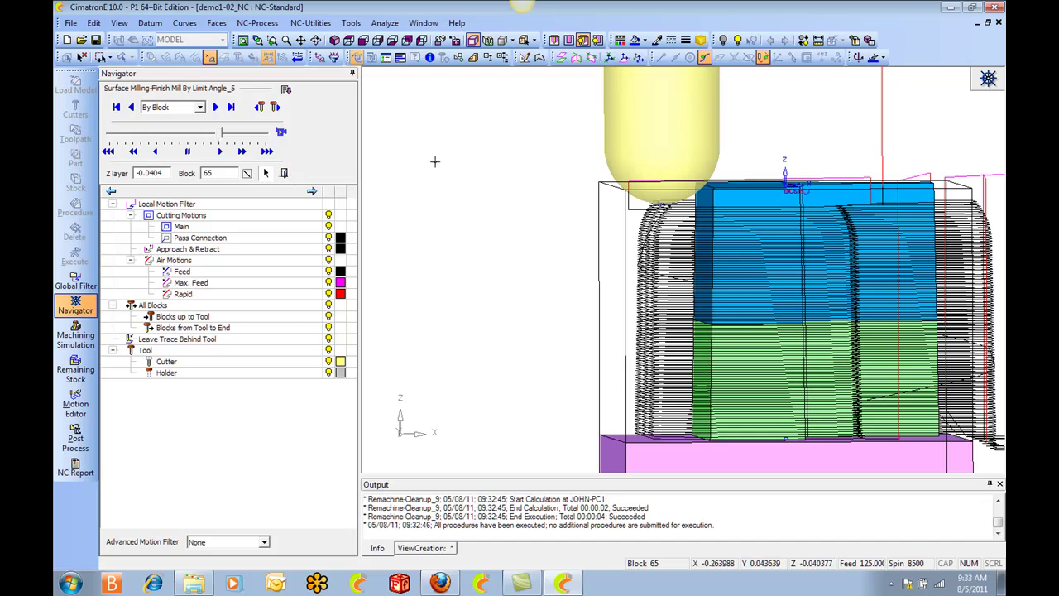
{"action": "left_click", "coordinate": [284, 174]}
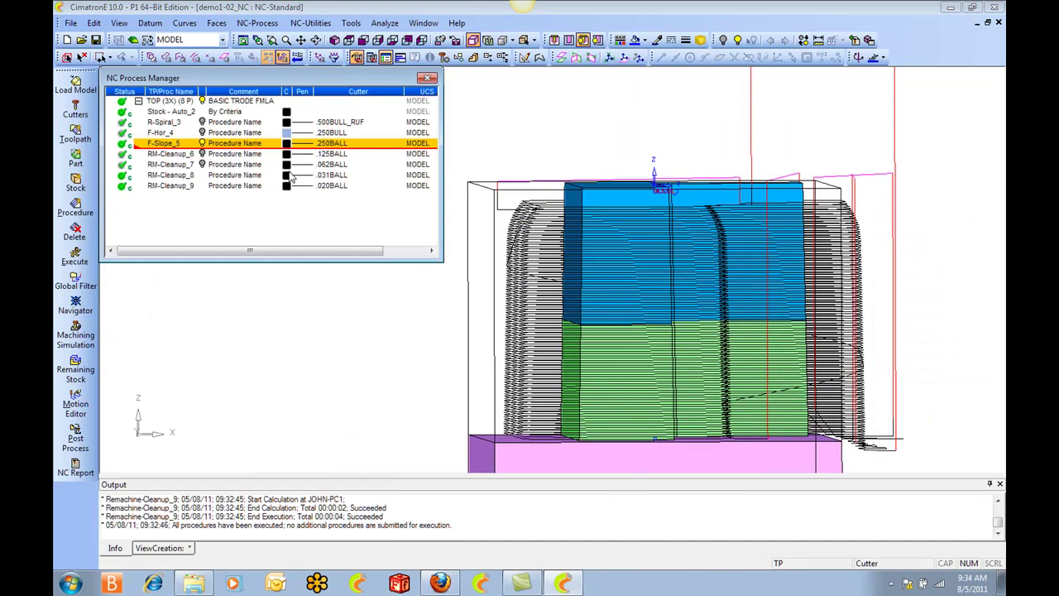
Step: Calculate the remaining stock after the R-Spiral_3 procedure, display it in green, and view it over the electrode
{"action": "left_click", "coordinate": [165, 122]}
{"action": "right_click", "coordinate": [168, 125]}
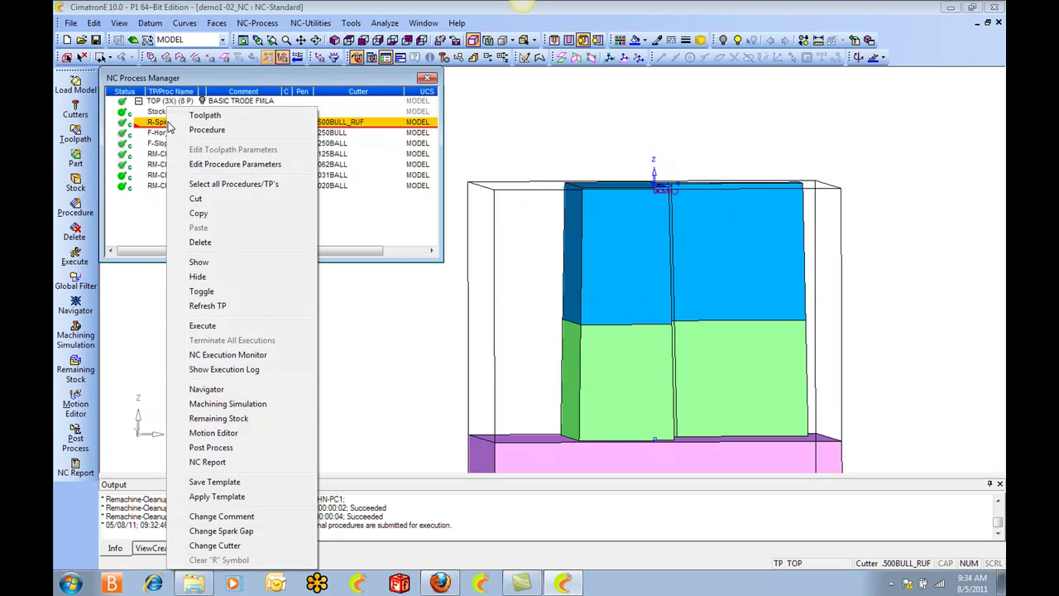
{"action": "left_click", "coordinate": [228, 419]}
{"action": "left_click", "coordinate": [134, 153]}
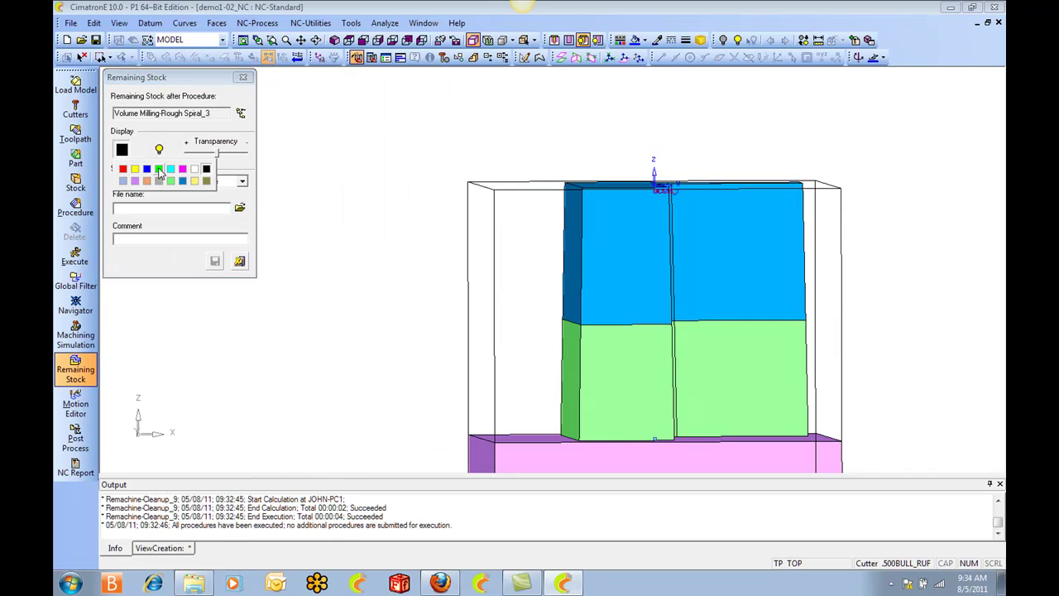
{"action": "left_click", "coordinate": [158, 168]}
{"action": "left_click", "coordinate": [238, 260]}
{"action": "left_click_drag", "start_coordinate": [488, 273], "coordinate": [505, 220], "text": "ctrl"}
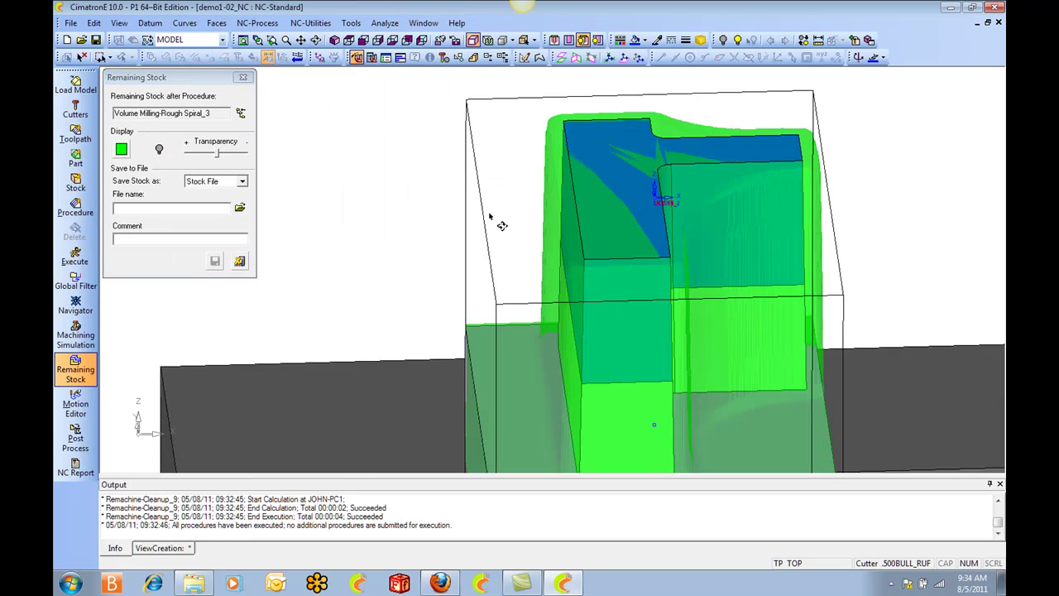
{"action": "middle_click_drag", "start_coordinate": [496, 207], "coordinate": [452, 217], "text": "ctrl"}
{"action": "left_click_drag", "start_coordinate": [455, 218], "coordinate": [470, 196], "text": "ctrl"}
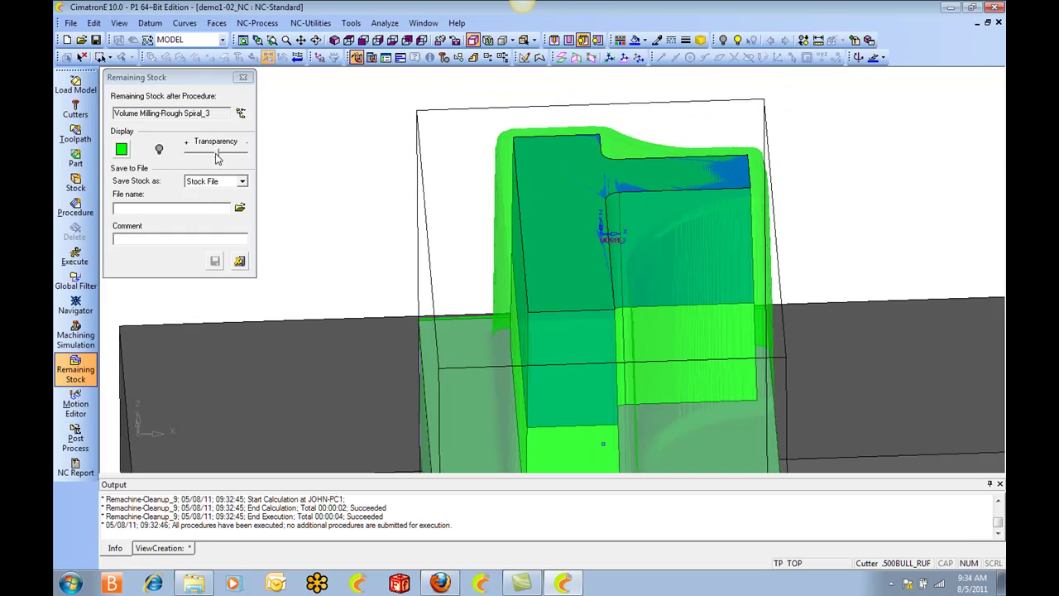
Step: Reduce the transparency of the remaining stock, inspect it along the electrode's top and walls, and close the Remaining Stock tool
{"action": "left_click_drag", "start_coordinate": [217, 153], "coordinate": [232, 154]}
{"action": "left_click_drag", "start_coordinate": [476, 157], "coordinate": [541, 193], "text": "ctrl"}
{"action": "left_click_drag", "start_coordinate": [498, 294], "coordinate": [493, 213], "text": "ctrl"}
{"action": "middle_click_drag", "start_coordinate": [493, 214], "coordinate": [516, 150]}
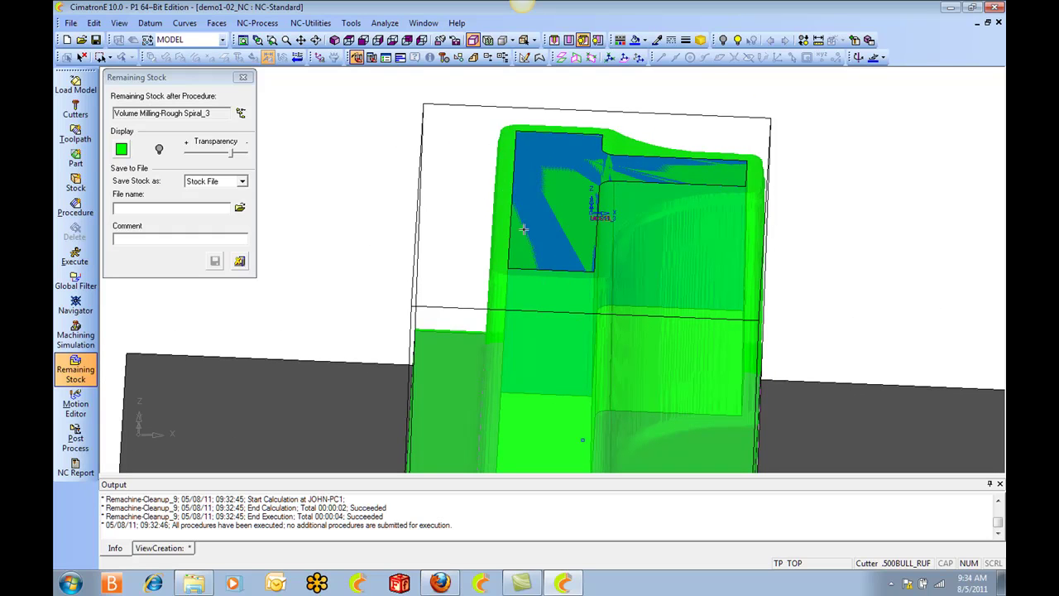
{"action": "middle_click_drag", "start_coordinate": [521, 226], "coordinate": [531, 234]}
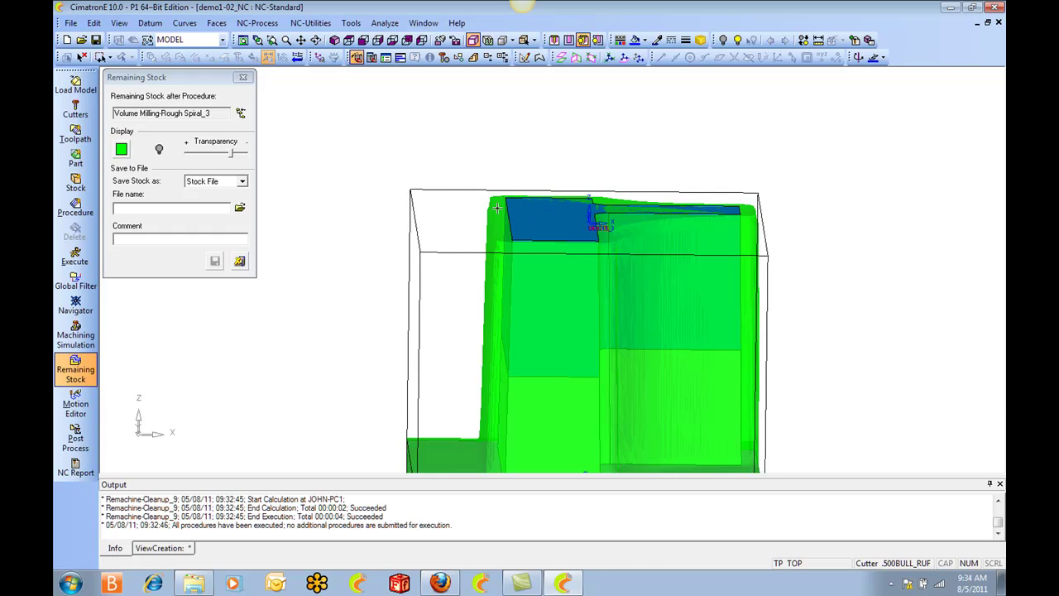
{"action": "left_click", "coordinate": [240, 261]}
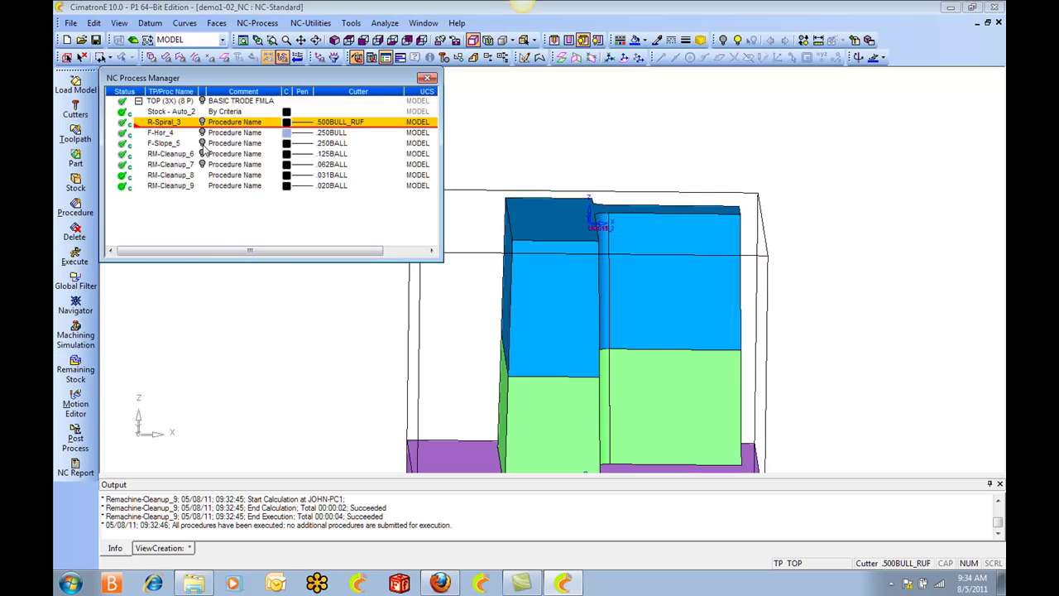
Step: Display the RM-Cleanup_6 motions and open that procedure in the Navigator with the cutter placed on a corner motion
{"action": "left_click", "coordinate": [204, 155]}
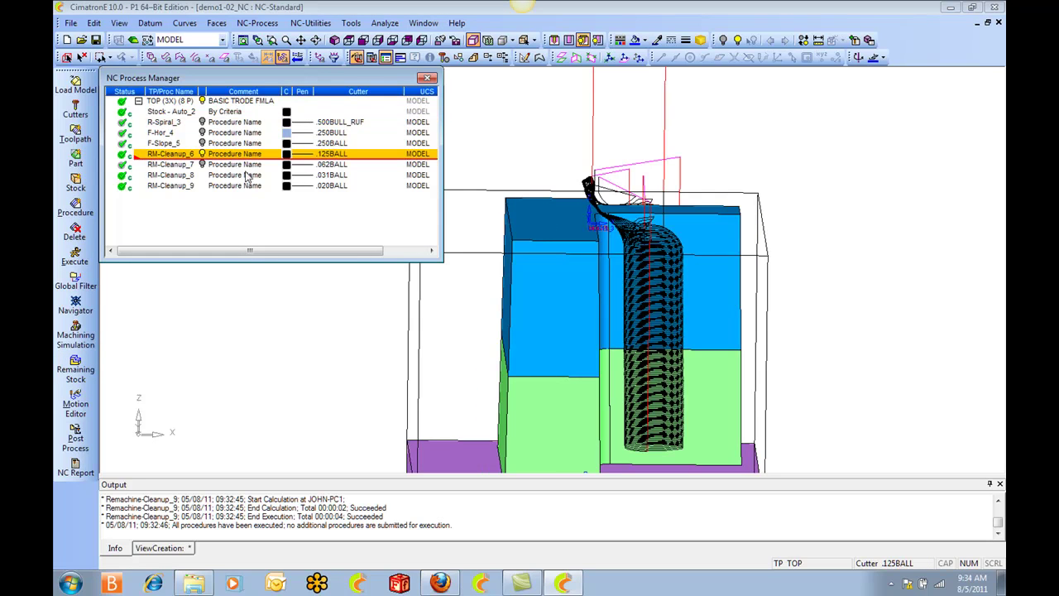
{"action": "middle_click_drag", "start_coordinate": [539, 237], "coordinate": [662, 238]}
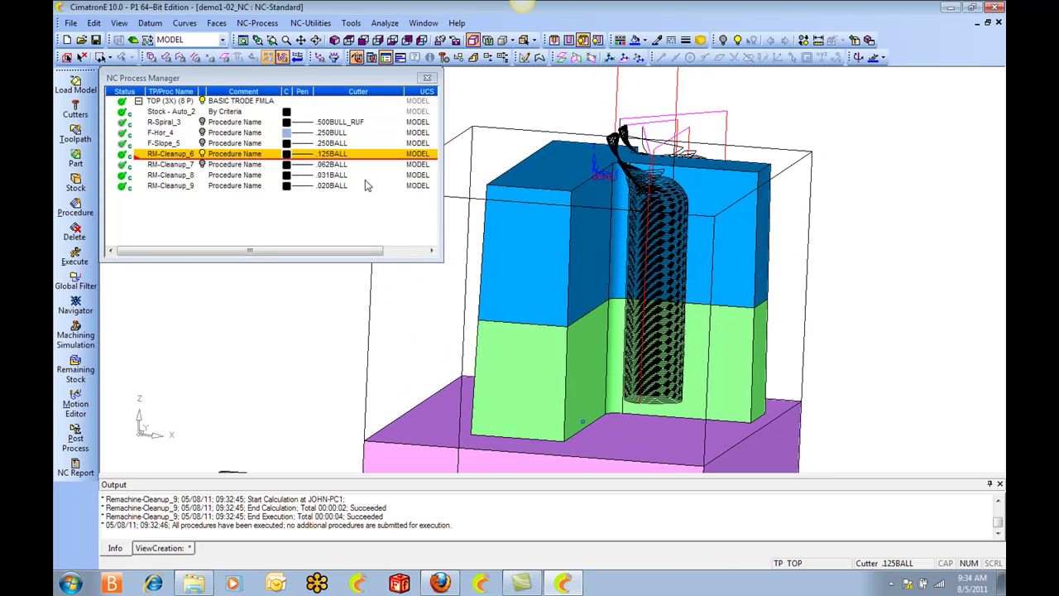
{"action": "right_click", "coordinate": [178, 156]}
{"action": "left_click", "coordinate": [228, 387]}
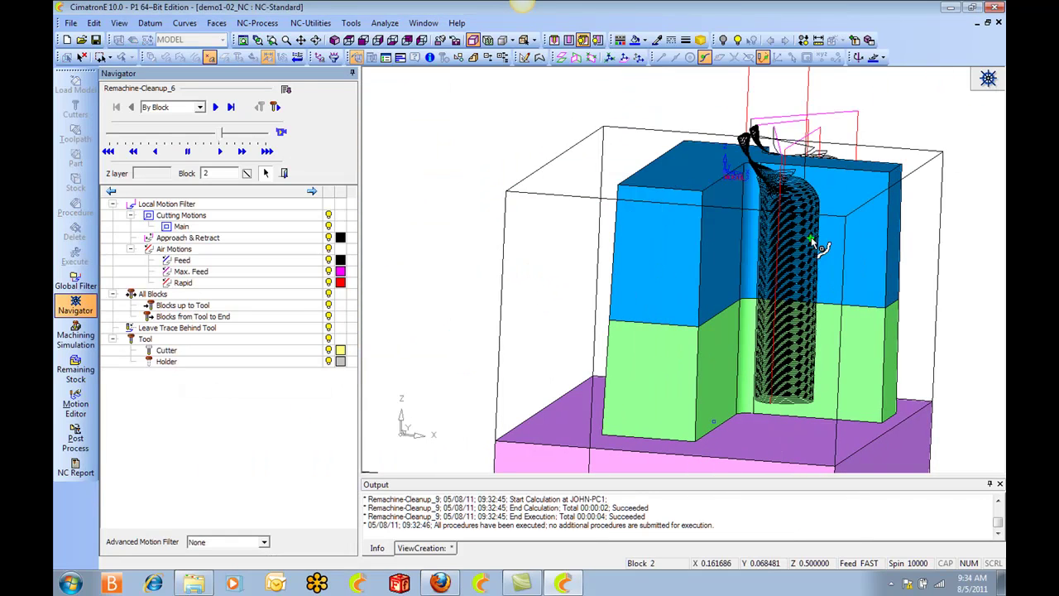
{"action": "left_click", "coordinate": [266, 151]}
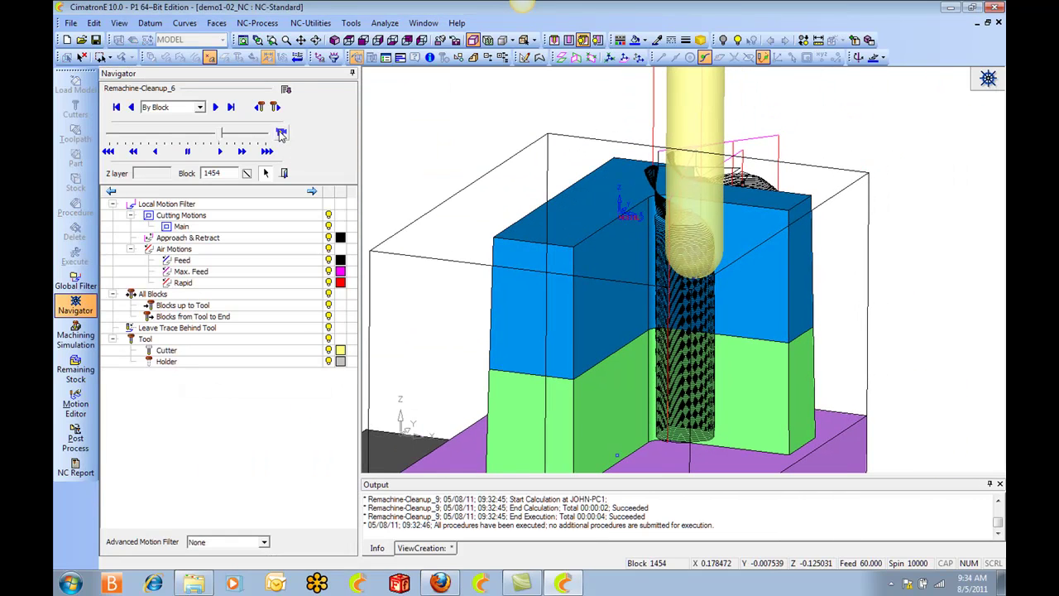
Step: Run the RM-Cleanup_6 cutter motion continuously at a higher speed, watch it in the inner corner, and exit the Navigator
{"action": "left_click", "coordinate": [281, 132]}
{"action": "left_click_drag", "start_coordinate": [222, 133], "coordinate": [252, 136]}
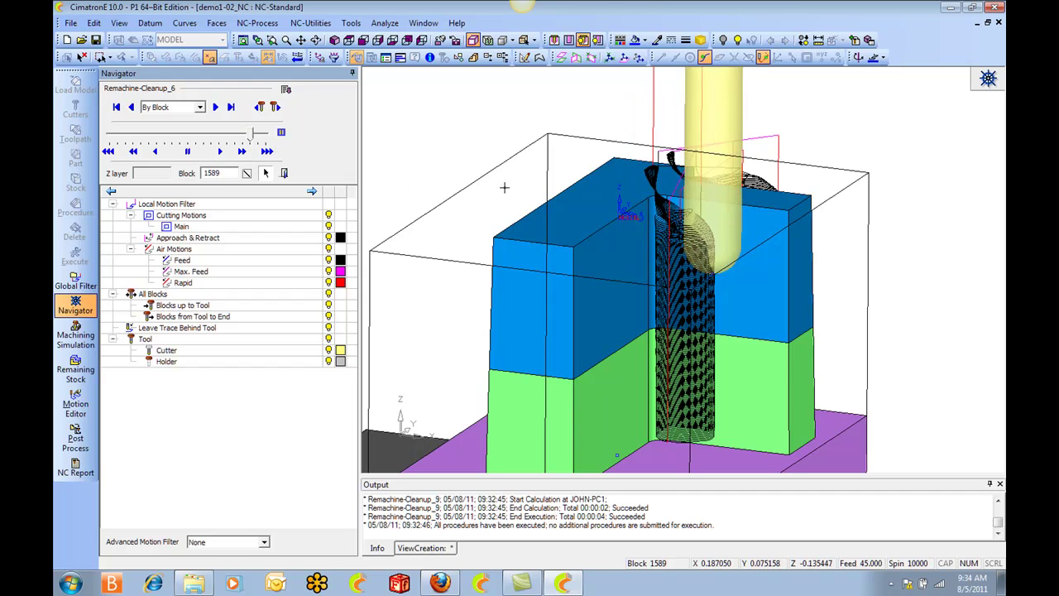
{"action": "right_click_drag", "start_coordinate": [527, 203], "coordinate": [553, 267], "text": "ctrl"}
{"action": "middle_click_drag", "start_coordinate": [553, 268], "coordinate": [532, 217], "text": "ctrl"}
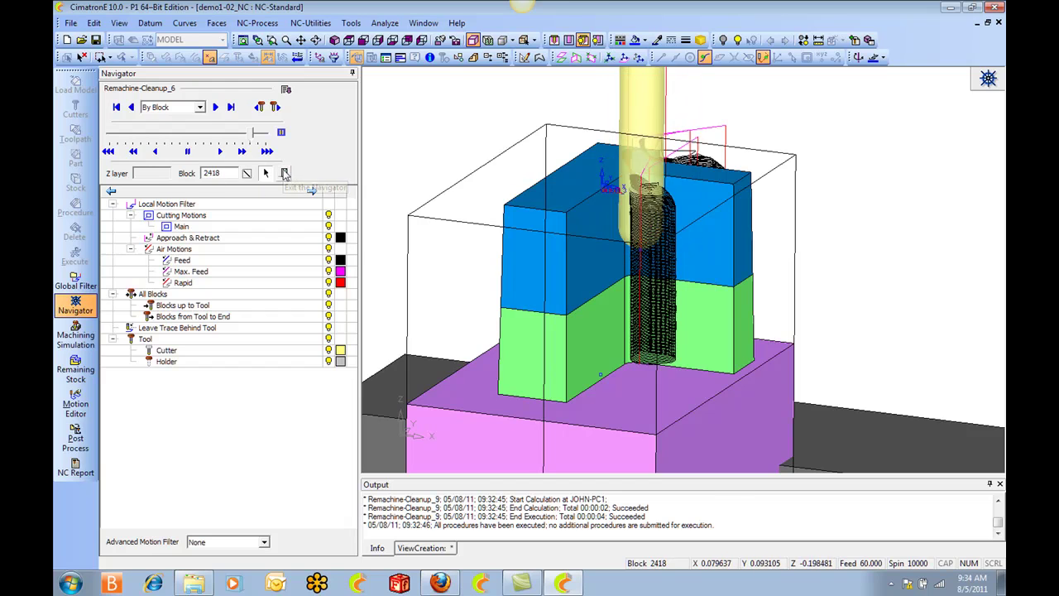
{"action": "left_click", "coordinate": [284, 173]}
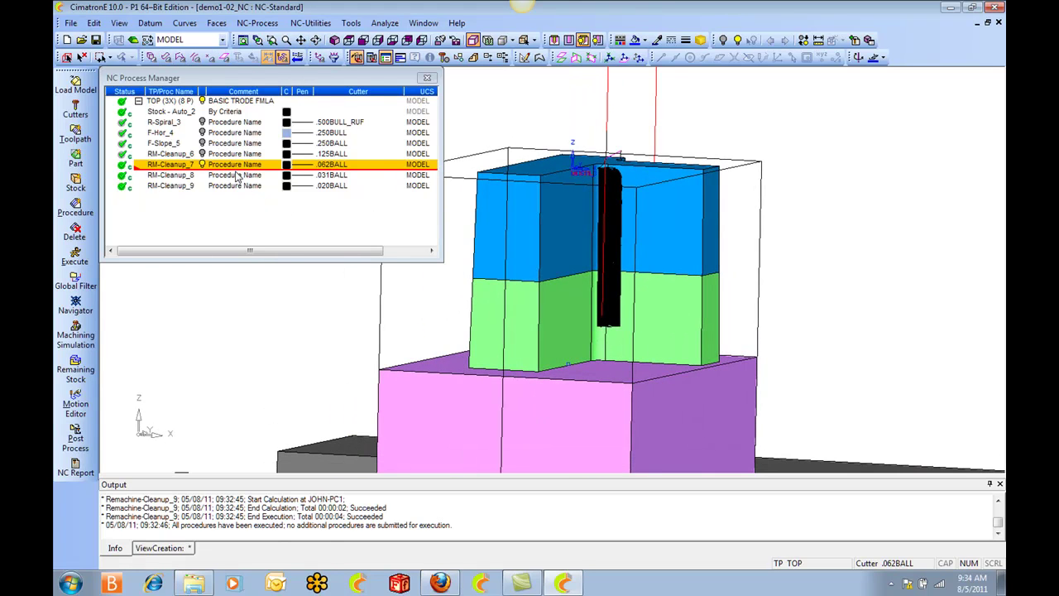
Step: Set the RM-Cleanup_7 motion colour to red and show the RM-Cleanup_6 motions alongside to compare them in the inner corner
{"action": "left_click", "coordinate": [286, 164]}
{"action": "left_click", "coordinate": [296, 177]}
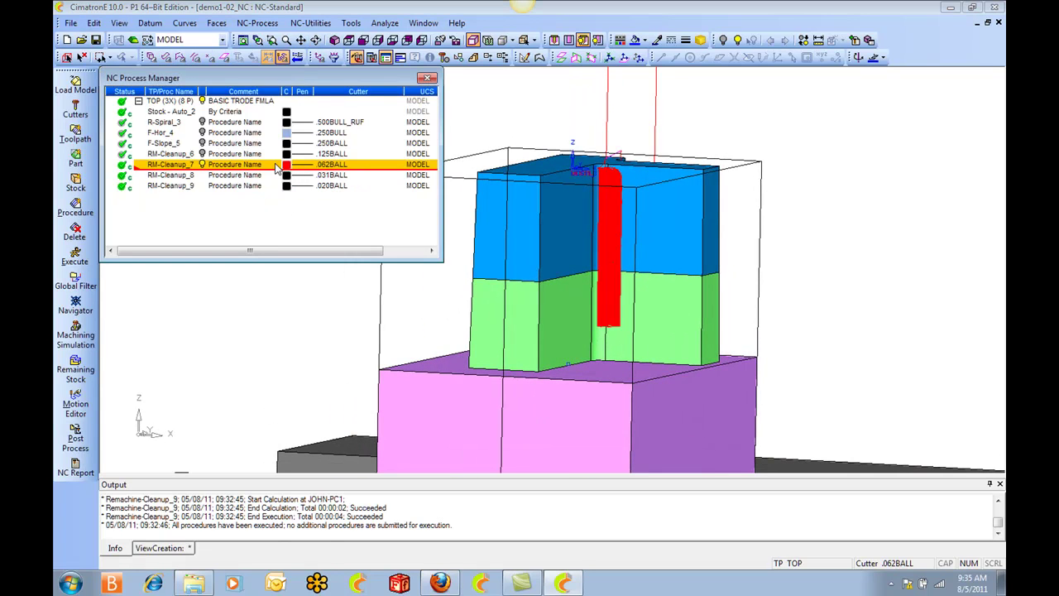
{"action": "left_click", "coordinate": [209, 155]}
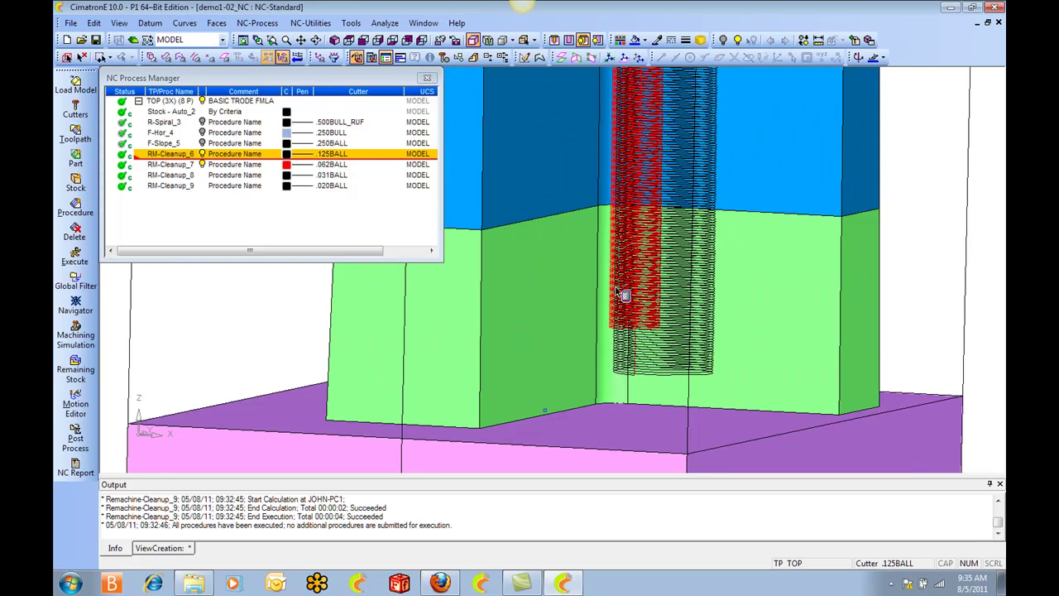
{"action": "middle_click_drag", "start_coordinate": [626, 406], "coordinate": [658, 349], "text": "ctrl"}
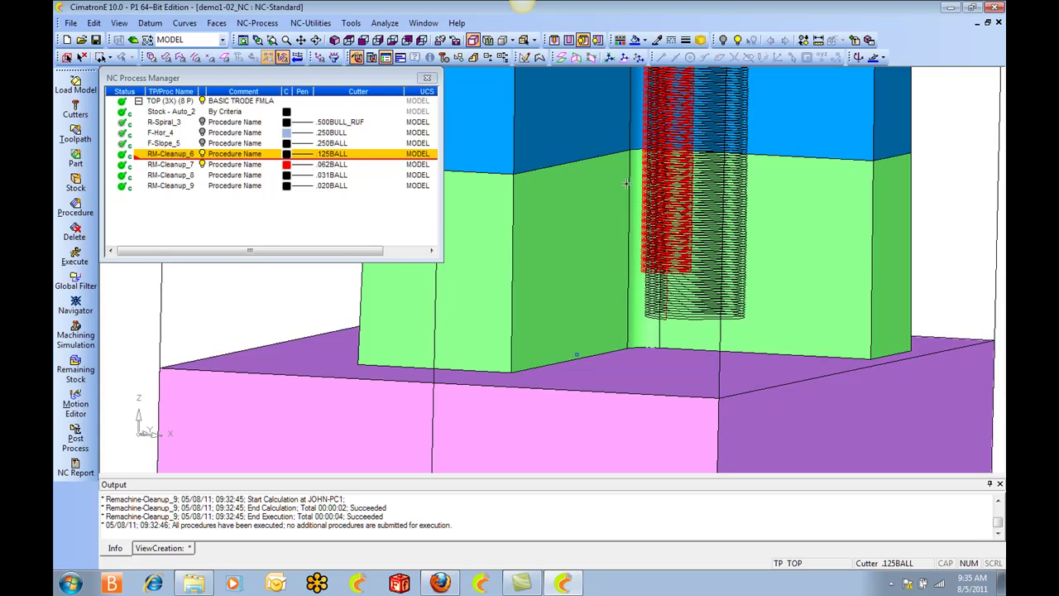
{"action": "right_click_drag", "start_coordinate": [646, 186], "coordinate": [552, 252], "text": "ctrl"}
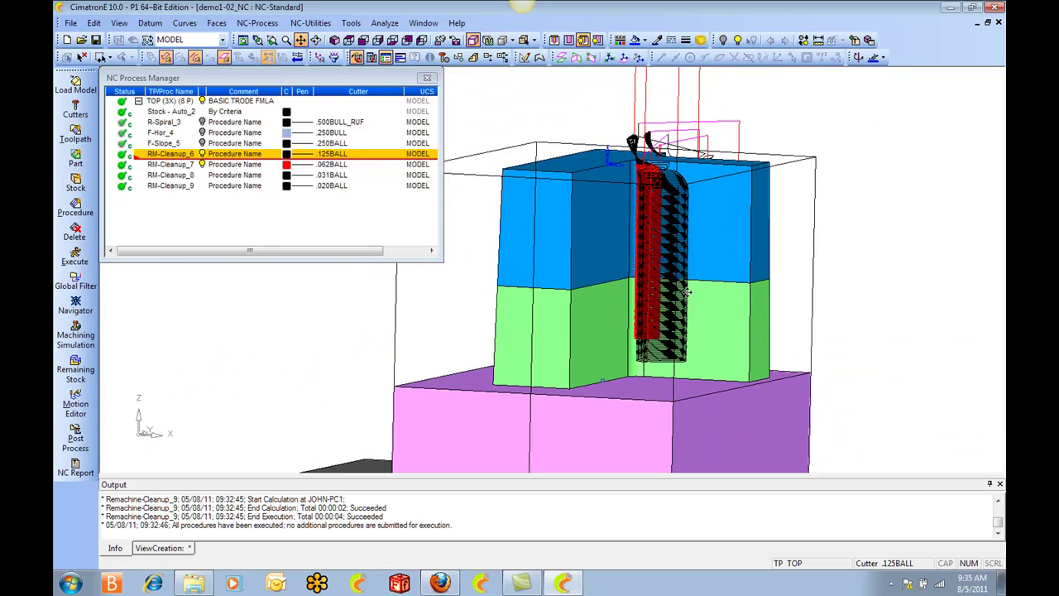
Step: Hide the RM-Cleanup_6 and RM-Cleanup_7 motions so that the electrode is shown without toolpaths
{"action": "left_click", "coordinate": [207, 166]}
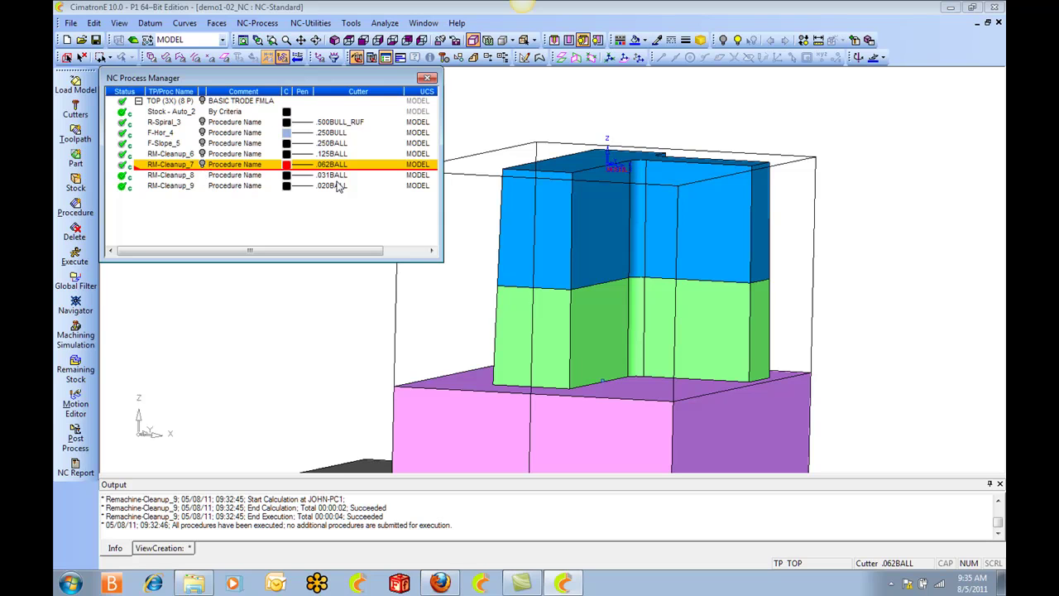
{"action": "right_click_drag", "start_coordinate": [605, 238], "coordinate": [650, 321], "text": "ctrl"}
{"action": "middle_click_drag", "start_coordinate": [650, 322], "coordinate": [695, 313], "text": "ctrl"}
{"action": "right_click_drag", "start_coordinate": [692, 245], "coordinate": [703, 351], "text": "ctrl"}
Step: Run a Curvature Map on the electrode faces, check the local radius of the inner corner fillet, and exit the analysis
{"action": "left_click", "coordinate": [385, 22]}
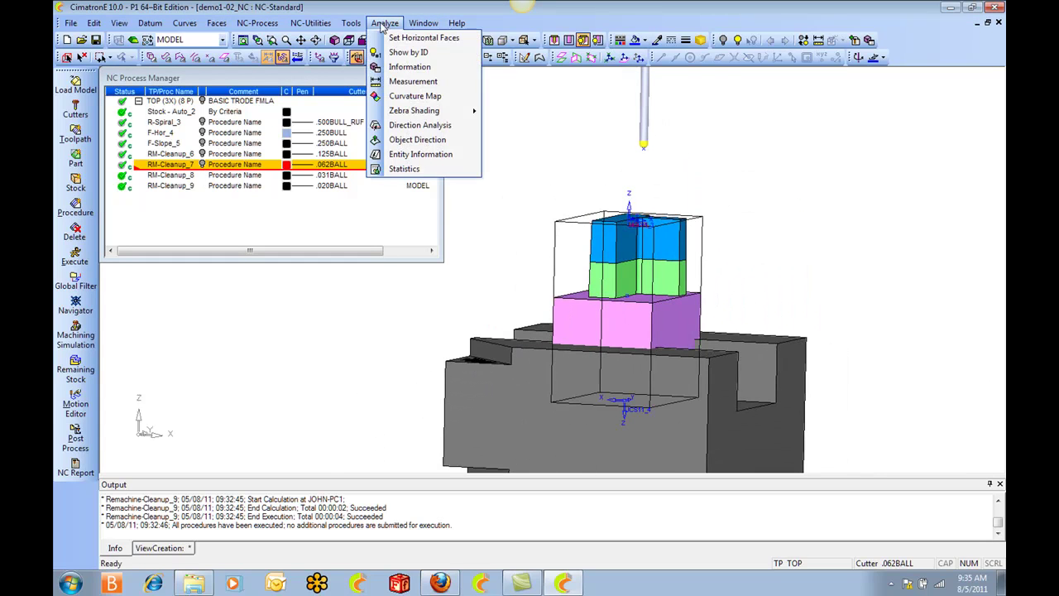
{"action": "left_click", "coordinate": [398, 99]}
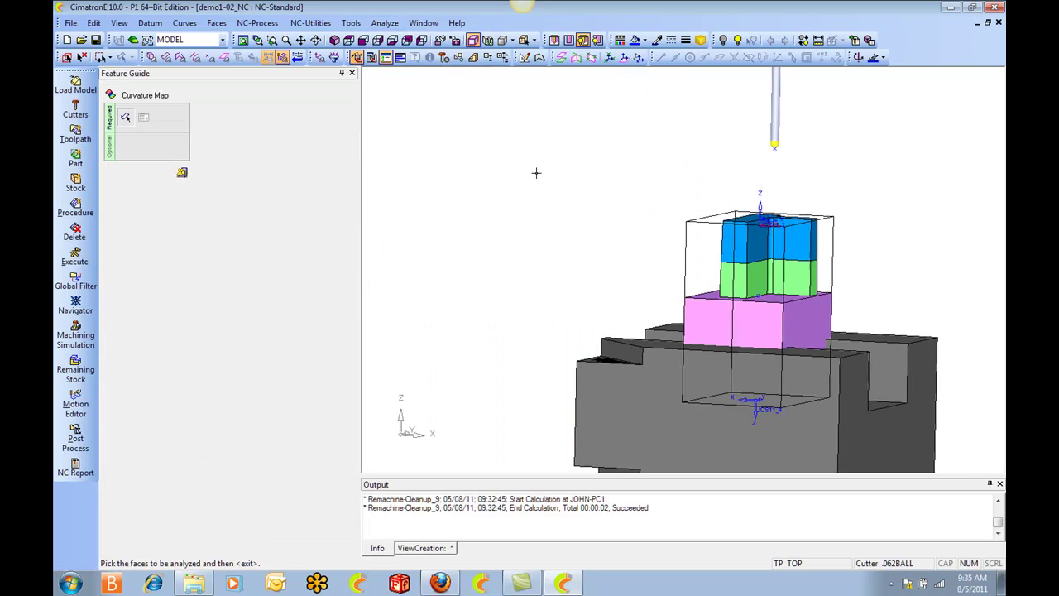
{"action": "middle_click", "coordinate": [867, 269]}
{"action": "left_click_drag", "start_coordinate": [868, 269], "coordinate": [884, 318], "text": "ctrl"}
{"action": "right_click_drag", "start_coordinate": [926, 227], "coordinate": [943, 158], "text": "ctrl"}
{"action": "middle_click_drag", "start_coordinate": [943, 158], "coordinate": [744, 217], "text": "ctrl"}
{"action": "right_click_drag", "start_coordinate": [661, 310], "coordinate": [654, 246], "text": "ctrl"}
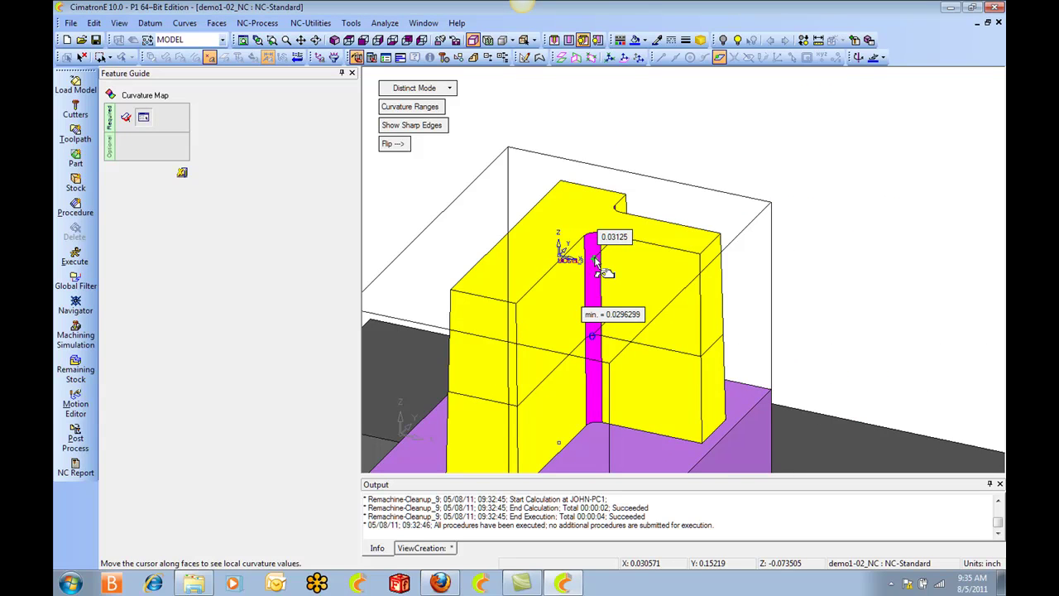
{"action": "left_click", "coordinate": [181, 172]}
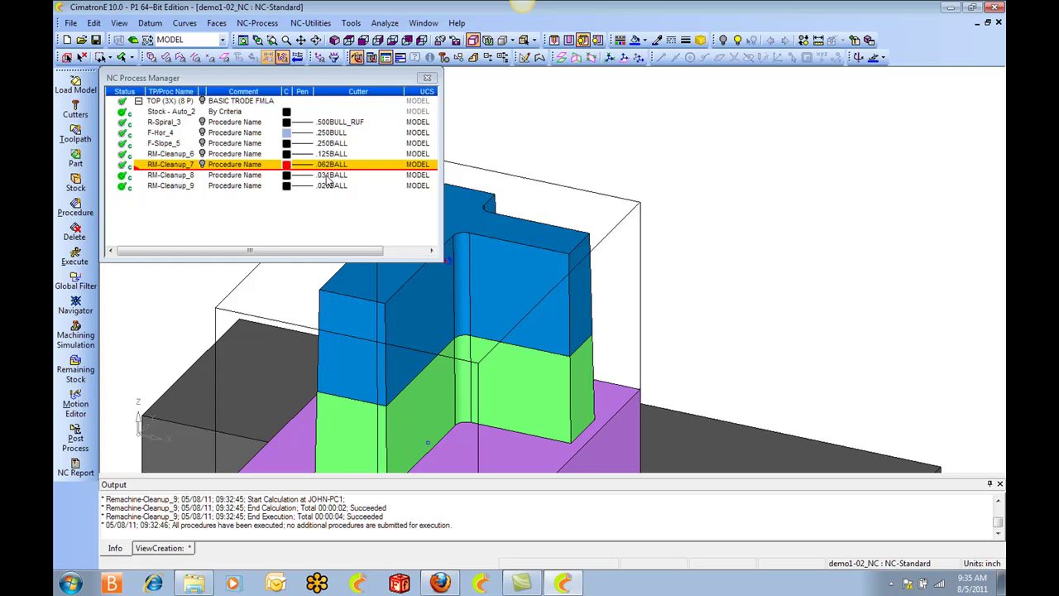
Step: Close the demo1-02_NC document, saving its changes together with the demo1-02 electrode file
{"action": "middle_click_drag", "start_coordinate": [505, 306], "coordinate": [667, 273]}
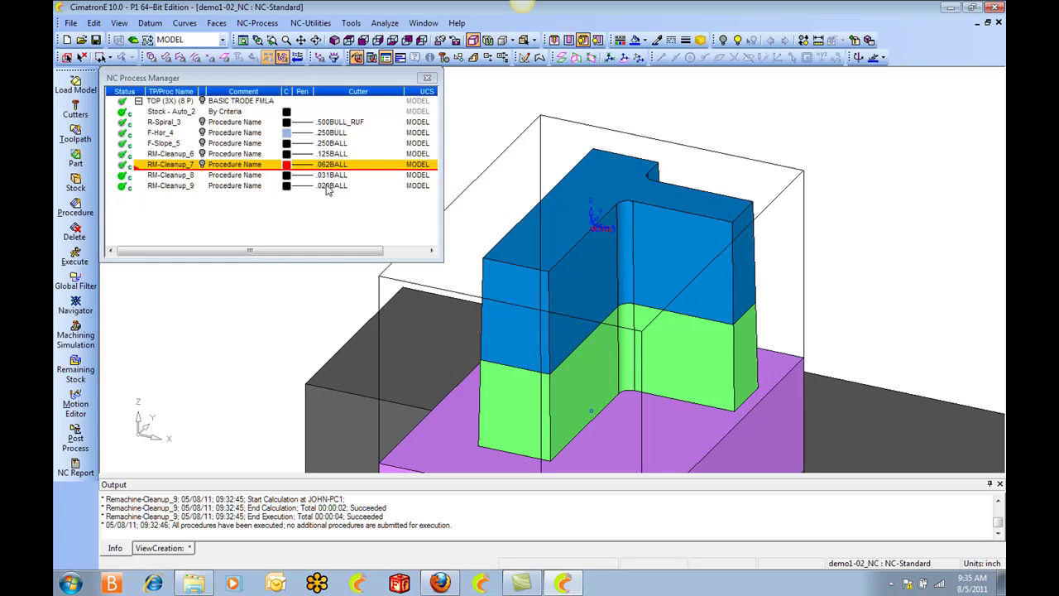
{"action": "right_click_drag", "start_coordinate": [603, 219], "coordinate": [673, 311], "text": "ctrl"}
{"action": "middle_click_drag", "start_coordinate": [673, 311], "coordinate": [712, 255], "text": "ctrl"}
{"action": "scroll", "coordinate": [684, 267], "scroll_direction": "down", "scroll_amount": 2}
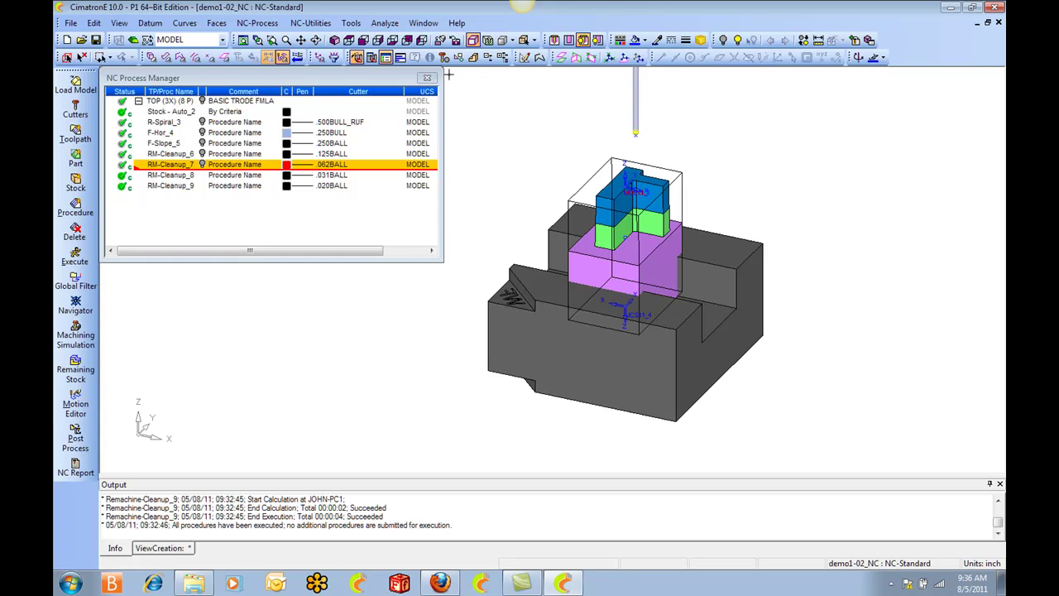
{"action": "left_click", "coordinate": [999, 22]}
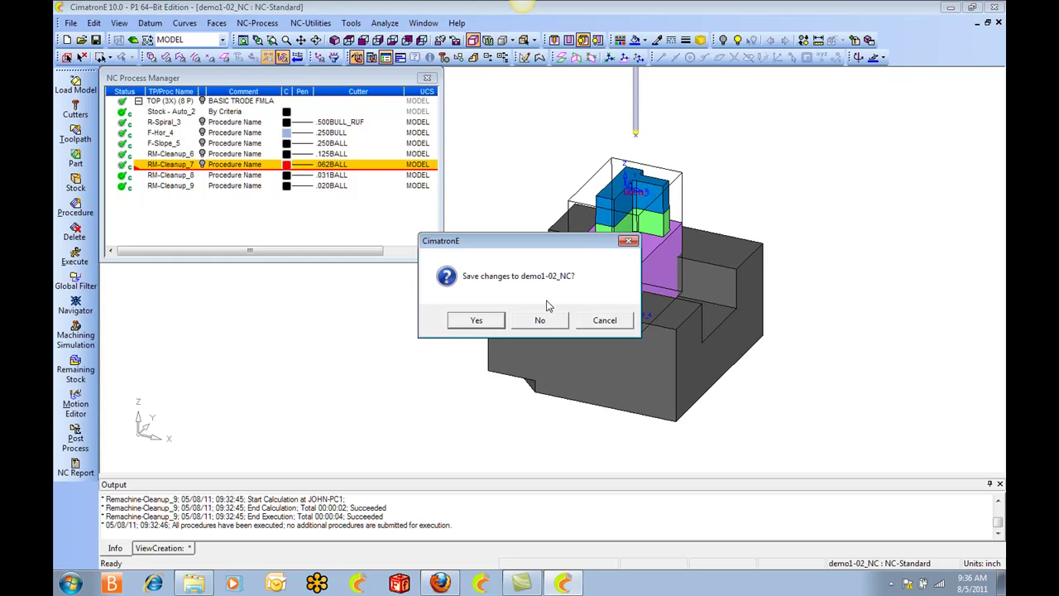
{"action": "left_click", "coordinate": [484, 322]}
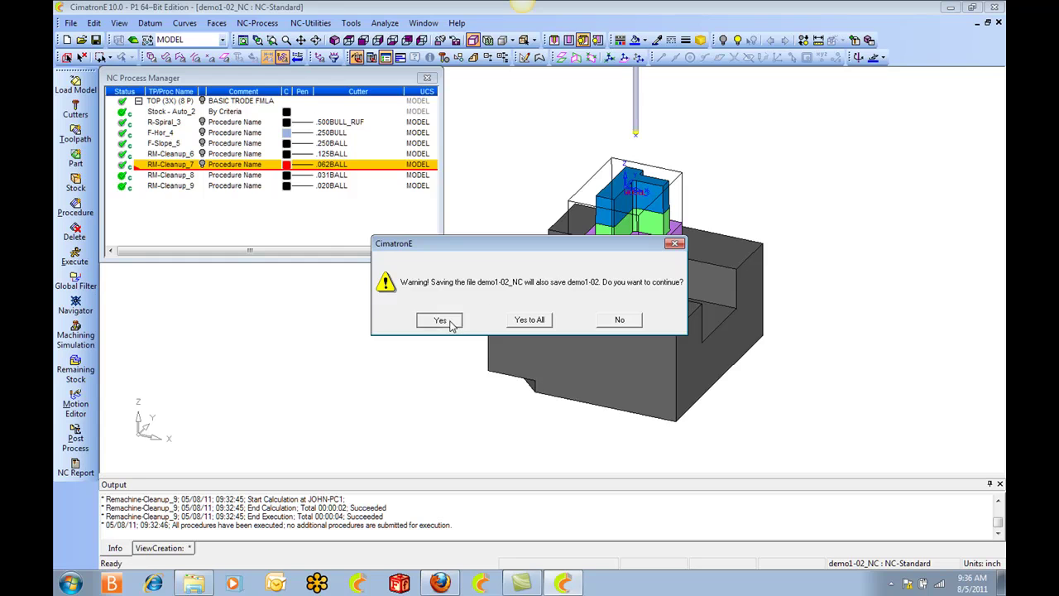
{"action": "left_click", "coordinate": [442, 321]}
{"action": "left_click", "coordinate": [746, 424]}
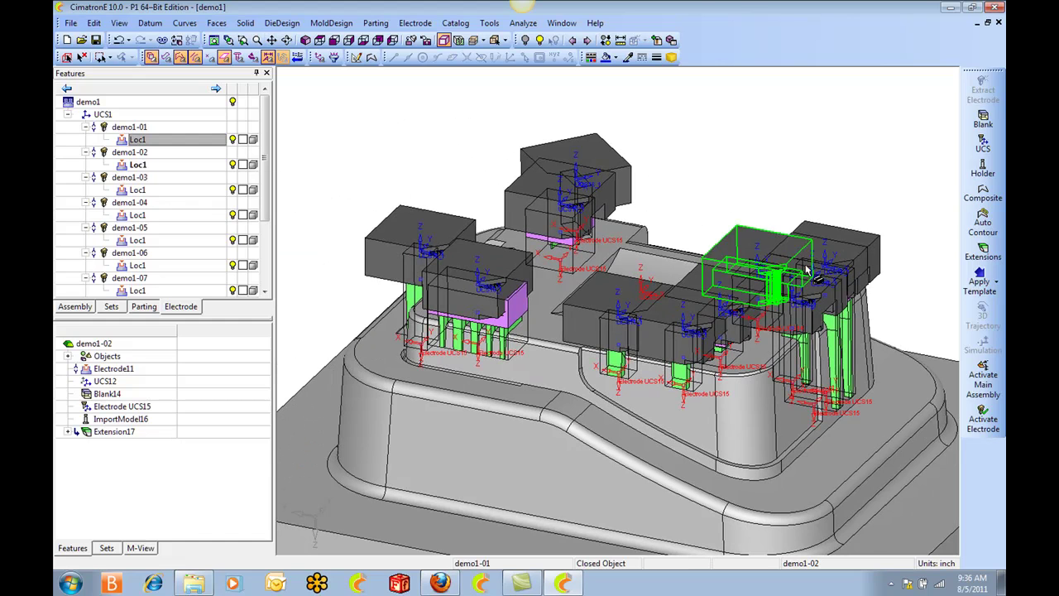
Step: Activate the demo1-03 electrode component, the tall rib electrode at the end of the core, in the demo1 assembly
{"action": "left_click_drag", "start_coordinate": [778, 269], "coordinate": [712, 207], "text": "ctrl"}
{"action": "right_click_drag", "start_coordinate": [711, 207], "coordinate": [699, 227], "text": "ctrl"}
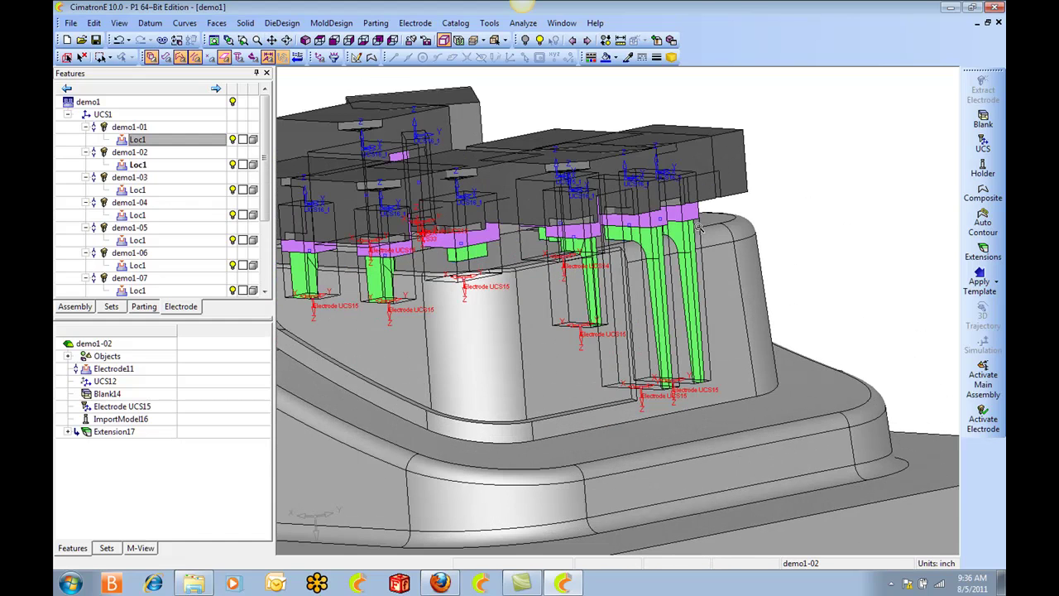
{"action": "right_click", "coordinate": [732, 170]}
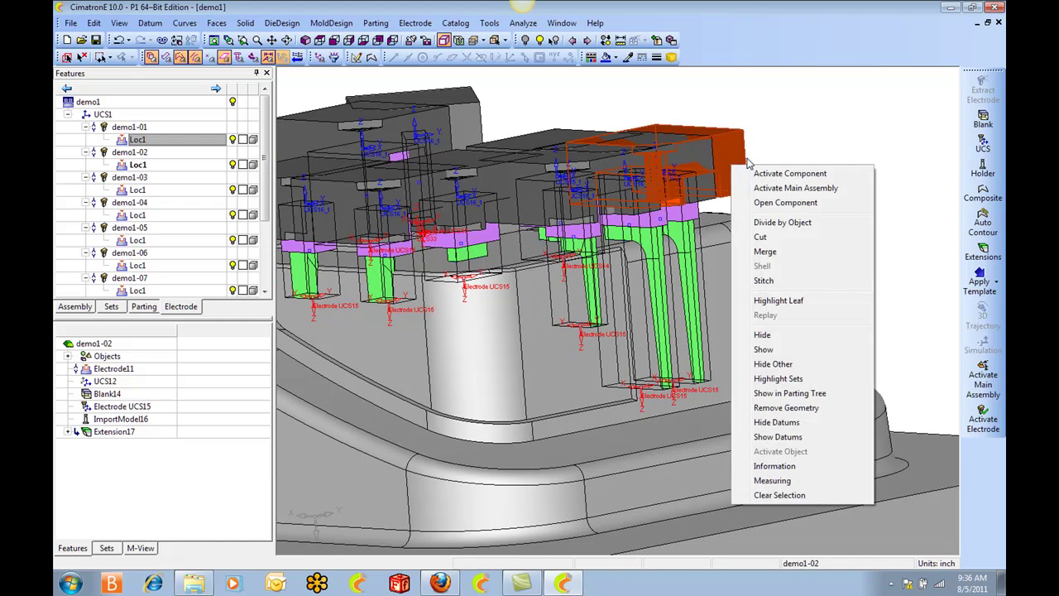
{"action": "left_click", "coordinate": [777, 172]}
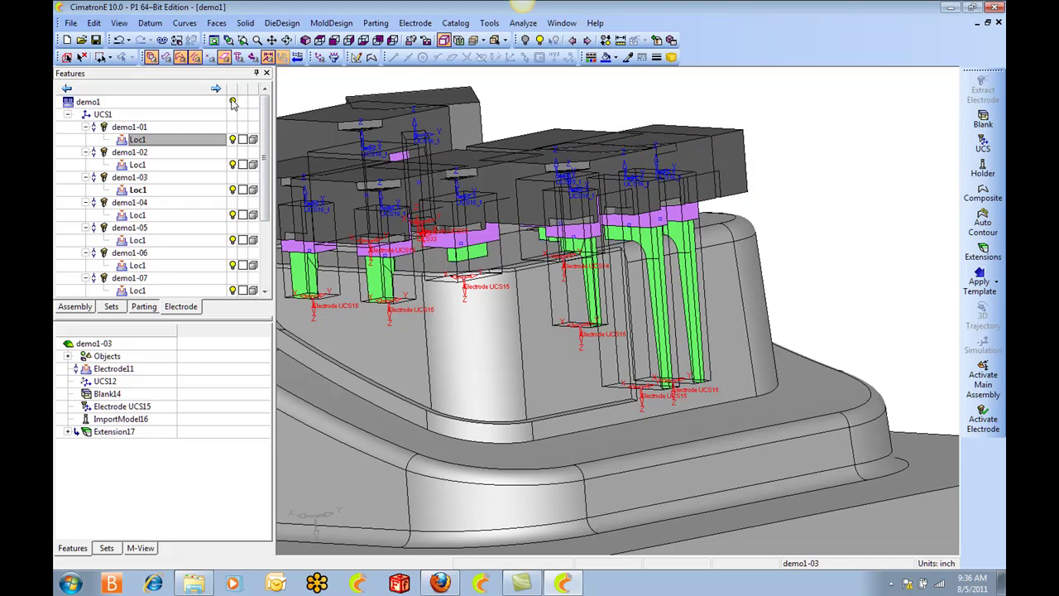
Step: Export the active demo1-03 electrode to a new NC document, placing it by the Active UCS of the Reference Model
{"action": "left_click", "coordinate": [71, 23]}
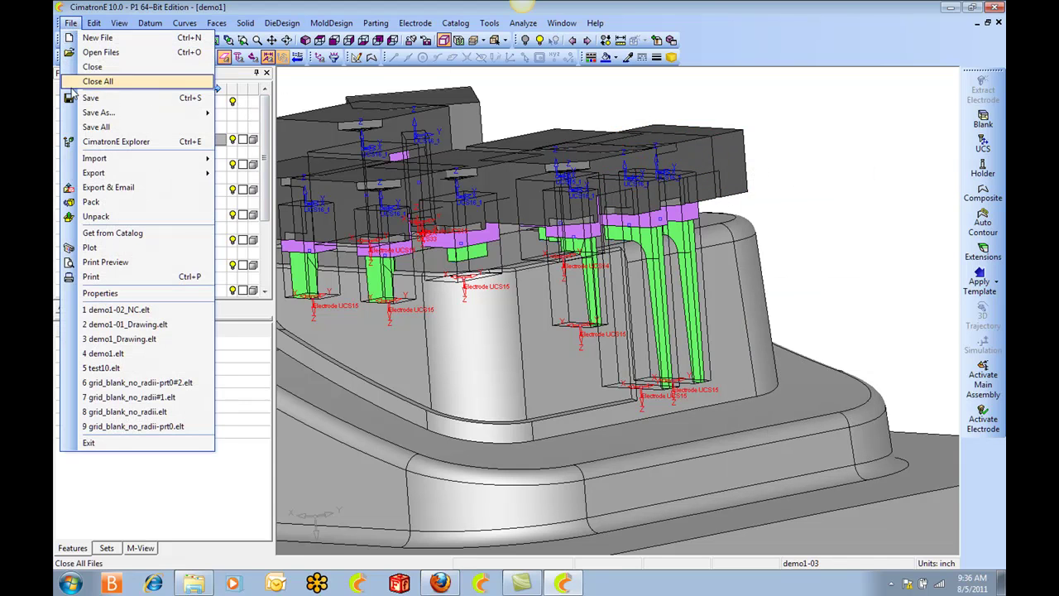
{"action": "mouse_move", "coordinate": [153, 173]}
{"action": "left_click", "coordinate": [289, 220]}
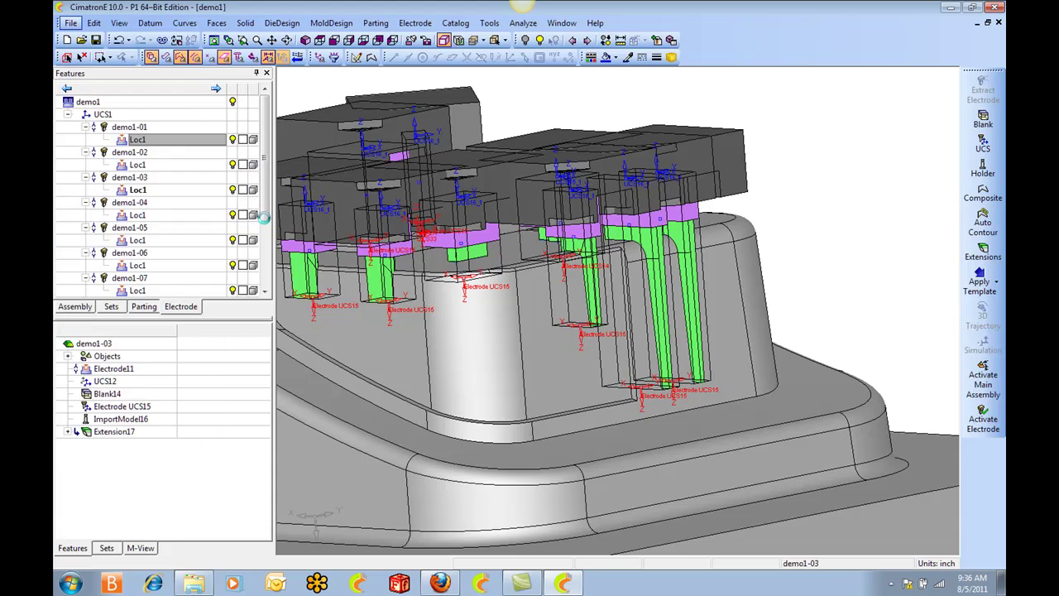
{"action": "left_click", "coordinate": [468, 87]}
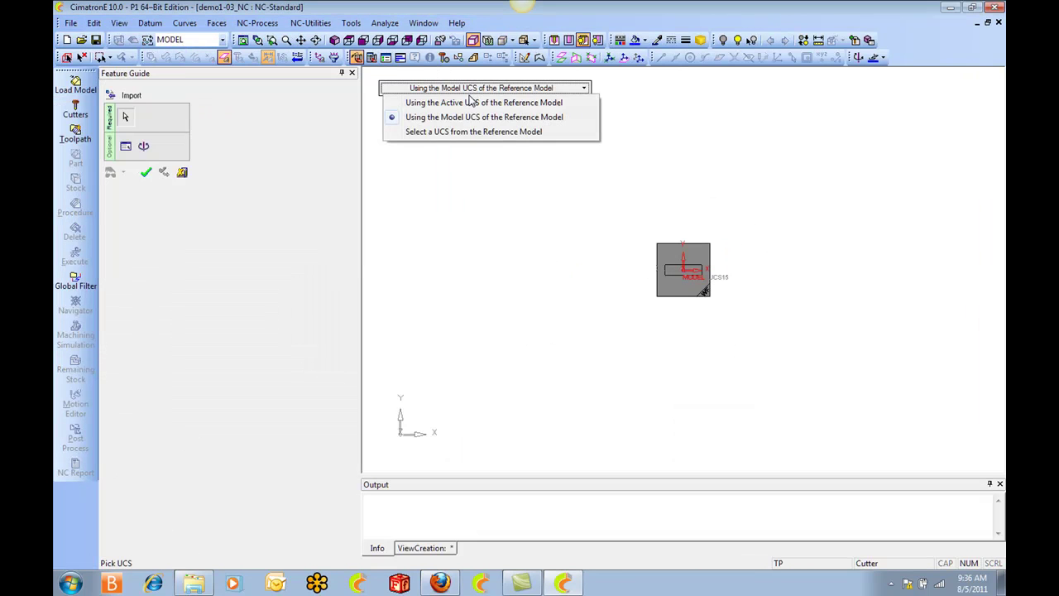
{"action": "left_click", "coordinate": [470, 102]}
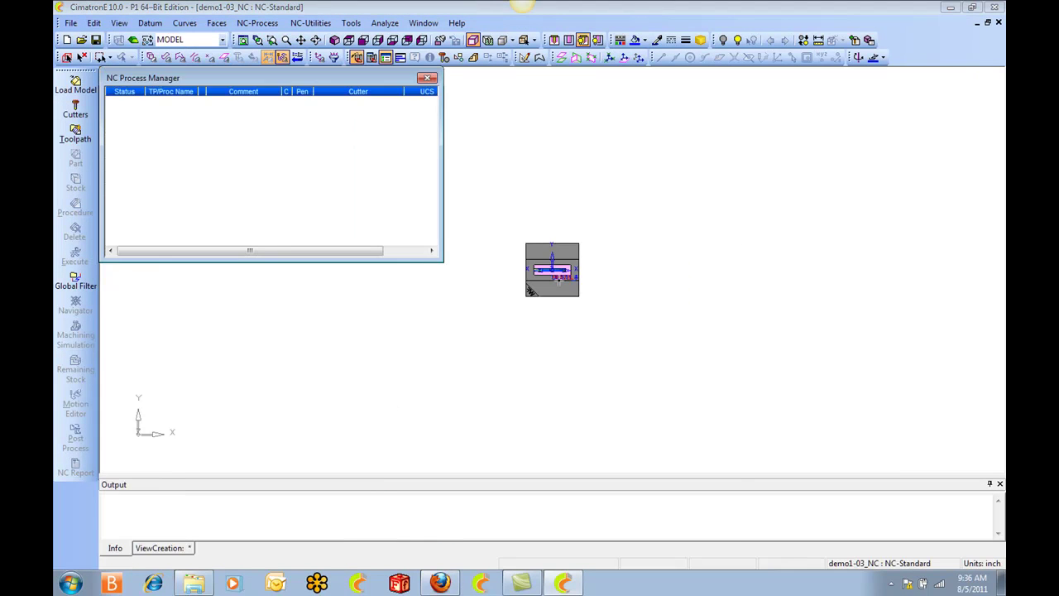
Step: Apply the toolpath template E9_Trode_Shaped_Top.tpt from the TP_templates\Demo_trodes folder
{"action": "right_click", "coordinate": [188, 174]}
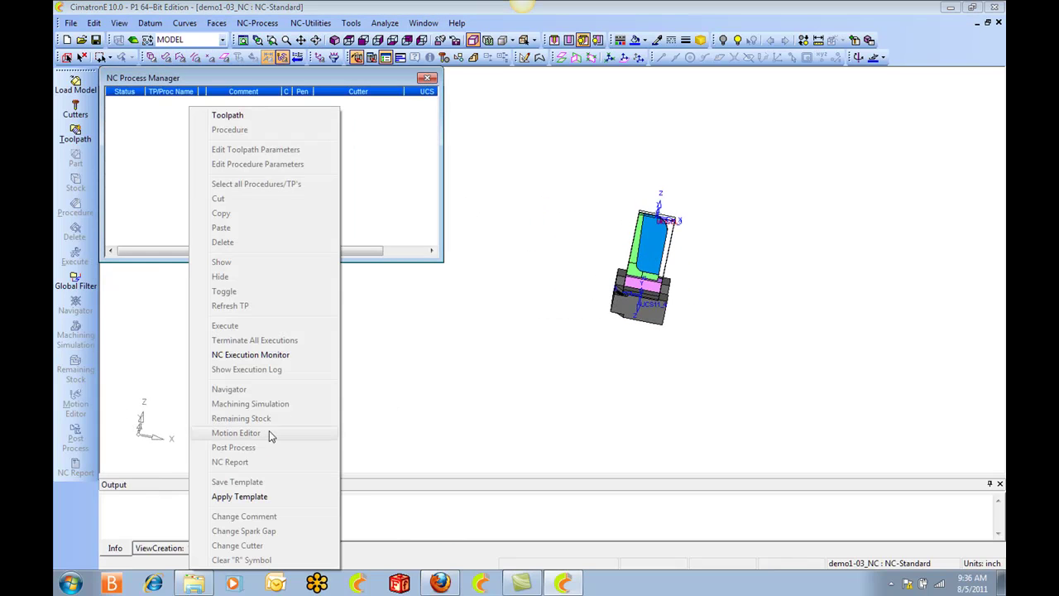
{"action": "left_click", "coordinate": [263, 496]}
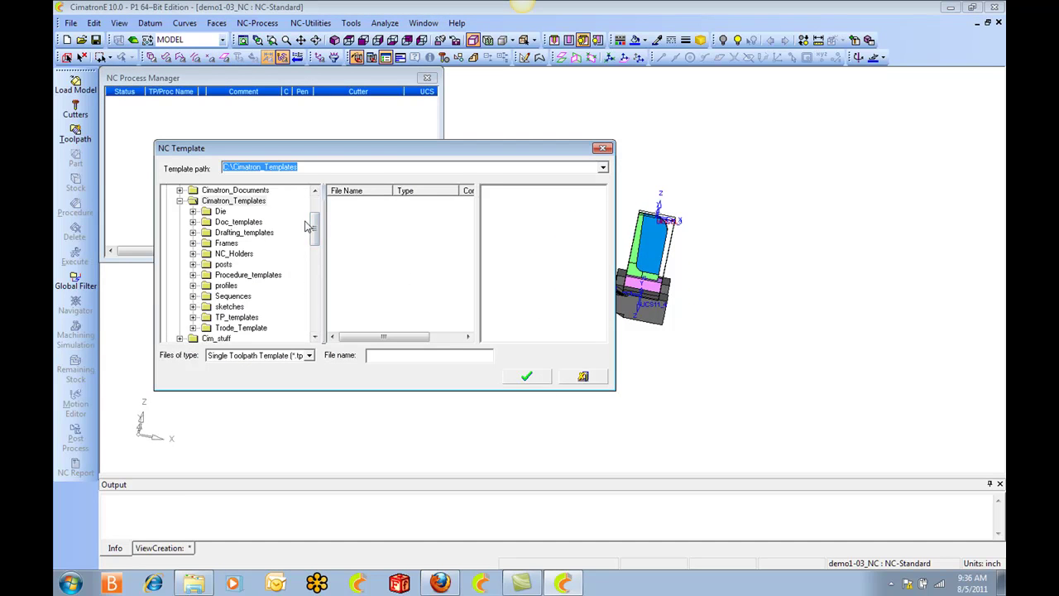
{"action": "double_click", "coordinate": [198, 317]}
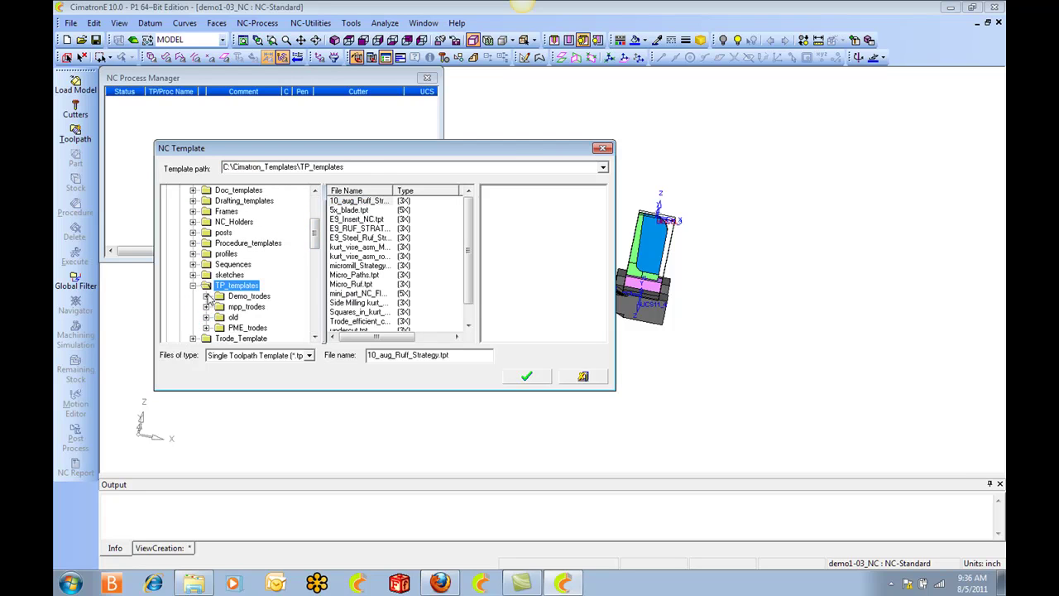
{"action": "double_click", "coordinate": [207, 297]}
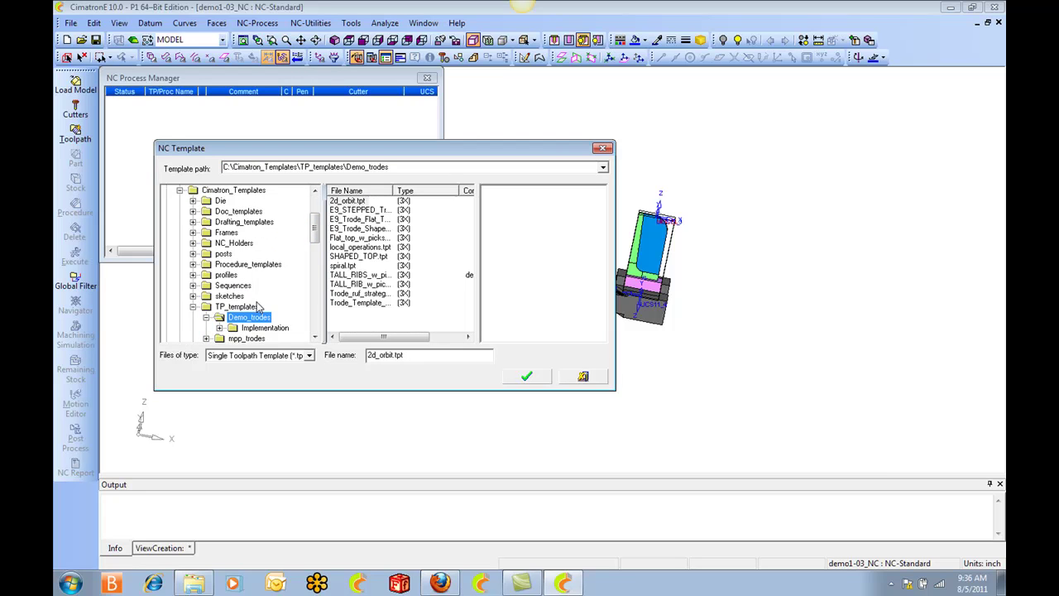
{"action": "left_click", "coordinate": [356, 230]}
{"action": "left_click", "coordinate": [527, 377]}
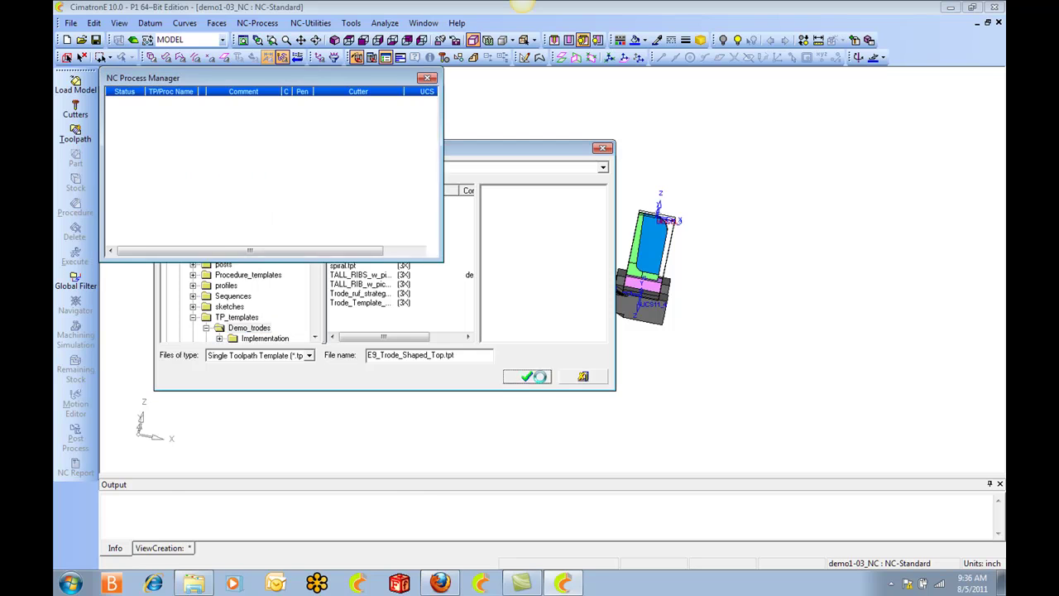
Step: Execute all procedures of the TOP_T00 toolpath, with notification when all procedures have been executed
{"action": "left_click", "coordinate": [176, 105]}
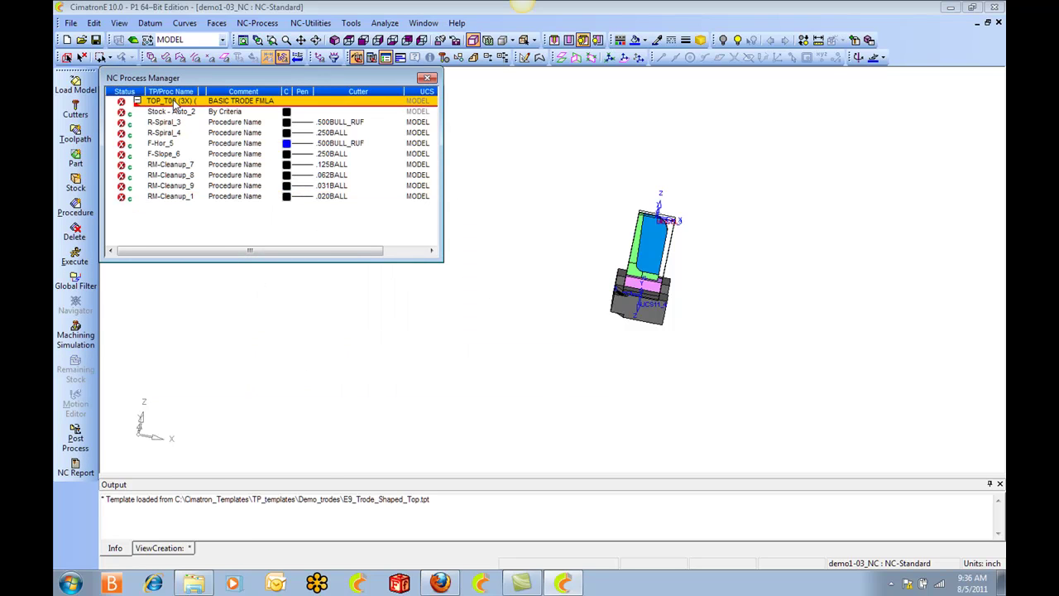
{"action": "right_click", "coordinate": [174, 103]}
{"action": "left_click", "coordinate": [213, 322]}
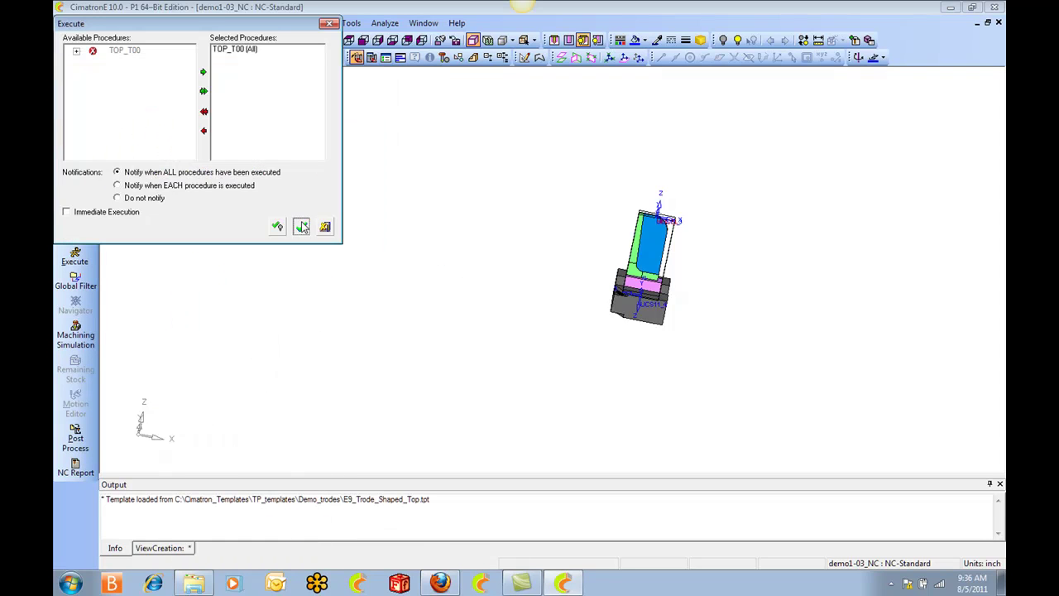
{"action": "left_click", "coordinate": [302, 225]}
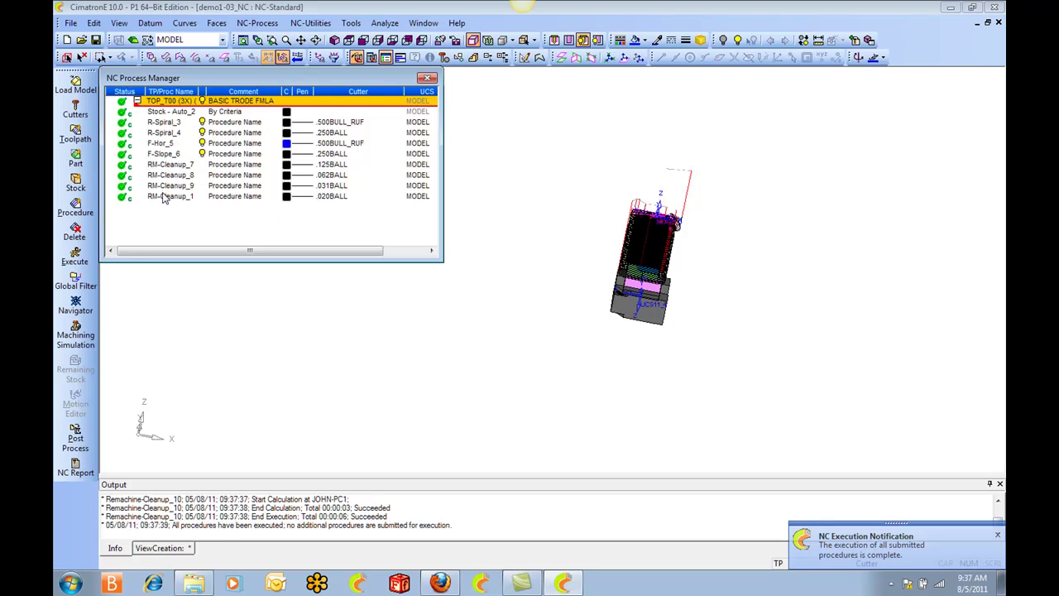
Step: Hide all TOP_T00 motions and show only the F-Slope_6 finishing motions on the electrode
{"action": "right_click_drag", "start_coordinate": [508, 226], "coordinate": [511, 165], "text": "ctrl"}
{"action": "middle_click_drag", "start_coordinate": [745, 190], "coordinate": [530, 281], "text": "ctrl"}
{"action": "left_click_drag", "start_coordinate": [530, 281], "coordinate": [550, 273], "text": "ctrl"}
{"action": "middle_click_drag", "start_coordinate": [563, 281], "coordinate": [607, 303]}
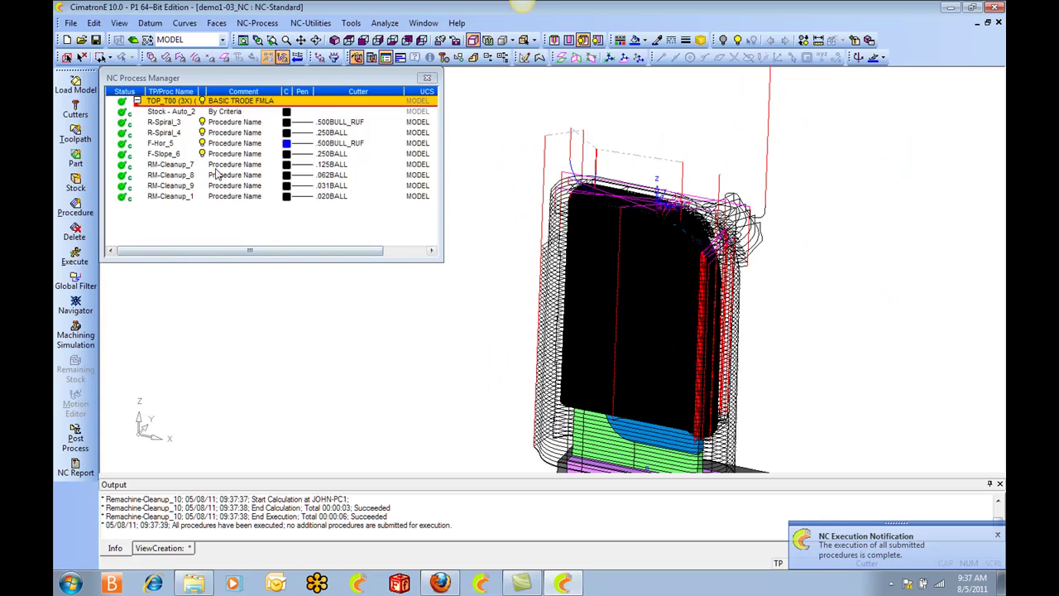
{"action": "left_click", "coordinate": [202, 101]}
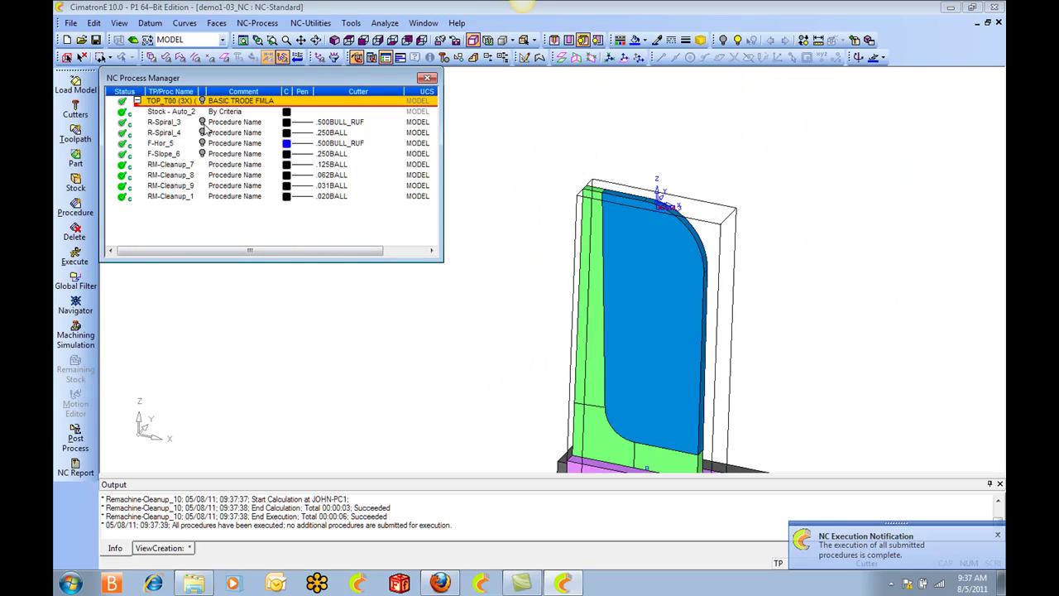
{"action": "left_click", "coordinate": [204, 155]}
{"action": "left_click", "coordinate": [202, 155]}
{"action": "middle_click_drag", "start_coordinate": [582, 315], "coordinate": [660, 286]}
Step: Open F-Slope_6 in the Navigator, place the tool on the lowest pass, and examine the holder clearance above the electrode's top edge
{"action": "right_click", "coordinate": [168, 162]}
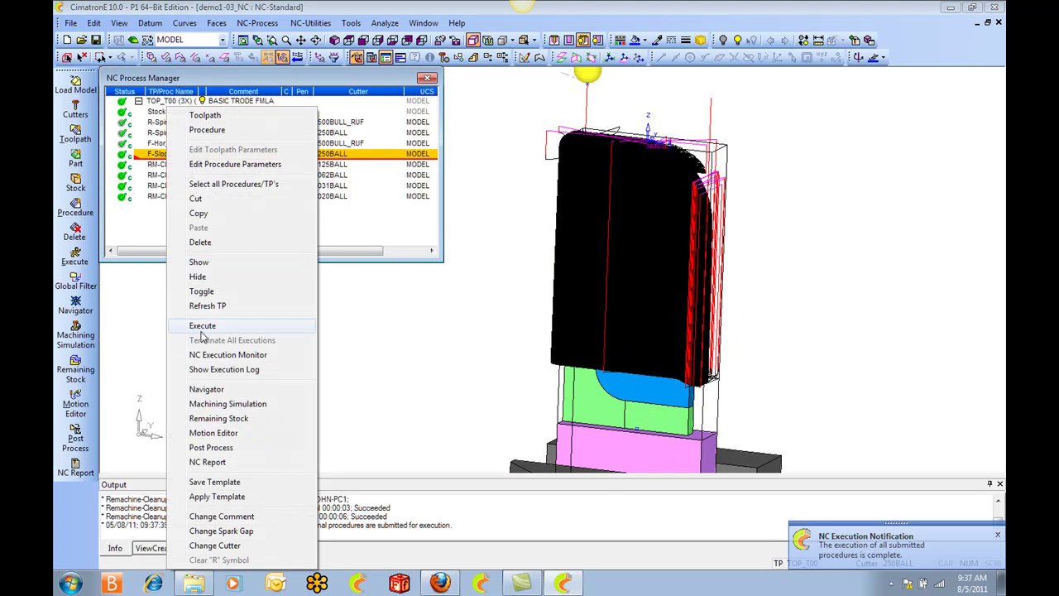
{"action": "left_click", "coordinate": [248, 391]}
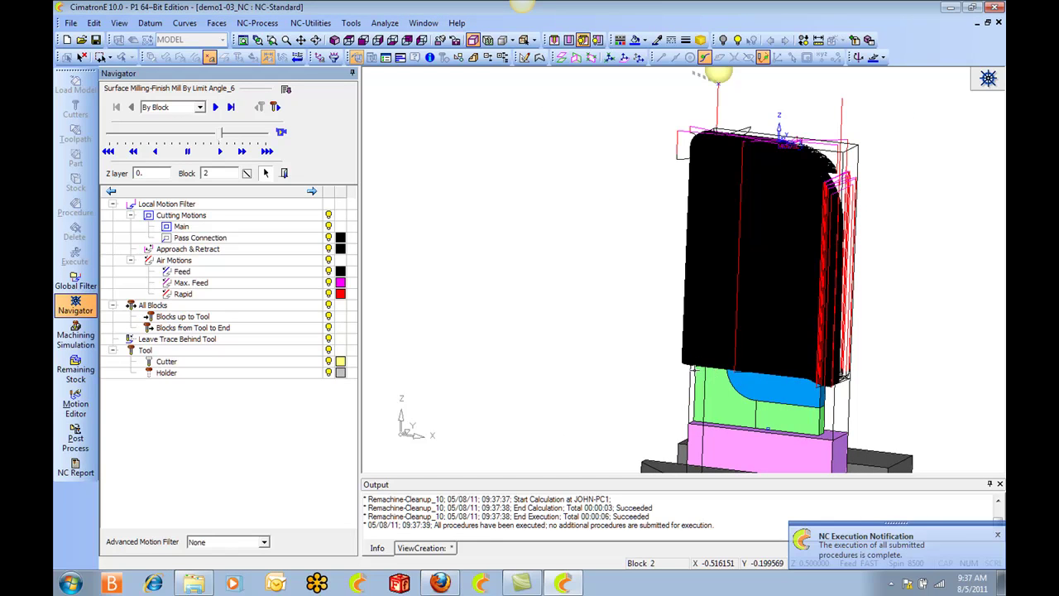
{"action": "left_click", "coordinate": [700, 370]}
{"action": "middle_click_drag", "start_coordinate": [699, 369], "coordinate": [675, 369]}
{"action": "middle_click_drag", "start_coordinate": [754, 247], "coordinate": [681, 290], "text": "ctrl"}
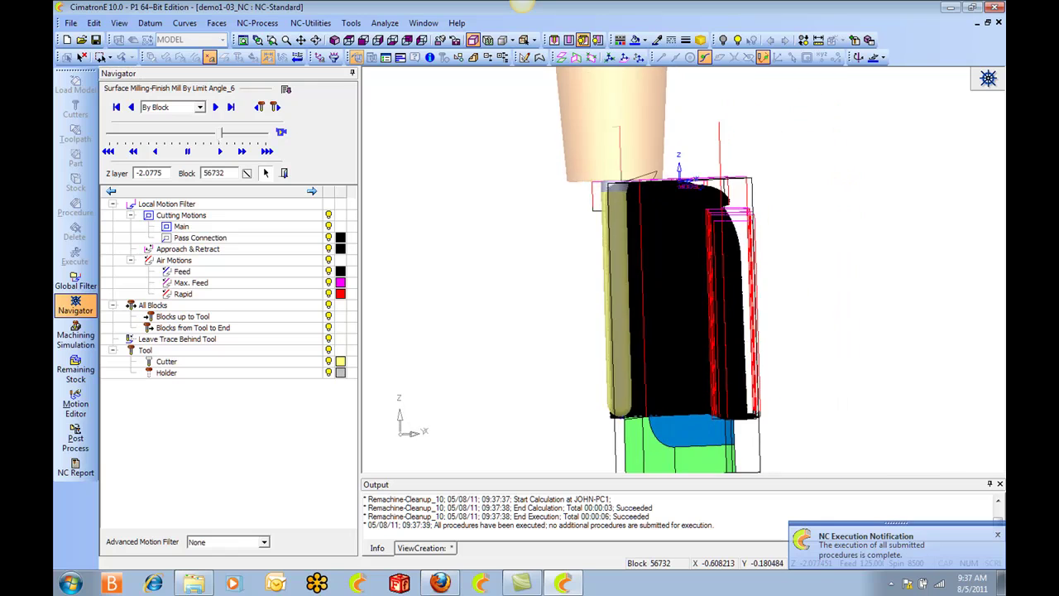
{"action": "right_click_drag", "start_coordinate": [681, 291], "coordinate": [678, 207], "text": "ctrl"}
{"action": "middle_click_drag", "start_coordinate": [678, 208], "coordinate": [743, 468], "text": "ctrl"}
{"action": "scroll", "coordinate": [691, 322], "scroll_direction": "up", "scroll_amount": 3}
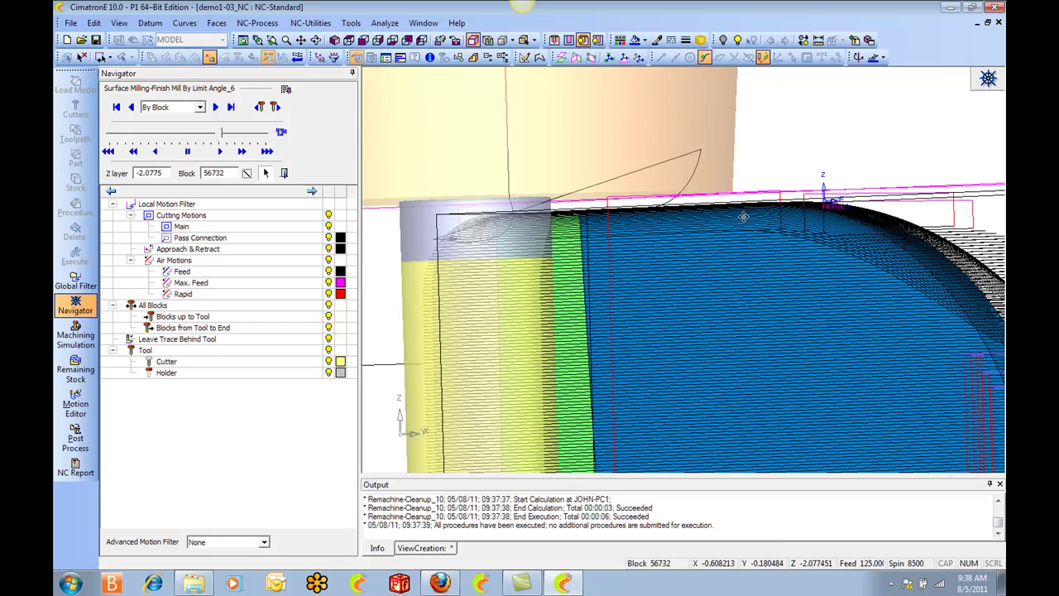
Step: Place the tool at the lower end of the electrode's rounded side, check the holder against the part and stock, and exit the Navigator
{"action": "scroll", "coordinate": [662, 230], "scroll_direction": "down", "scroll_amount": 3}
{"action": "middle_click_drag", "start_coordinate": [745, 397], "coordinate": [702, 304], "text": "ctrl"}
{"action": "right_click_drag", "start_coordinate": [701, 303], "coordinate": [702, 396], "text": "ctrl"}
{"action": "left_click_drag", "start_coordinate": [674, 297], "coordinate": [691, 322], "text": "ctrl"}
{"action": "middle_click_drag", "start_coordinate": [697, 326], "coordinate": [648, 329], "text": "ctrl"}
{"action": "left_click_drag", "start_coordinate": [648, 329], "coordinate": [639, 315], "text": "ctrl"}
{"action": "scroll", "coordinate": [623, 269], "scroll_direction": "up", "scroll_amount": 6}
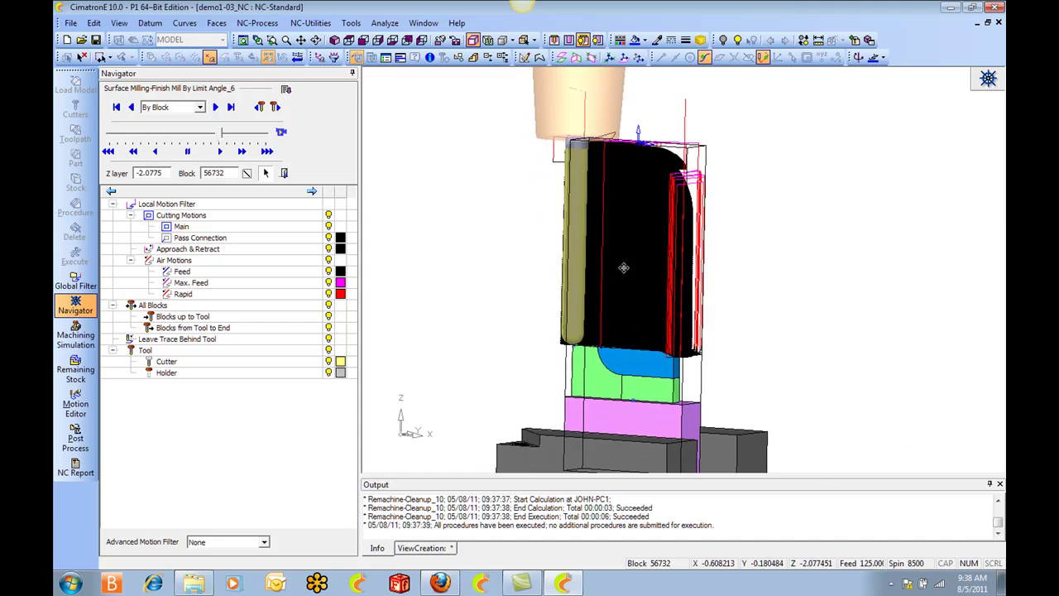
{"action": "middle_click_drag", "start_coordinate": [705, 459], "coordinate": [626, 304], "text": "ctrl"}
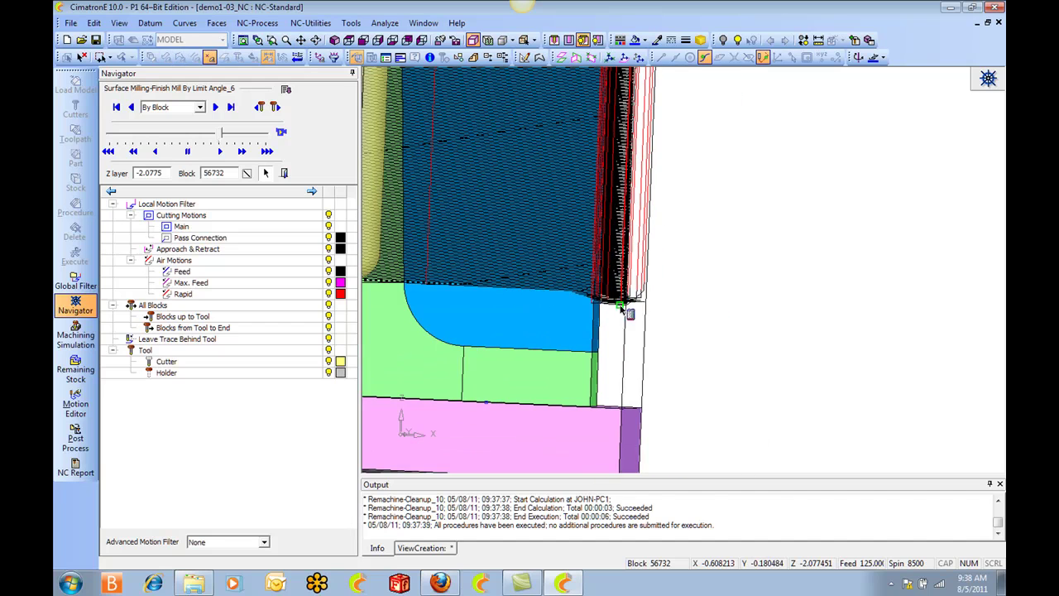
{"action": "left_click", "coordinate": [621, 305]}
{"action": "left_click_drag", "start_coordinate": [613, 291], "coordinate": [597, 254], "text": "ctrl"}
{"action": "middle_click_drag", "start_coordinate": [608, 263], "coordinate": [615, 225]}
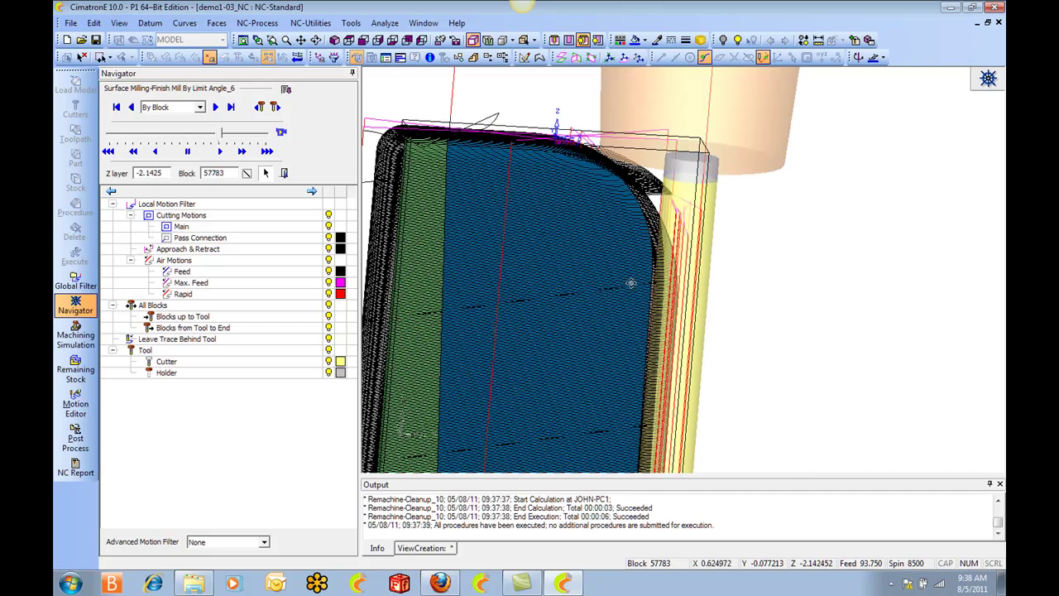
{"action": "middle_click_drag", "start_coordinate": [633, 283], "coordinate": [748, 306]}
{"action": "middle_click_drag", "start_coordinate": [715, 249], "coordinate": [666, 290]}
{"action": "left_click", "coordinate": [283, 173]}
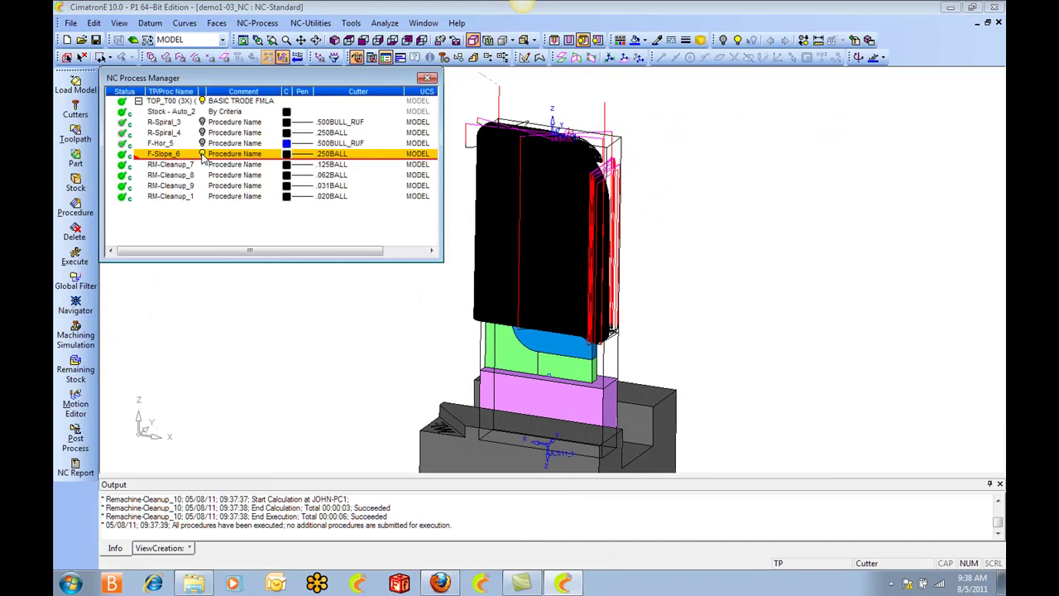
Step: Open F-Slope_6 for editing and add the .250BALL2 extended-length cutter from the Trode Tools collection to the file's cutters
{"action": "double_click", "coordinate": [171, 158]}
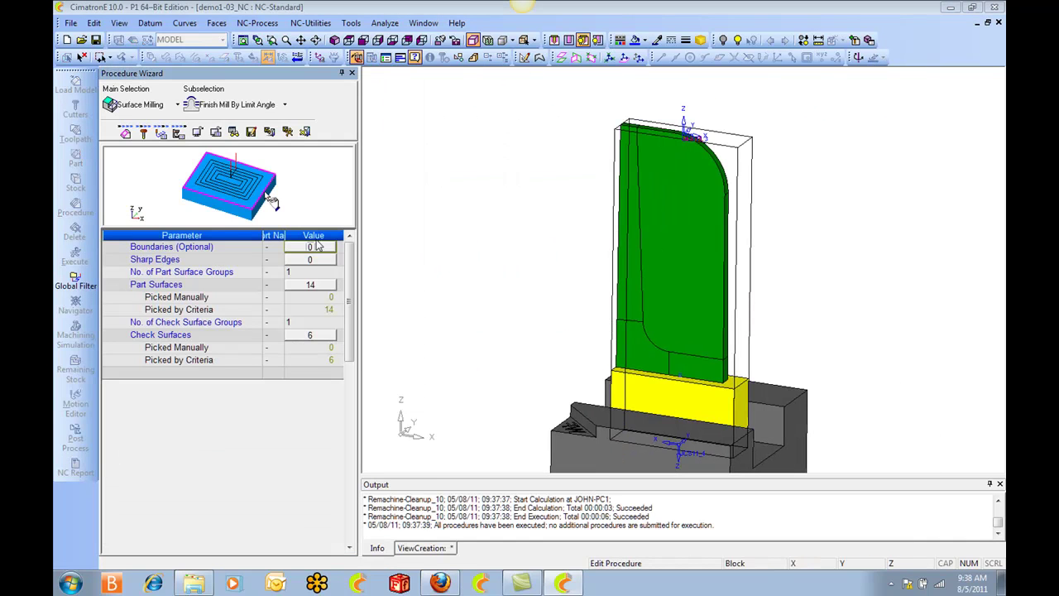
{"action": "left_click", "coordinate": [162, 134]}
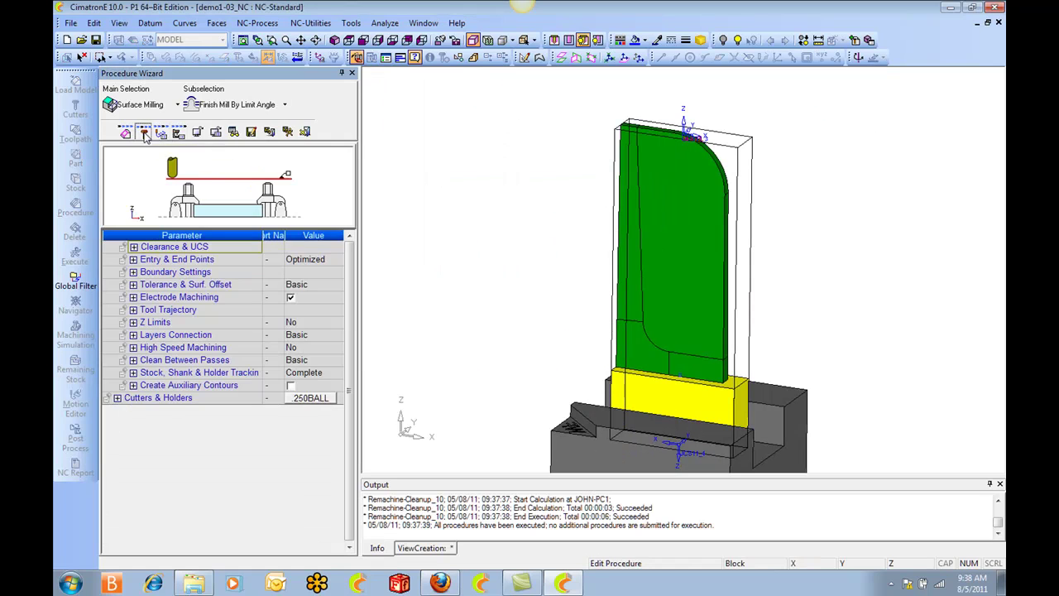
{"action": "left_click", "coordinate": [144, 134]}
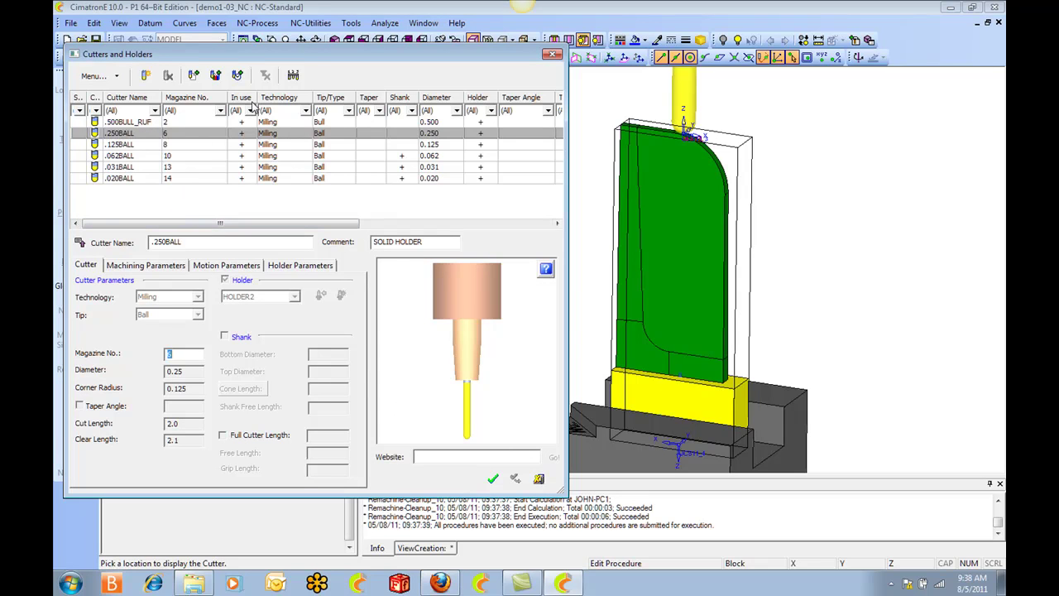
{"action": "left_click", "coordinate": [217, 75]}
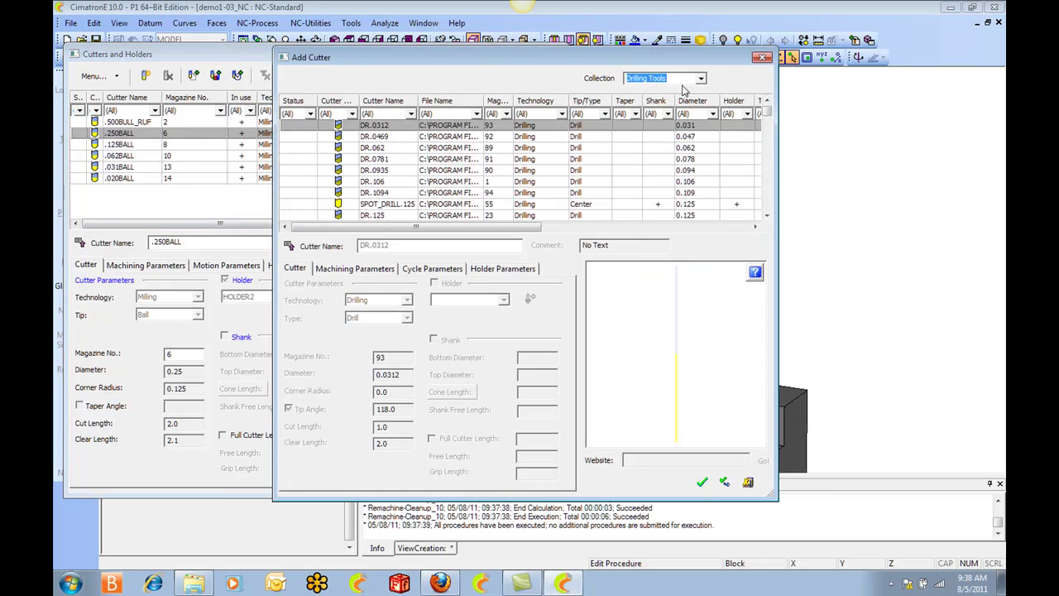
{"action": "left_click", "coordinate": [699, 78]}
{"action": "left_click", "coordinate": [650, 116]}
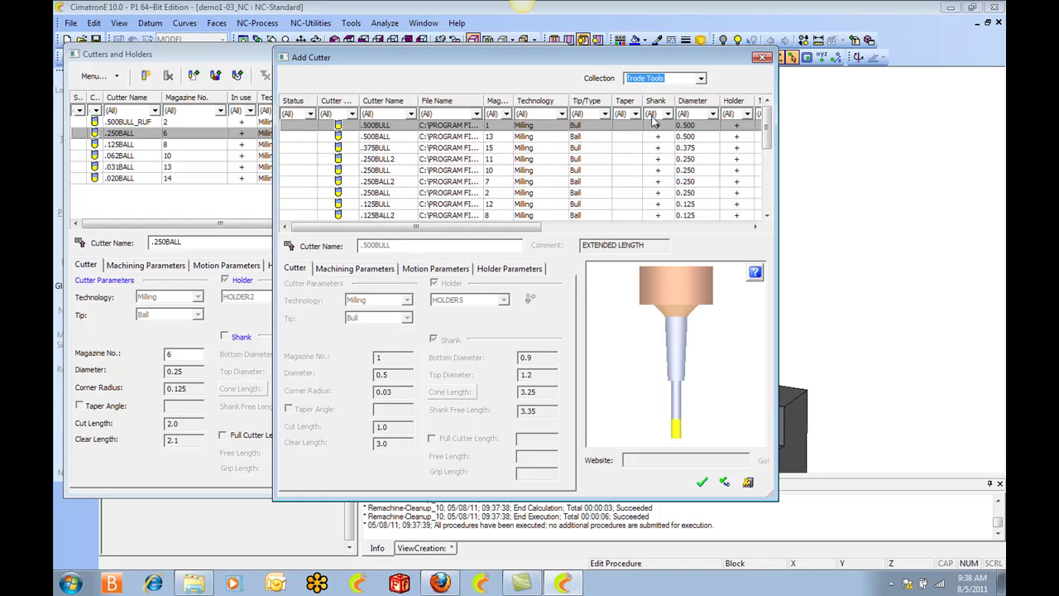
{"action": "left_click", "coordinate": [392, 160]}
{"action": "left_click", "coordinate": [390, 181]}
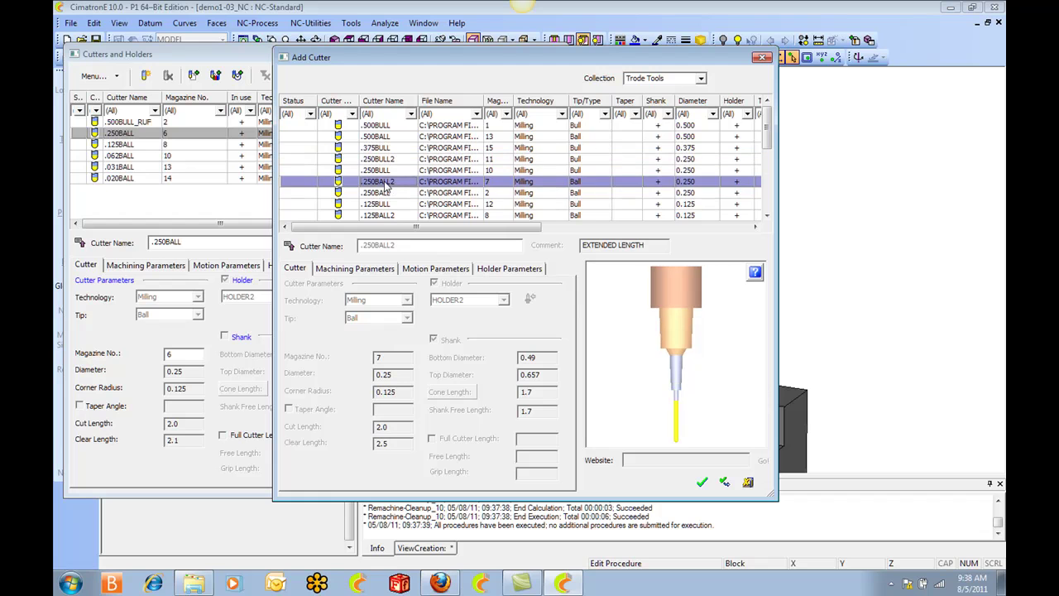
{"action": "left_click", "coordinate": [701, 482]}
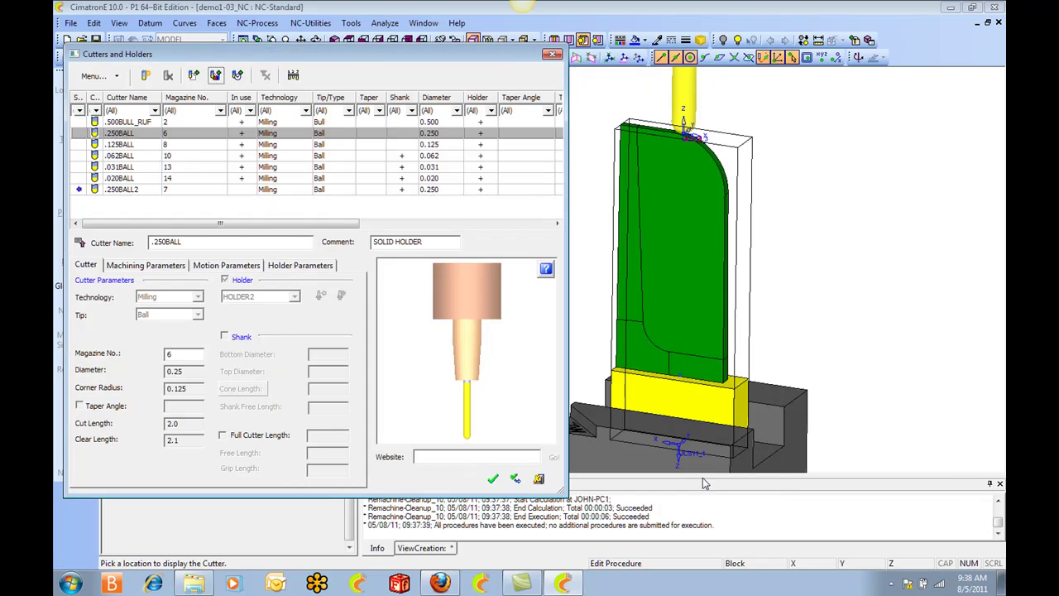
{"action": "left_click", "coordinate": [493, 479]}
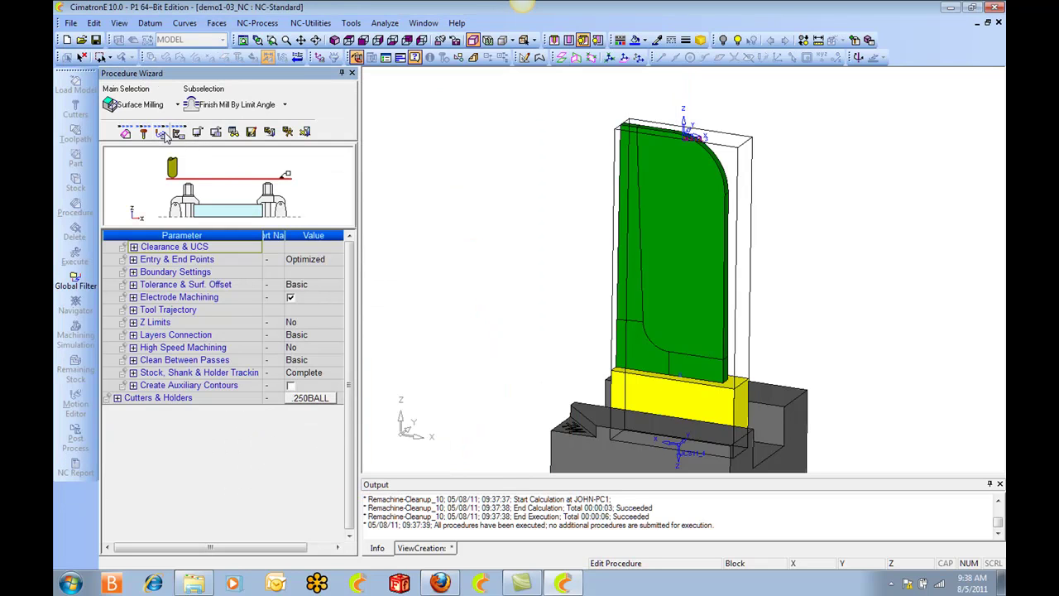
Step: Enable multiple cutters for F-Slope_6 and add .250BALL2 after .250BALL in the selected cutters
{"action": "left_click", "coordinate": [117, 398]}
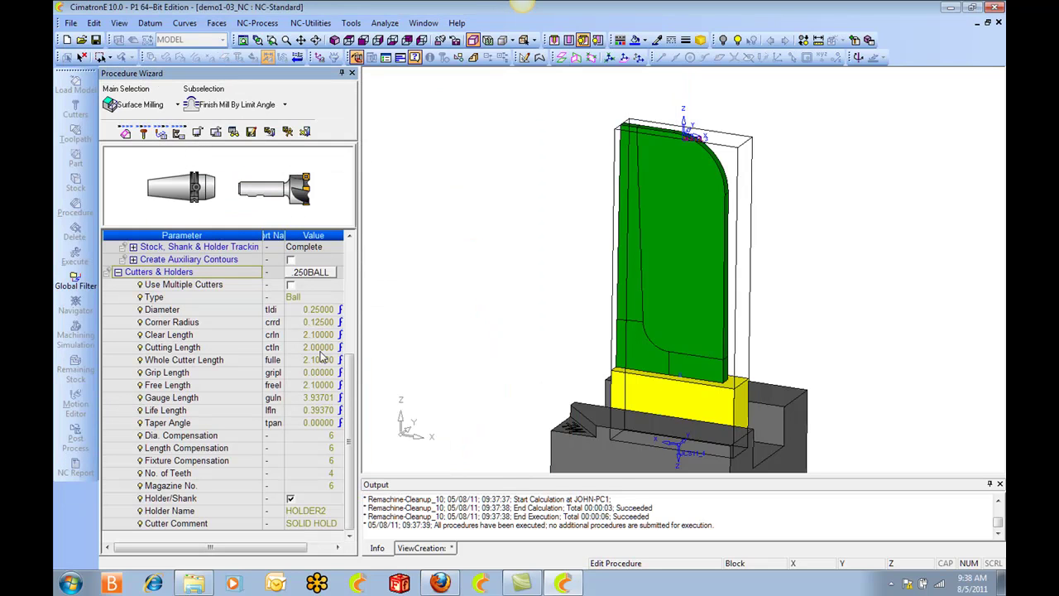
{"action": "left_click", "coordinate": [290, 285]}
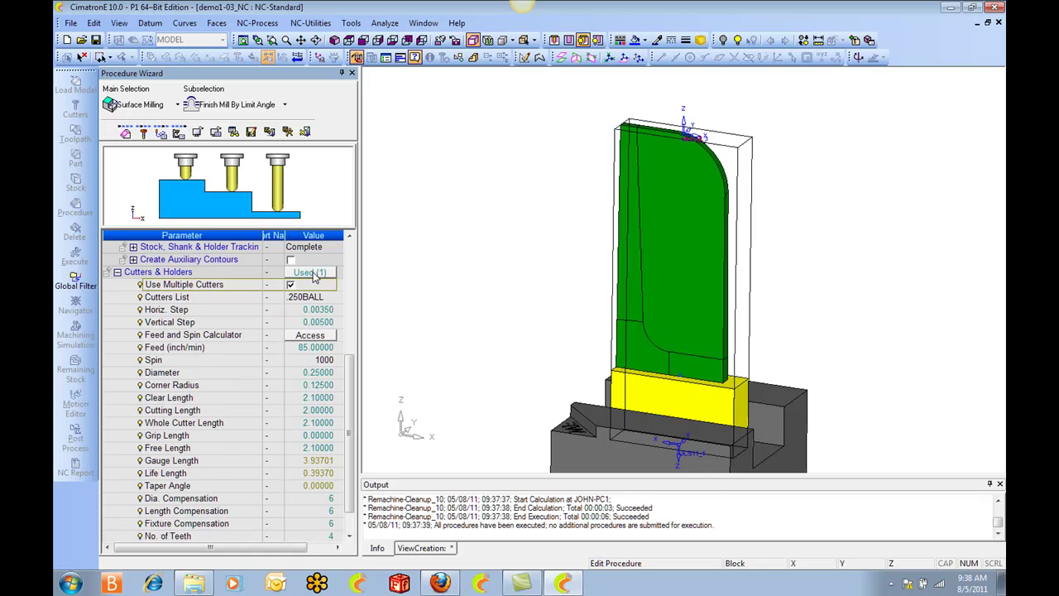
{"action": "left_click", "coordinate": [319, 273]}
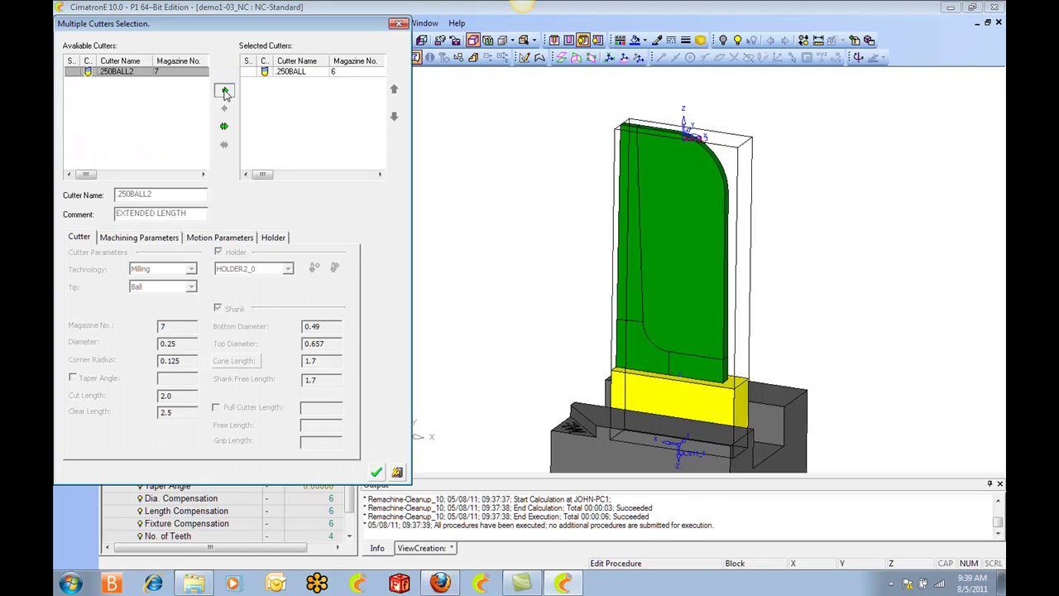
{"action": "left_click", "coordinate": [225, 91]}
{"action": "left_click", "coordinate": [376, 471]}
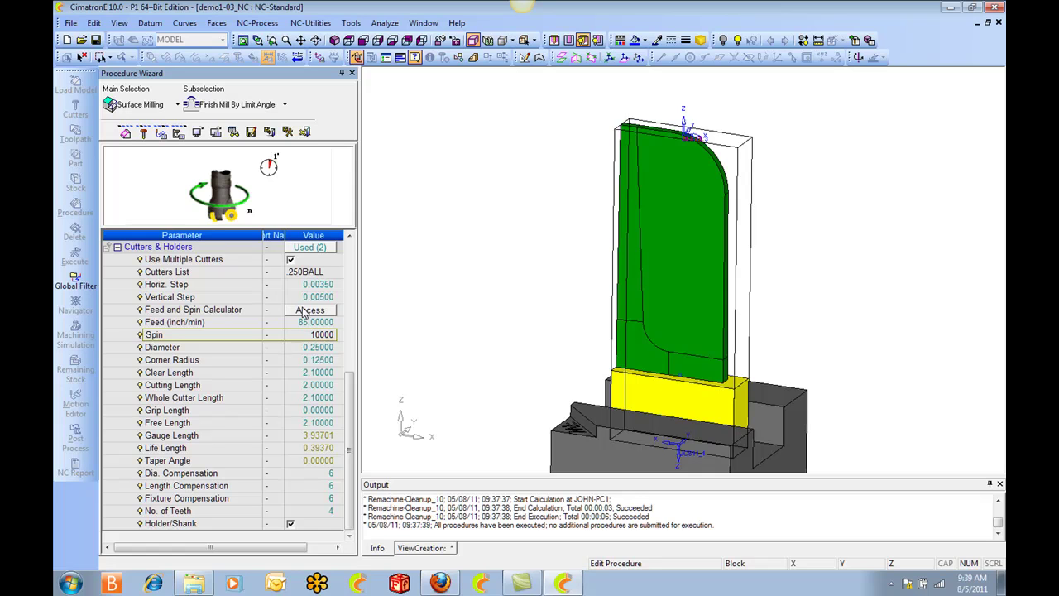
Step: Set the feed of .250BALL2 to 50 inch/min and its spin to 7500, and save and calculate F-Slope_6
{"action": "left_click", "coordinate": [312, 275]}
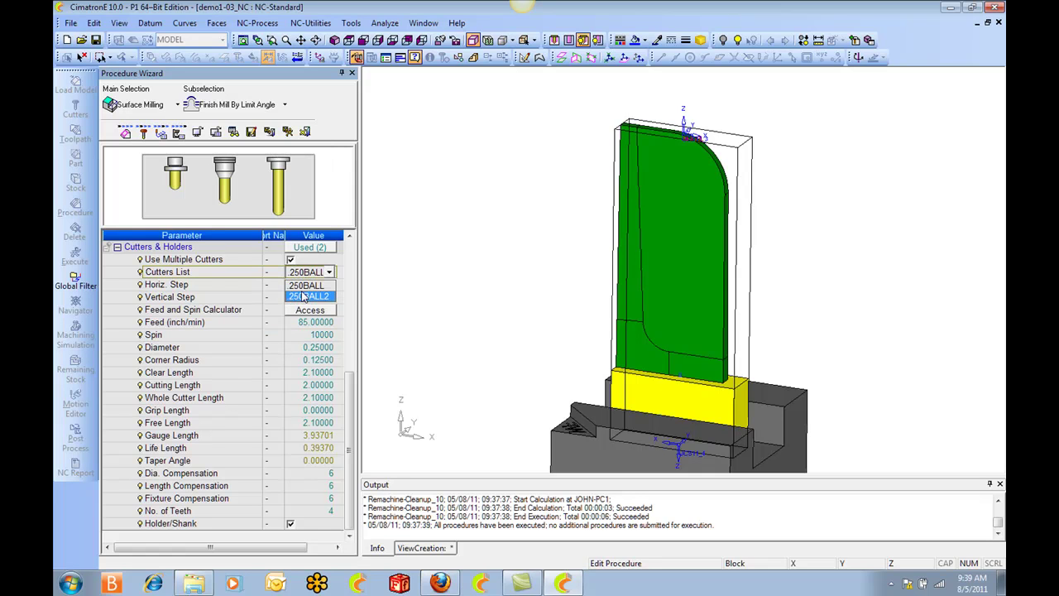
{"action": "left_click", "coordinate": [304, 296]}
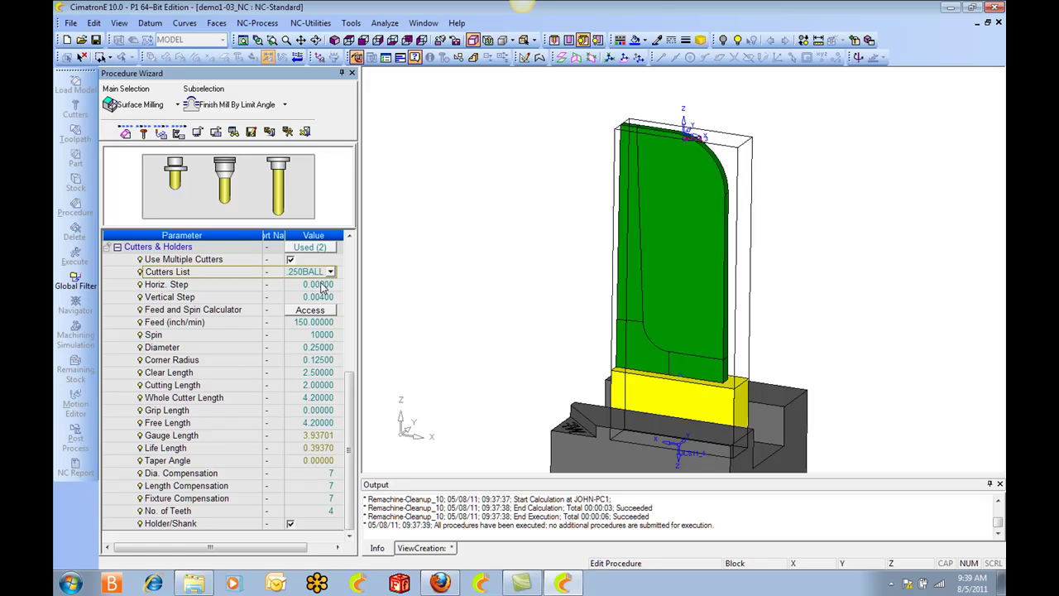
{"action": "left_click", "coordinate": [325, 321]}
{"action": "left_click_drag", "start_coordinate": [330, 322], "coordinate": [278, 325]}
{"action": "type", "text": "50"}
{"action": "key", "text": "Return"}
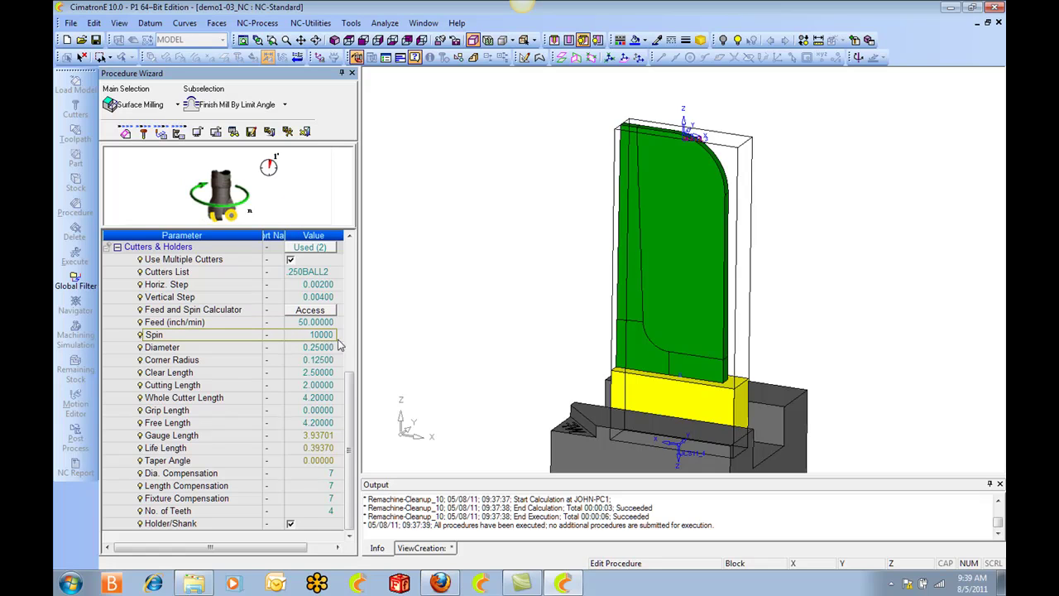
{"action": "left_click_drag", "start_coordinate": [315, 337], "coordinate": [354, 346]}
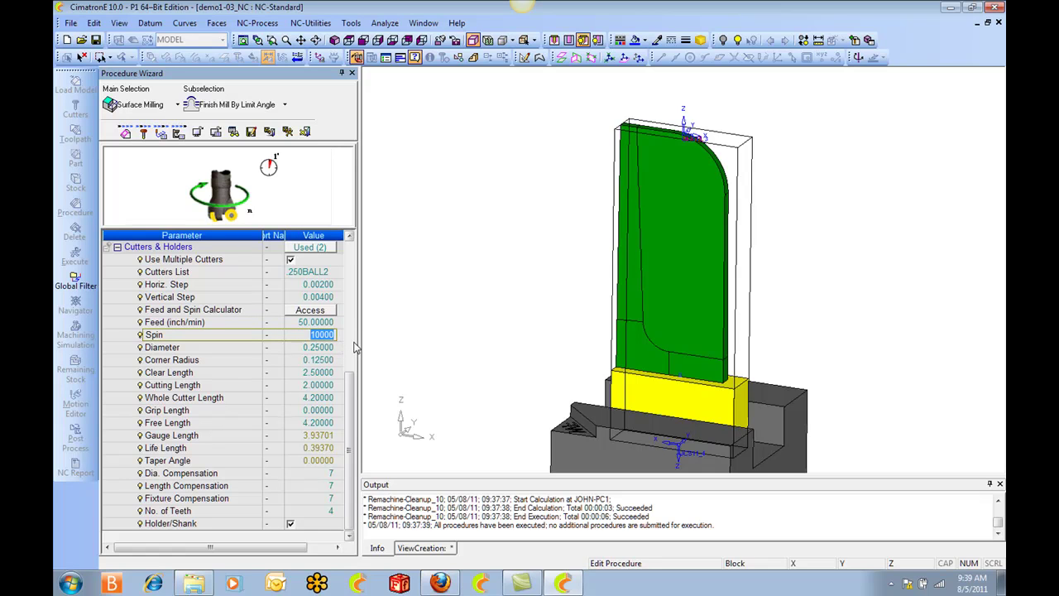
{"action": "type", "text": "75"}
{"action": "right_click", "coordinate": [468, 194]}
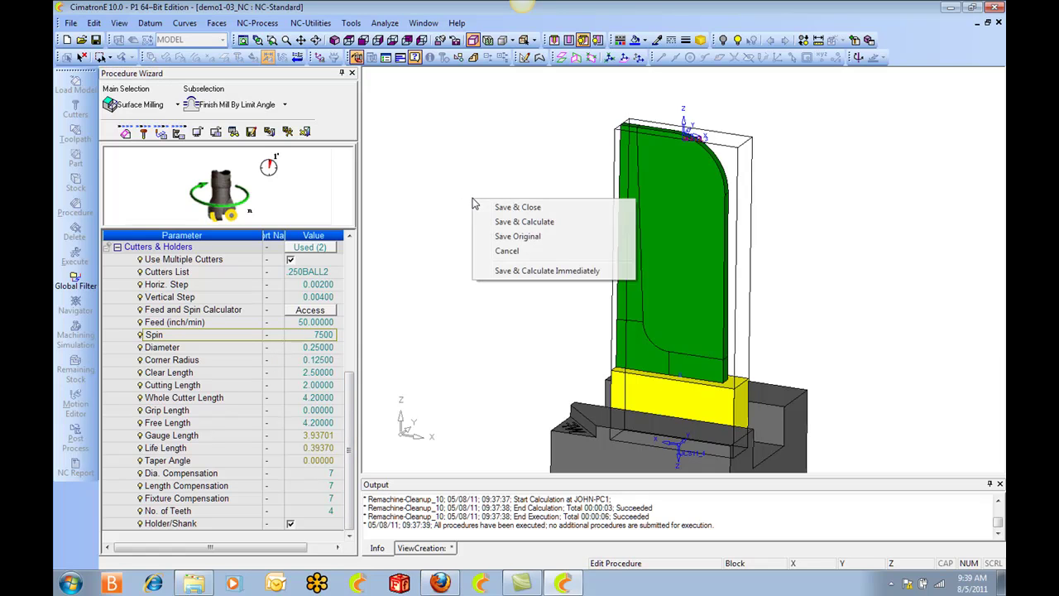
{"action": "left_click", "coordinate": [510, 223]}
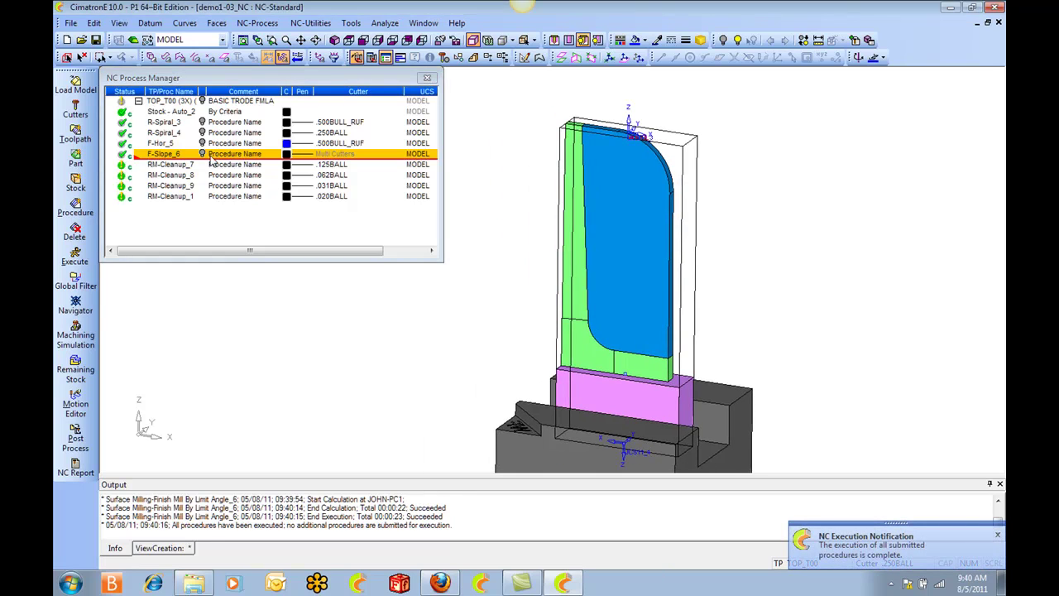
Step: Show the F-Slope_6 motions and examine the pass spacing and the transition between the two cutters near the electrode's lower end
{"action": "right_click_drag", "start_coordinate": [591, 380], "coordinate": [546, 163], "text": "ctrl"}
{"action": "left_click_drag", "start_coordinate": [535, 254], "coordinate": [527, 251], "text": "ctrl"}
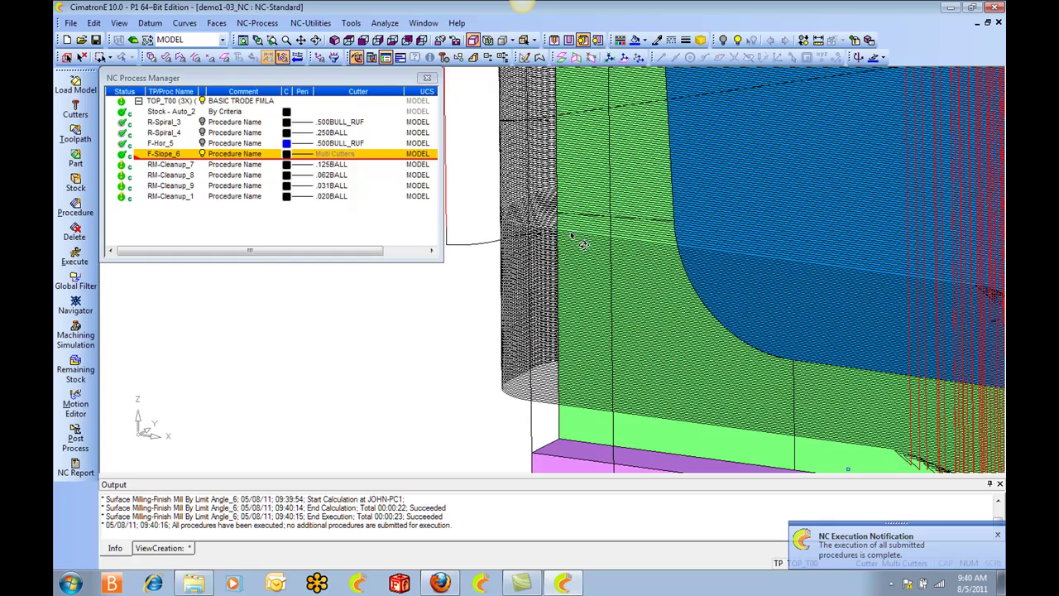
{"action": "left_click_drag", "start_coordinate": [554, 303], "coordinate": [551, 310], "text": "ctrl"}
{"action": "right_click_drag", "start_coordinate": [551, 309], "coordinate": [539, 207], "text": "ctrl"}
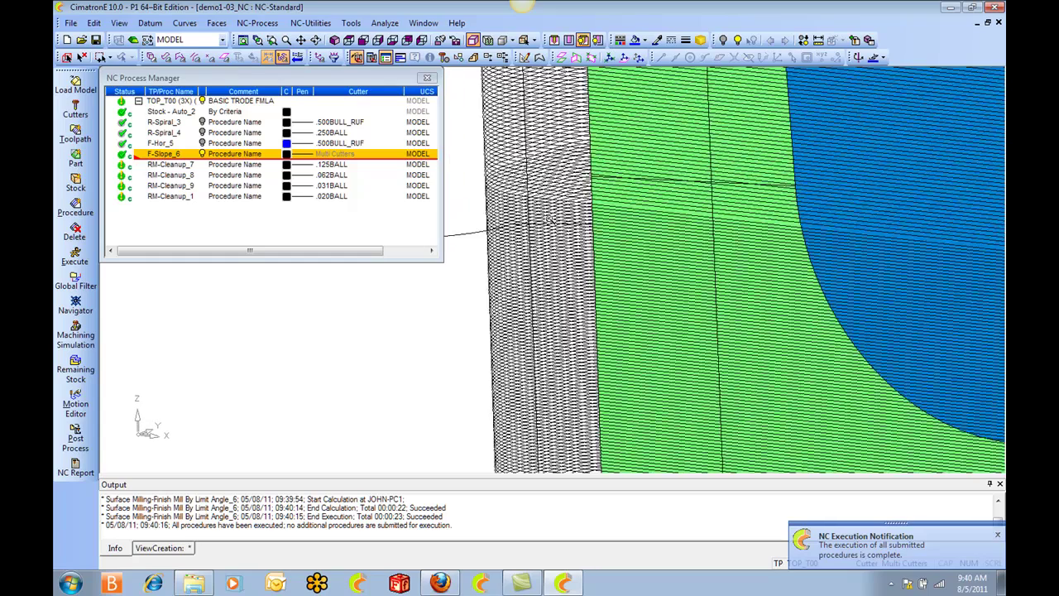
{"action": "left_click_drag", "start_coordinate": [539, 207], "coordinate": [531, 201], "text": "ctrl"}
{"action": "scroll", "coordinate": [535, 209], "scroll_direction": "up", "scroll_amount": 3}
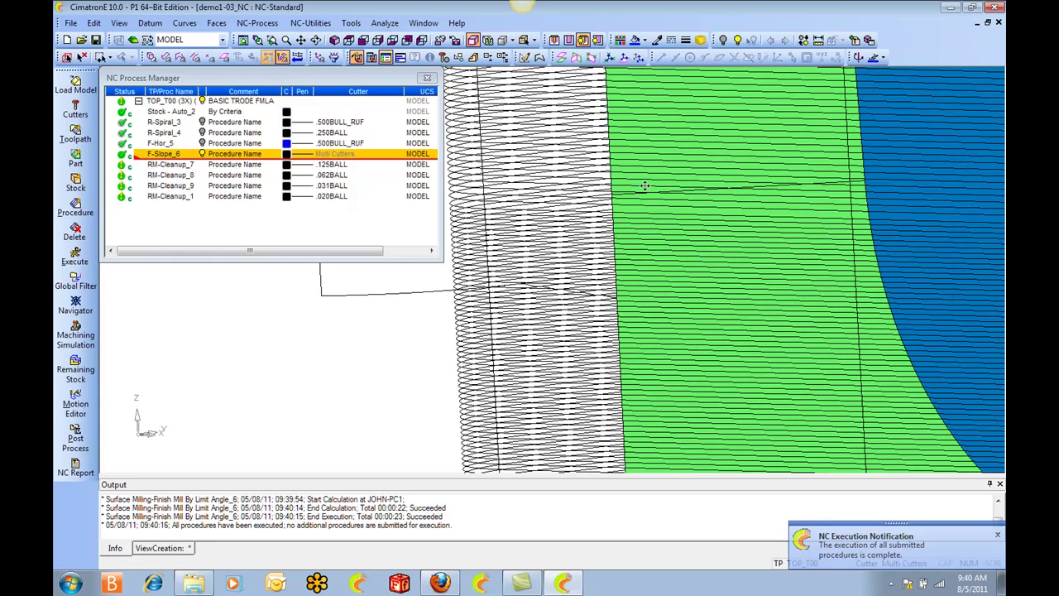
{"action": "scroll", "coordinate": [689, 179], "scroll_direction": "up", "scroll_amount": 1}
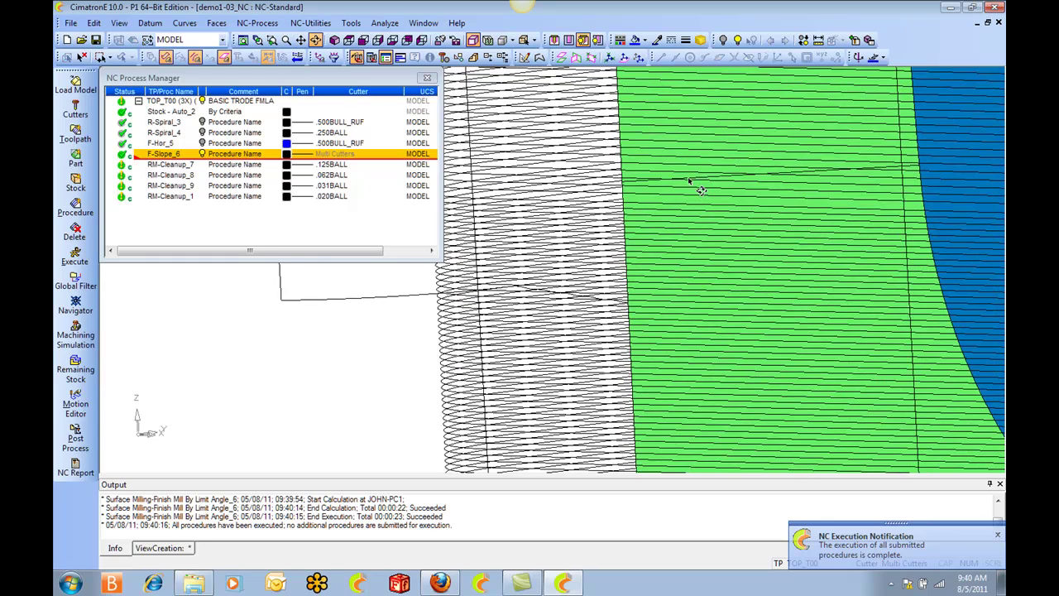
{"action": "left_click_drag", "start_coordinate": [689, 178], "coordinate": [678, 177], "text": "ctrl"}
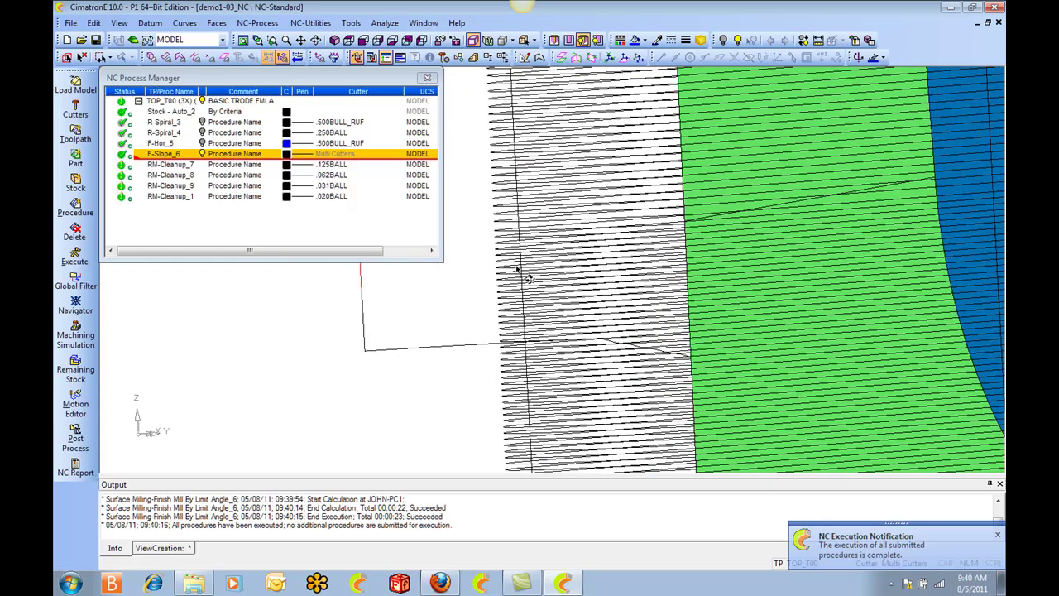
{"action": "right_click_drag", "start_coordinate": [565, 130], "coordinate": [686, 389], "text": "ctrl"}
{"action": "left_click_drag", "start_coordinate": [686, 389], "coordinate": [690, 168], "text": "ctrl"}
{"action": "middle_click_drag", "start_coordinate": [690, 167], "coordinate": [637, 283], "text": "ctrl"}
{"action": "left_click_drag", "start_coordinate": [638, 284], "coordinate": [623, 295], "text": "ctrl"}
{"action": "middle_click_drag", "start_coordinate": [623, 295], "coordinate": [666, 258], "text": "ctrl"}
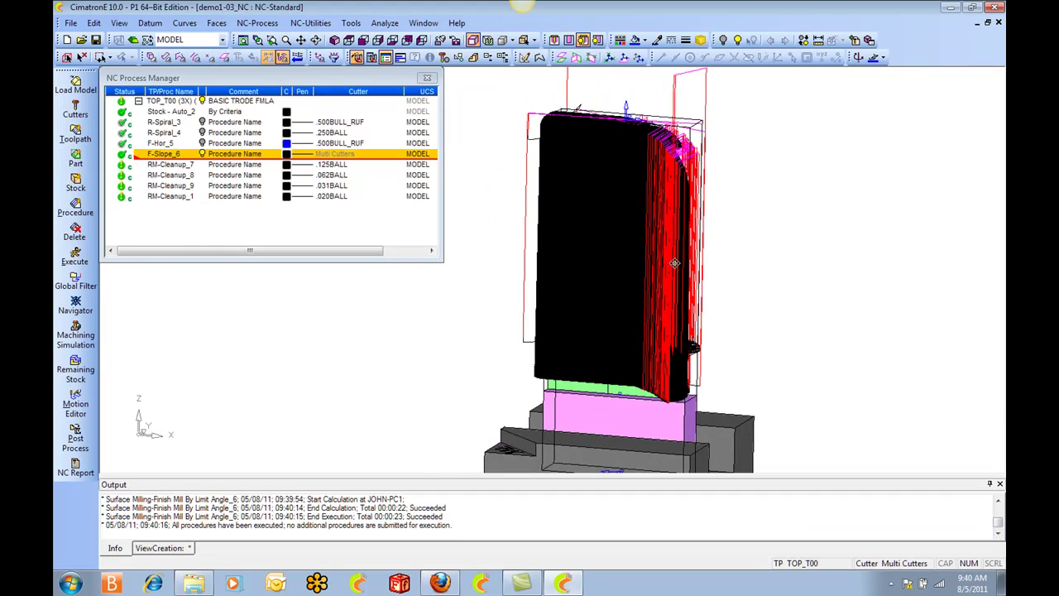
{"action": "left_click_drag", "start_coordinate": [666, 257], "coordinate": [639, 364]}
{"action": "scroll", "coordinate": [587, 211], "scroll_direction": "up", "scroll_amount": 6}
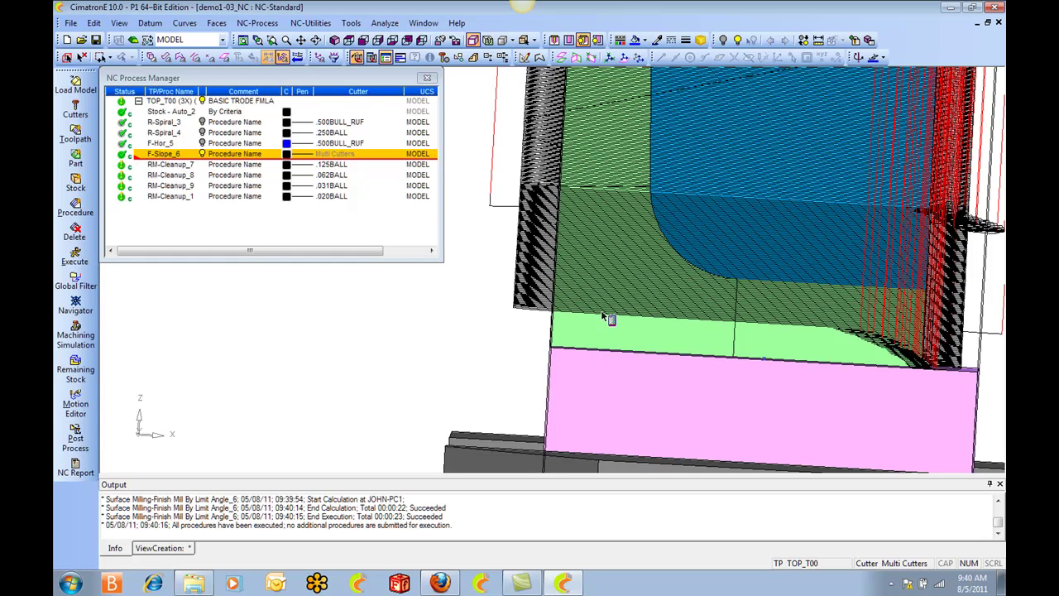
Step: Open F-Slope_6 in the Navigator, place the tool on the lowest pass, check the shank clearance above the electrode, and exit
{"action": "right_click", "coordinate": [171, 181]}
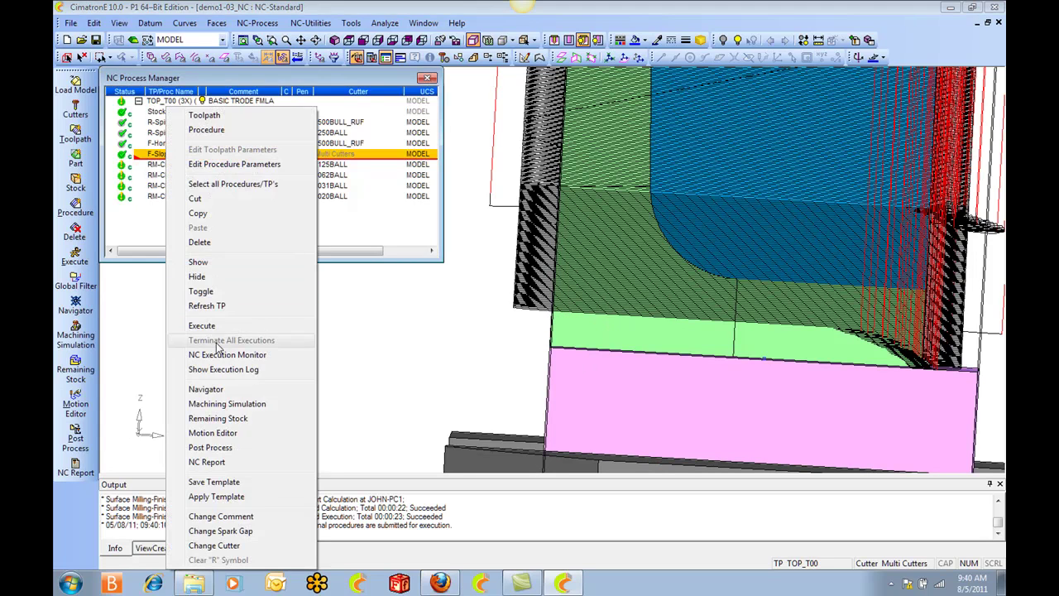
{"action": "left_click", "coordinate": [217, 389]}
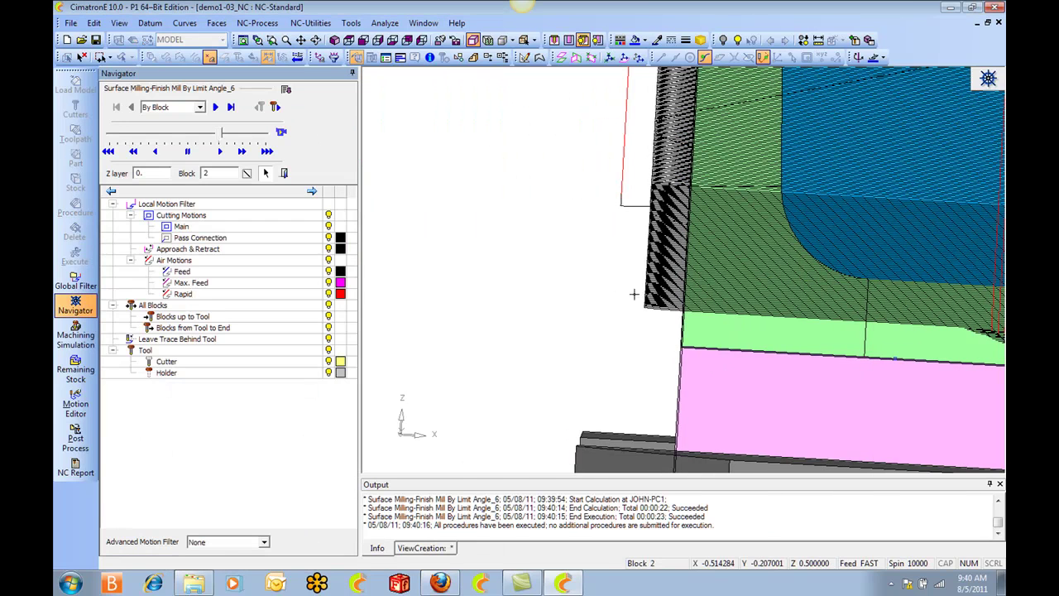
{"action": "left_click", "coordinate": [733, 314]}
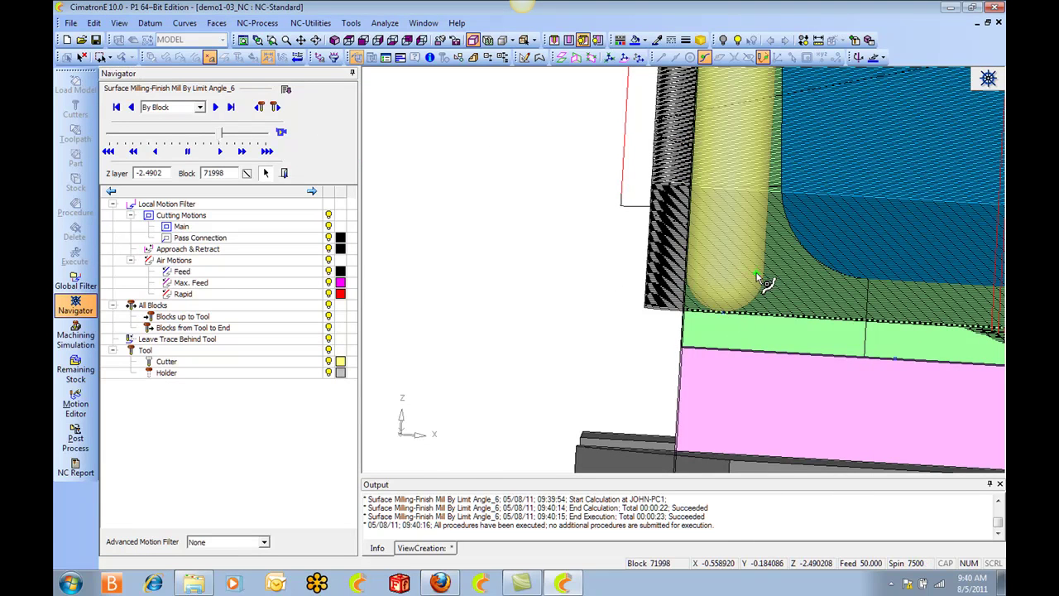
{"action": "middle_click_drag", "start_coordinate": [753, 270], "coordinate": [757, 270]}
{"action": "middle_click_drag", "start_coordinate": [910, 280], "coordinate": [774, 253], "text": "ctrl"}
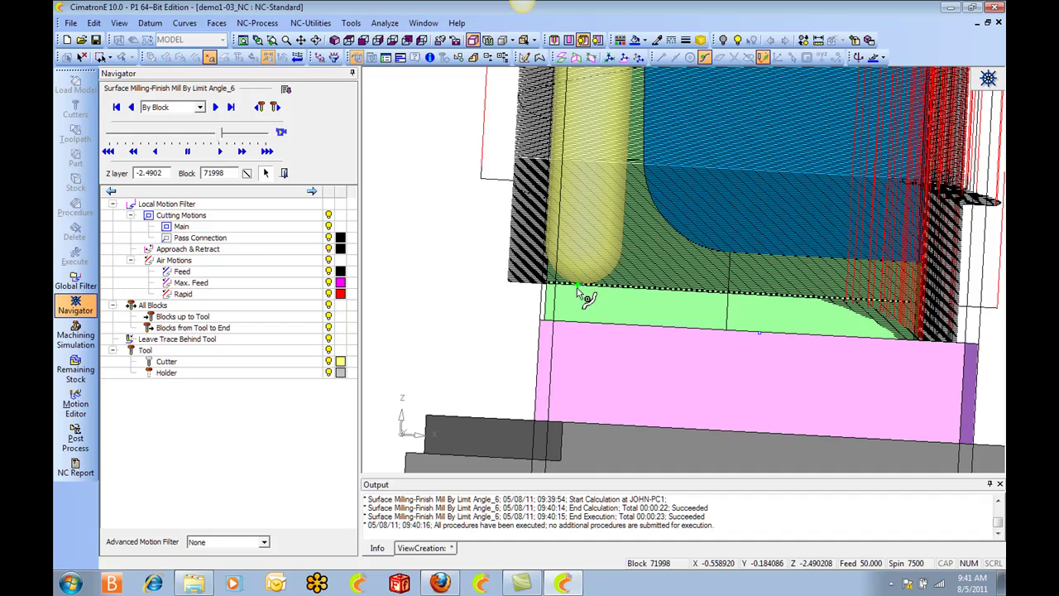
{"action": "right_click_drag", "start_coordinate": [679, 266], "coordinate": [688, 207], "text": "ctrl"}
{"action": "middle_click_drag", "start_coordinate": [688, 207], "coordinate": [672, 300], "text": "ctrl"}
{"action": "left_click_drag", "start_coordinate": [672, 192], "coordinate": [654, 178], "text": "ctrl"}
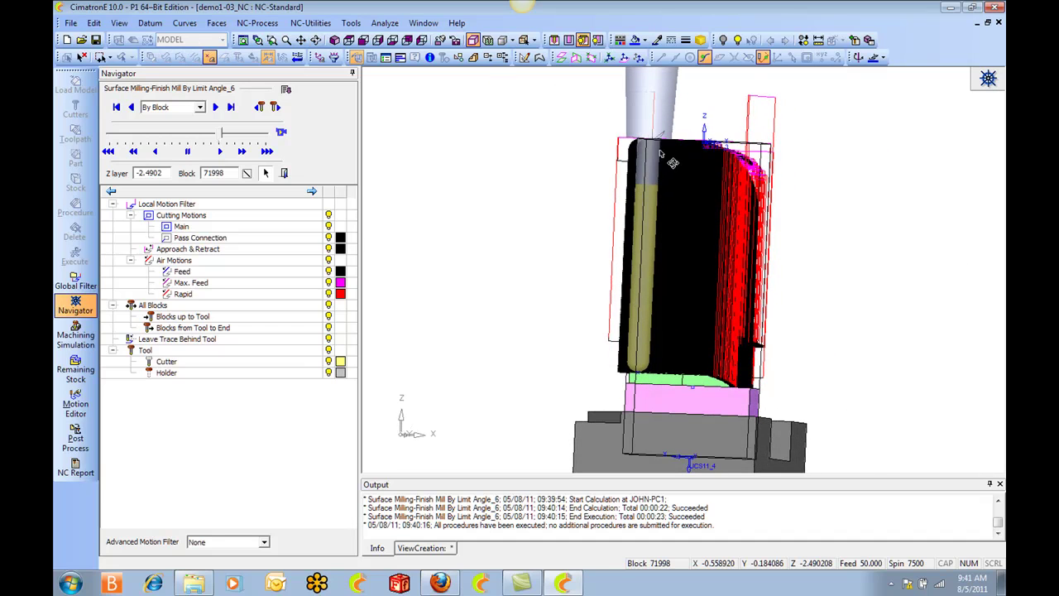
{"action": "left_click", "coordinate": [283, 173]}
Step: Hide the F-Slope_6 motions and return to an angled view of the whole electrode
{"action": "left_click", "coordinate": [202, 154]}
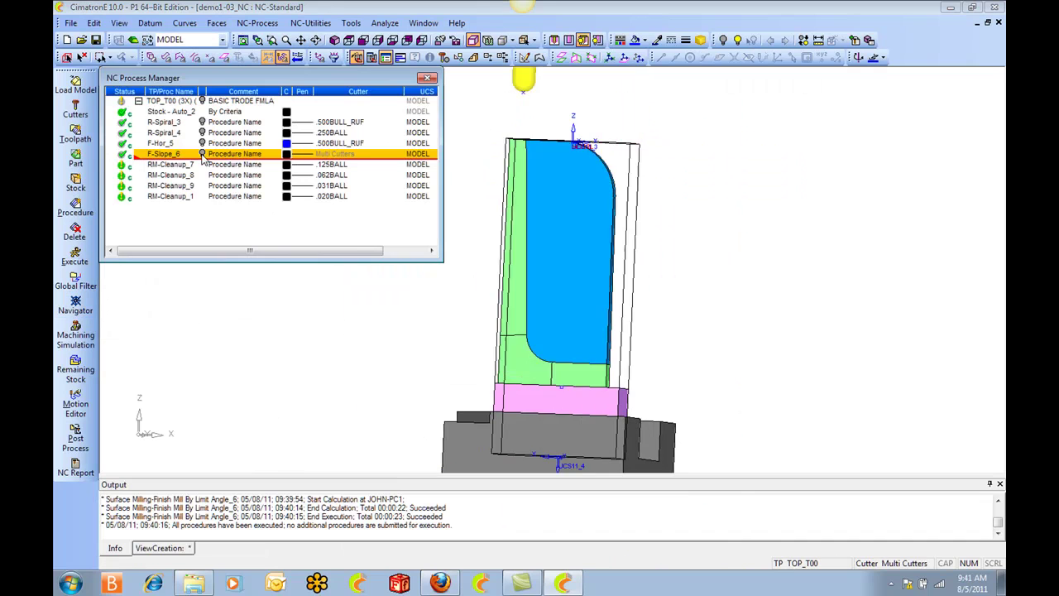
{"action": "left_click_drag", "start_coordinate": [613, 218], "coordinate": [593, 244], "text": "ctrl"}
{"action": "middle_click_drag", "start_coordinate": [592, 244], "coordinate": [700, 231], "text": "ctrl"}
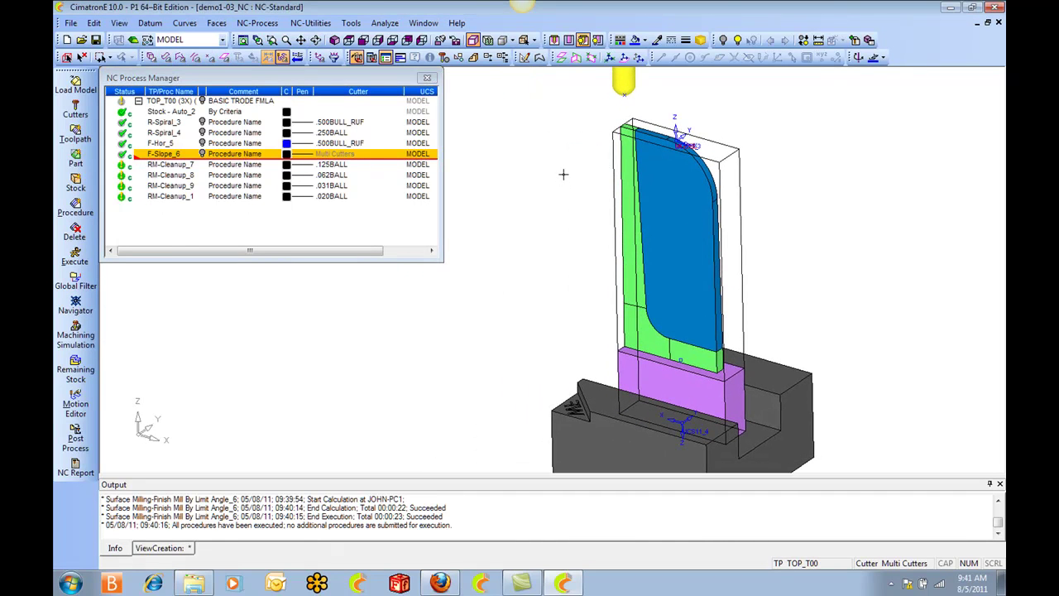
Step: Close the demo1-03 NC document, saving it together with demo1-03 as demo1-03_NC in the demo1 folder
{"action": "left_click", "coordinate": [998, 22]}
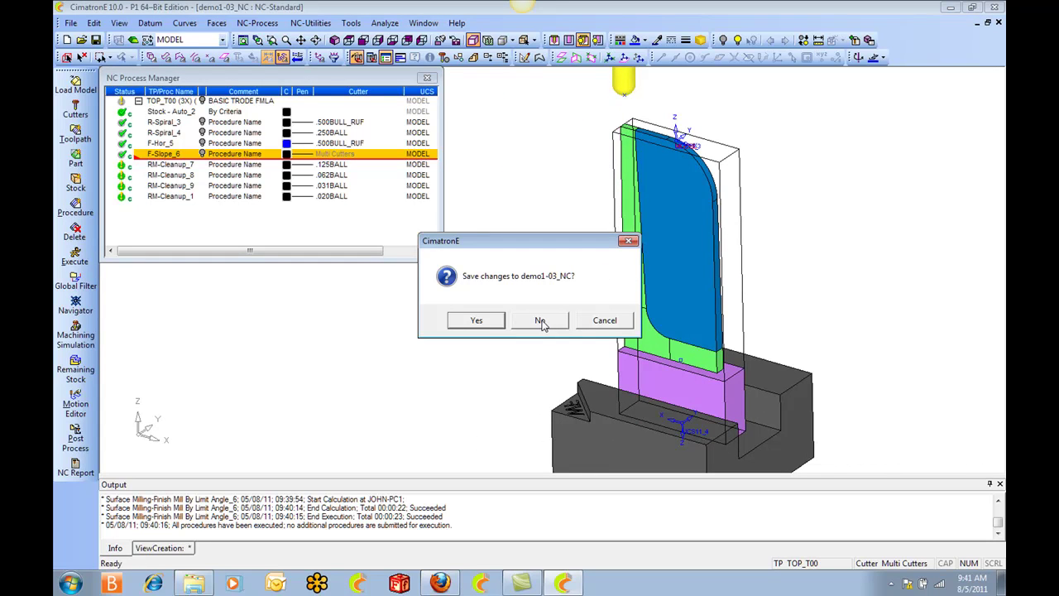
{"action": "left_click", "coordinate": [476, 320]}
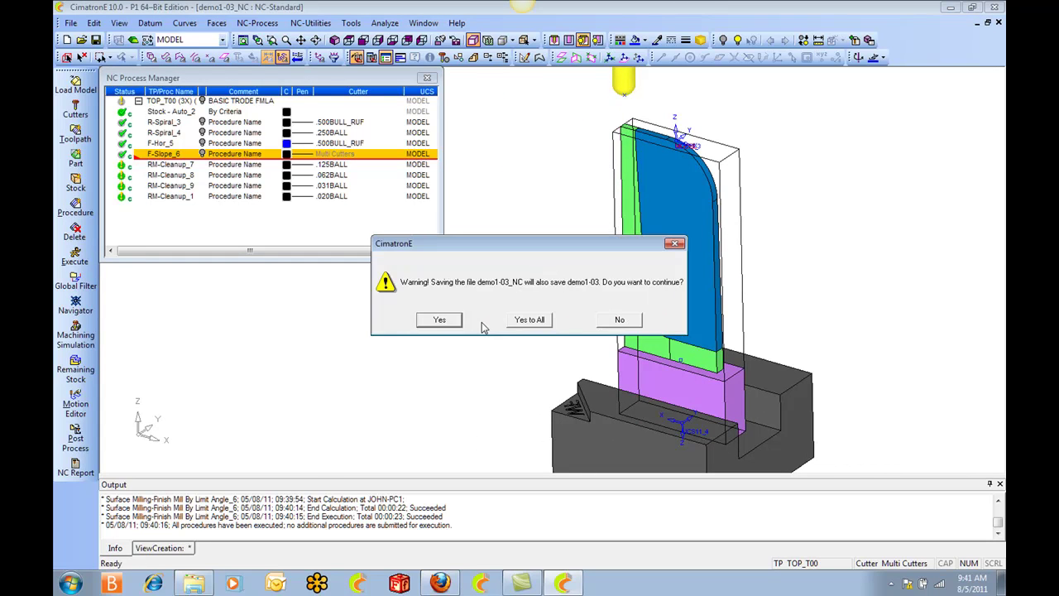
{"action": "left_click", "coordinate": [444, 320]}
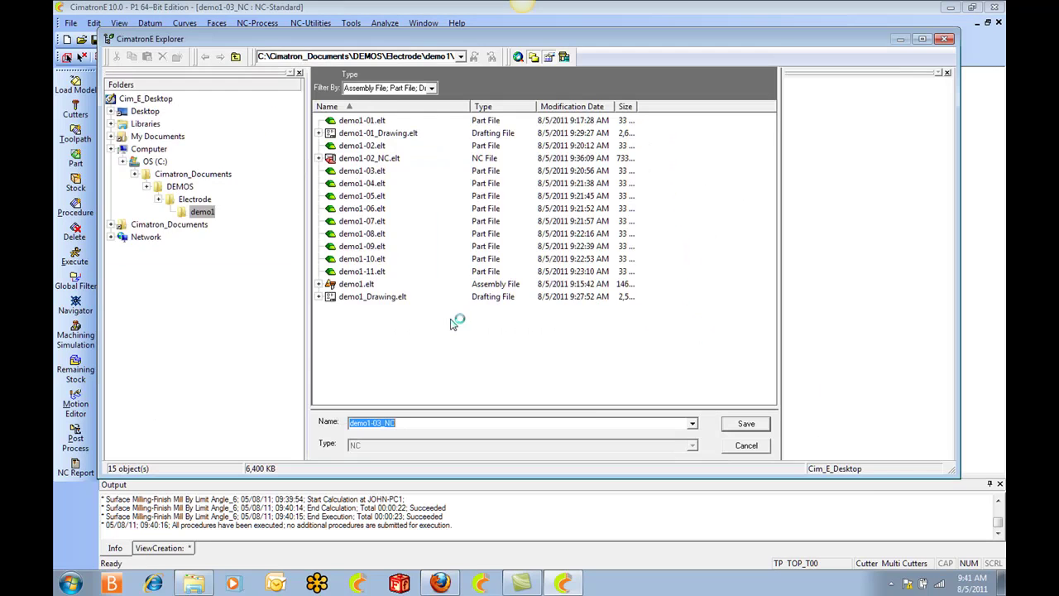
{"action": "left_click", "coordinate": [748, 422]}
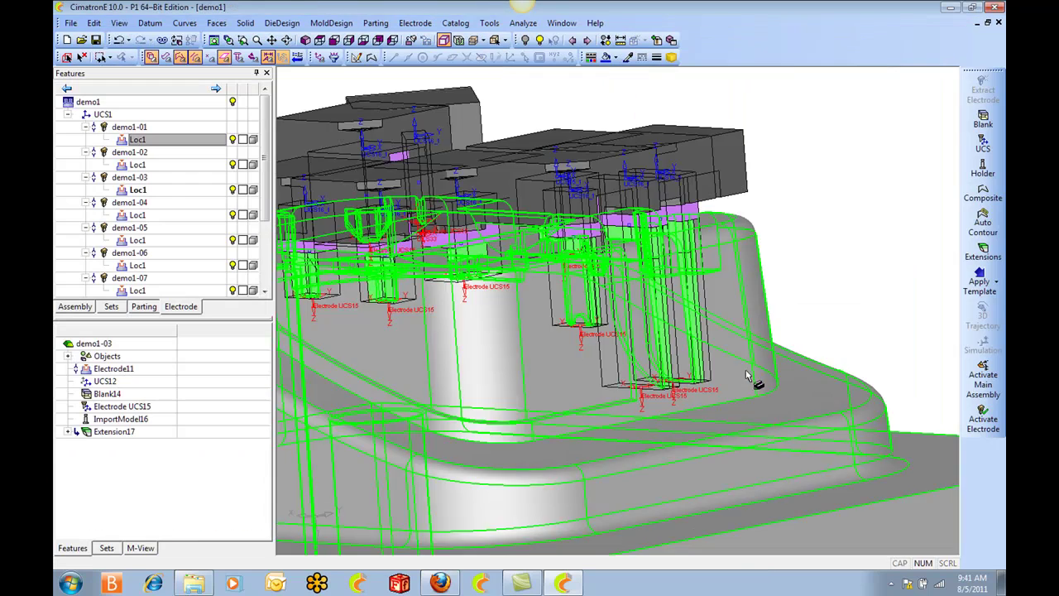
Step: Activate the electrode demo1-10, the cross-ribbed one with a round center post, in the demo1 assembly
{"action": "middle_click_drag", "start_coordinate": [746, 373], "coordinate": [732, 206]}
{"action": "scroll", "coordinate": [733, 204], "scroll_direction": "up", "scroll_amount": 5}
{"action": "left_click", "coordinate": [522, 192]}
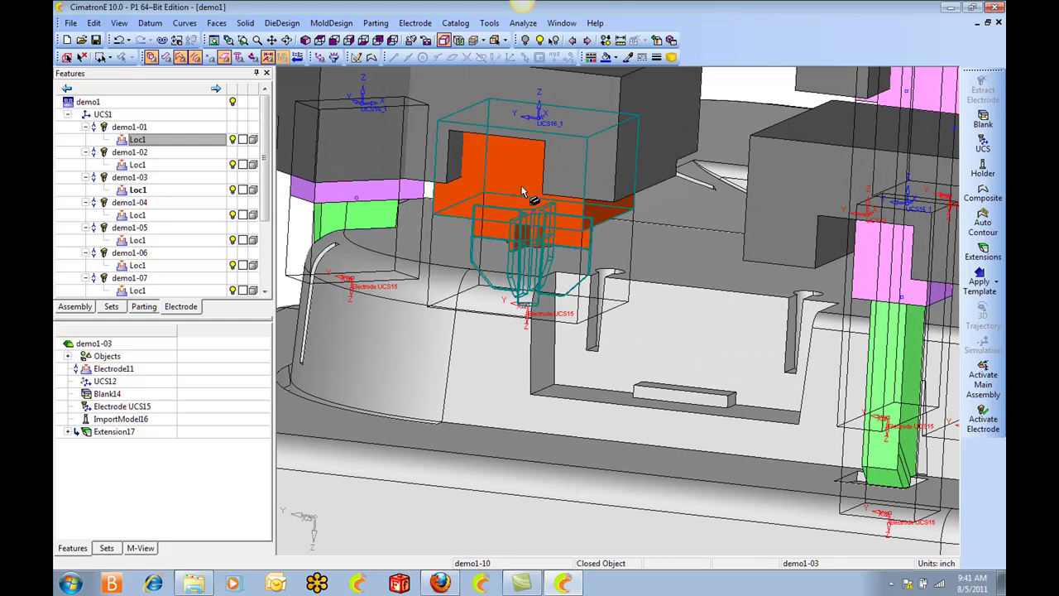
{"action": "right_click", "coordinate": [520, 187]}
{"action": "left_click", "coordinate": [559, 194]}
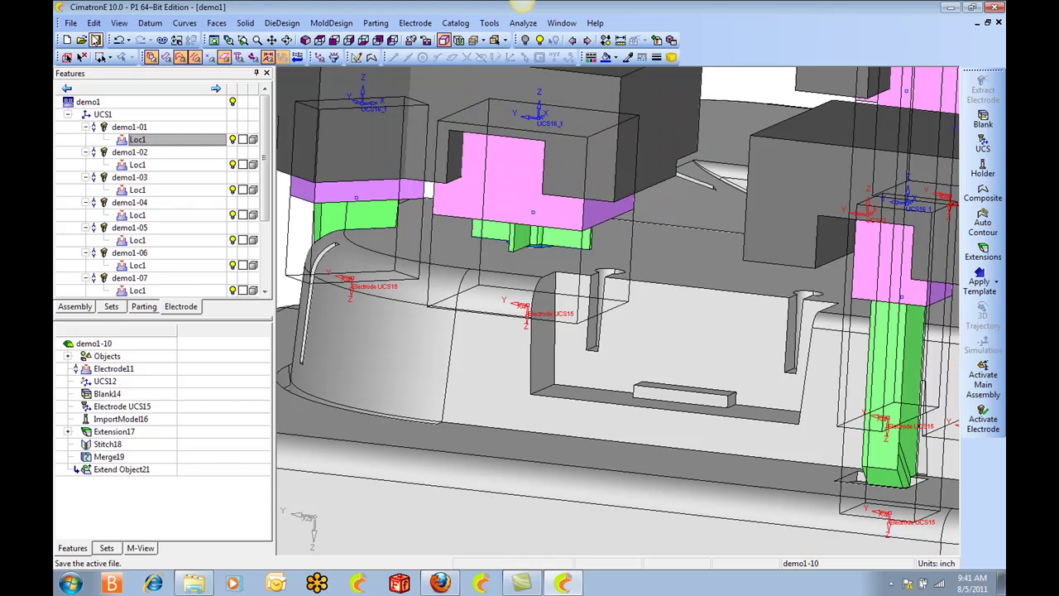
Step: Export the active electrode to NC and place the model using the active UCS of the reference model
{"action": "left_click", "coordinate": [71, 23]}
{"action": "mouse_move", "coordinate": [141, 175]}
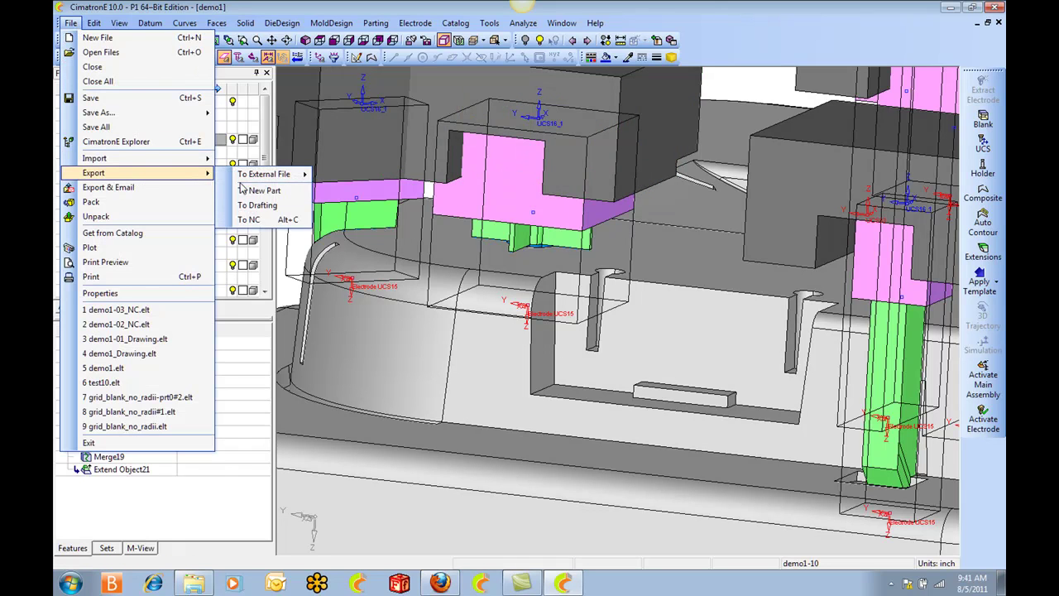
{"action": "left_click", "coordinate": [260, 220]}
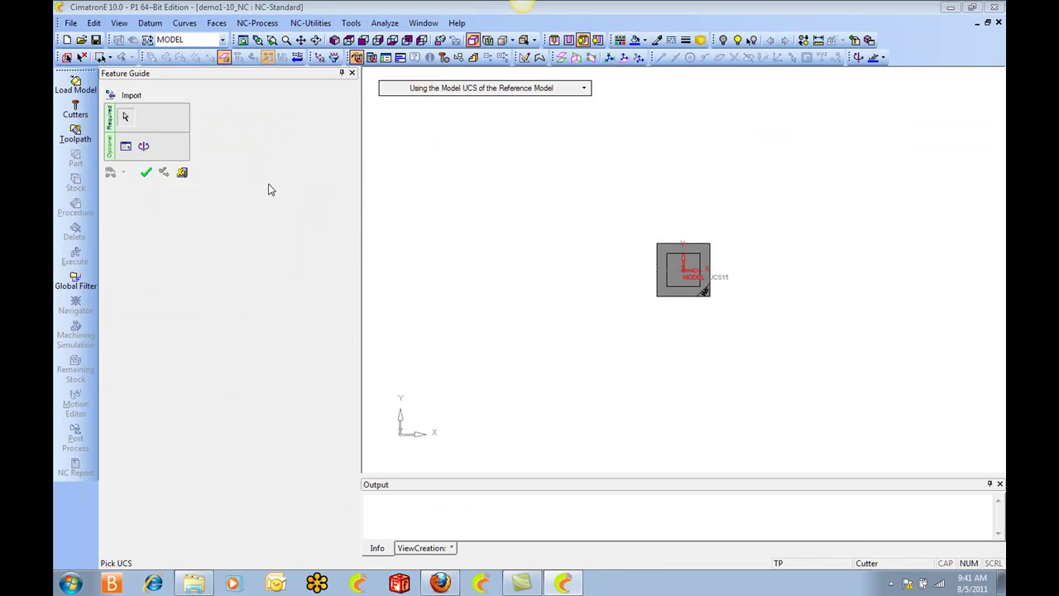
{"action": "left_click", "coordinate": [549, 88]}
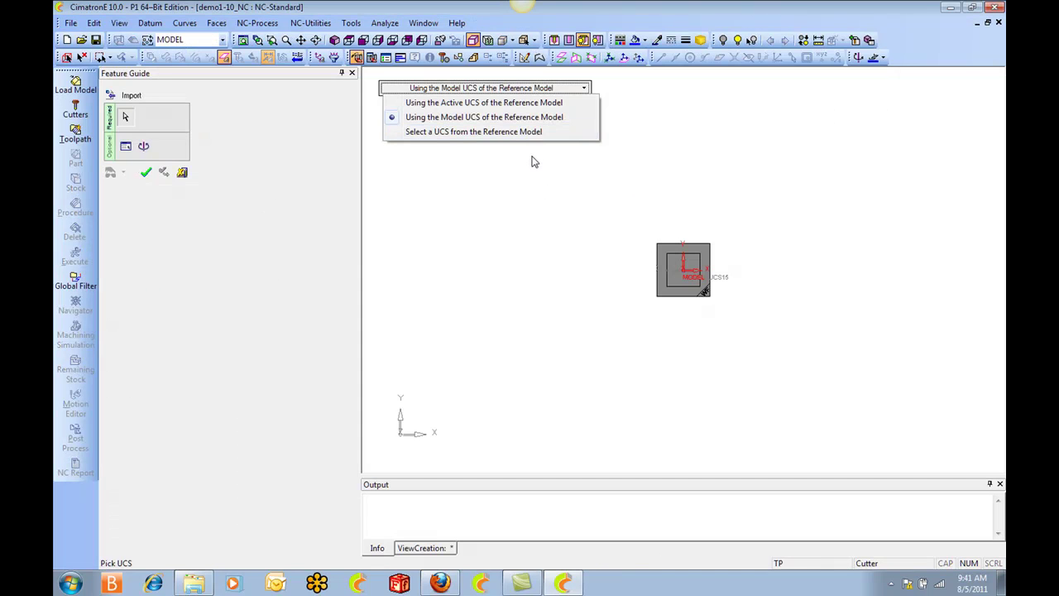
{"action": "left_click", "coordinate": [495, 104]}
{"action": "middle_click", "coordinate": [568, 255]}
{"action": "left_click", "coordinate": [569, 255]}
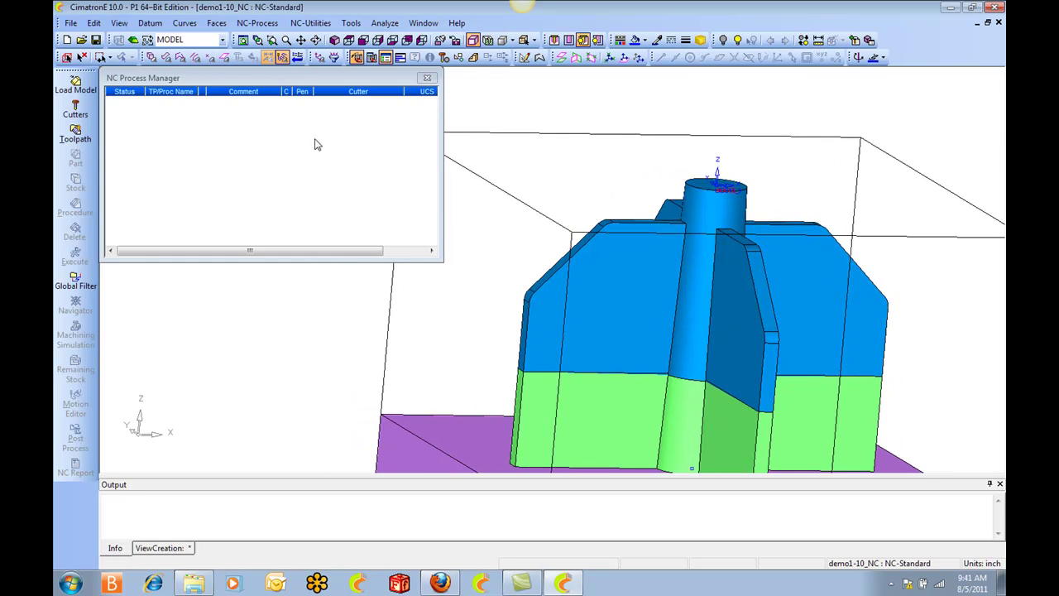
Step: Apply the toolpath template E9_Trode_Shaped_Top.tpt from TP_templates\Demo_trodes to the demo1-10 electrode
{"action": "right_click", "coordinate": [239, 145]}
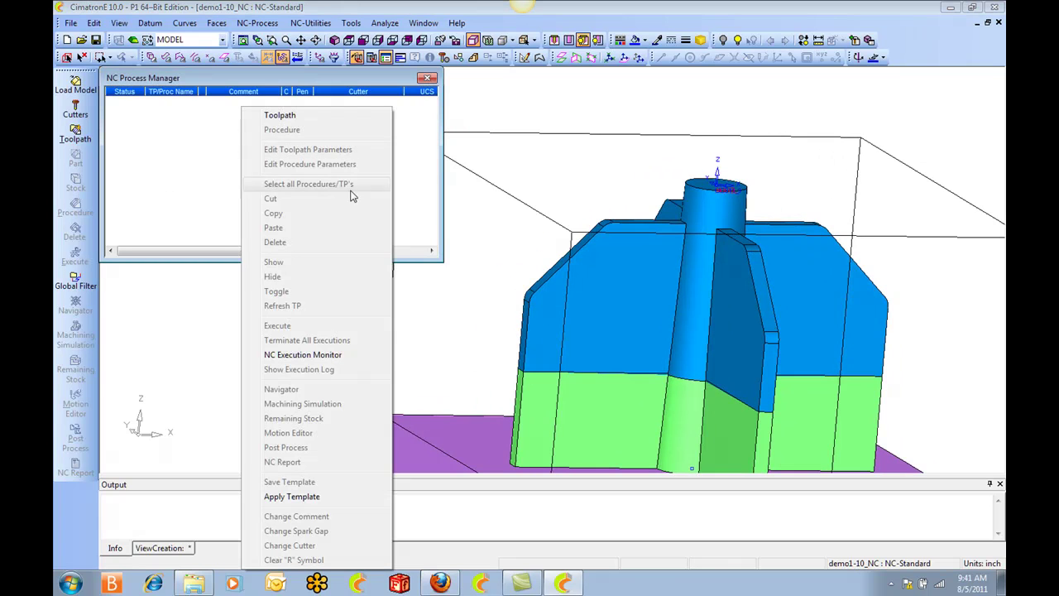
{"action": "left_click", "coordinate": [414, 219]}
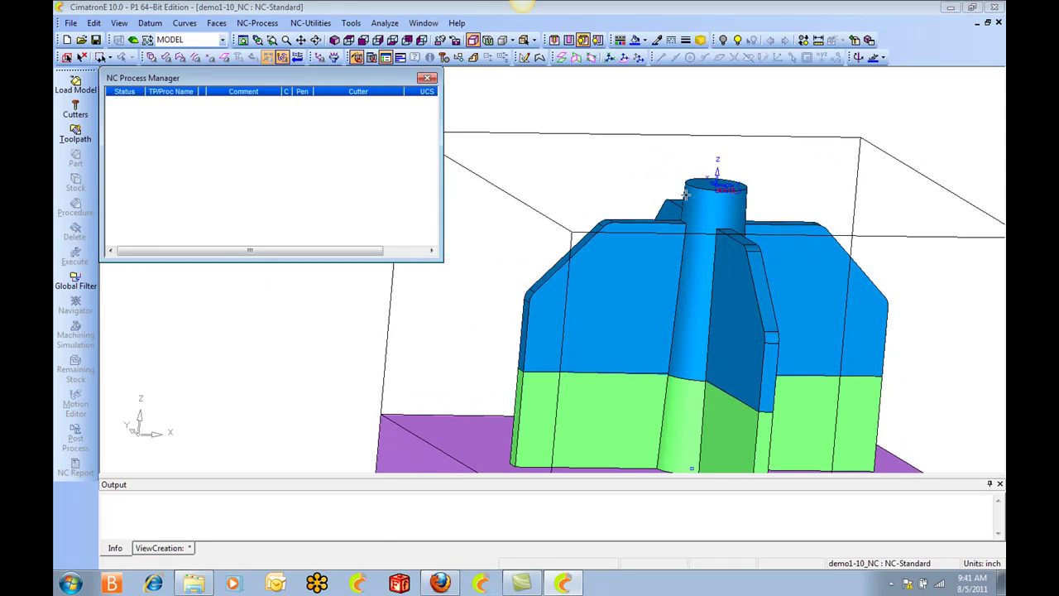
{"action": "middle_click_drag", "start_coordinate": [687, 193], "coordinate": [688, 209]}
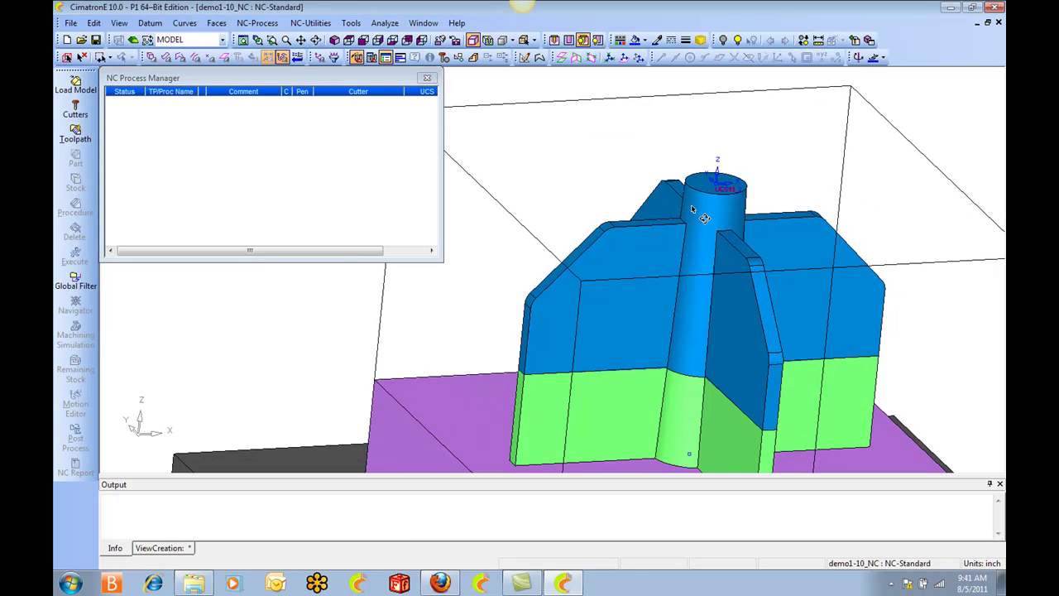
{"action": "right_click", "coordinate": [251, 147]}
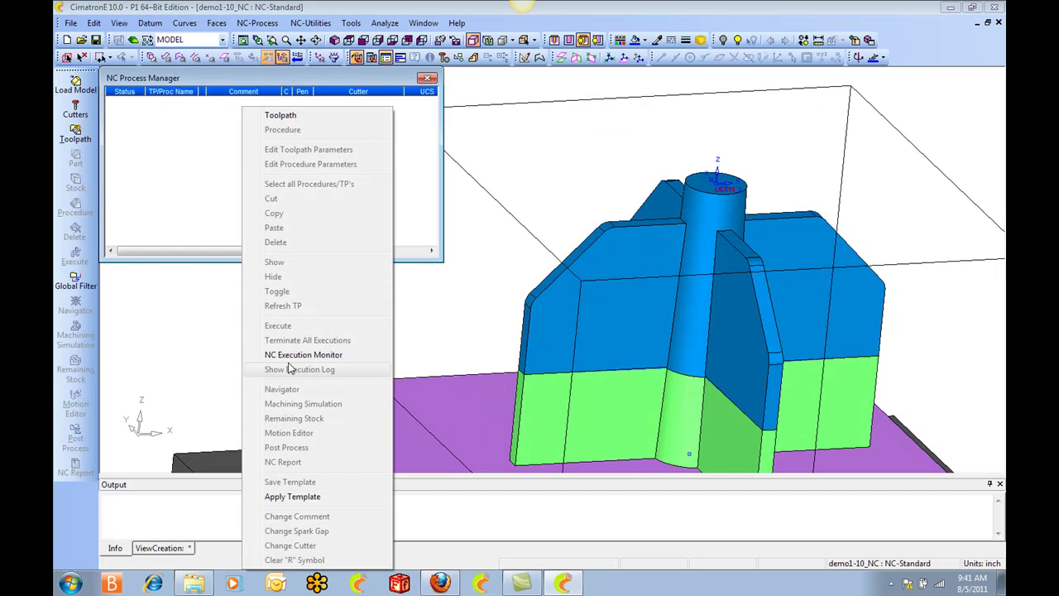
{"action": "left_click", "coordinate": [292, 497]}
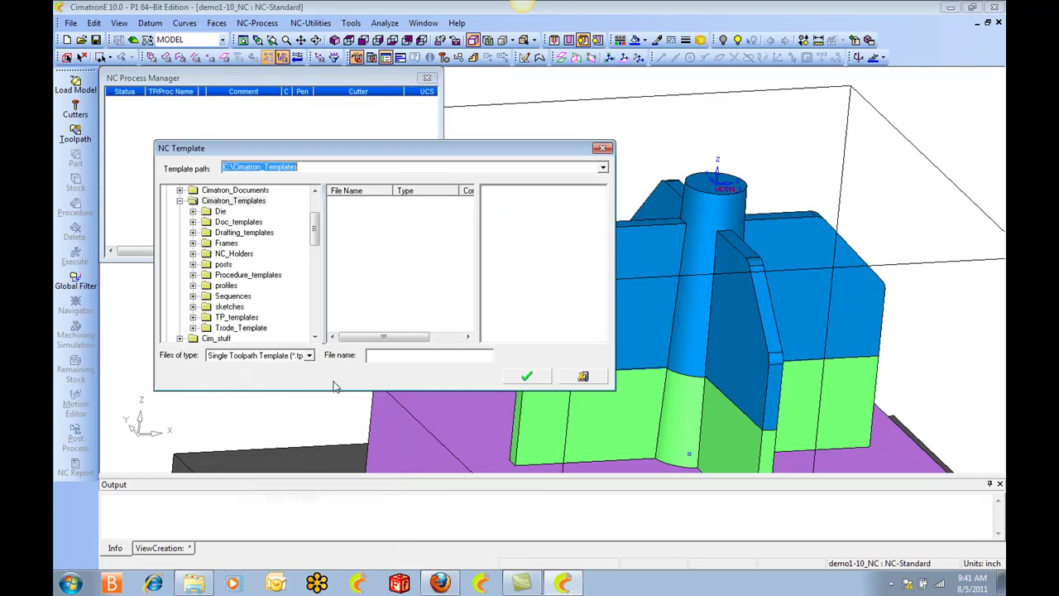
{"action": "left_click_drag", "start_coordinate": [314, 220], "coordinate": [314, 225]}
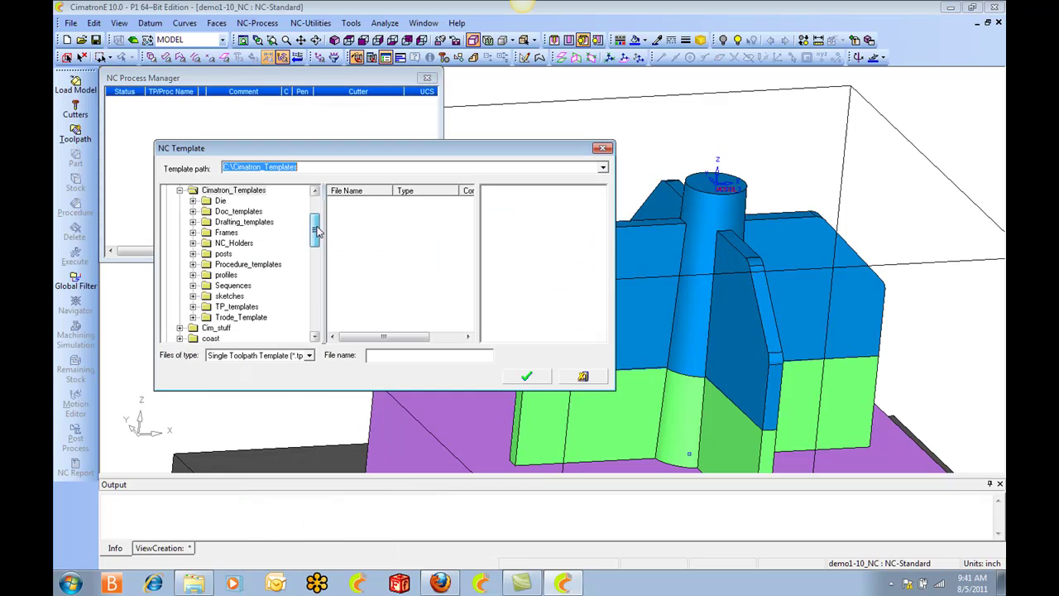
{"action": "left_click", "coordinate": [192, 307]}
{"action": "left_click", "coordinate": [192, 306]}
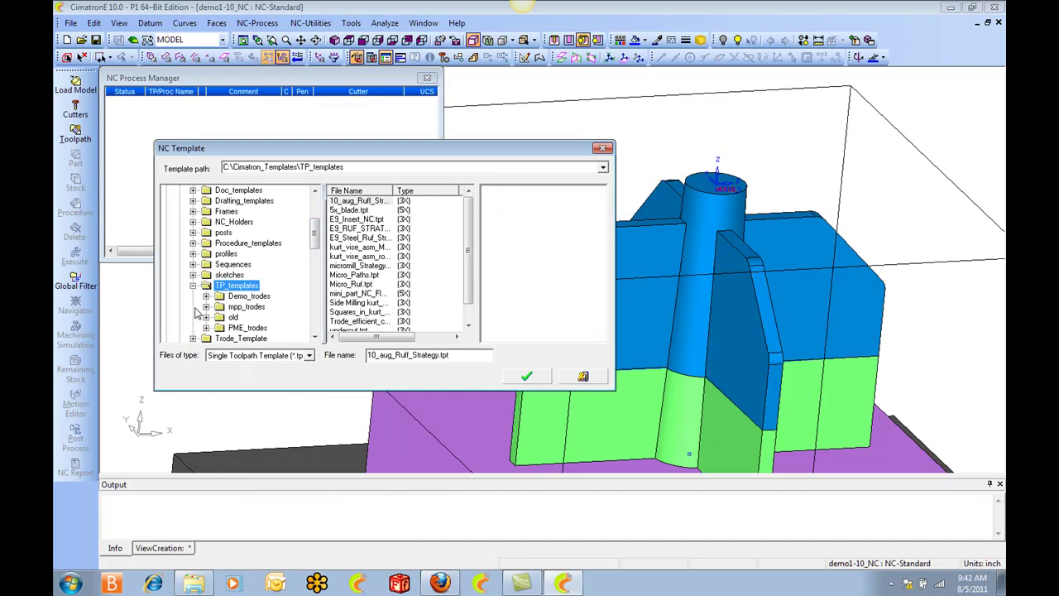
{"action": "left_click", "coordinate": [240, 298]}
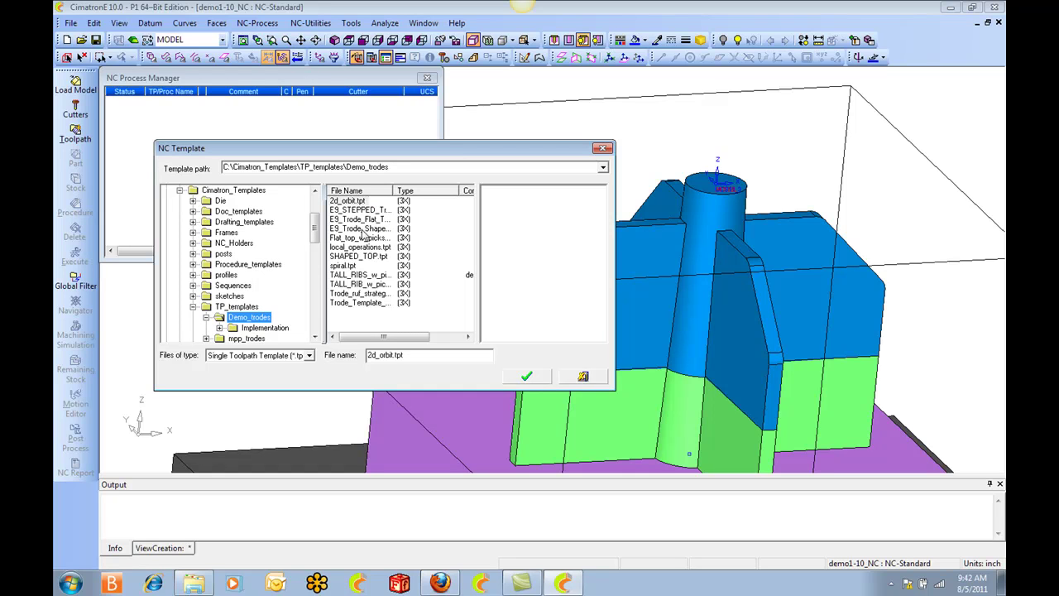
{"action": "left_click", "coordinate": [363, 229]}
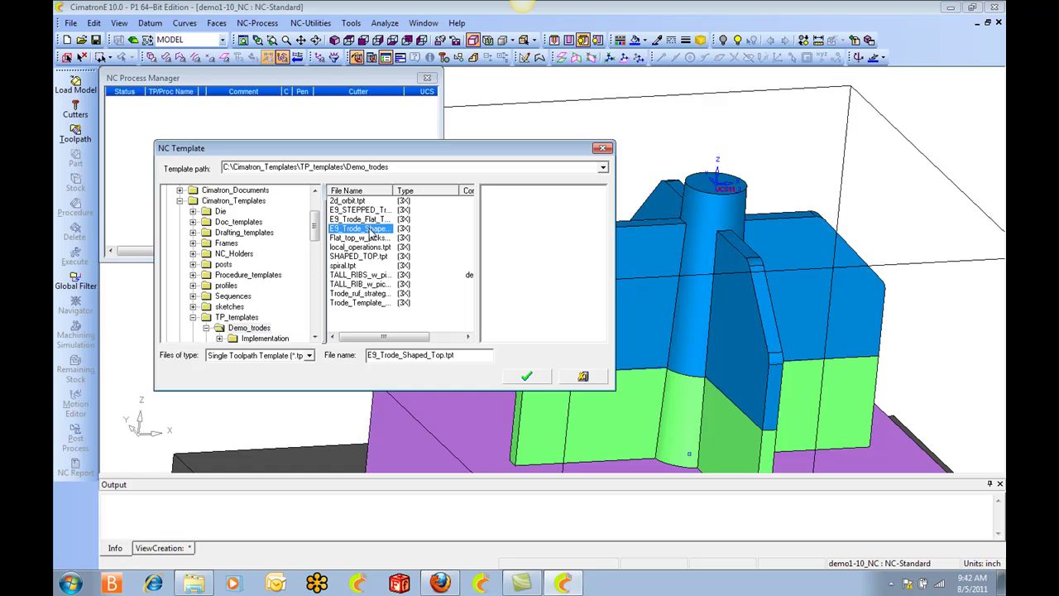
{"action": "left_click", "coordinate": [526, 376]}
Step: Execute all procedures of the TOP_T00 toolpath, with notification when all procedures have been executed
{"action": "middle_click_drag", "start_coordinate": [579, 216], "coordinate": [604, 164], "text": "ctrl"}
{"action": "right_click_drag", "start_coordinate": [604, 164], "coordinate": [674, 309], "text": "ctrl"}
{"action": "middle_click_drag", "start_coordinate": [674, 310], "coordinate": [707, 290], "text": "ctrl"}
{"action": "scroll", "coordinate": [707, 291], "scroll_direction": "down", "scroll_amount": 2}
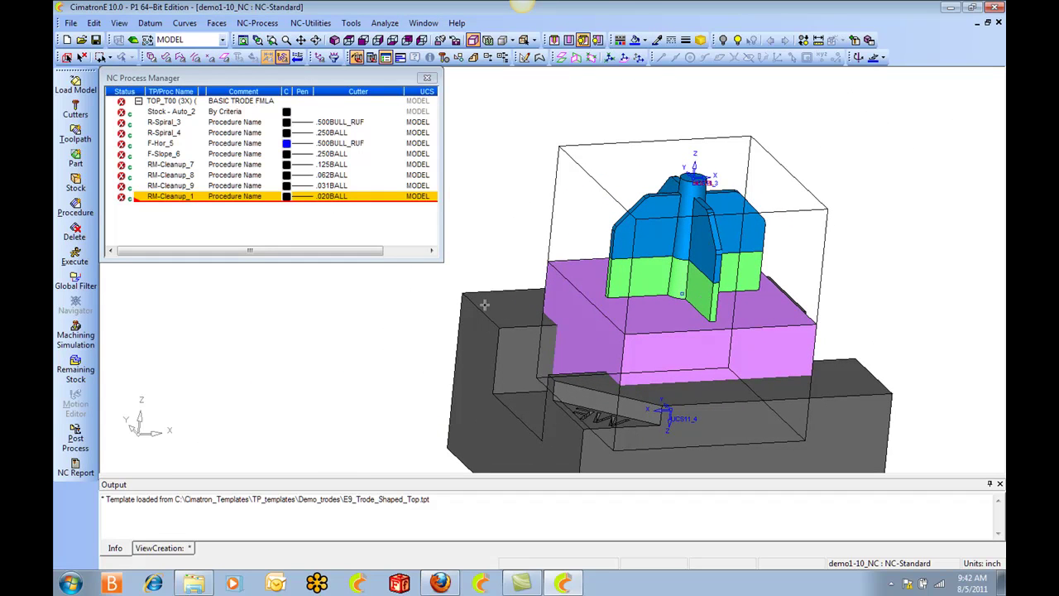
{"action": "scroll", "coordinate": [539, 287], "scroll_direction": "down", "scroll_amount": 2}
{"action": "middle_click_drag", "start_coordinate": [541, 287], "coordinate": [610, 252], "text": "ctrl"}
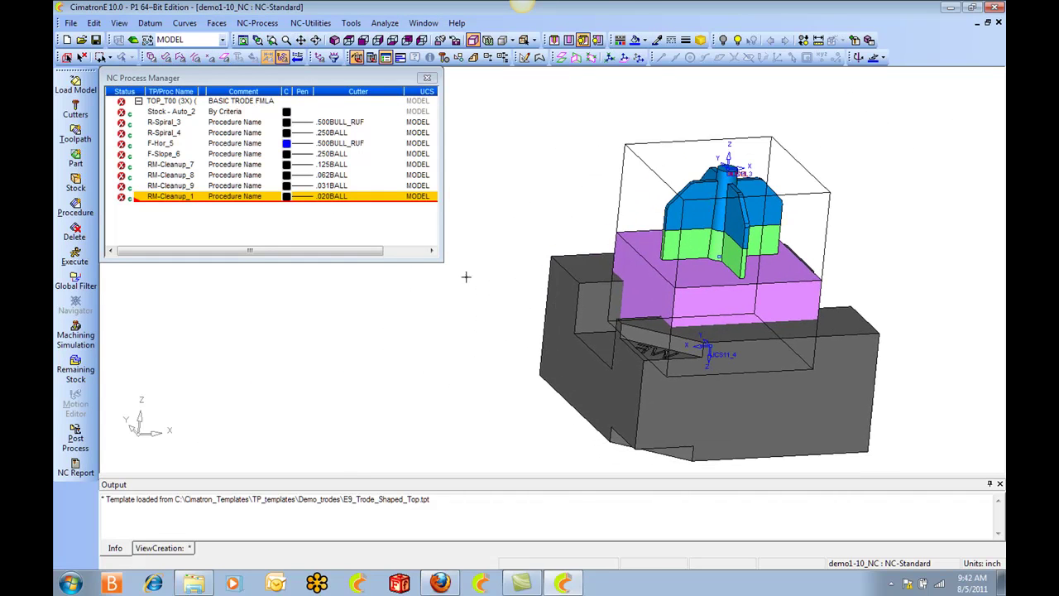
{"action": "left_click", "coordinate": [165, 101]}
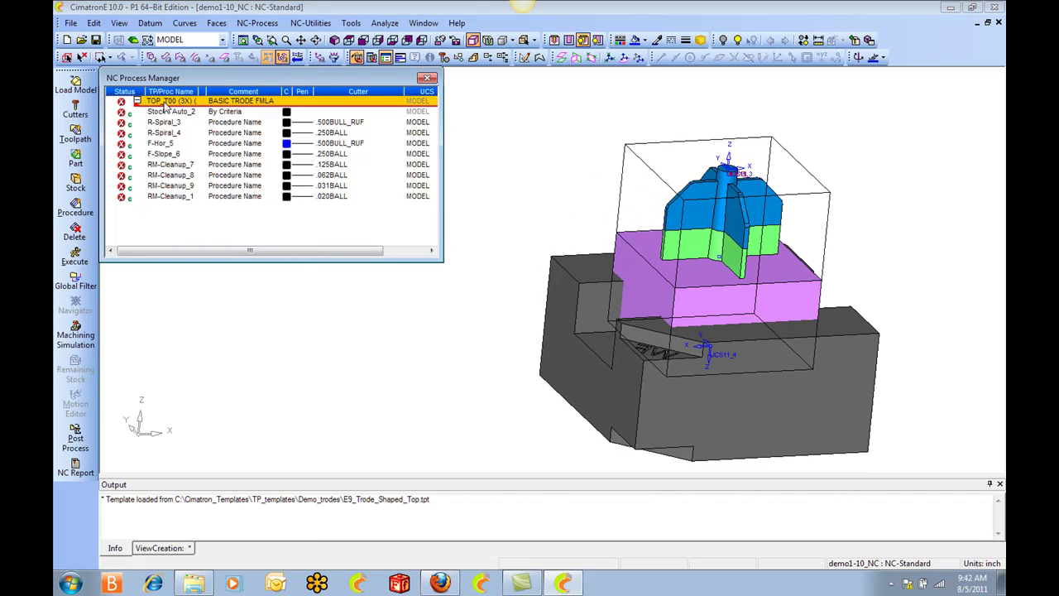
{"action": "right_click", "coordinate": [166, 101]}
{"action": "left_click", "coordinate": [200, 321]}
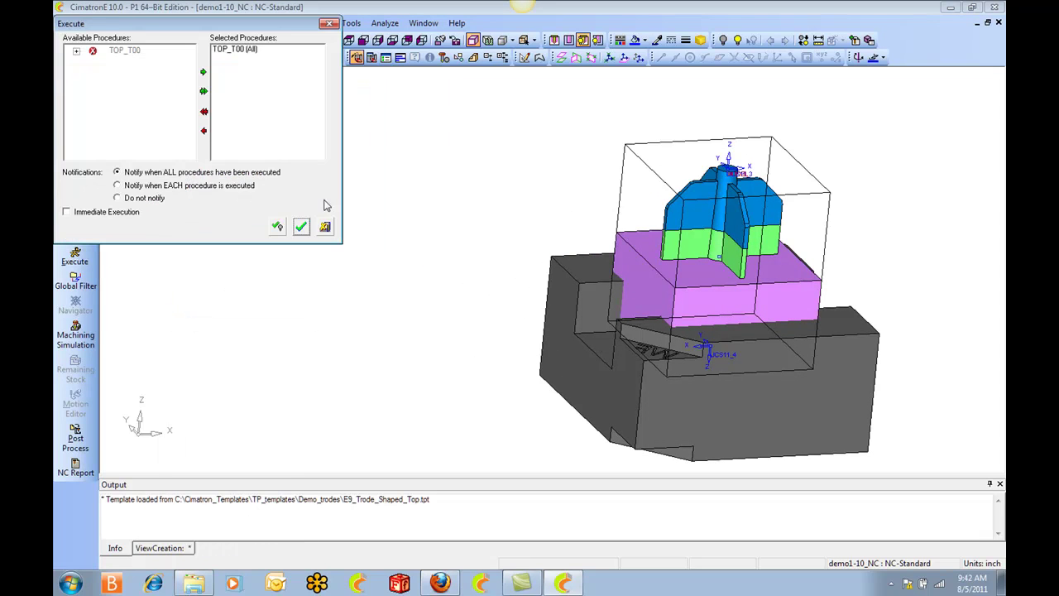
{"action": "left_click", "coordinate": [303, 224]}
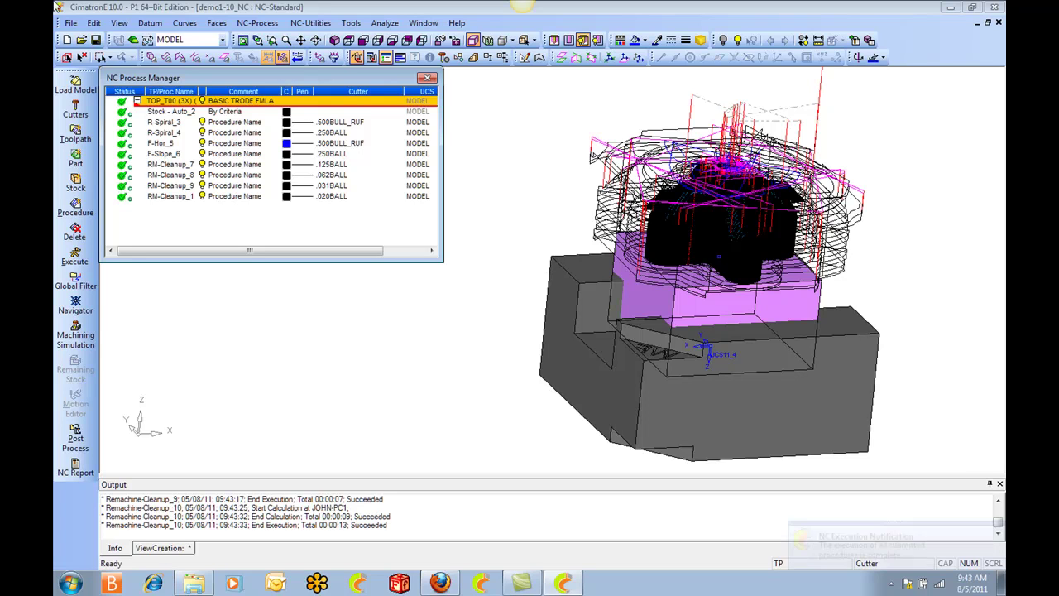
Step: Change the spark gap of the whole TOP_T00 toolpath to .005
{"action": "left_click", "coordinate": [93, 23]}
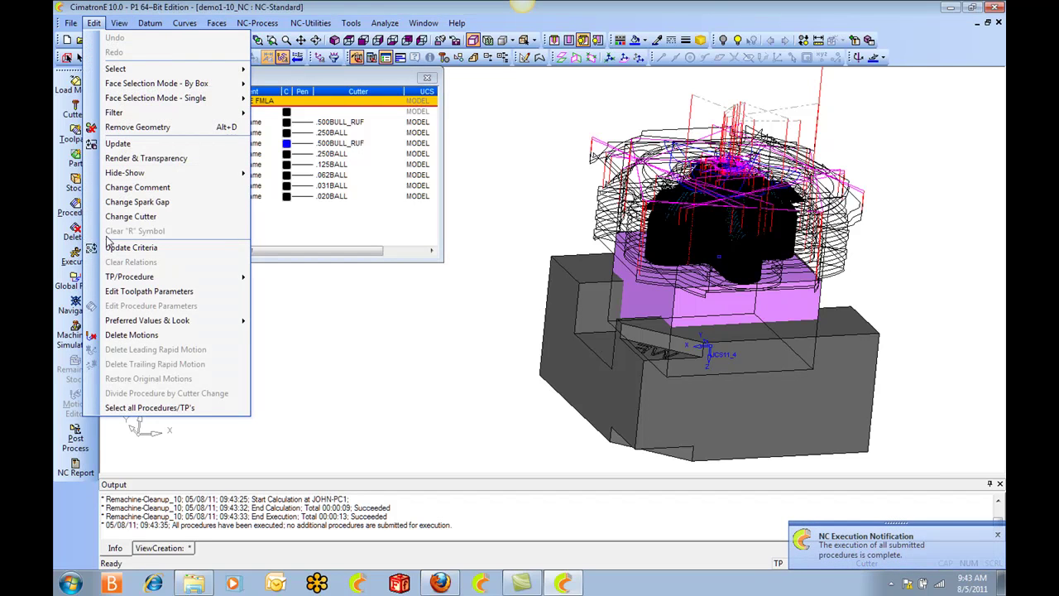
{"action": "mouse_move", "coordinate": [131, 321]}
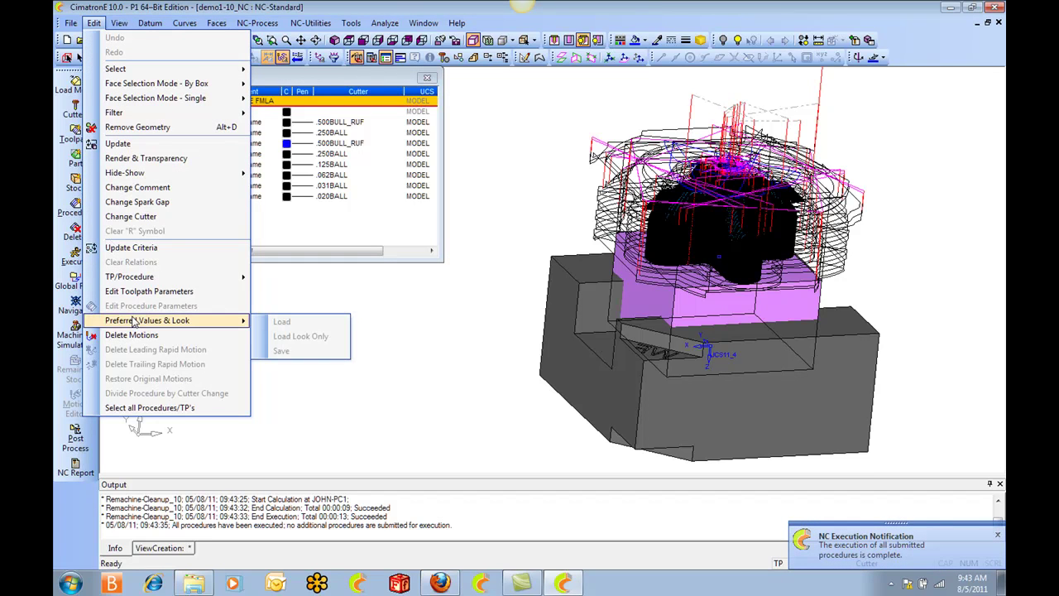
{"action": "left_click", "coordinate": [150, 203]}
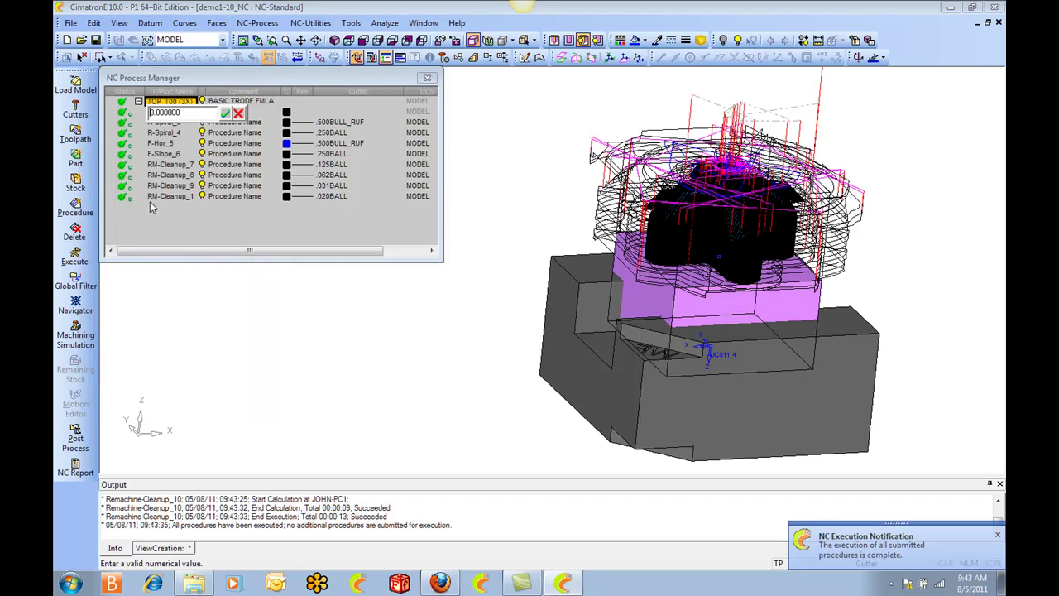
{"action": "double_click", "coordinate": [190, 113]}
{"action": "type", "text": ".005"}
{"action": "key", "text": "Return"}
{"action": "left_click", "coordinate": [161, 162]}
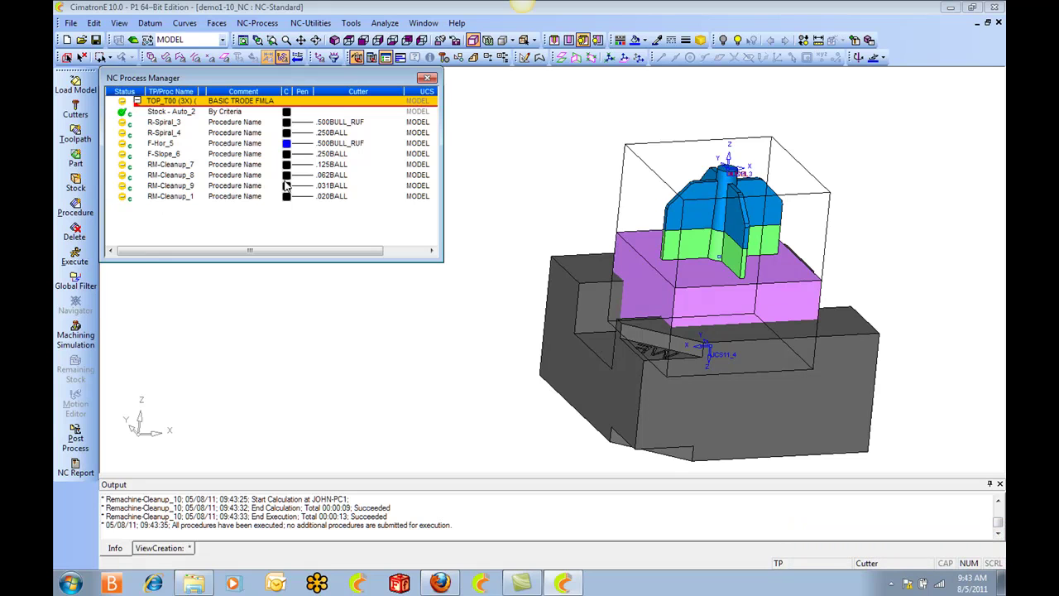
Step: Recalculate the TOP_T00 toolpath by executing all its procedures with the changed spark gap
{"action": "right_click", "coordinate": [170, 102]}
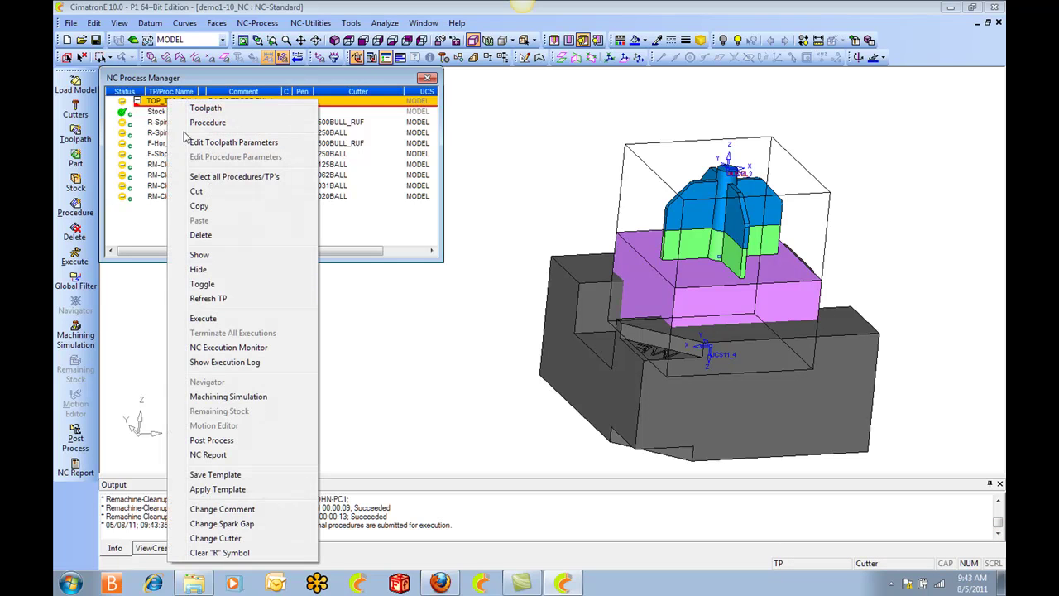
{"action": "left_click", "coordinate": [205, 319]}
{"action": "left_click", "coordinate": [301, 226]}
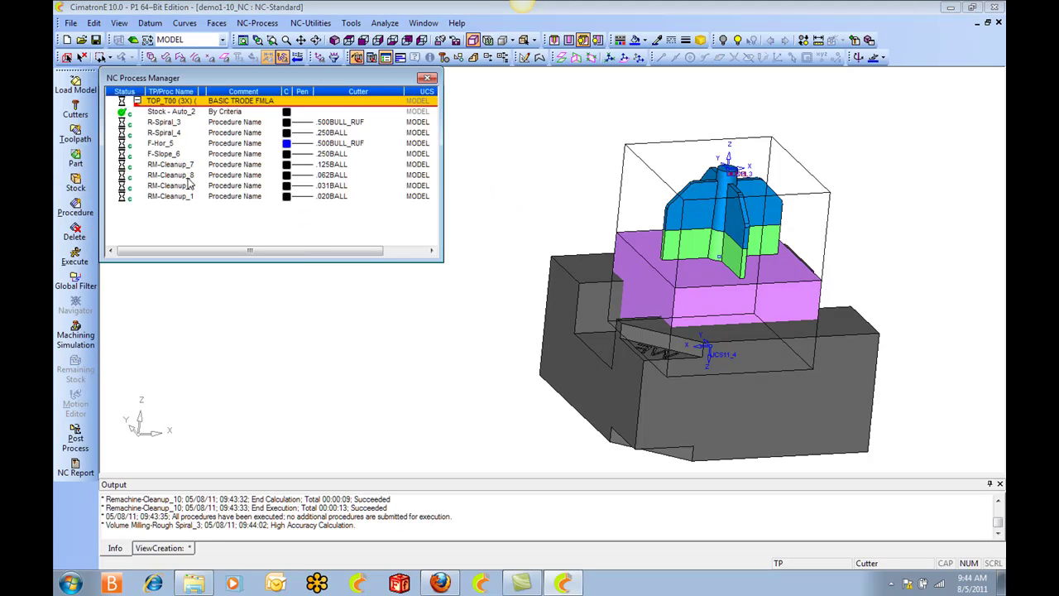
{"action": "left_click", "coordinate": [171, 196]}
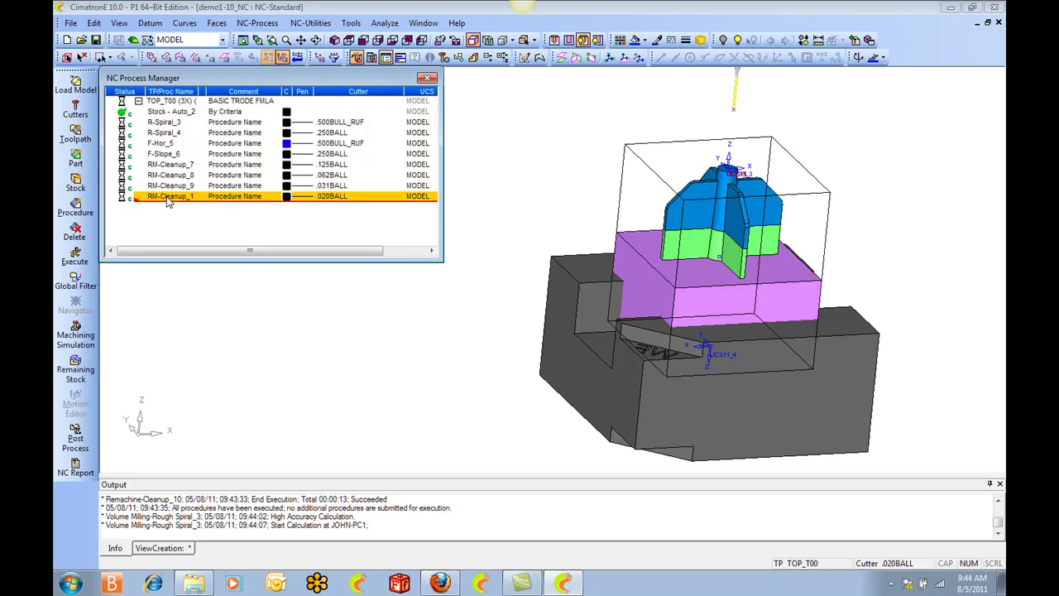
{"action": "left_click", "coordinate": [76, 207]}
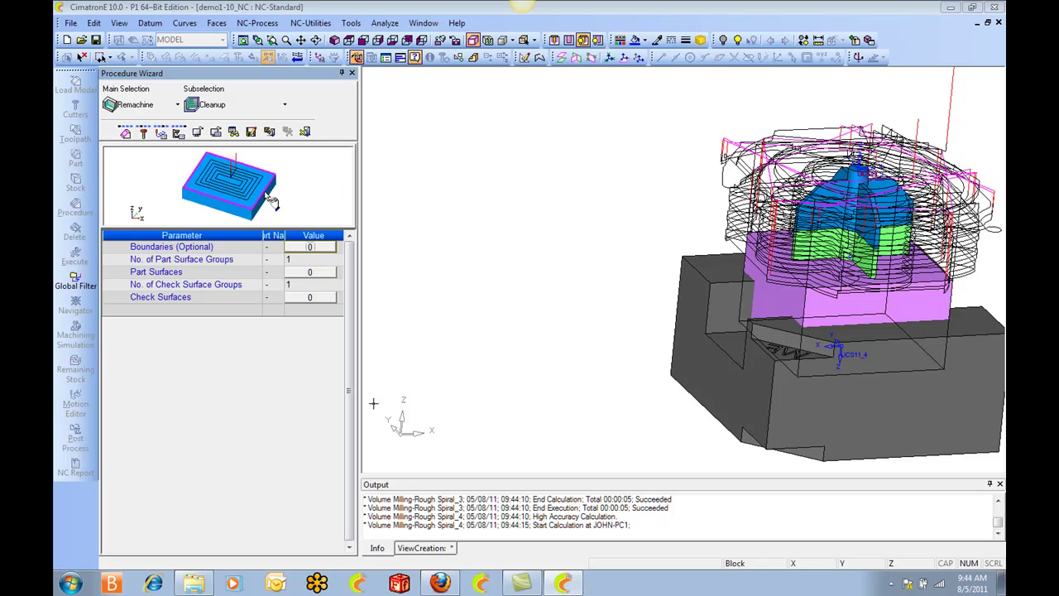
{"action": "right_click", "coordinate": [474, 231]}
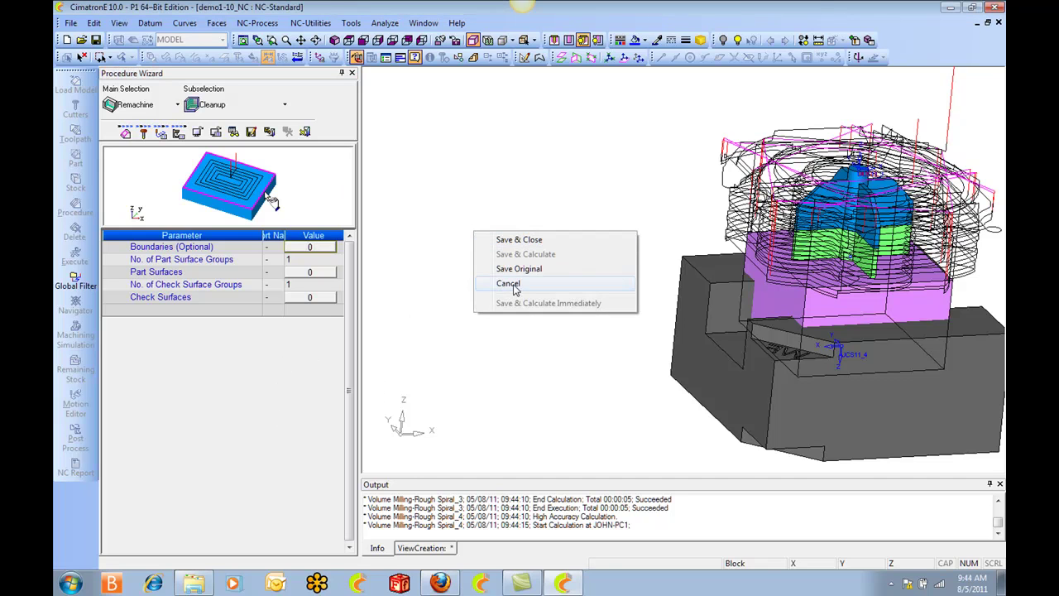
{"action": "left_click", "coordinate": [513, 283]}
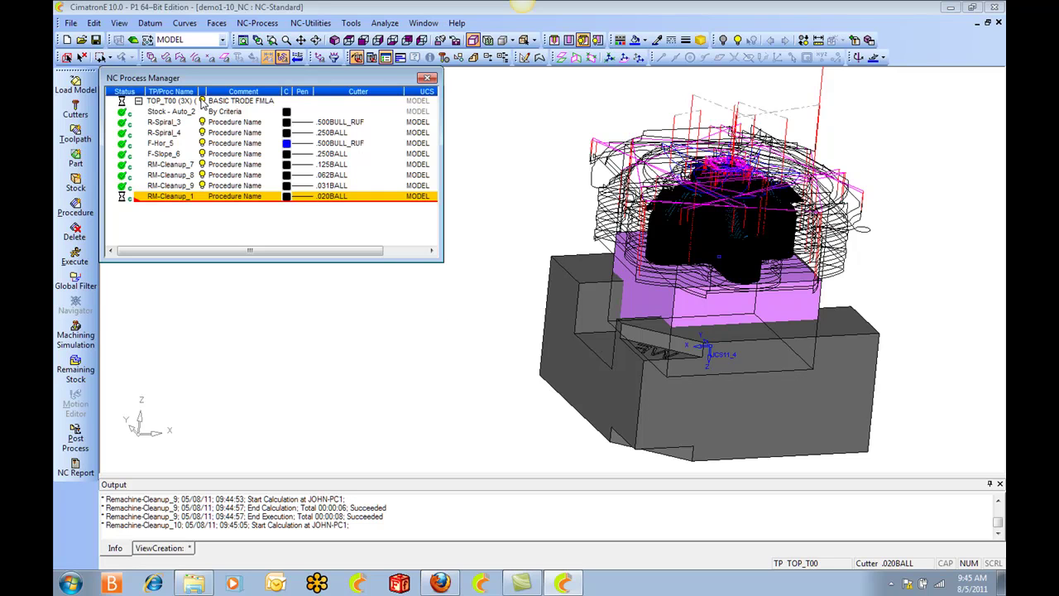
Step: Hide the motions of all calculated procedures in the TOP_T00 toolpath
{"action": "left_click", "coordinate": [201, 101]}
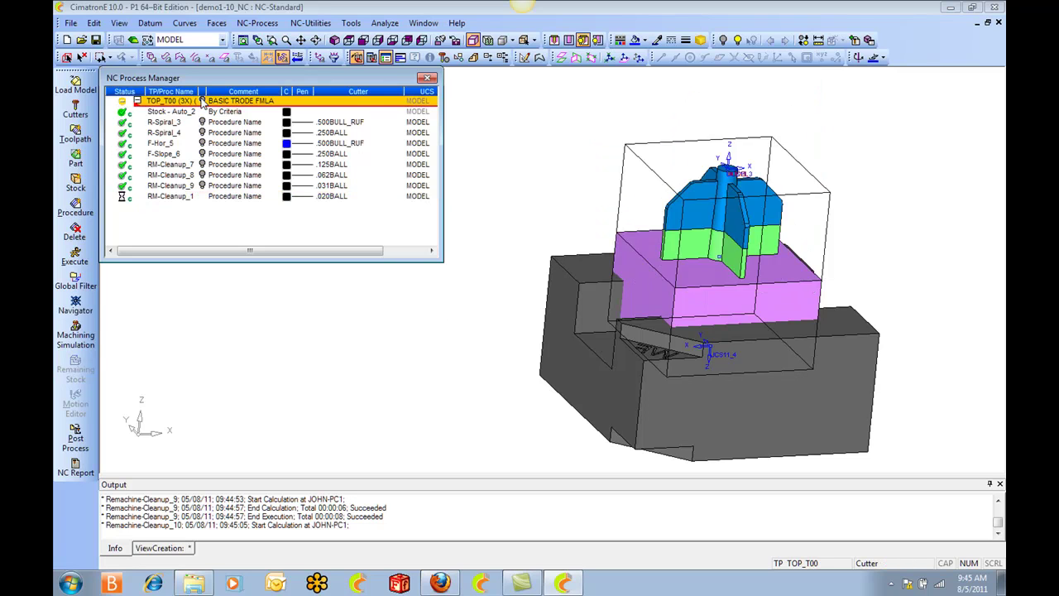
Step: Examine the motions of the last .020BALL cleanup procedure around the electrode's central post while the toolpath finishes calculating
{"action": "left_click_drag", "start_coordinate": [827, 244], "coordinate": [798, 248], "text": "ctrl"}
{"action": "right_click_drag", "start_coordinate": [798, 265], "coordinate": [808, 236], "text": "ctrl"}
{"action": "middle_click_drag", "start_coordinate": [809, 236], "coordinate": [622, 273], "text": "ctrl"}
{"action": "right_click_drag", "start_coordinate": [622, 273], "coordinate": [636, 241], "text": "ctrl"}
{"action": "left_click_drag", "start_coordinate": [636, 241], "coordinate": [678, 231], "text": "ctrl"}
{"action": "right_click_drag", "start_coordinate": [662, 215], "coordinate": [638, 163], "text": "ctrl"}
{"action": "middle_click_drag", "start_coordinate": [638, 163], "coordinate": [617, 258], "text": "ctrl"}
{"action": "scroll", "coordinate": [616, 258], "scroll_direction": "up", "scroll_amount": 4}
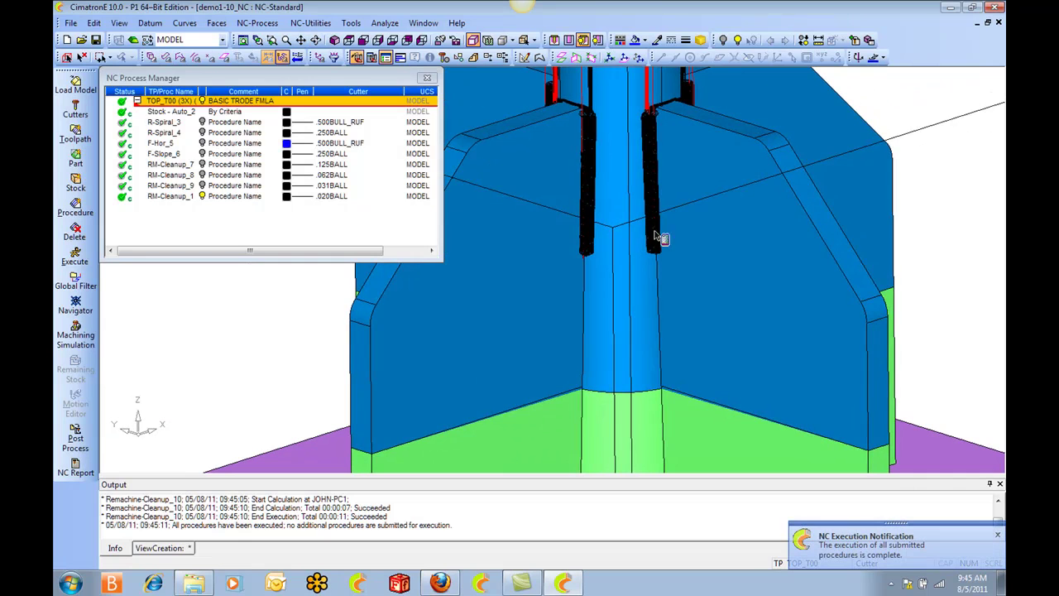
{"action": "left_click_drag", "start_coordinate": [665, 209], "coordinate": [672, 195], "text": "ctrl"}
{"action": "left_click", "coordinate": [170, 197]}
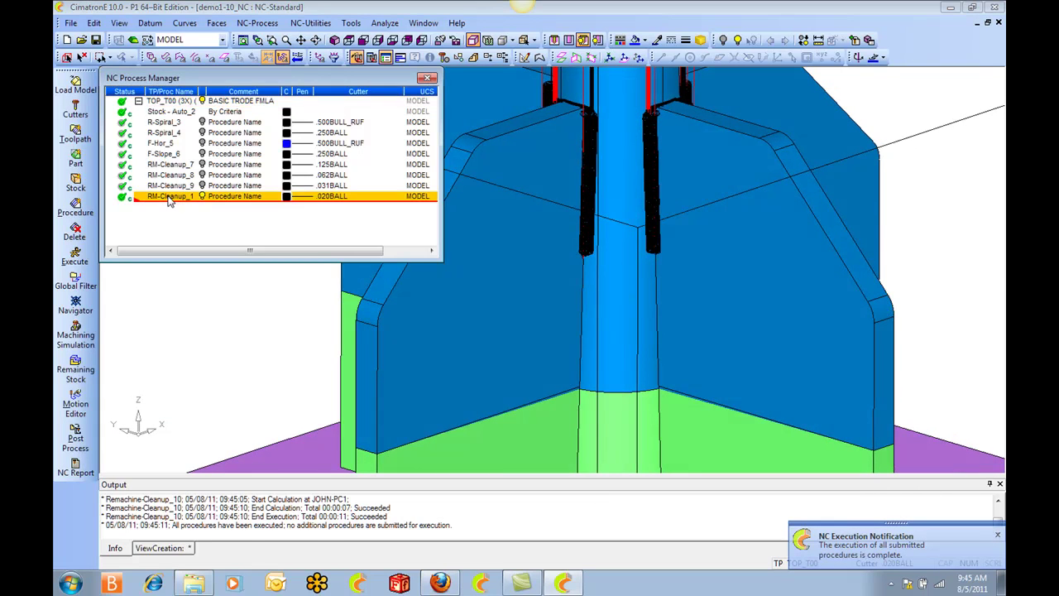
{"action": "right_click", "coordinate": [169, 196]}
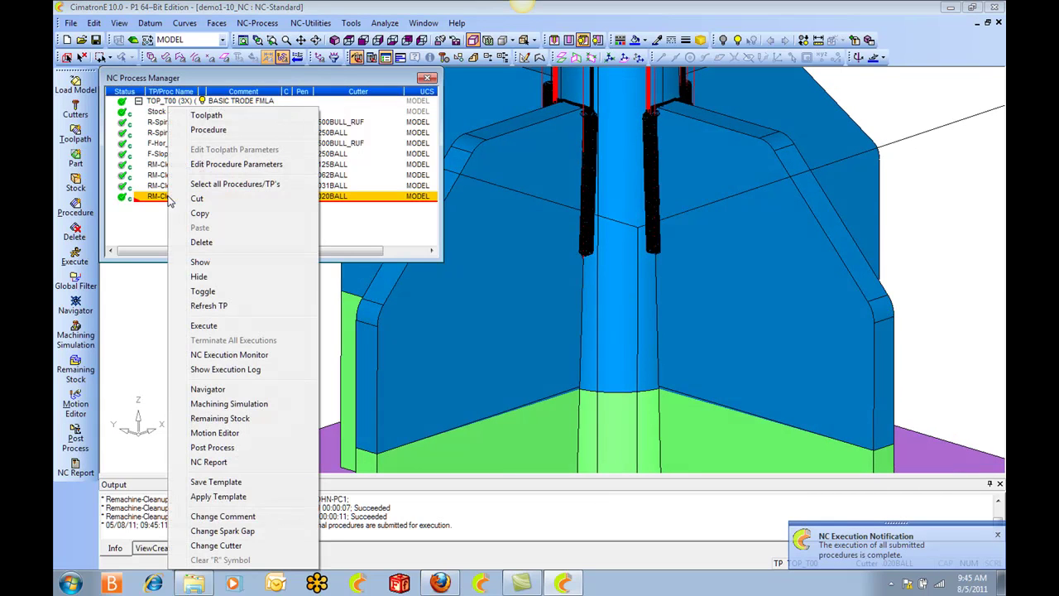
{"action": "left_click", "coordinate": [218, 418]}
{"action": "left_click", "coordinate": [239, 261]}
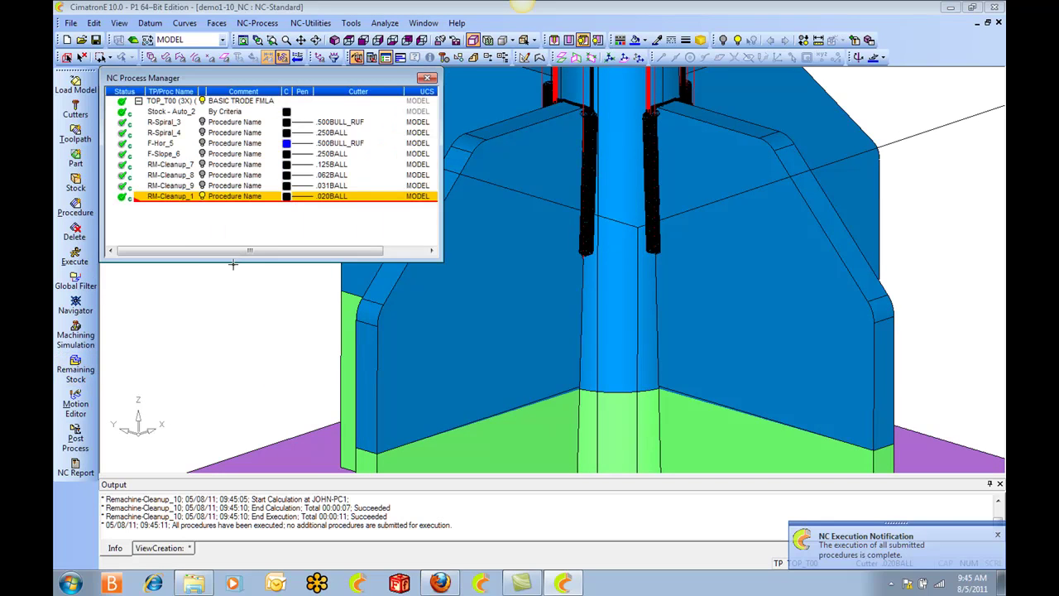
Step: Review the last .020BALL cleanup procedure in the Navigator, inspecting its motions along the upper part of the central post
{"action": "right_click", "coordinate": [172, 199]}
{"action": "left_click", "coordinate": [211, 389]}
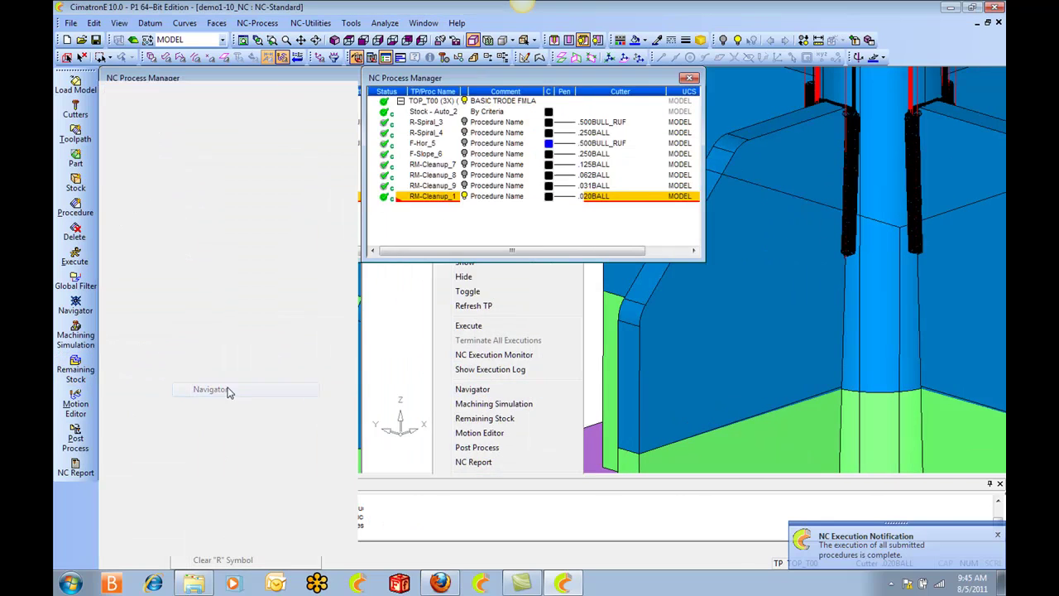
{"action": "middle_click_drag", "start_coordinate": [770, 197], "coordinate": [719, 301], "text": "ctrl"}
{"action": "left_click_drag", "start_coordinate": [719, 301], "coordinate": [771, 186], "text": "ctrl"}
{"action": "left_click_drag", "start_coordinate": [747, 147], "coordinate": [726, 264], "text": "ctrl"}
{"action": "middle_click_drag", "start_coordinate": [740, 79], "coordinate": [761, 244]}
{"action": "left_click", "coordinate": [284, 174]}
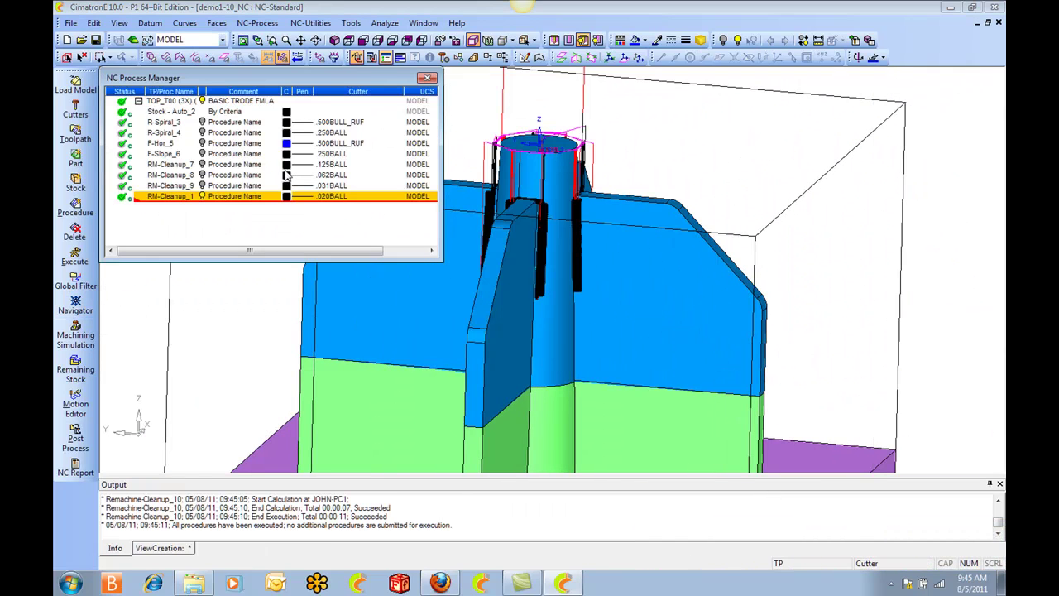
Step: Show the motions of RM-Cleanup_9 with the .031BALL and RM-Cleanup_8 with the .062BALL one after the other
{"action": "left_click", "coordinate": [203, 186]}
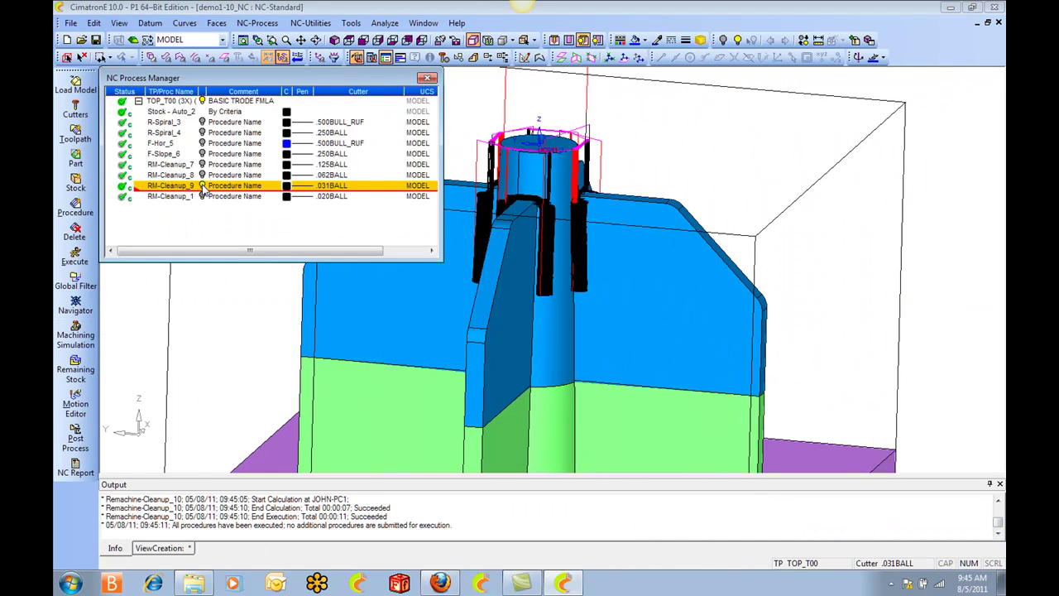
{"action": "left_click", "coordinate": [203, 175]}
{"action": "middle_click_drag", "start_coordinate": [586, 275], "coordinate": [671, 270], "text": "ctrl"}
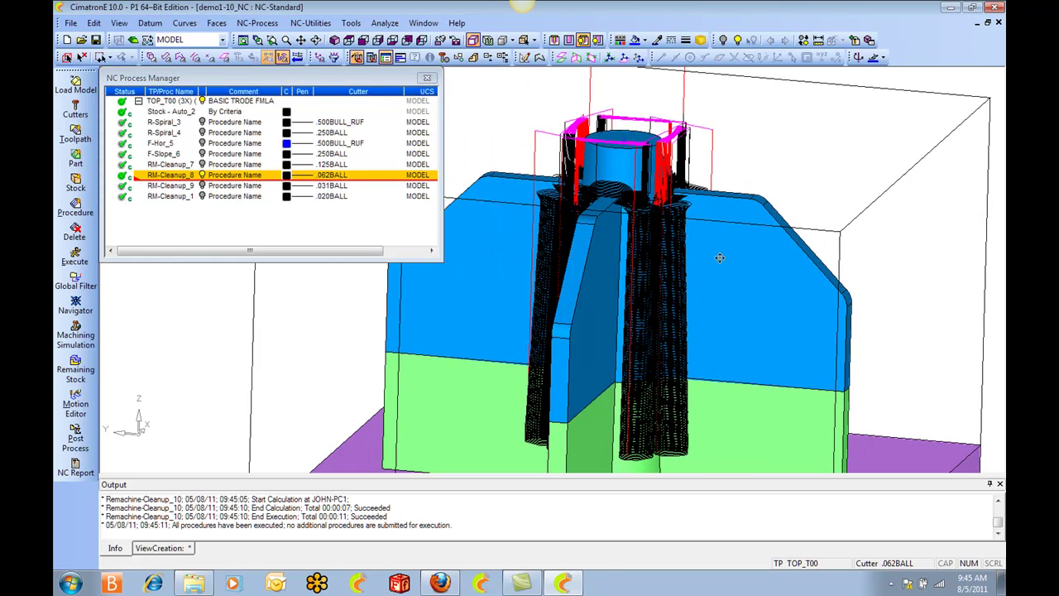
Step: Show only the RM-Cleanup_7 motions of the .125BALL and examine them around the post and ribs
{"action": "left_click", "coordinate": [203, 164]}
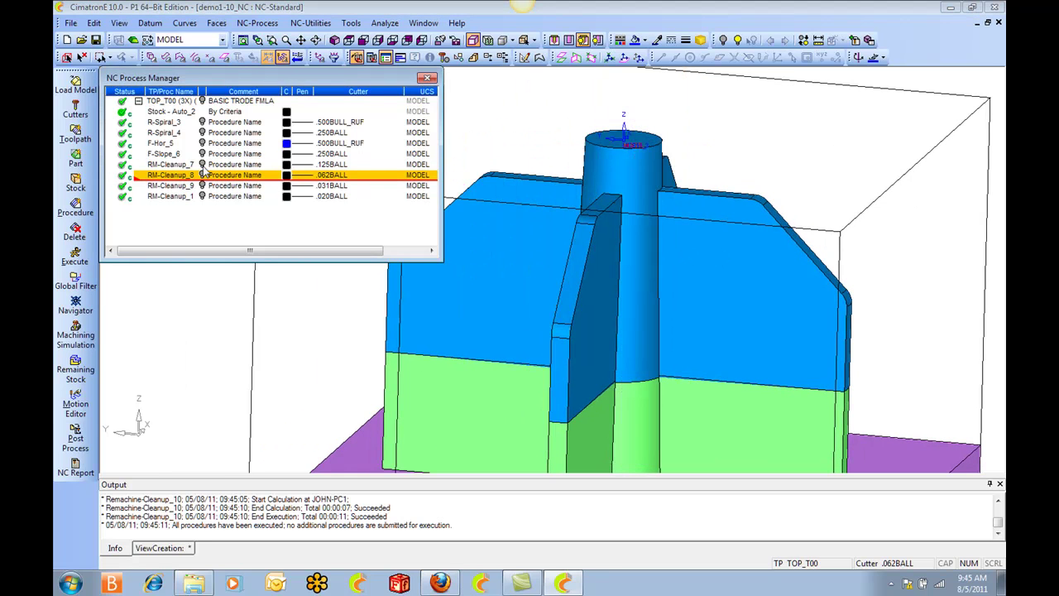
{"action": "scroll", "coordinate": [611, 258], "scroll_direction": "down", "scroll_amount": 2}
{"action": "middle_click_drag", "start_coordinate": [639, 256], "coordinate": [628, 231]}
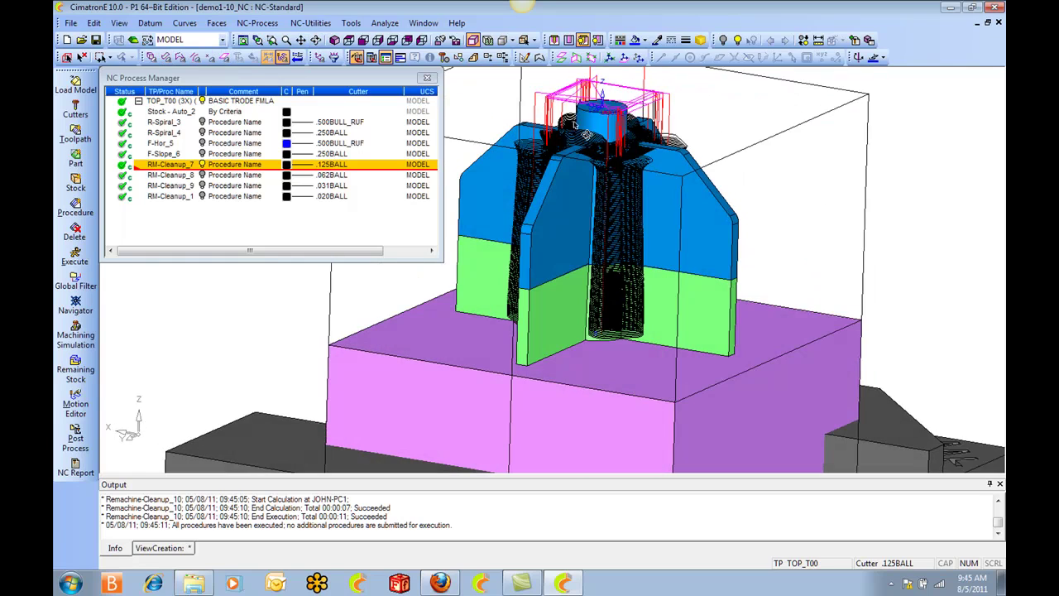
{"action": "middle_click_drag", "start_coordinate": [594, 101], "coordinate": [608, 178]}
{"action": "scroll", "coordinate": [635, 164], "scroll_direction": "up", "scroll_amount": 2}
{"action": "scroll", "coordinate": [659, 290], "scroll_direction": "up", "scroll_amount": 3}
{"action": "middle_click_drag", "start_coordinate": [667, 262], "coordinate": [678, 178]}
{"action": "scroll", "coordinate": [712, 203], "scroll_direction": "down", "scroll_amount": 3}
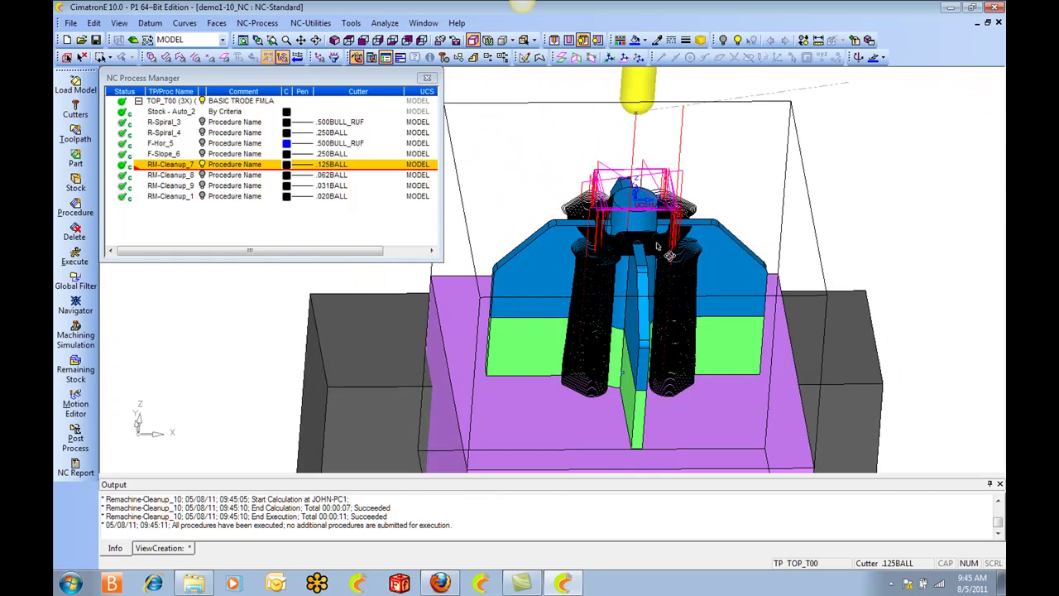
Step: View the F-Hor_5 motions, then hide them and inspect the R-Spiral_4 motions of the .250BALL between the ribs
{"action": "left_click", "coordinate": [203, 146]}
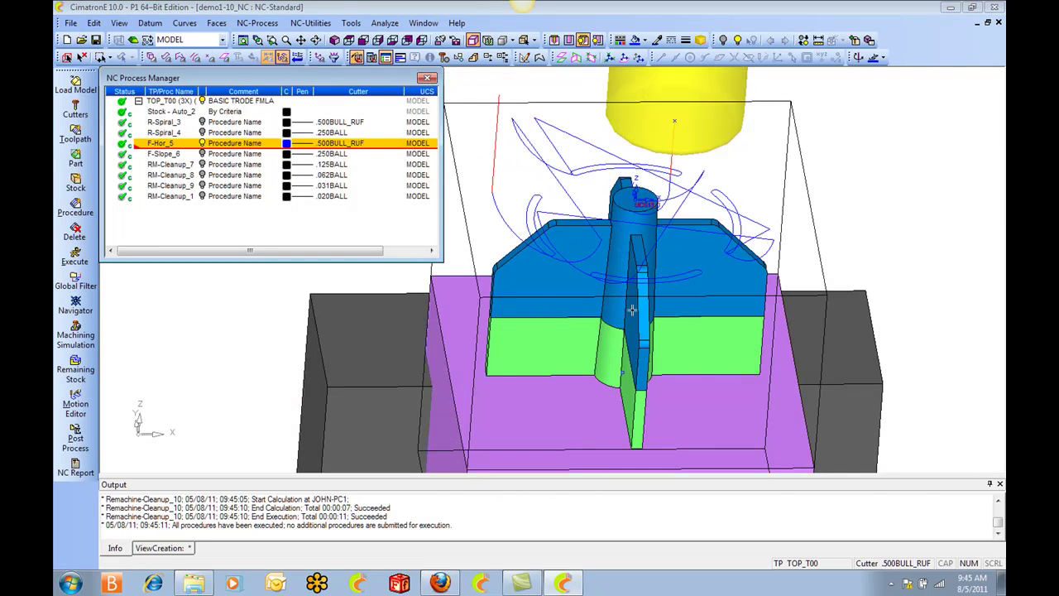
{"action": "left_click", "coordinate": [203, 145]}
{"action": "left_click", "coordinate": [203, 132]}
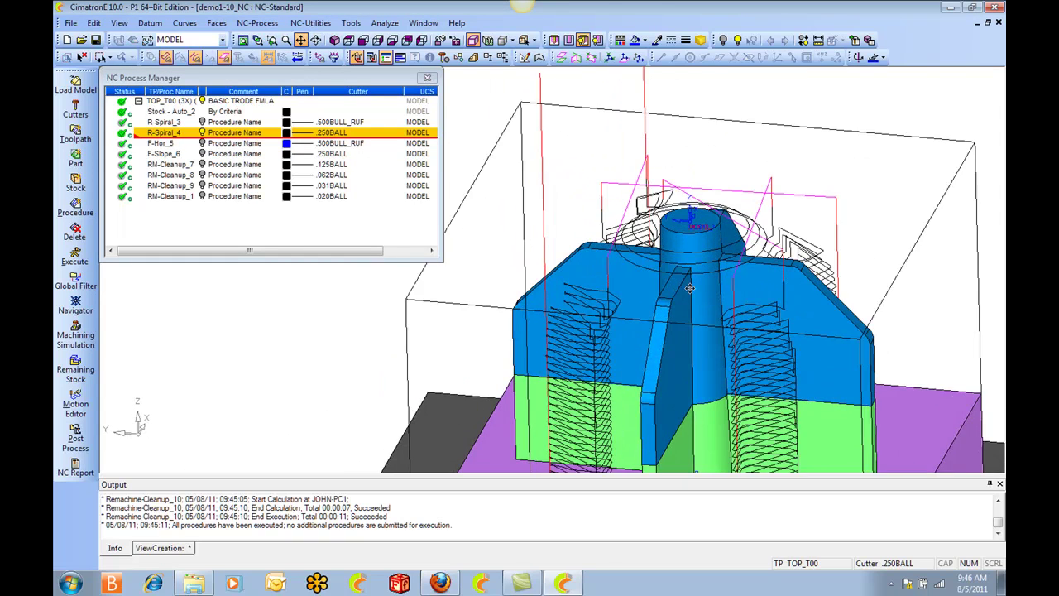
{"action": "middle_click_drag", "start_coordinate": [627, 265], "coordinate": [652, 236]}
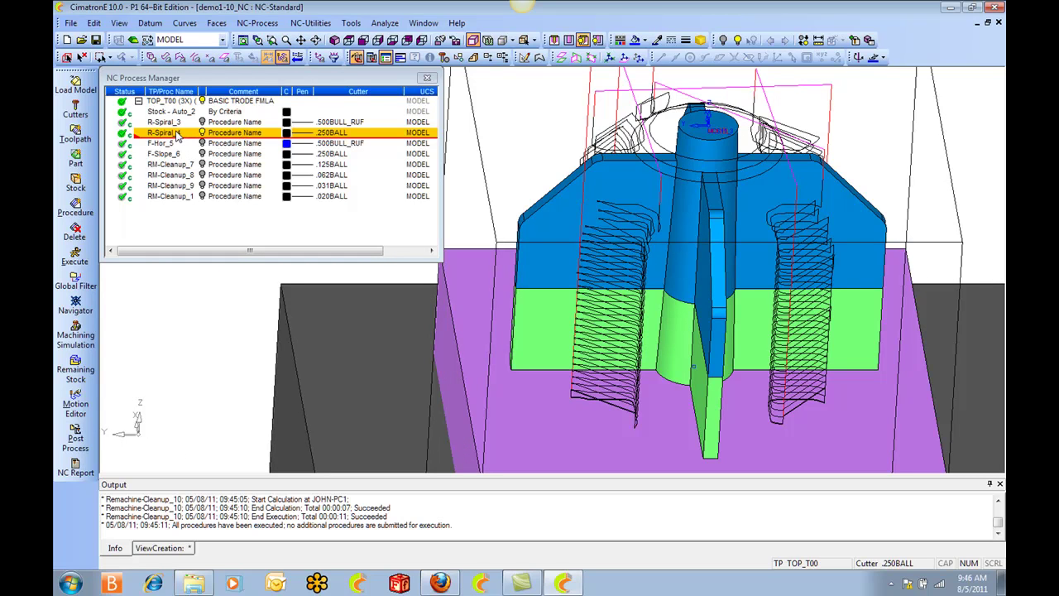
Step: Display the stock remaining after the R-Spiral_3 roughing procedure in green with less transparency
{"action": "left_click", "coordinate": [334, 123]}
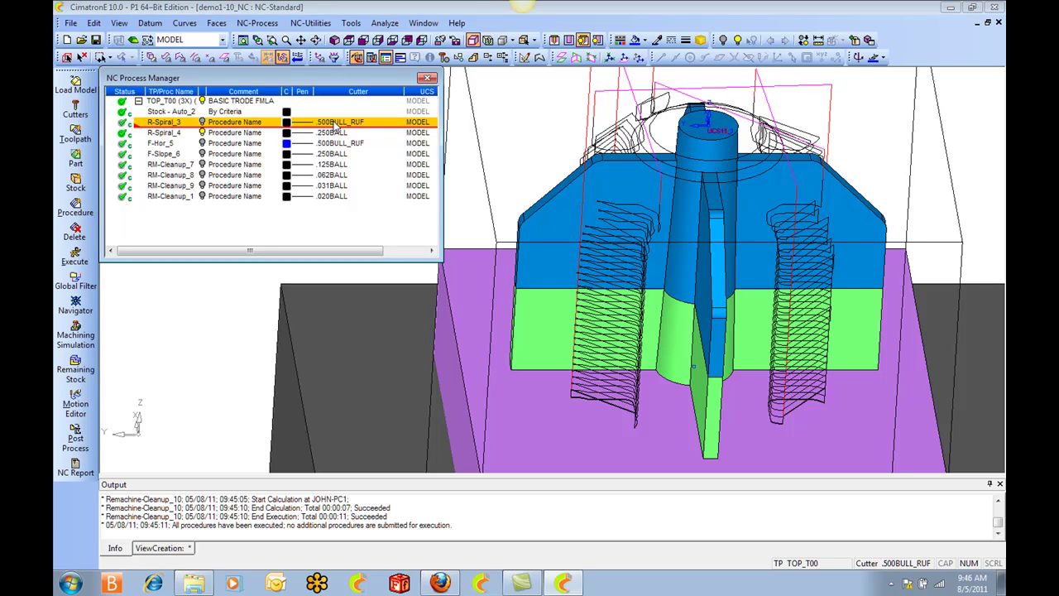
{"action": "right_click", "coordinate": [172, 123]}
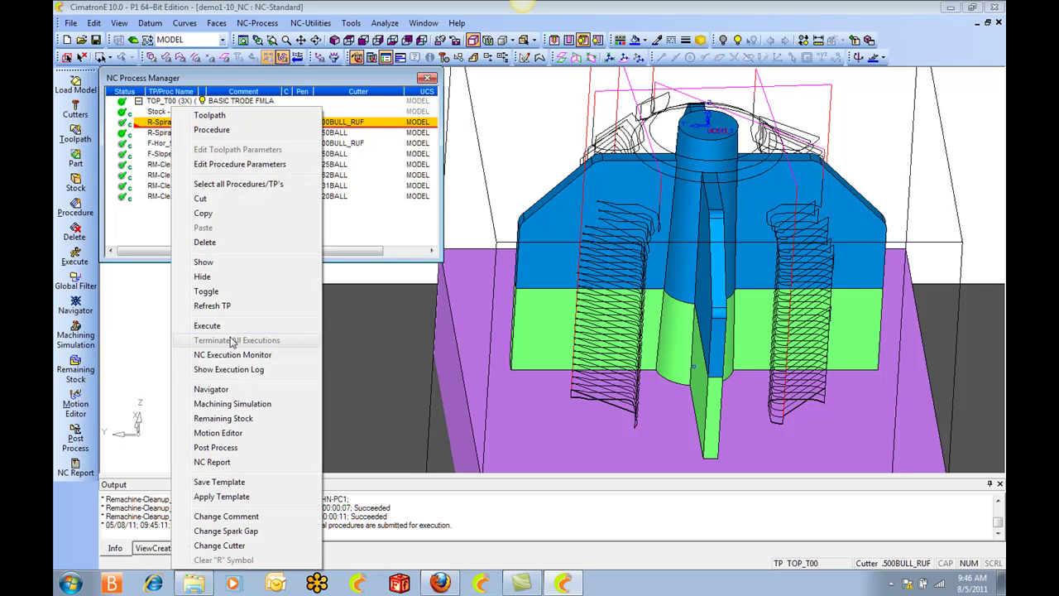
{"action": "left_click", "coordinate": [219, 420]}
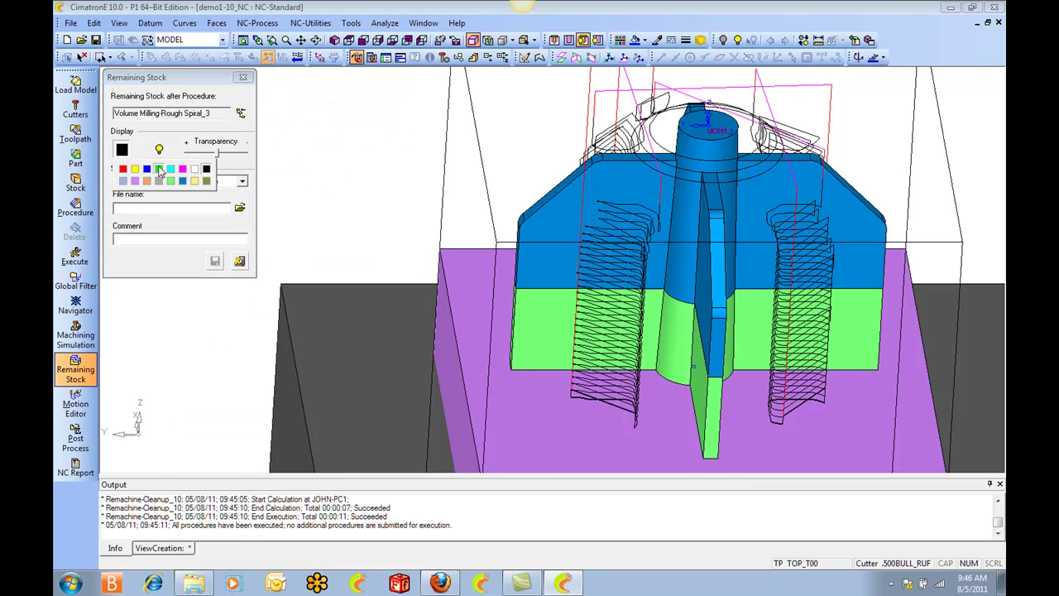
{"action": "left_click", "coordinate": [159, 149]}
{"action": "left_click_drag", "start_coordinate": [217, 153], "coordinate": [240, 153]}
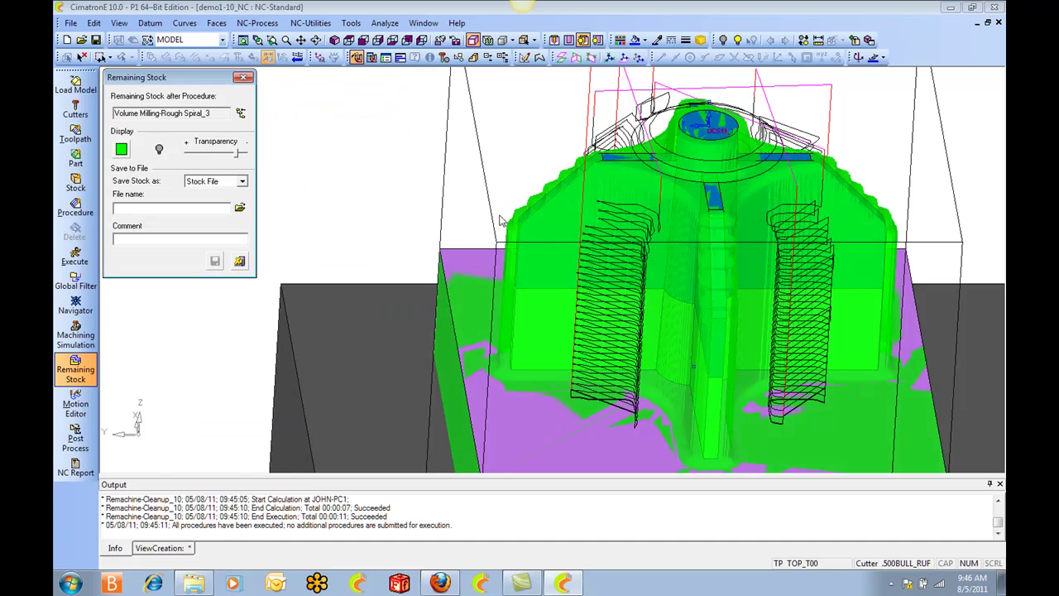
Step: Inspect the R-Spiral_3 remaining stock in the corners between the ribs and the post, and close the remaining stock display
{"action": "middle_click_drag", "start_coordinate": [612, 225], "coordinate": [610, 265]}
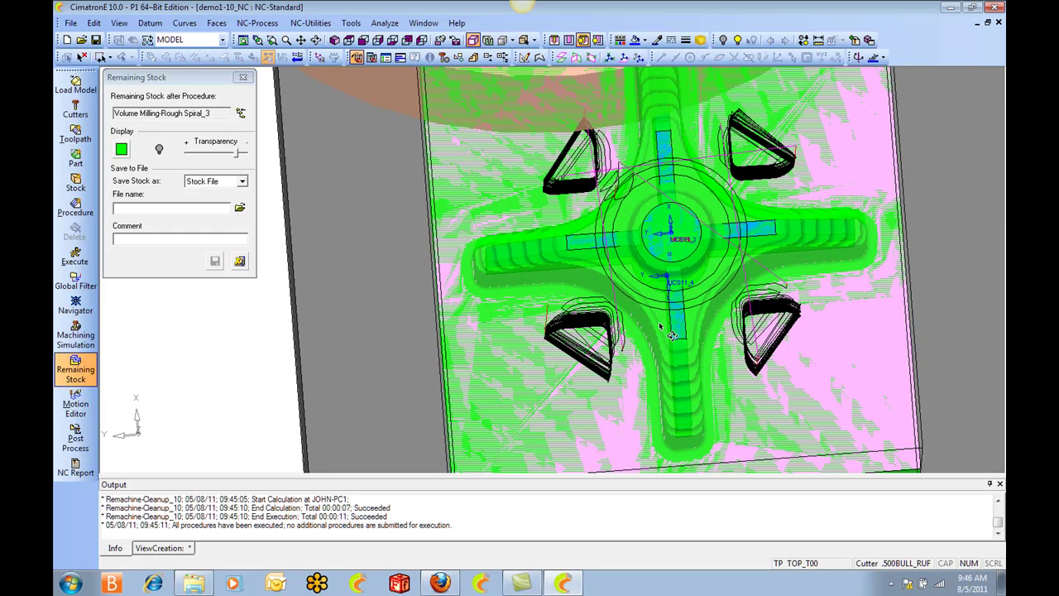
{"action": "middle_click_drag", "start_coordinate": [612, 217], "coordinate": [553, 210]}
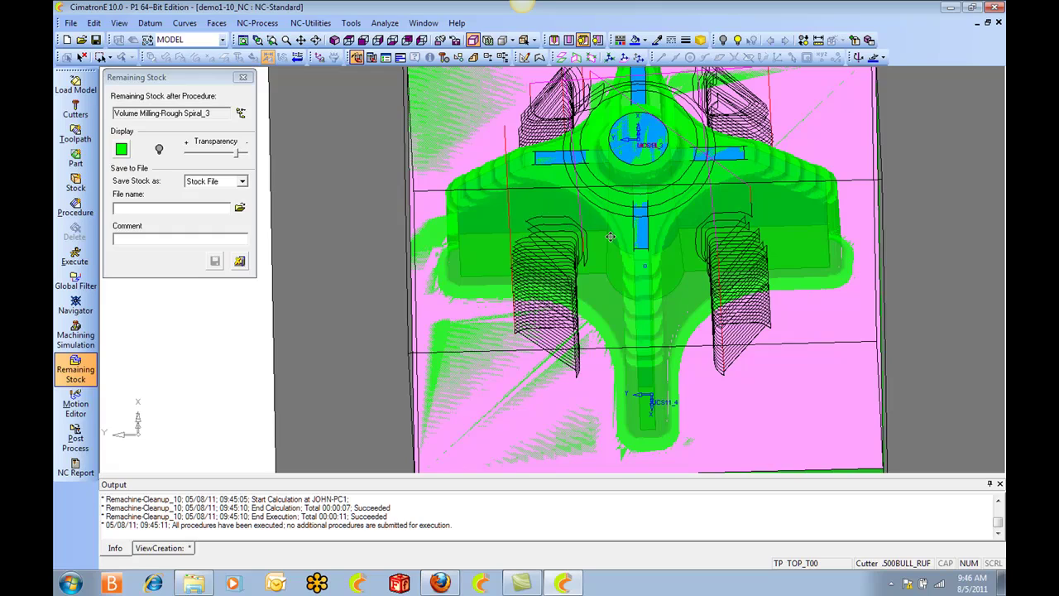
{"action": "middle_click_drag", "start_coordinate": [652, 206], "coordinate": [699, 260]}
{"action": "middle_click_drag", "start_coordinate": [628, 298], "coordinate": [670, 347]}
{"action": "left_click", "coordinate": [239, 260]}
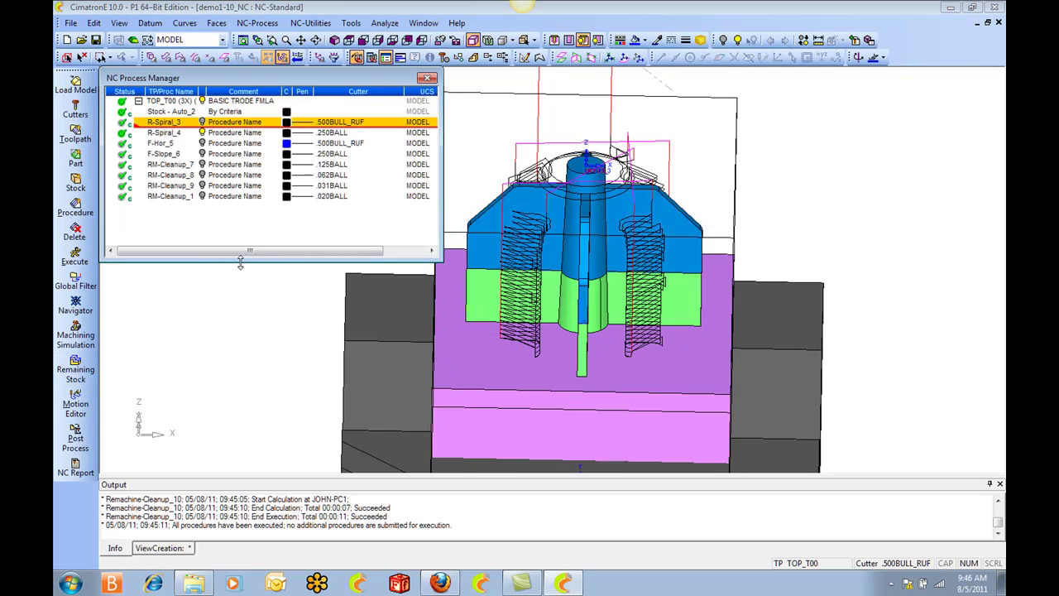
Step: Hide the R-Spiral_4 motions, select the TOP_T00 toolpath and set the model to an isometric view
{"action": "left_click", "coordinate": [205, 134]}
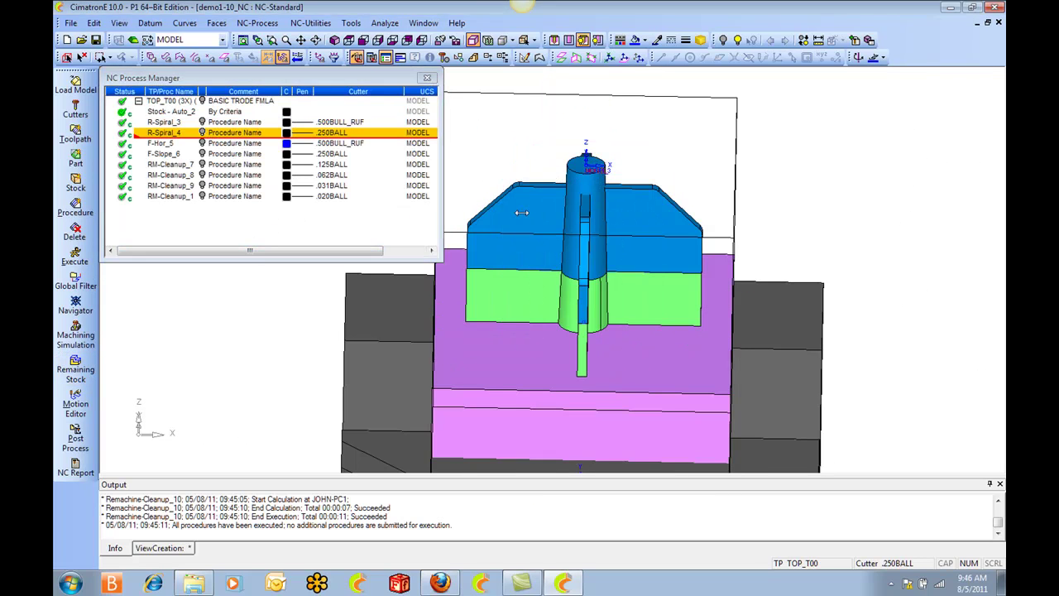
{"action": "middle_click_drag", "start_coordinate": [528, 215], "coordinate": [617, 236], "text": "ctrl"}
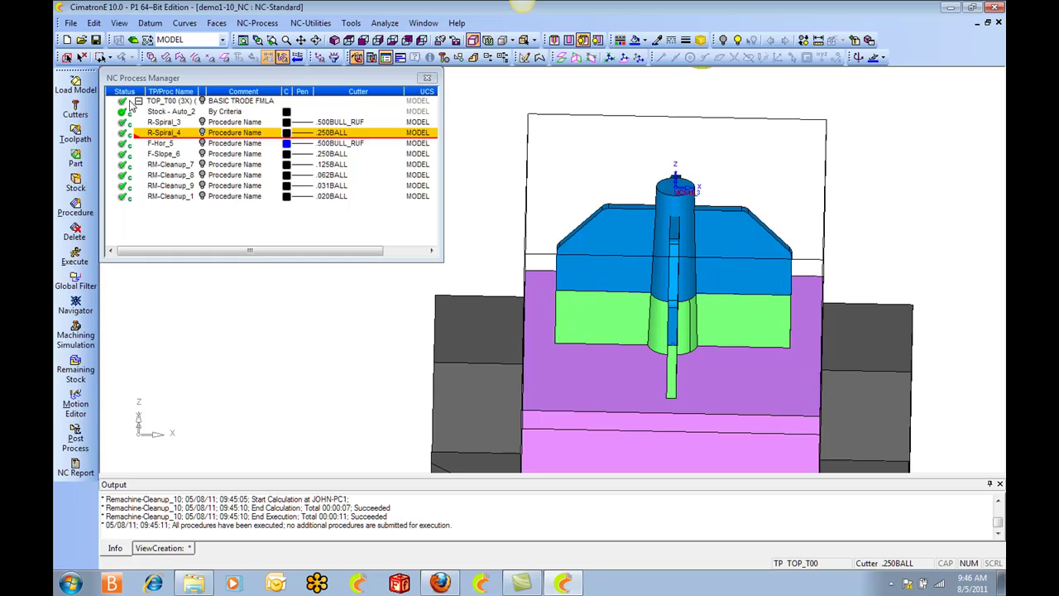
{"action": "left_click", "coordinate": [171, 102]}
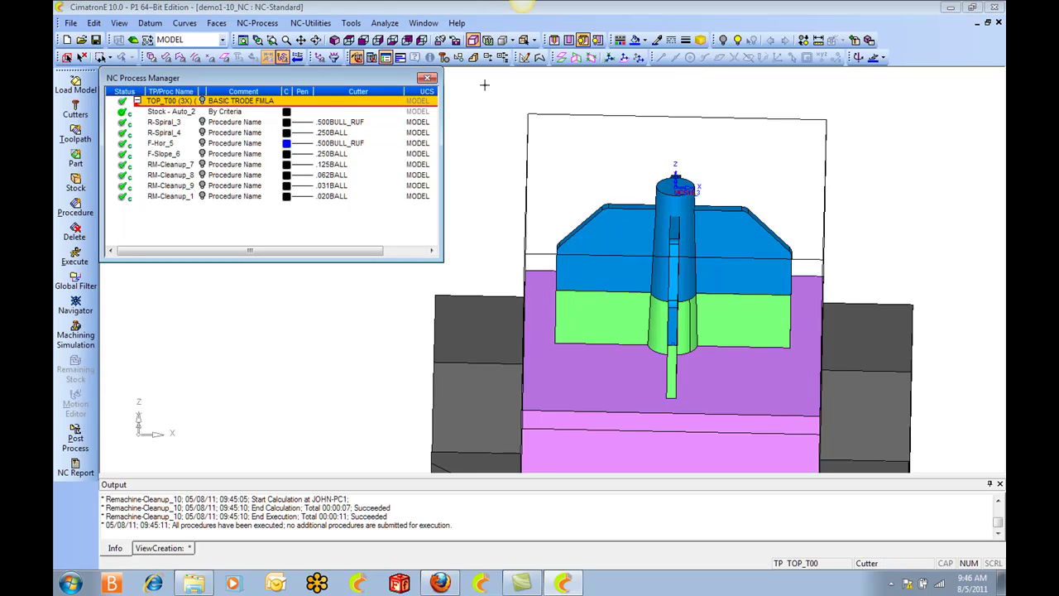
{"action": "left_click", "coordinate": [335, 39]}
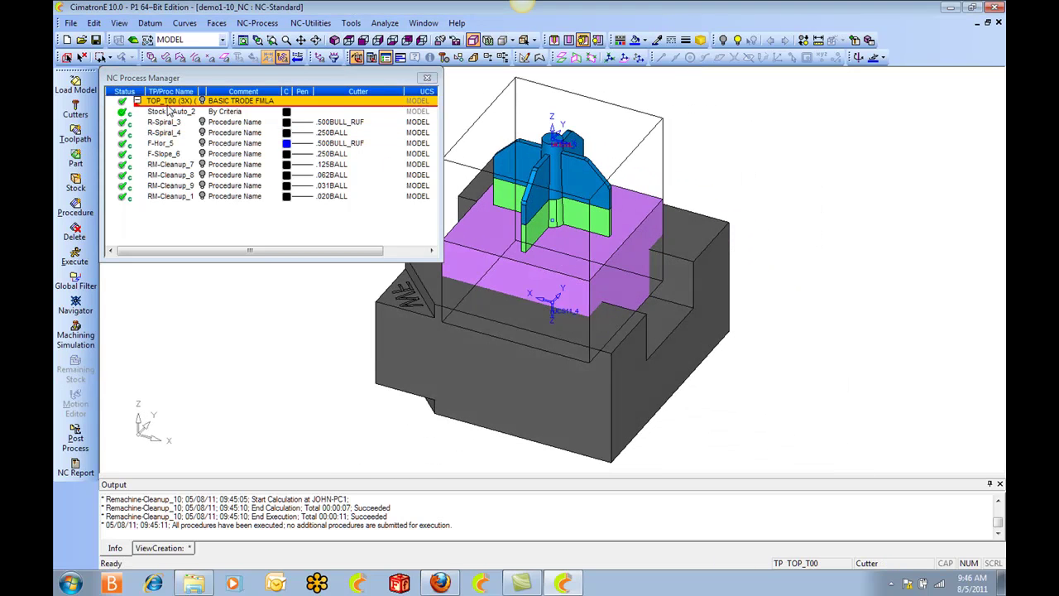
Step: Create an NC setup report of the whole TOP_T00 toolpath in MHT format and display the report file
{"action": "right_click", "coordinate": [168, 102]}
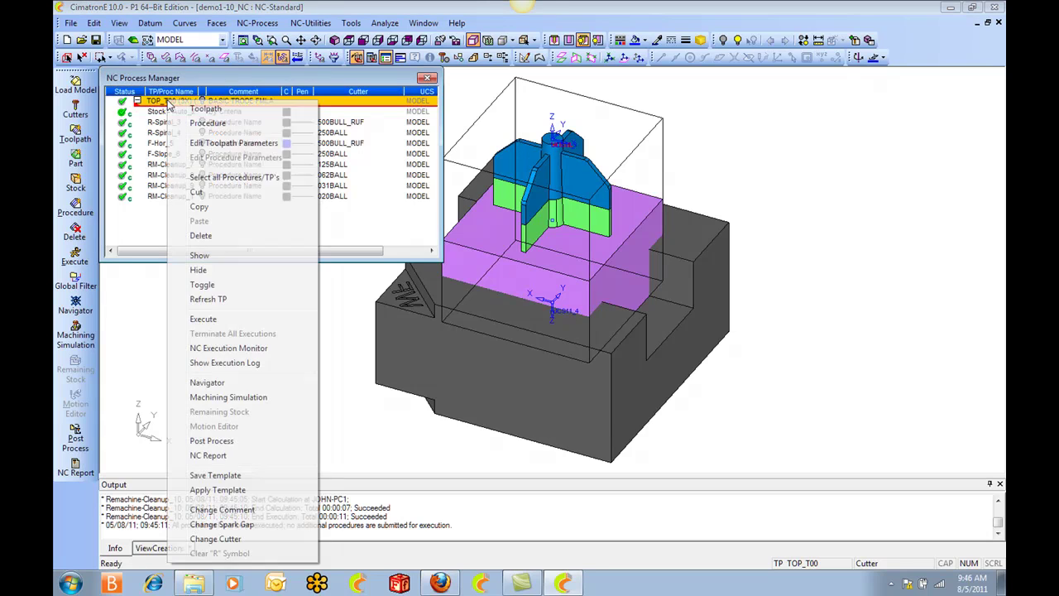
{"action": "left_click", "coordinate": [226, 455]}
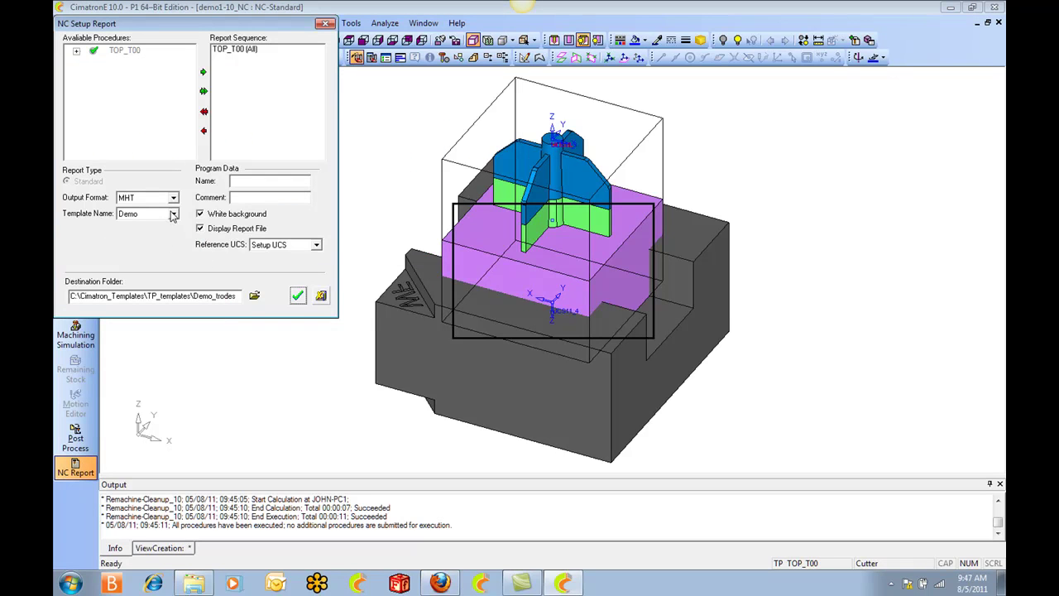
{"action": "left_click", "coordinate": [297, 295]}
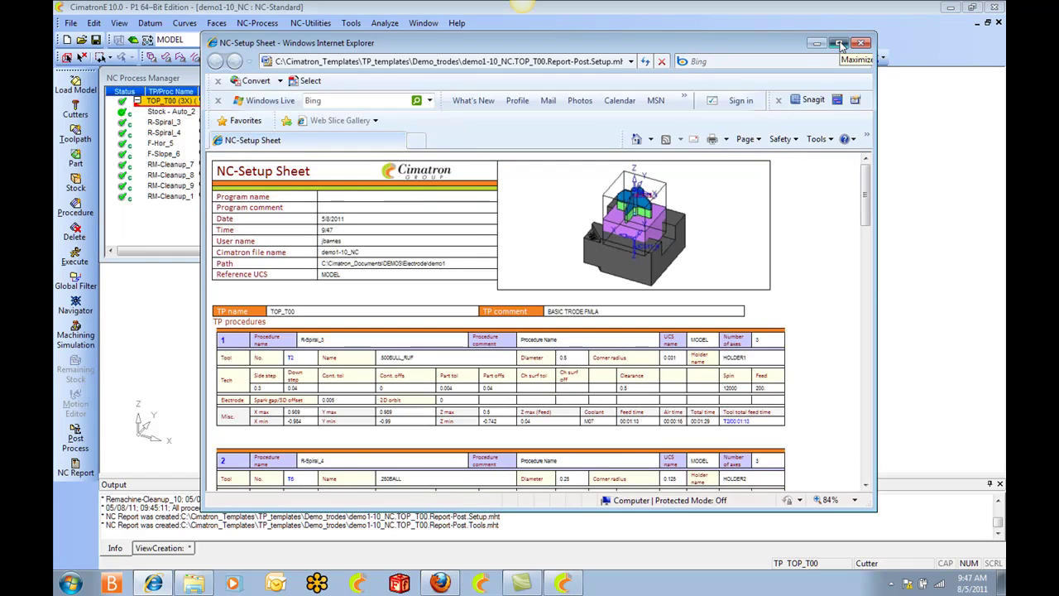
Step: Read through the maximized NC-Setup Sheet from the procedures to the tool list and statistics, and close the report
{"action": "left_click", "coordinate": [840, 44]}
{"action": "left_click_drag", "start_coordinate": [999, 172], "coordinate": [989, 488]}
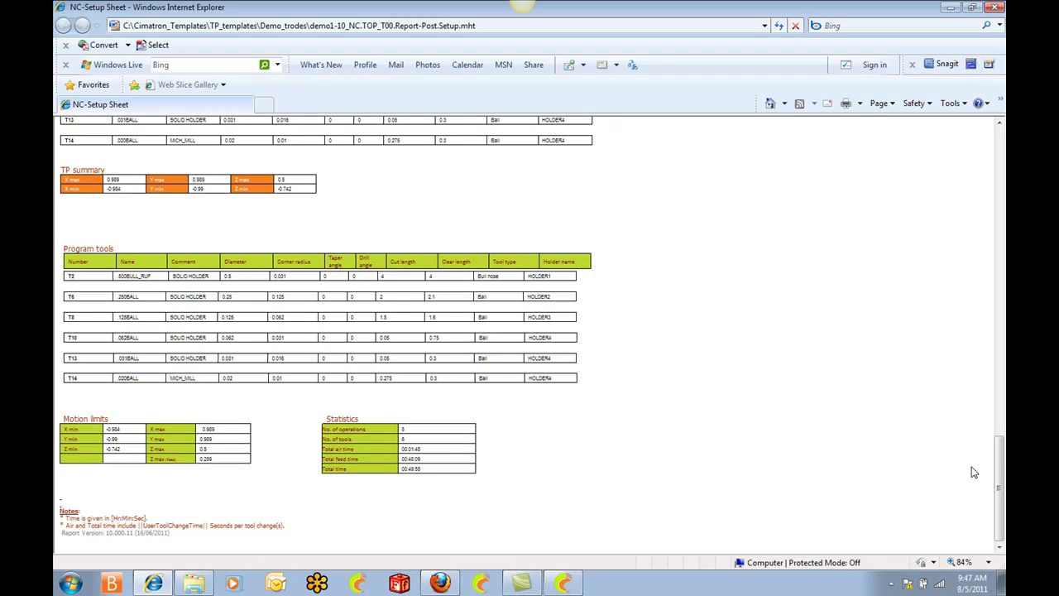
{"action": "left_click_drag", "start_coordinate": [999, 491], "coordinate": [995, 184]}
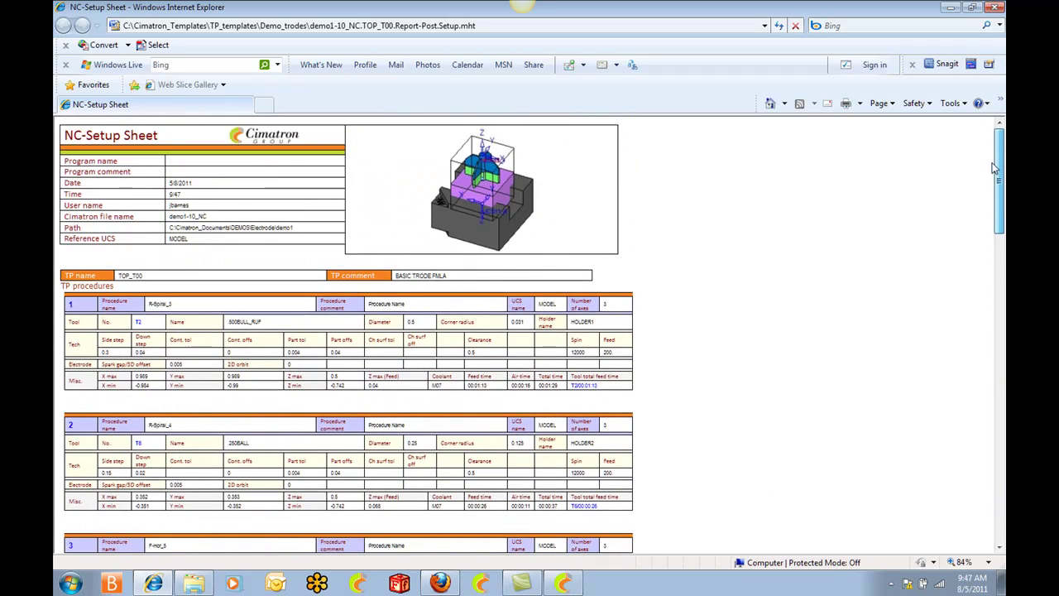
{"action": "left_click", "coordinate": [995, 8]}
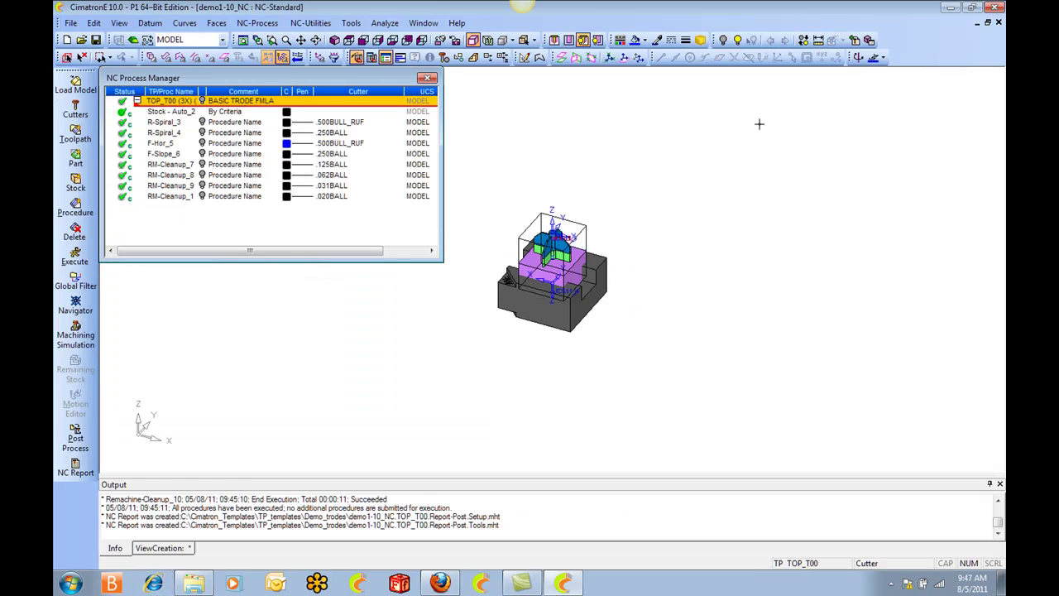
Step: Close the NC document, saving it as demo1-10_NC in the demo1 folder together with the demo1-10 part
{"action": "left_click", "coordinate": [998, 24]}
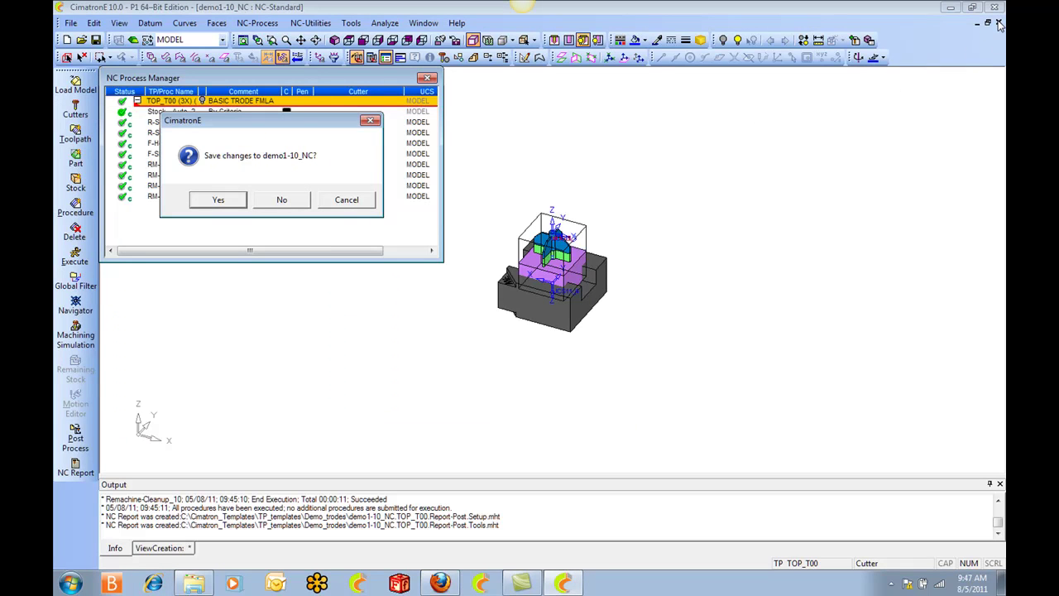
{"action": "left_click", "coordinate": [234, 202]}
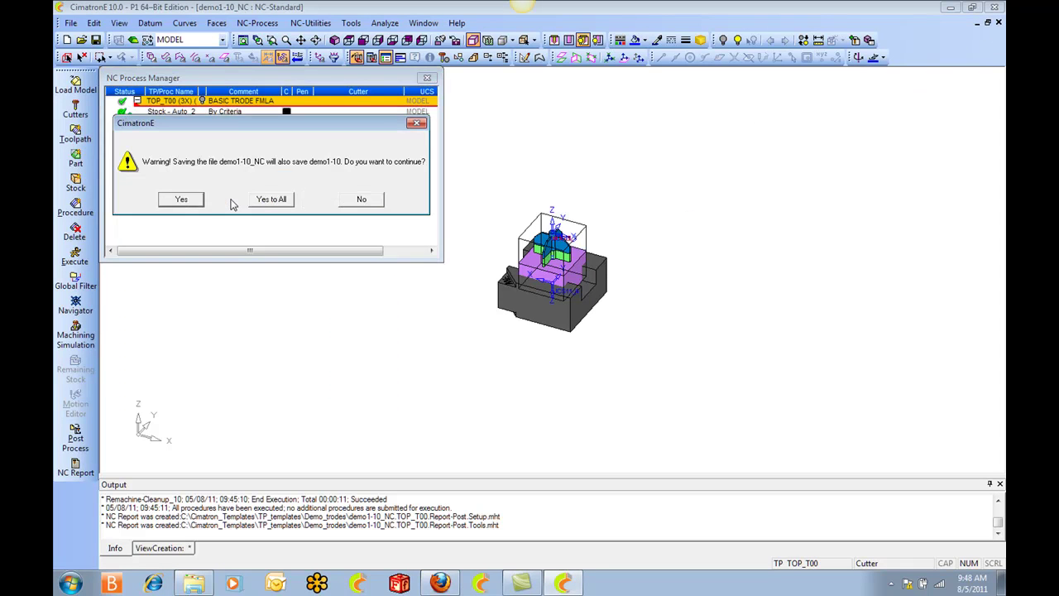
{"action": "left_click", "coordinate": [195, 203]}
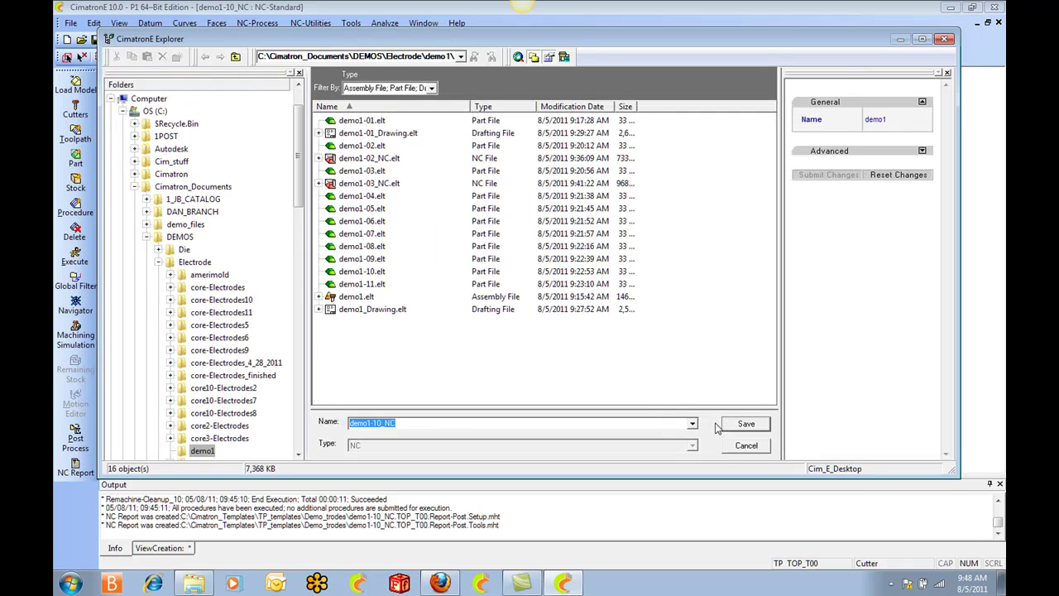
{"action": "left_click", "coordinate": [744, 424]}
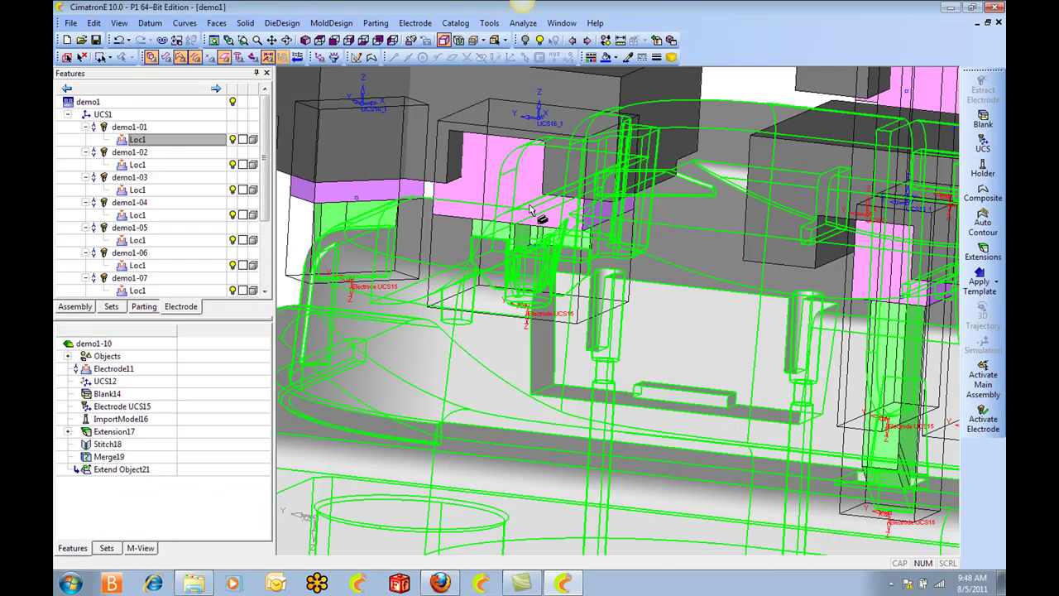
Step: Open the demo1-02_NC file from the demo1 folder
{"action": "left_click", "coordinate": [81, 39]}
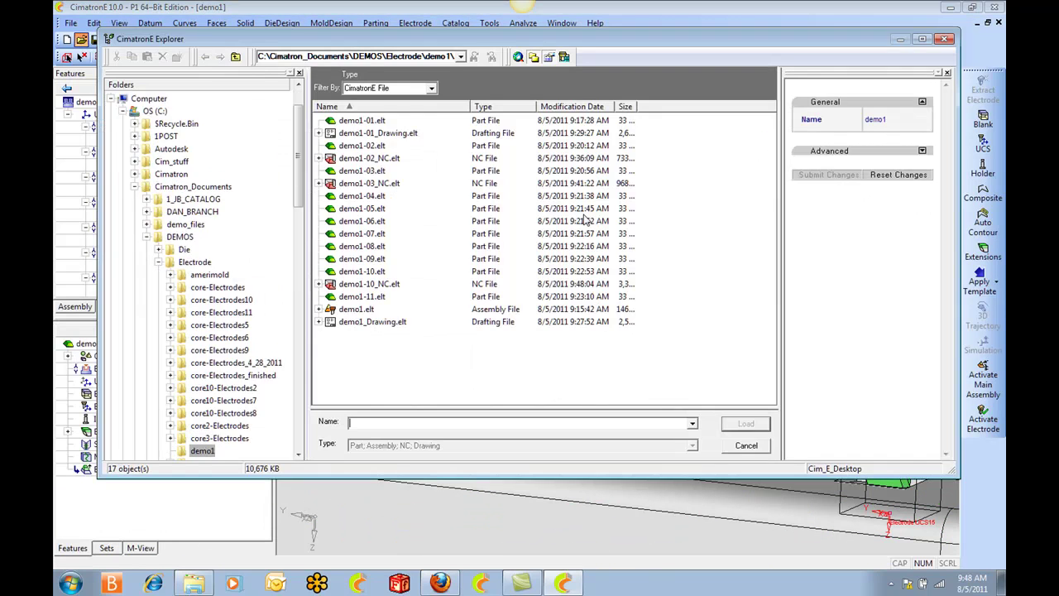
{"action": "left_click", "coordinate": [360, 159]}
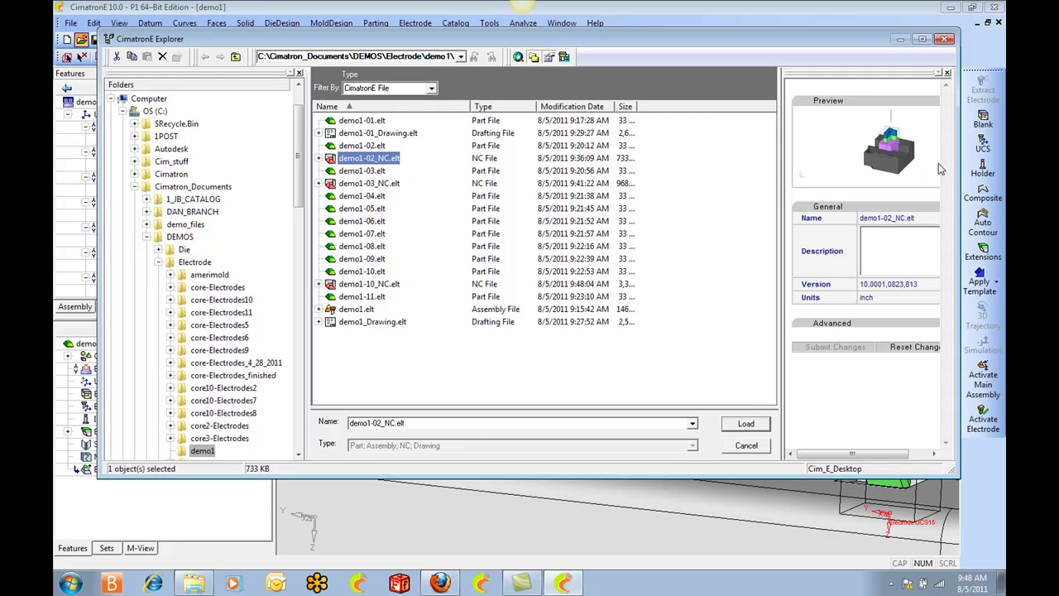
{"action": "left_click", "coordinate": [745, 424]}
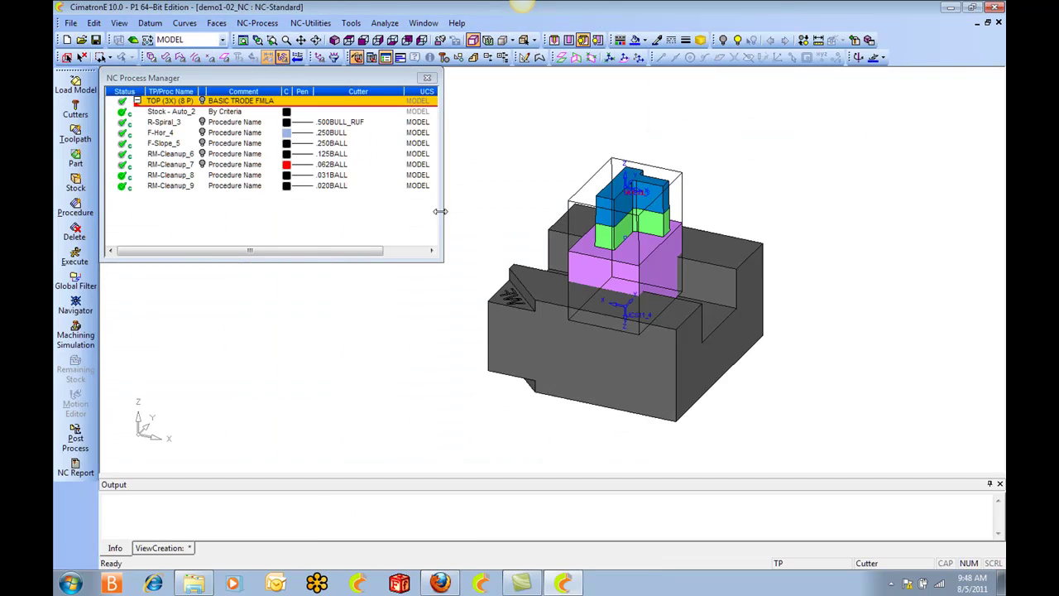
Step: Create an NC setup report of the whole TOP toolpath in MHT format with the Demo template, framing the model in the picture area
{"action": "right_click", "coordinate": [164, 102]}
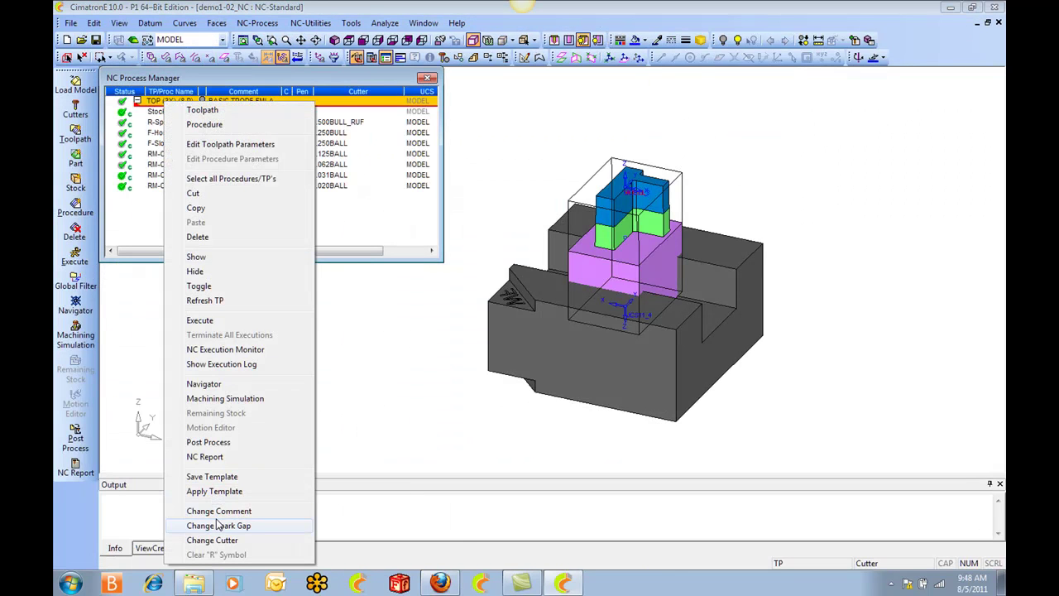
{"action": "left_click", "coordinate": [219, 455]}
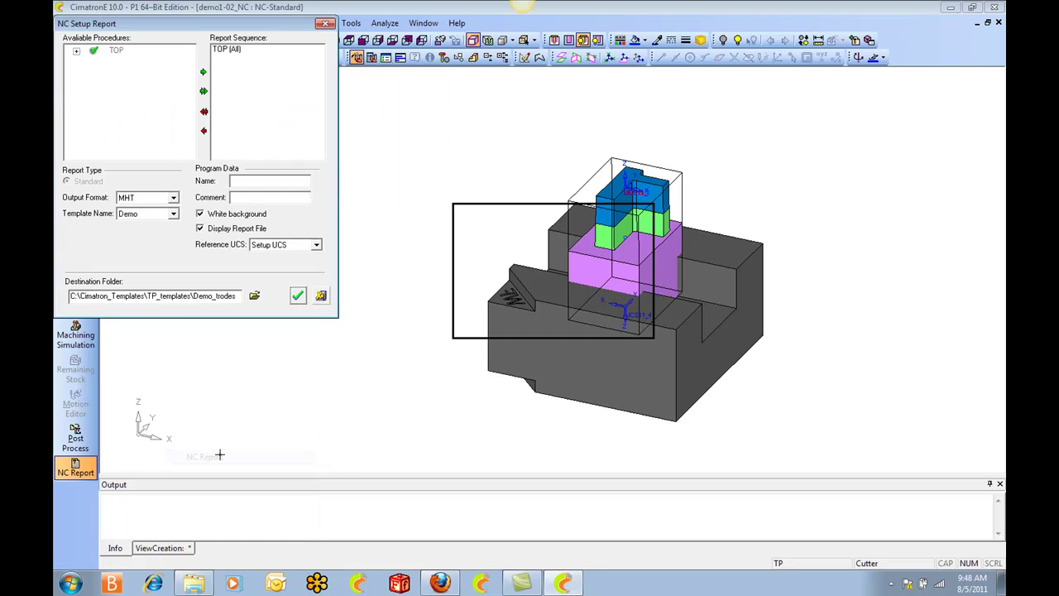
{"action": "left_click", "coordinate": [299, 296]}
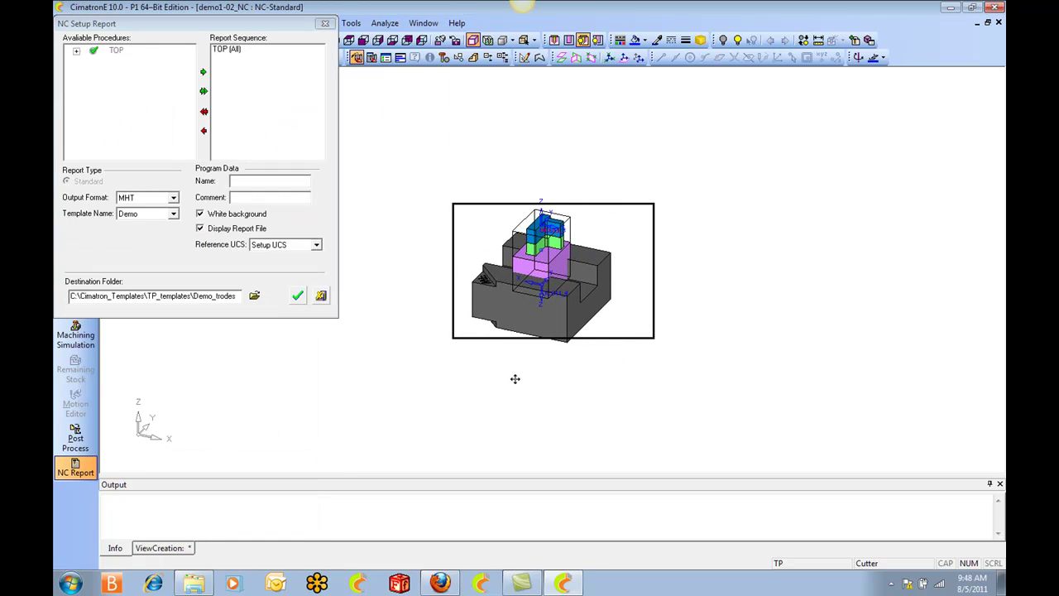
{"action": "left_click", "coordinate": [300, 296]}
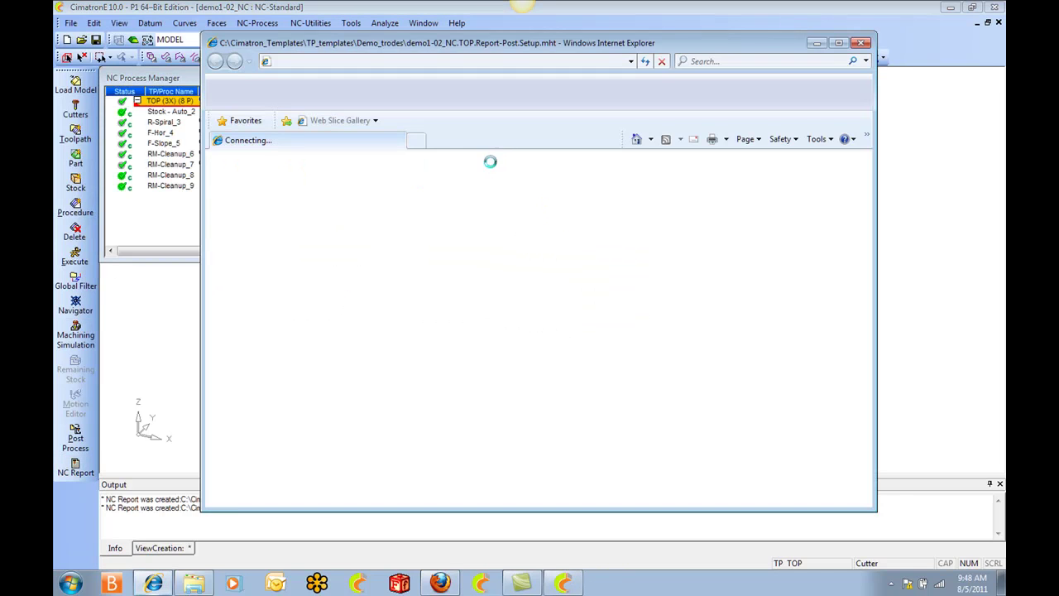
Step: Maximize the demo1-02_NC setup sheet and look through its procedures, program tools, motion limits and statistics, returning to the beginning
{"action": "left_click", "coordinate": [838, 42]}
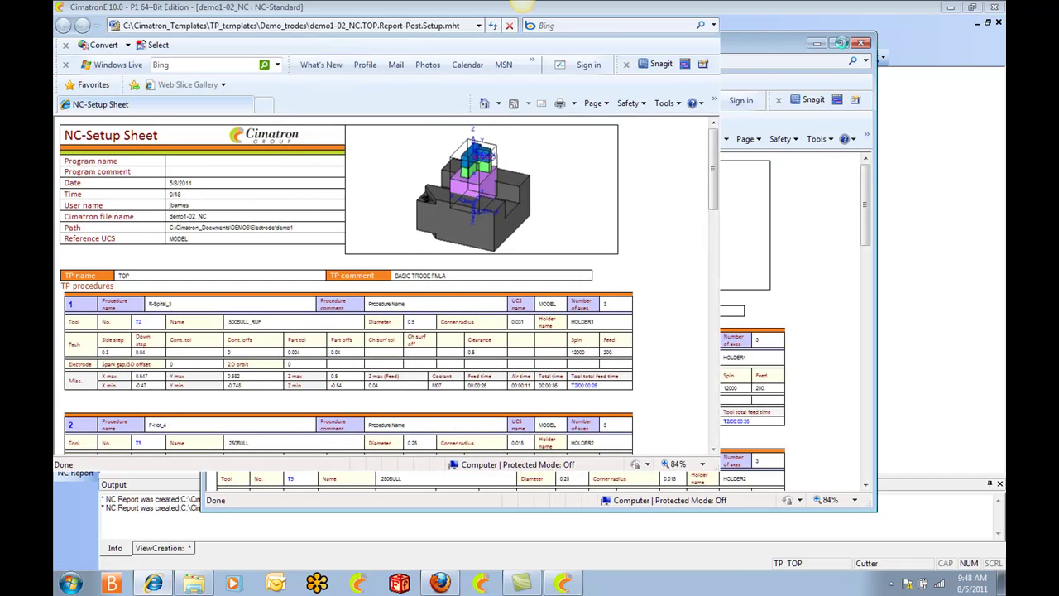
{"action": "left_click_drag", "start_coordinate": [999, 236], "coordinate": [1001, 511]}
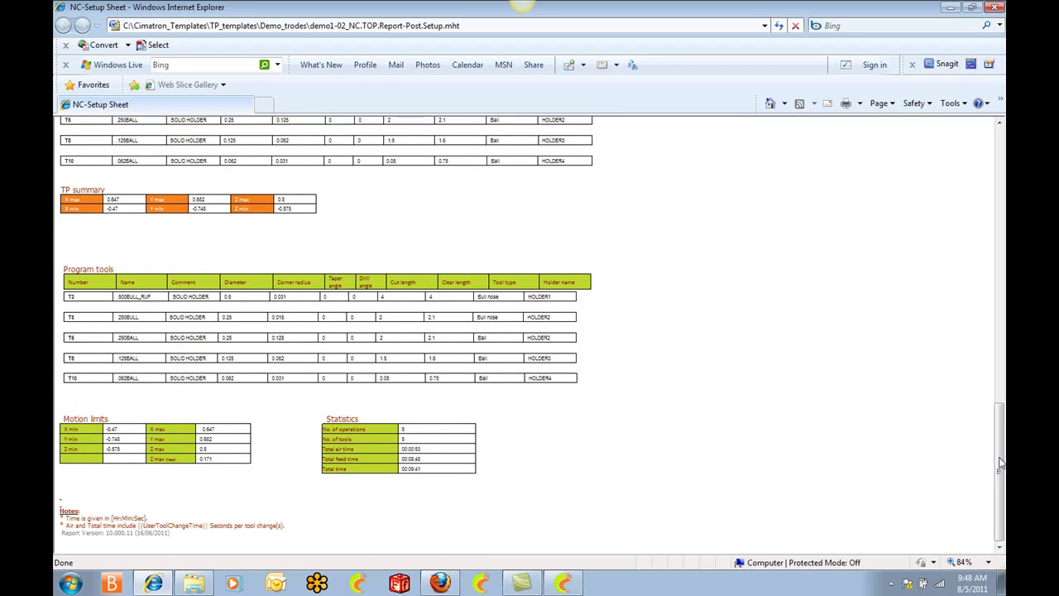
{"action": "left_click_drag", "start_coordinate": [1001, 460], "coordinate": [1001, 184]}
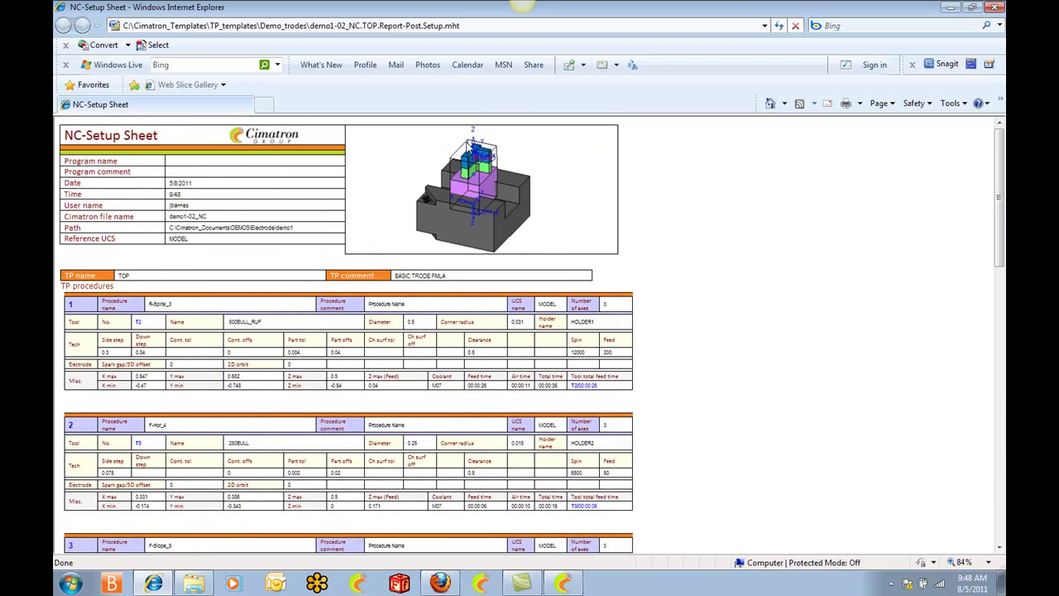